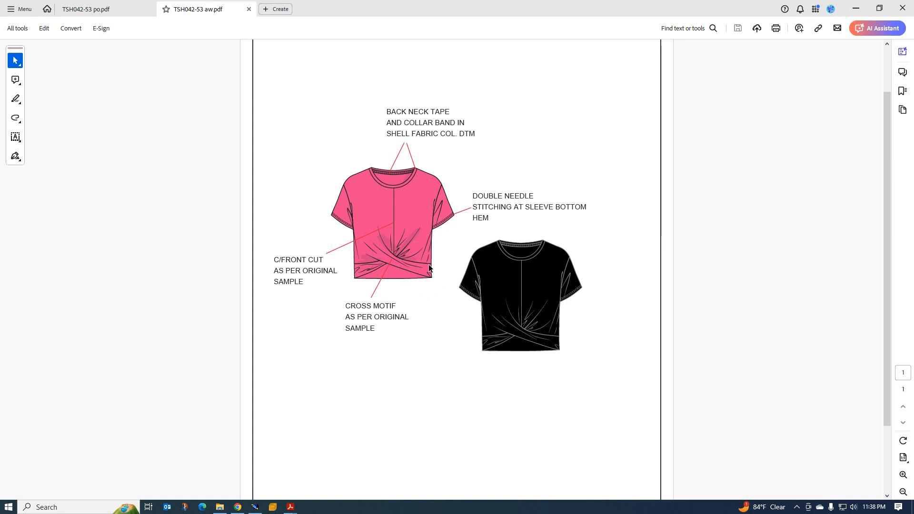
Review the T-shirt sketch and its construction notes in TSH042-53 aw.pdf, and go to the sample photos in TSH042-53 po.pdf
{"action": "scroll", "coordinate": [430, 268], "scroll_direction": "down", "scroll_amount": 2}
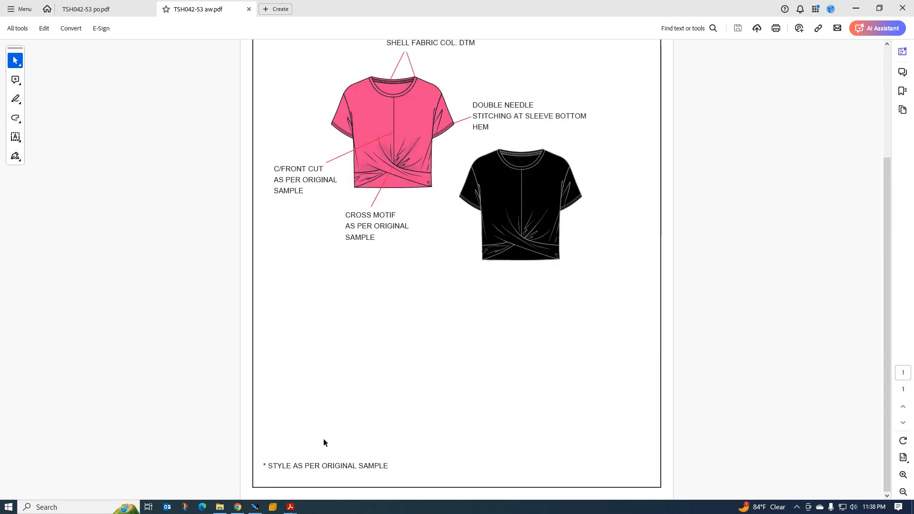
{"action": "mouse_move", "coordinate": [291, 507]}
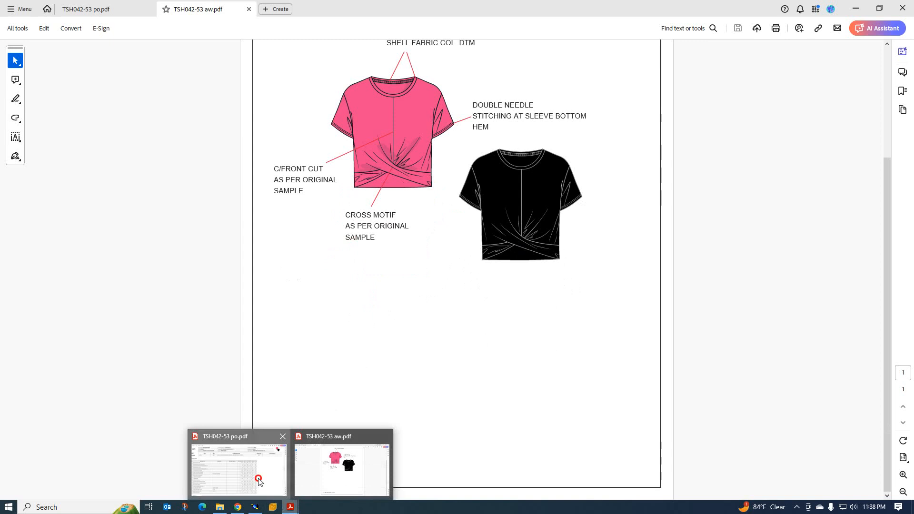
{"action": "left_click", "coordinate": [252, 455]}
{"action": "scroll", "coordinate": [275, 397], "scroll_direction": "down", "scroll_amount": 10}
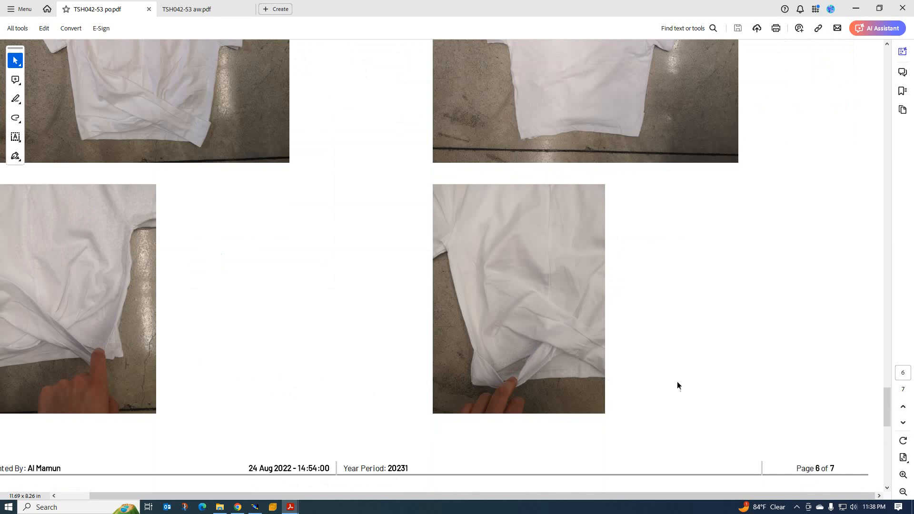
Examine the close-up sample photo on page 6 for the crossed front drape, centre front seam and hem construction
{"action": "scroll", "coordinate": [678, 381], "scroll_direction": "up", "scroll_amount": 3, "text": "ctrl"}
{"action": "scroll", "coordinate": [412, 400], "scroll_direction": "up", "scroll_amount": 3, "text": "ctrl"}
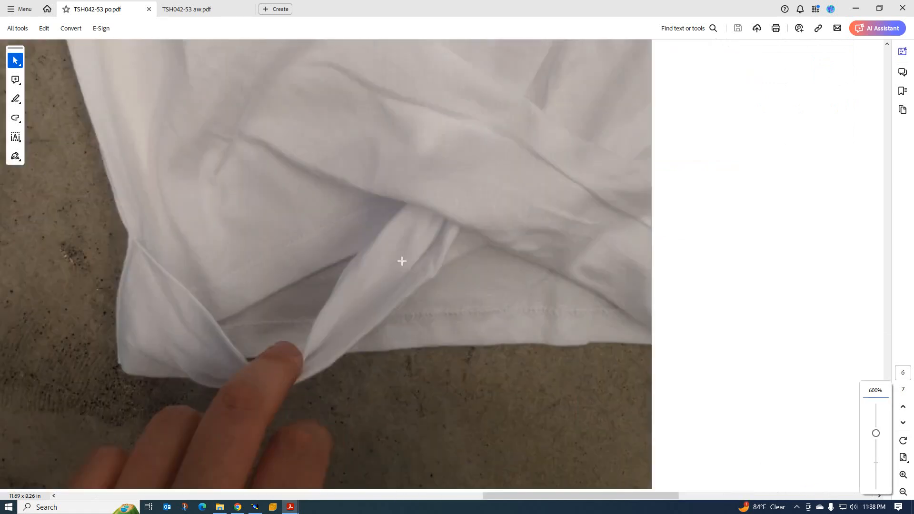
{"action": "scroll", "coordinate": [383, 249], "scroll_direction": "up", "scroll_amount": 2}
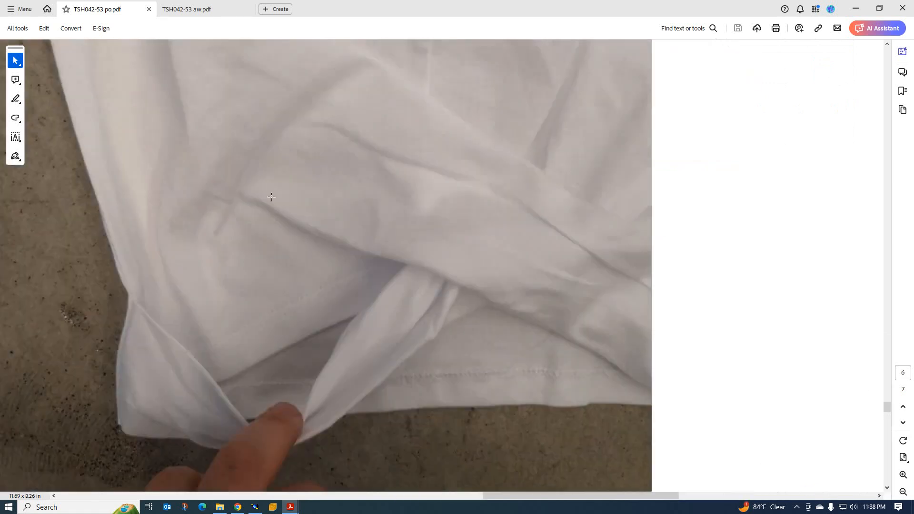
{"action": "scroll", "coordinate": [479, 133], "scroll_direction": "up", "scroll_amount": 3}
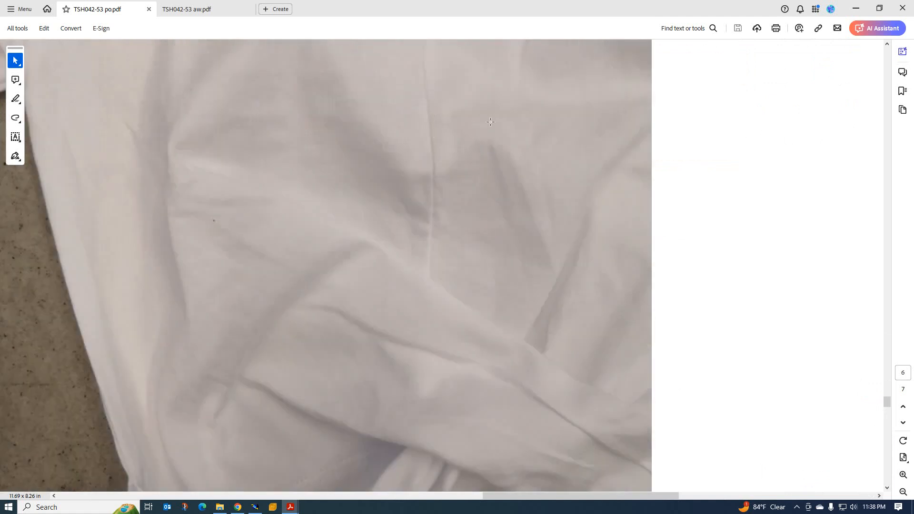
{"action": "scroll", "coordinate": [354, 183], "scroll_direction": "down", "scroll_amount": 2}
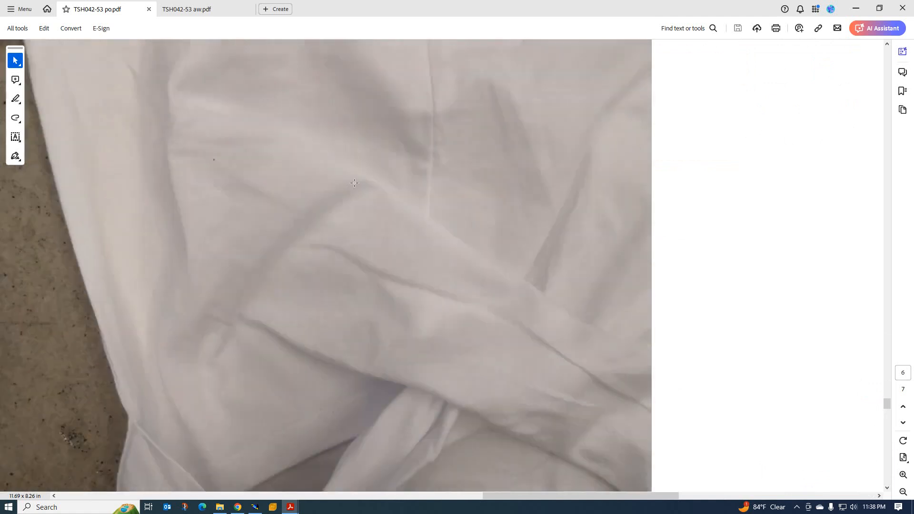
{"action": "scroll", "coordinate": [355, 181], "scroll_direction": "up", "scroll_amount": 2}
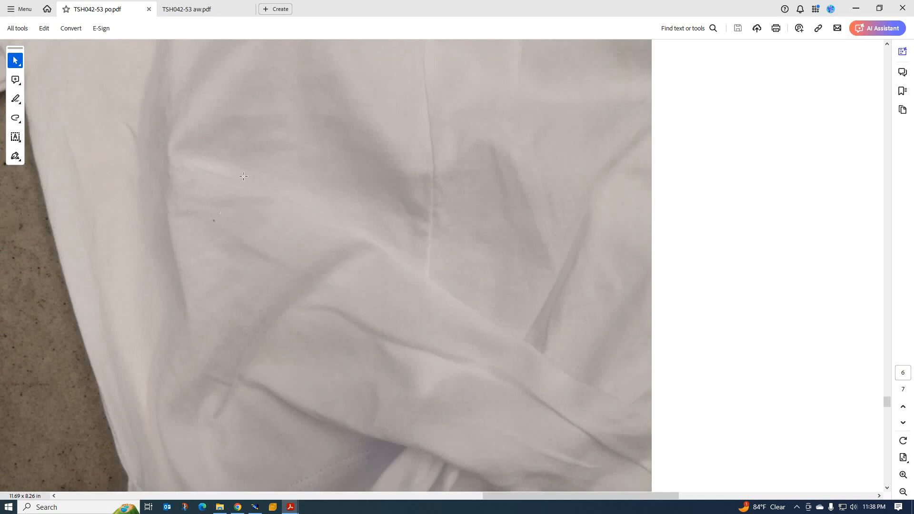
{"action": "scroll", "coordinate": [531, 187], "scroll_direction": "down", "scroll_amount": 4}
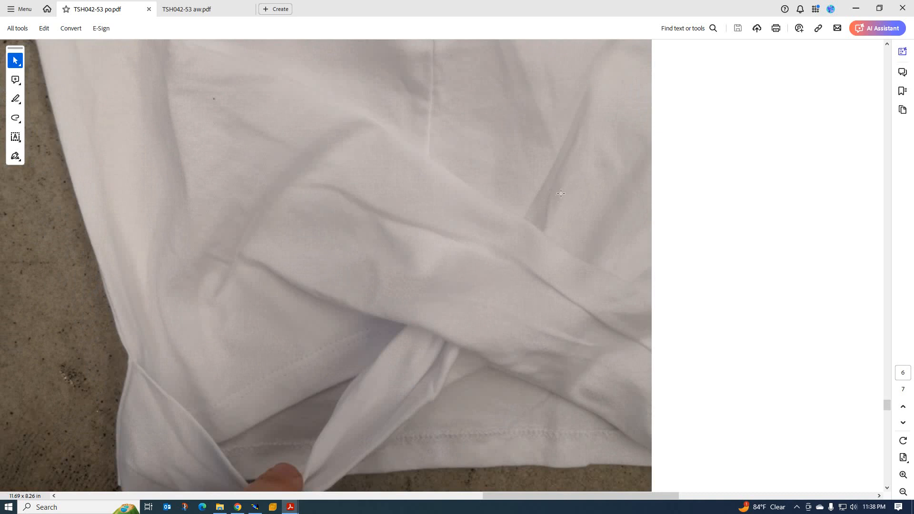
{"action": "scroll", "coordinate": [569, 188], "scroll_direction": "up", "scroll_amount": 3}
{"action": "scroll", "coordinate": [442, 286], "scroll_direction": "down", "scroll_amount": 4}
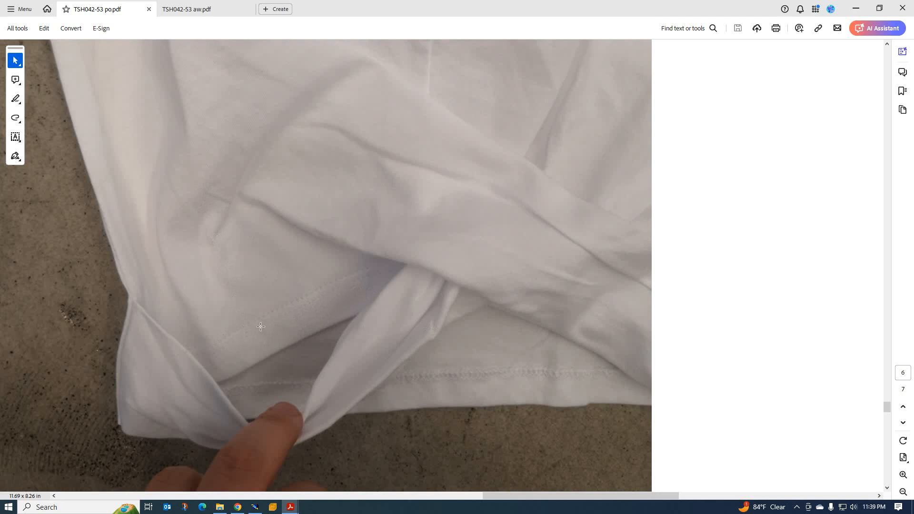
{"action": "scroll", "coordinate": [259, 325], "scroll_direction": "up", "scroll_amount": 2}
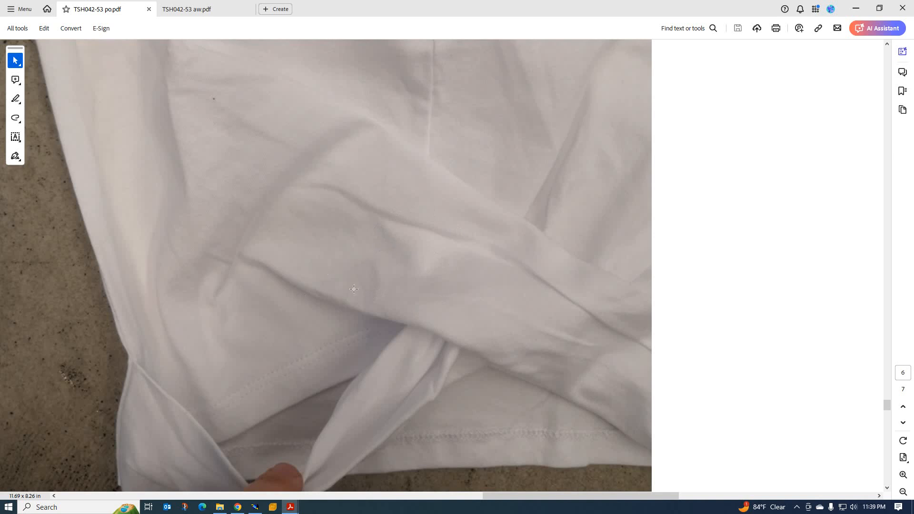
Find the Measurement Specs table on page 4 of the purchase order and check the size range and the 9/10 sample size
{"action": "scroll", "coordinate": [353, 286], "scroll_direction": "up", "scroll_amount": 10}
{"action": "scroll", "coordinate": [355, 284], "scroll_direction": "down", "scroll_amount": 5, "text": "ctrl"}
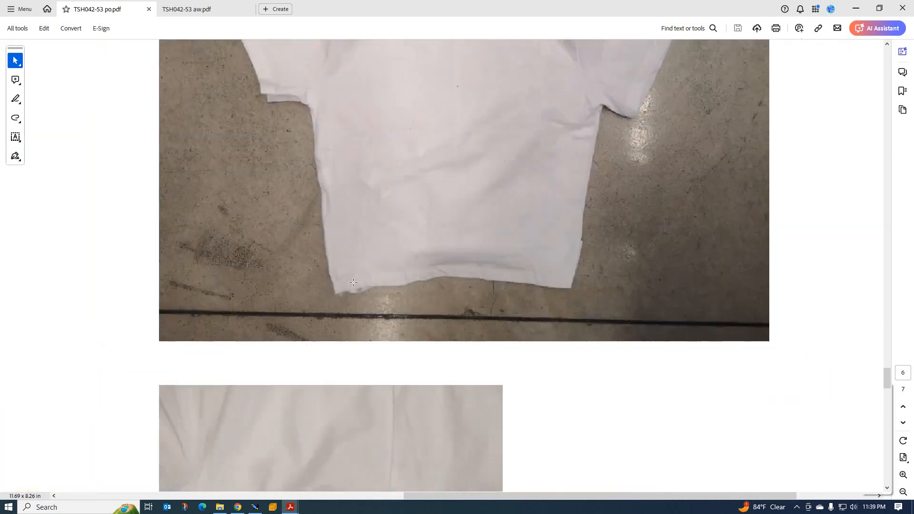
{"action": "scroll", "coordinate": [353, 286], "scroll_direction": "up", "scroll_amount": 3, "text": "ctrl"}
{"action": "scroll", "coordinate": [351, 283], "scroll_direction": "up", "scroll_amount": 2, "text": "ctrl"}
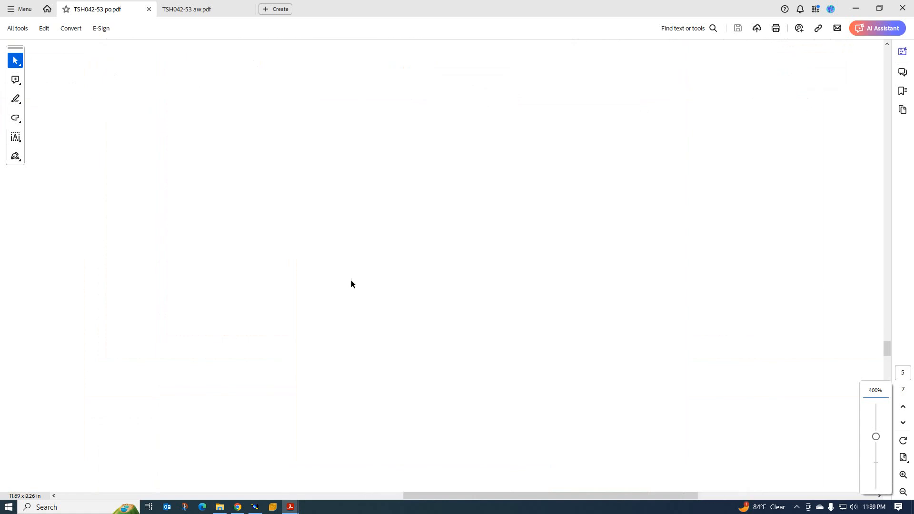
{"action": "scroll", "coordinate": [352, 285], "scroll_direction": "up", "scroll_amount": 5}
{"action": "scroll", "coordinate": [352, 285], "scroll_direction": "down", "scroll_amount": 4, "text": "ctrl"}
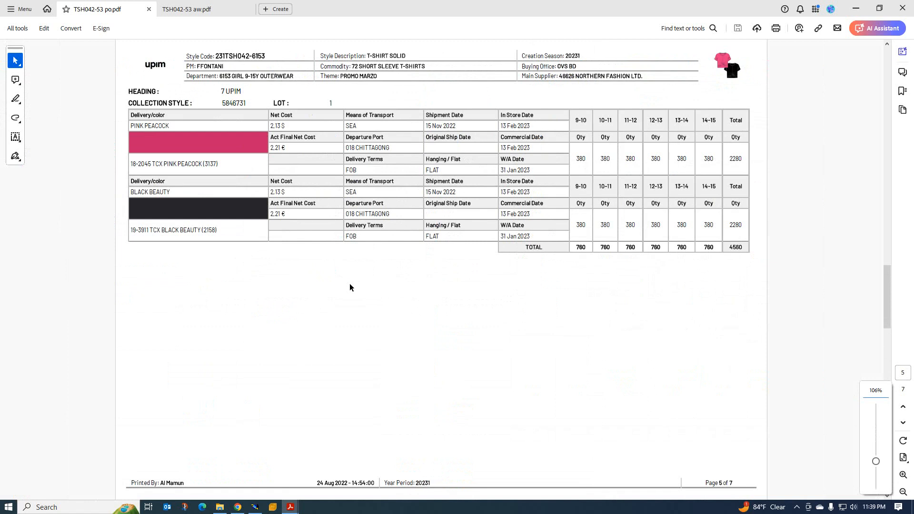
{"action": "scroll", "coordinate": [351, 287], "scroll_direction": "up", "scroll_amount": 5}
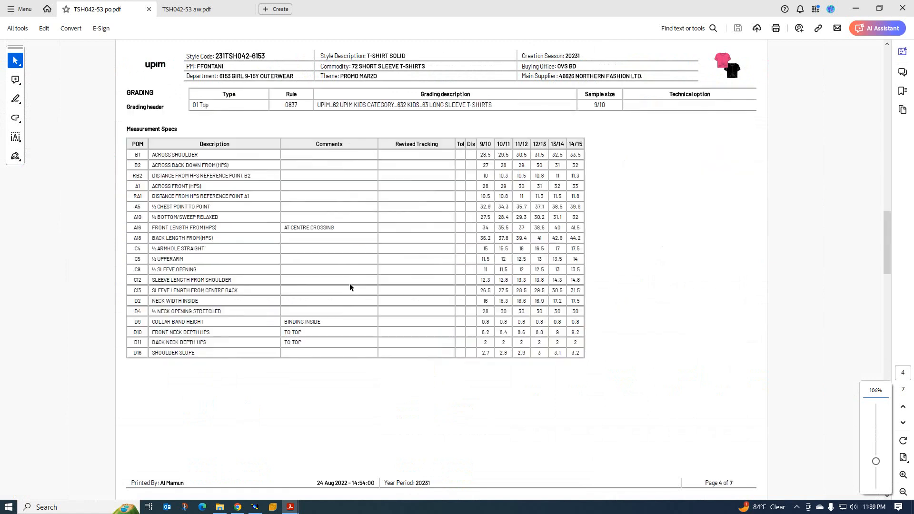
{"action": "scroll", "coordinate": [349, 283], "scroll_direction": "up", "scroll_amount": 2, "text": "ctrl"}
{"action": "scroll", "coordinate": [350, 284], "scroll_direction": "up", "scroll_amount": 3}
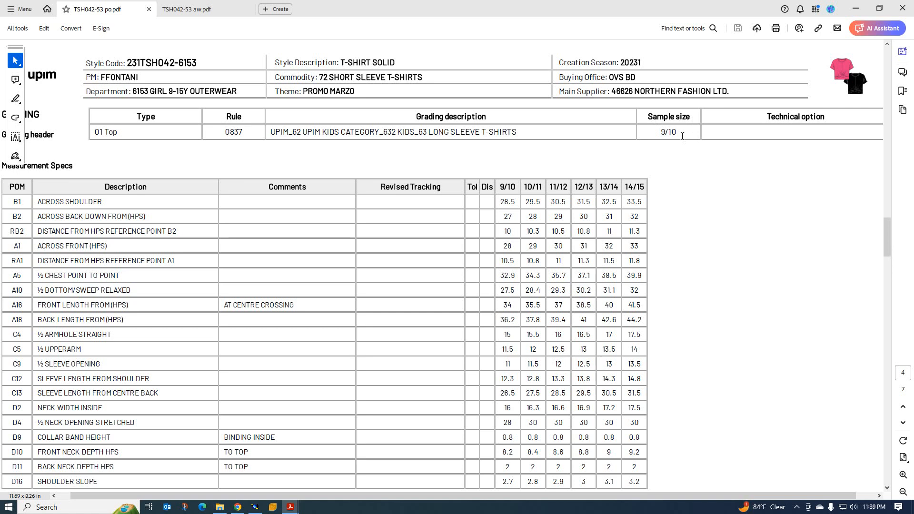
{"action": "left_click_drag", "start_coordinate": [518, 185], "coordinate": [493, 189]}
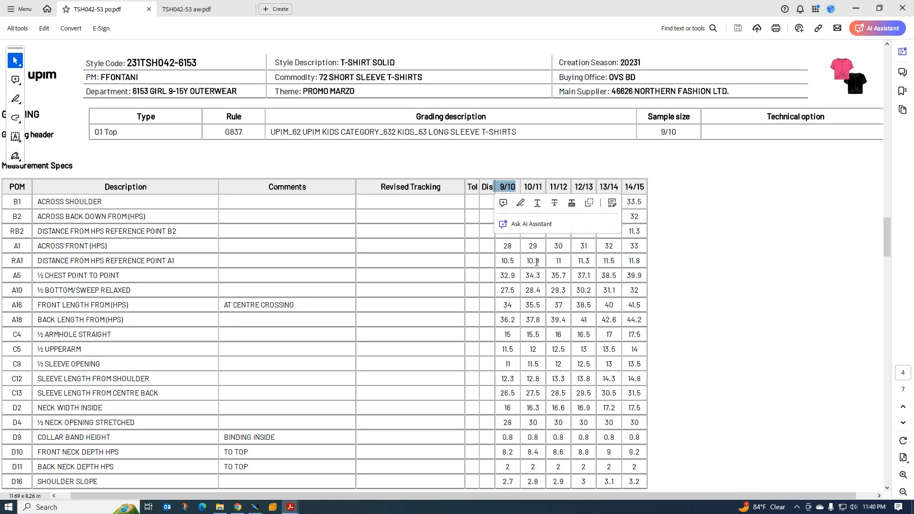
{"action": "left_click", "coordinate": [474, 258]}
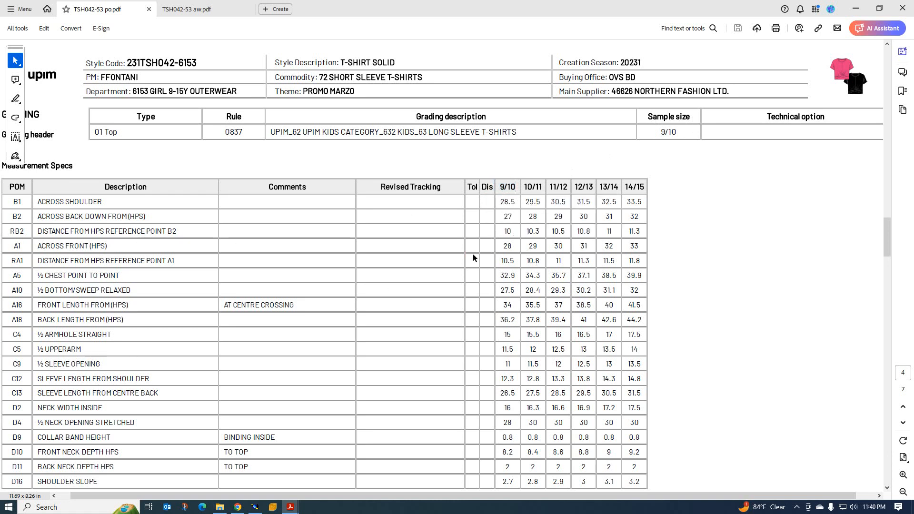
Switch to Modaris and import the size range file "10 to15" into the knot model, checking the sizes against the spec table
{"action": "left_click", "coordinate": [255, 507]}
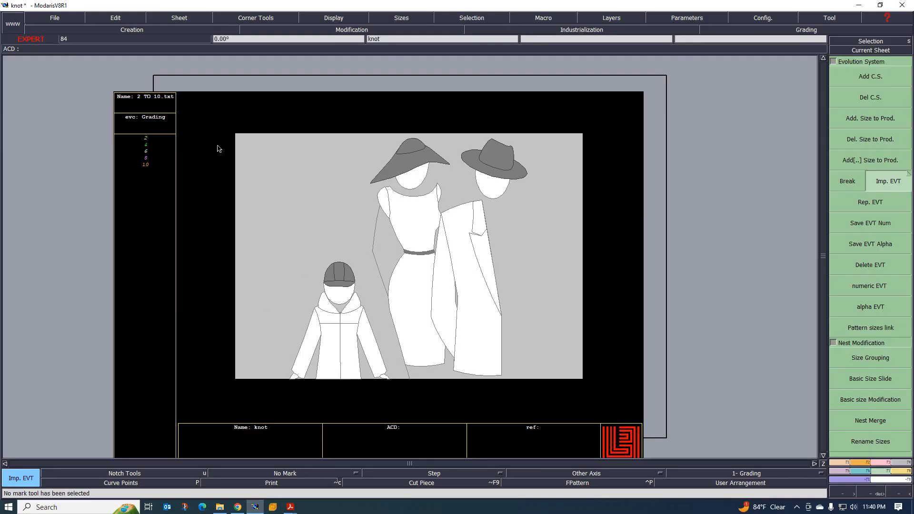
{"action": "left_click", "coordinate": [889, 183]}
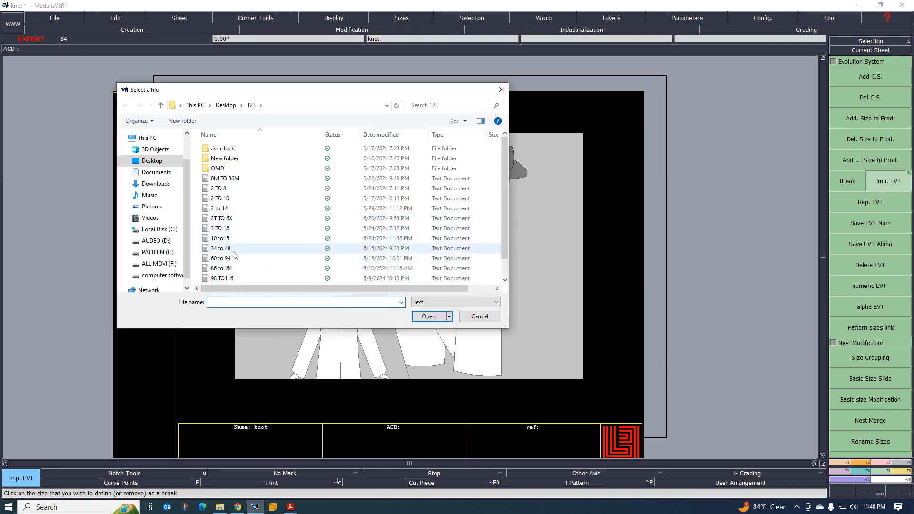
{"action": "left_click", "coordinate": [290, 509]}
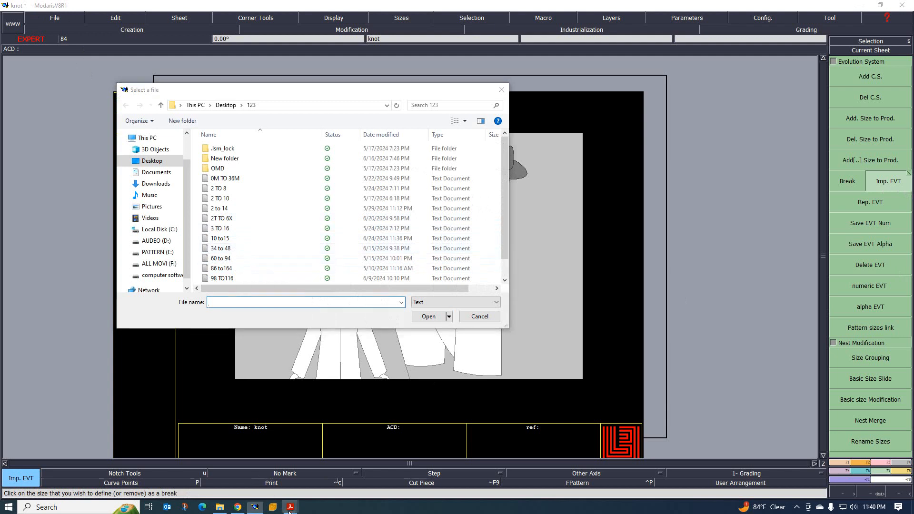
{"action": "left_click", "coordinate": [238, 477]}
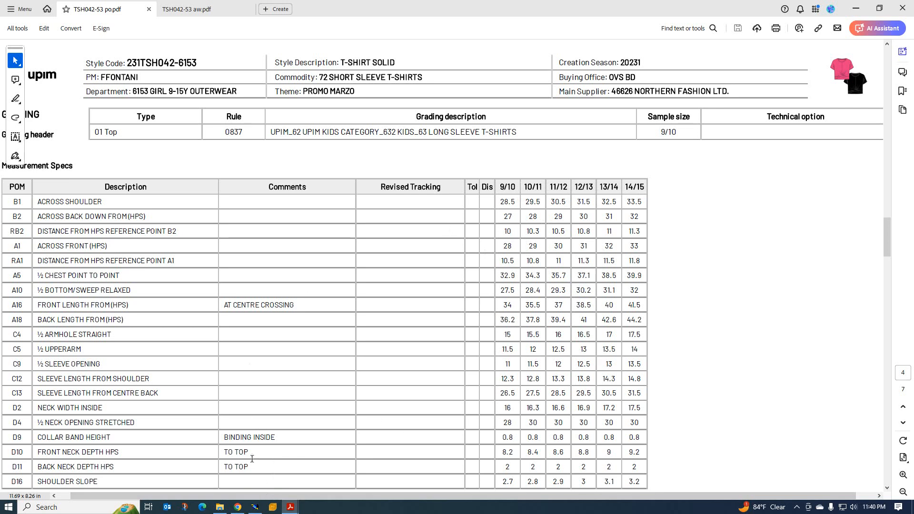
{"action": "left_click", "coordinate": [255, 507]}
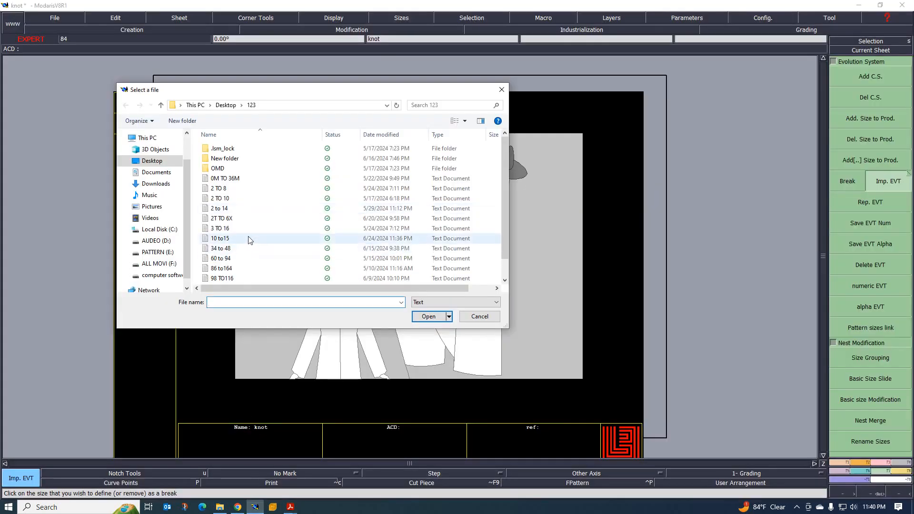
{"action": "double_click", "coordinate": [217, 239]}
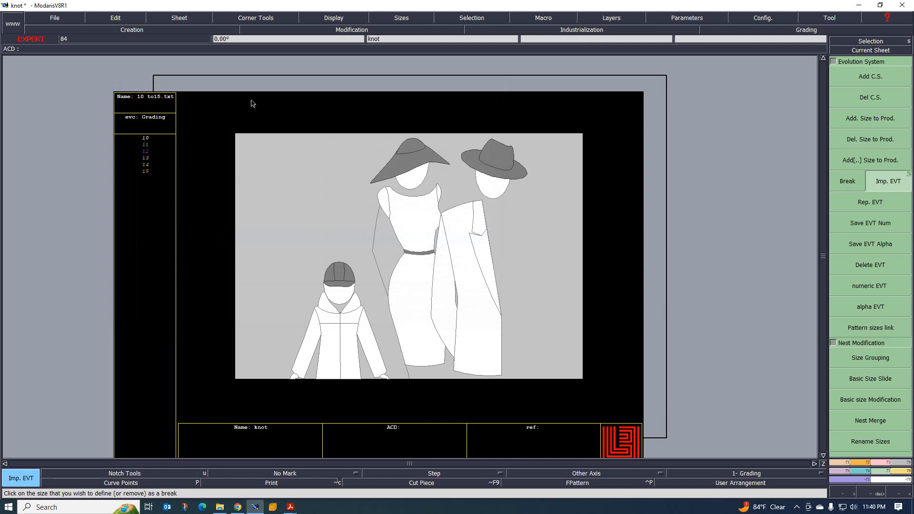
Create a new sheet in the knot model and activate the Rectangle tool
{"action": "left_click", "coordinate": [188, 18]}
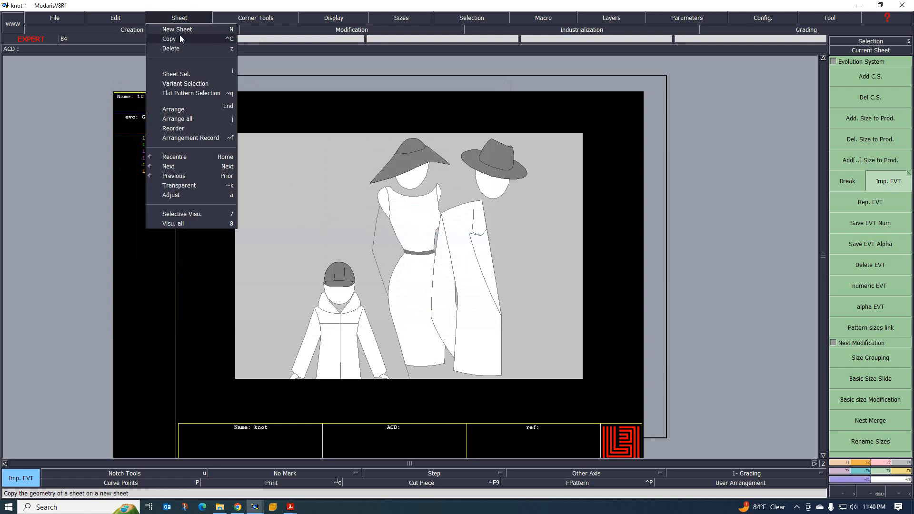
{"action": "left_click", "coordinate": [180, 30]}
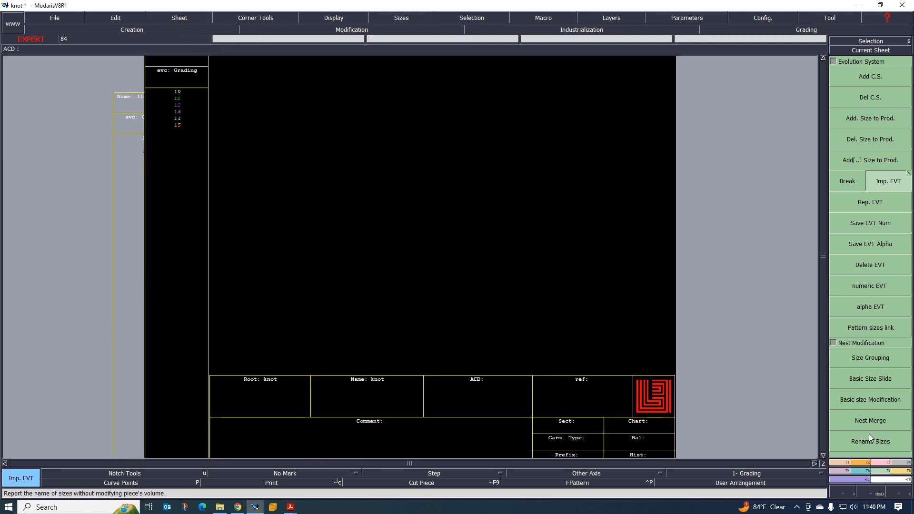
{"action": "left_click", "coordinate": [859, 464]}
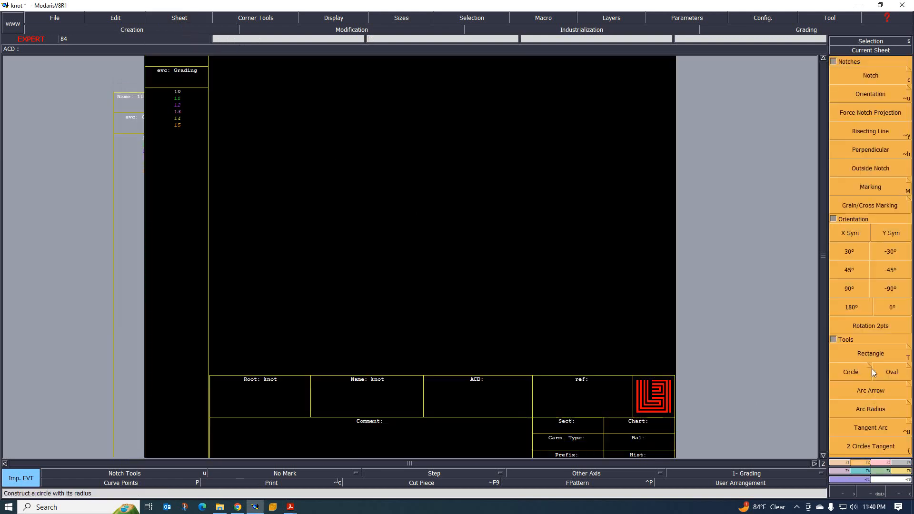
{"action": "left_click", "coordinate": [871, 355]}
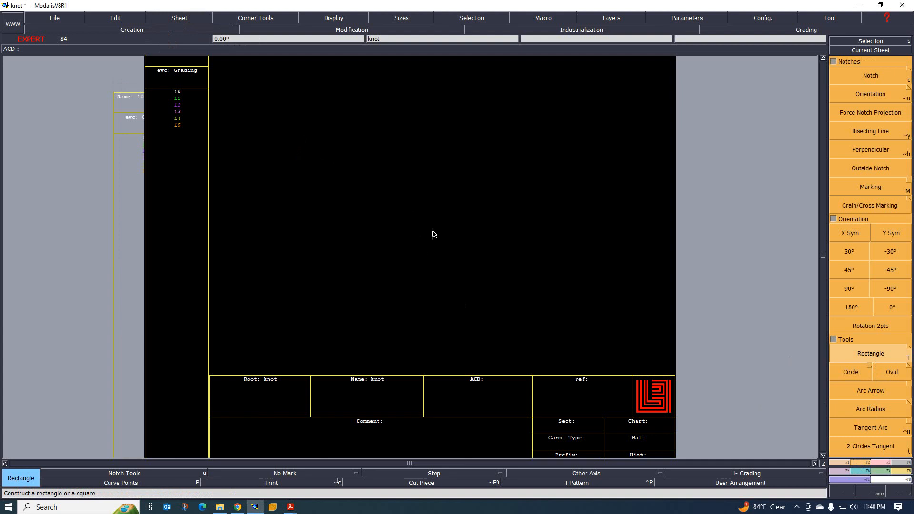
Check the front and back lengths from HPS for size 9/10 in the spec table, and compare with the artwork sketch
{"action": "mouse_move", "coordinate": [288, 506]}
{"action": "left_click", "coordinate": [253, 455]}
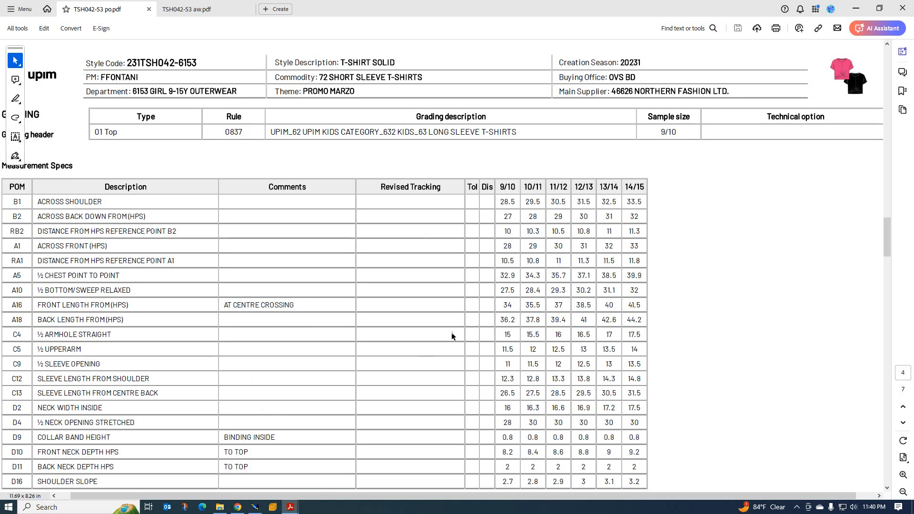
{"action": "left_click_drag", "start_coordinate": [516, 320], "coordinate": [499, 321]}
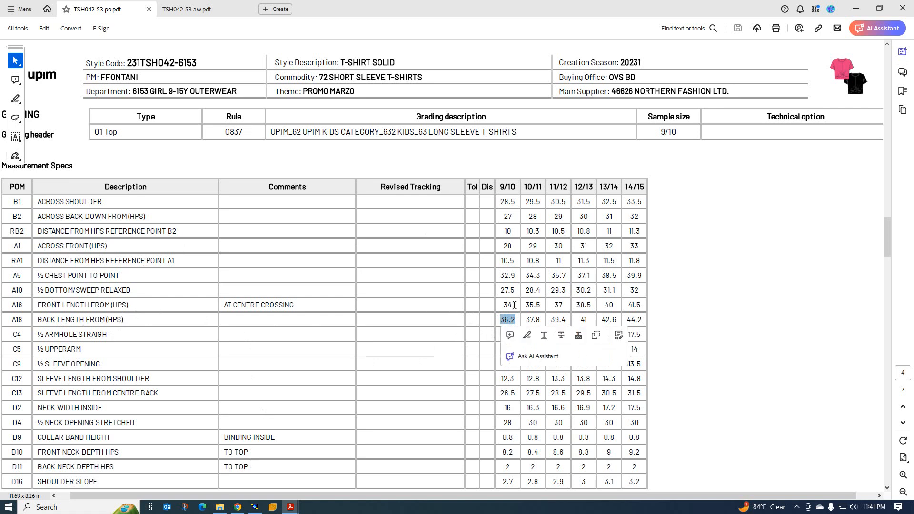
{"action": "left_click_drag", "start_coordinate": [514, 305], "coordinate": [502, 307]}
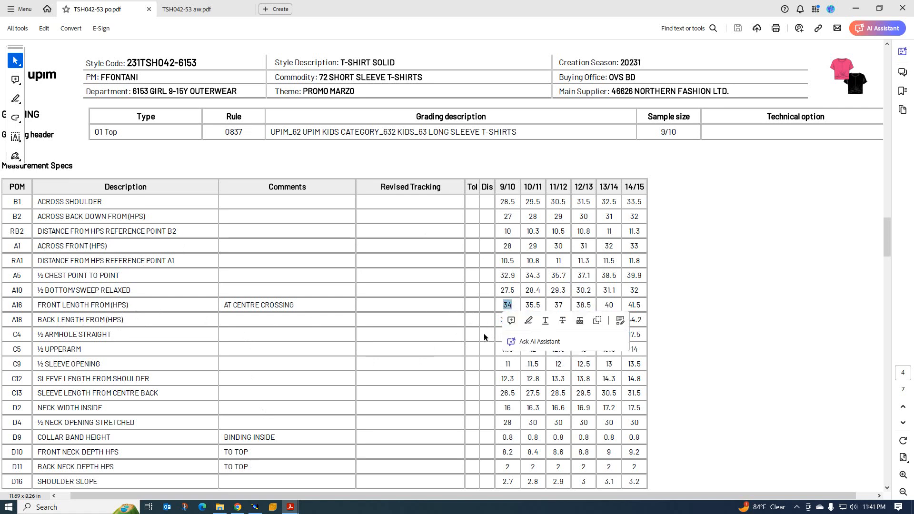
{"action": "left_click", "coordinate": [496, 323]}
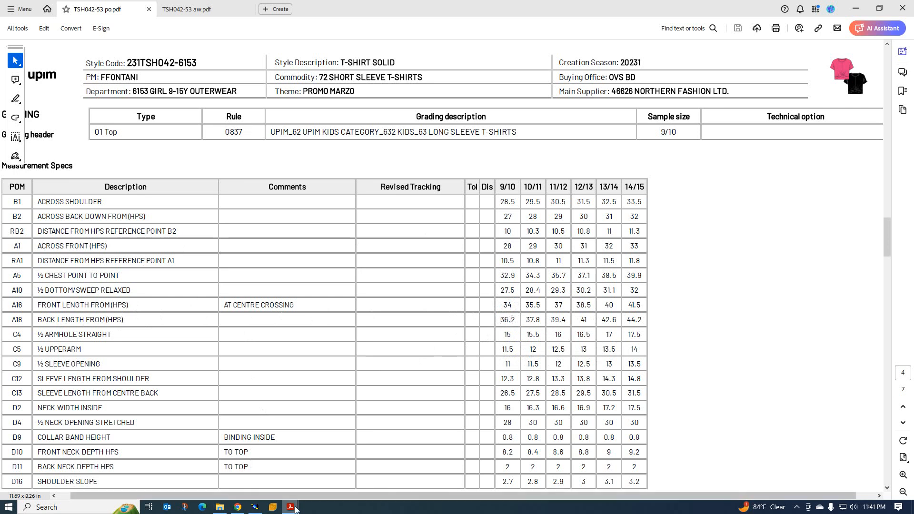
{"action": "mouse_move", "coordinate": [290, 507]}
{"action": "left_click", "coordinate": [328, 483]}
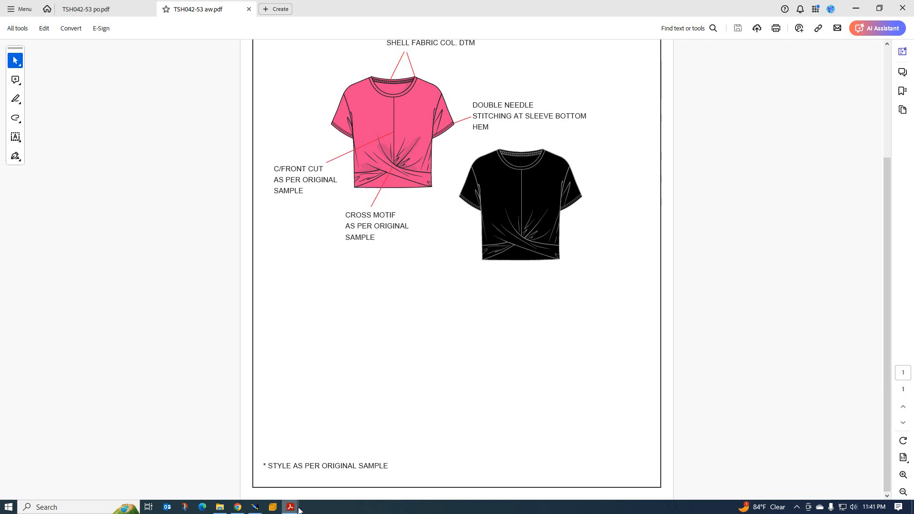
Check the half-chest width for size 9/10 in the purchase order's Measurement Specs and return to Modaris
{"action": "left_click", "coordinate": [255, 507]}
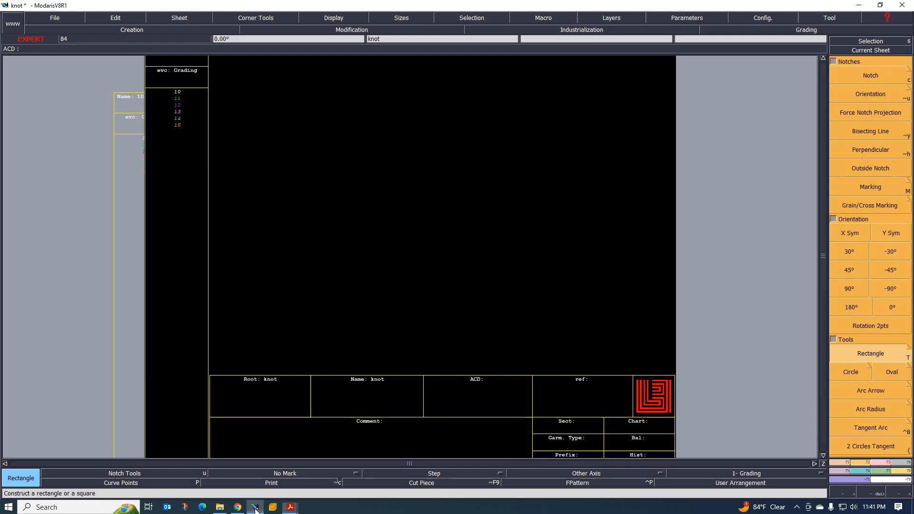
{"action": "mouse_move", "coordinate": [291, 509]}
{"action": "left_click", "coordinate": [342, 472]}
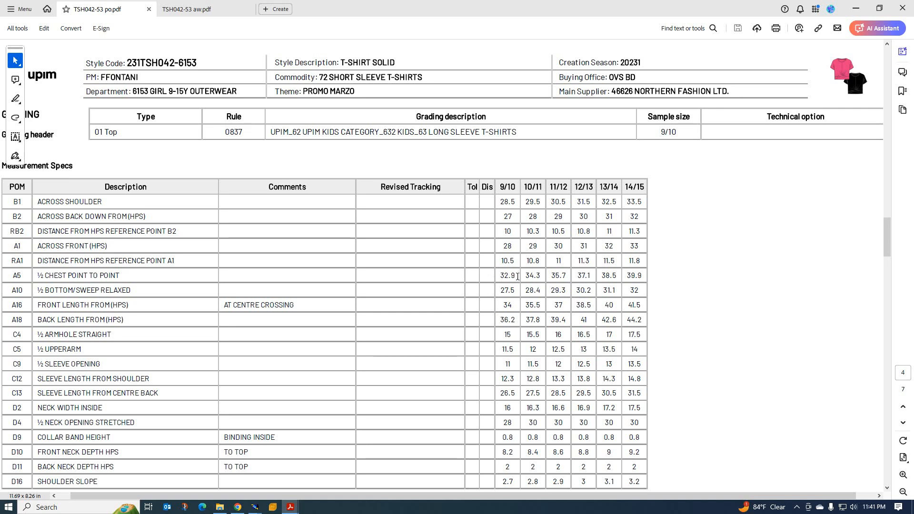
{"action": "mouse_move", "coordinate": [255, 506]}
{"action": "left_click", "coordinate": [206, 472]}
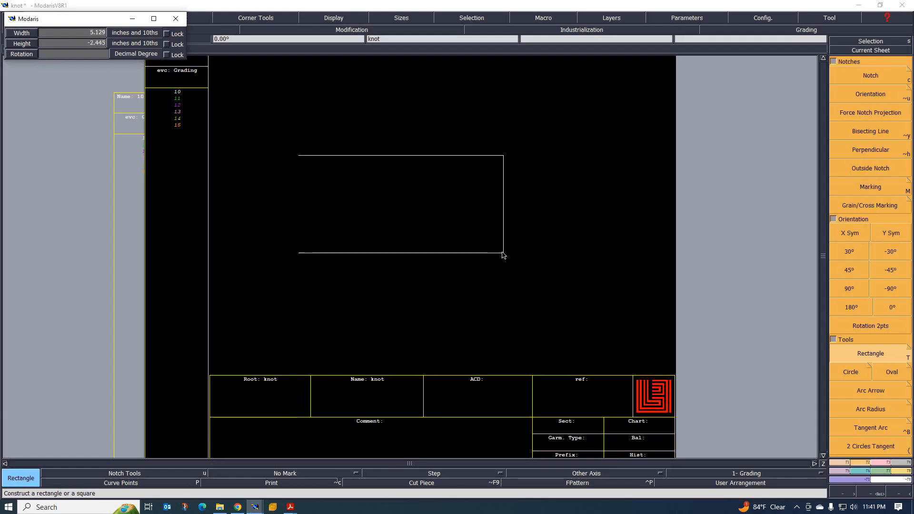
Draw a rectangle on the new sheet with a width of 36.2 and a height of -16.5
{"action": "key", "text": "Down"}
{"action": "type", "text": "36.2"}
{"action": "key", "text": "Down"}
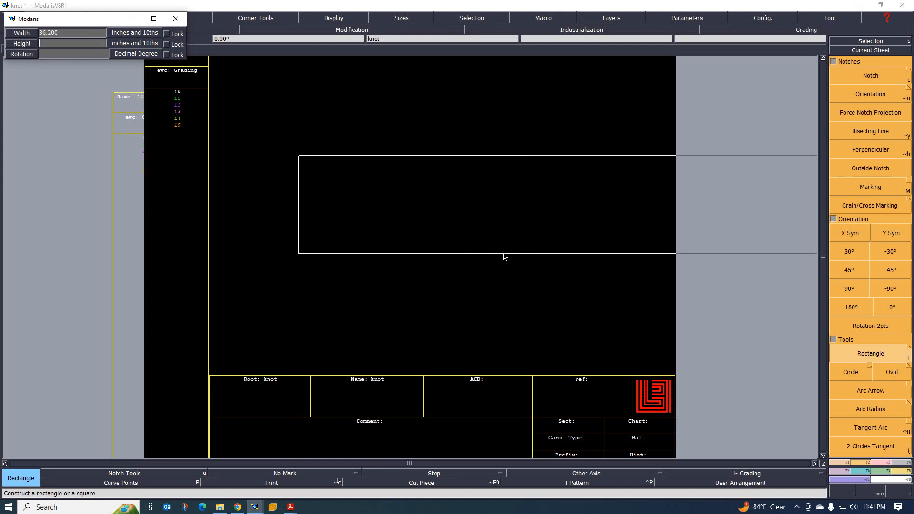
{"action": "type", "text": "-16.5"}
{"action": "key", "text": "Return"}
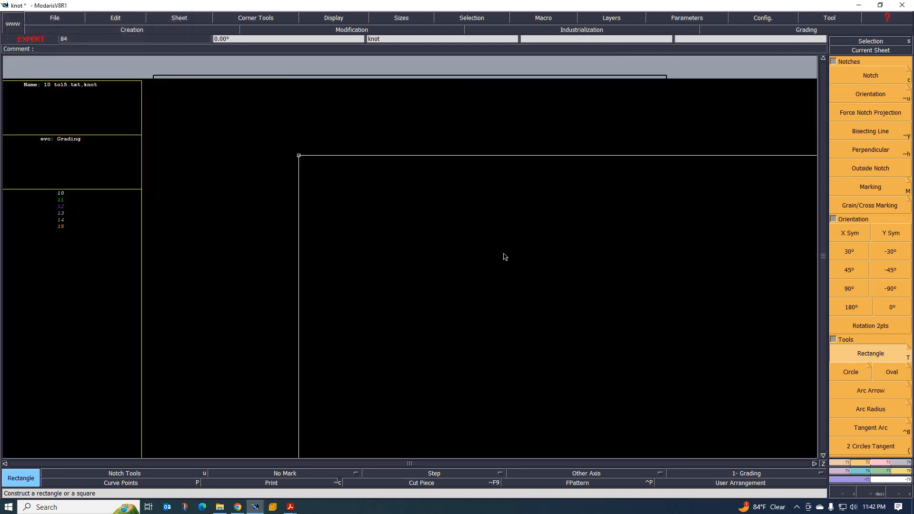
{"action": "key", "text": "Home"}
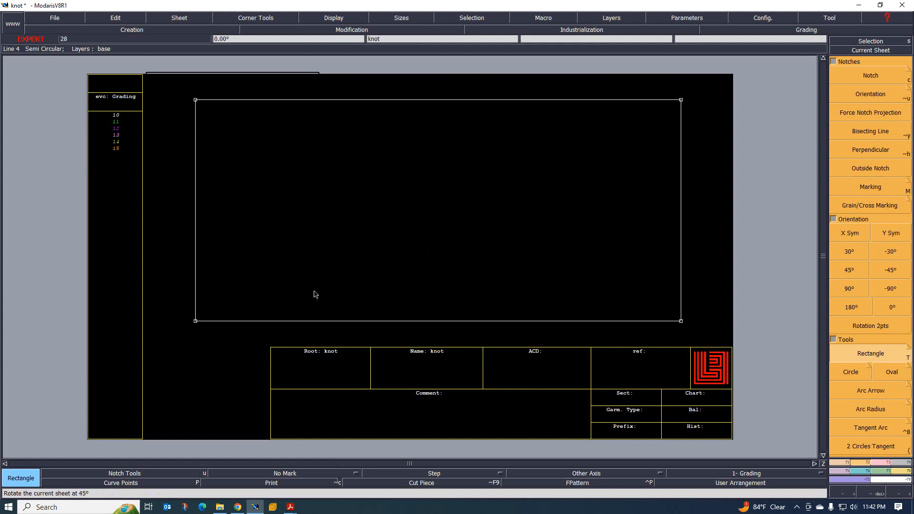
Create a line parallel to the rectangle's left edge at distance -2, taking the back neck depth from the purchase order specs
{"action": "left_click", "coordinate": [848, 463]}
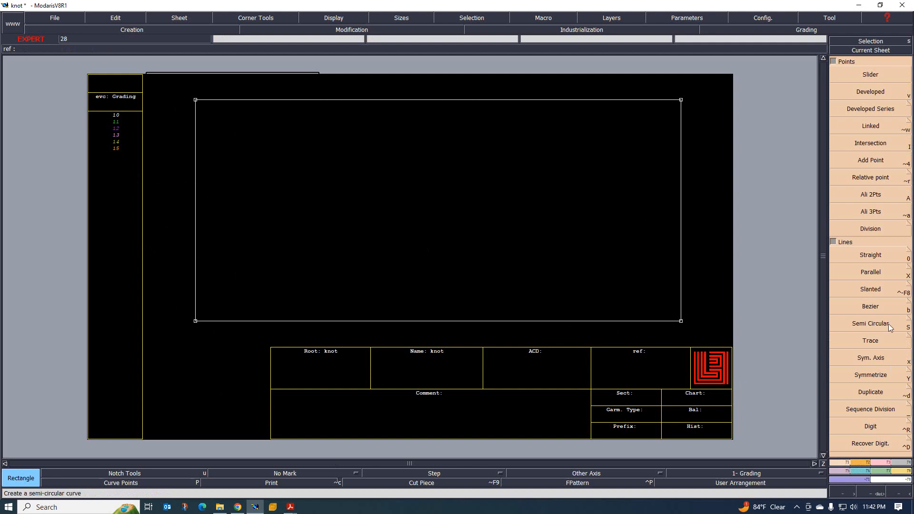
{"action": "left_click", "coordinate": [872, 272]}
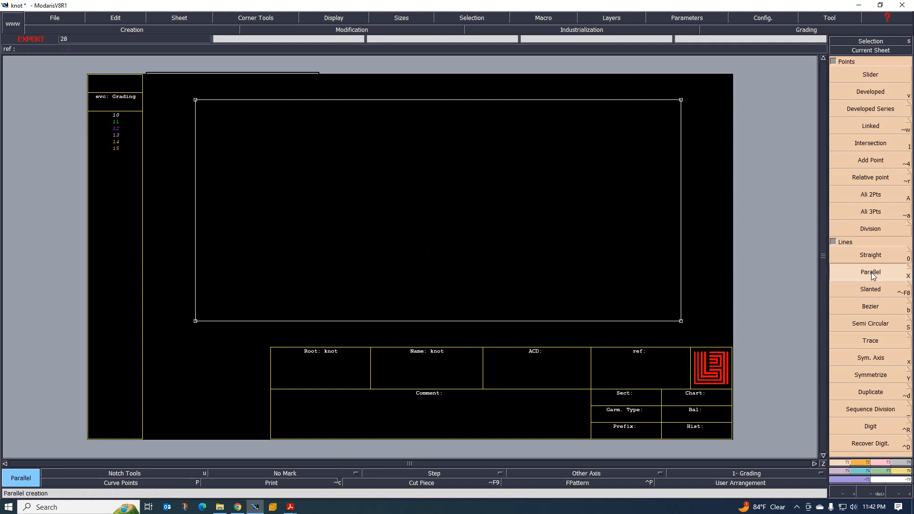
{"action": "left_click", "coordinate": [195, 217]}
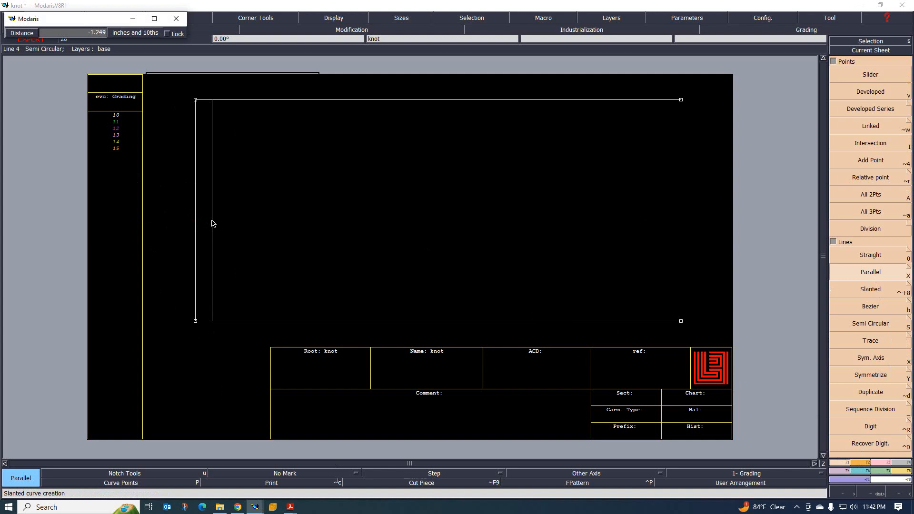
{"action": "type", "text": "-13.05"}
{"action": "key", "text": "Return"}
{"action": "mouse_move", "coordinate": [290, 509]}
{"action": "left_click", "coordinate": [248, 465]}
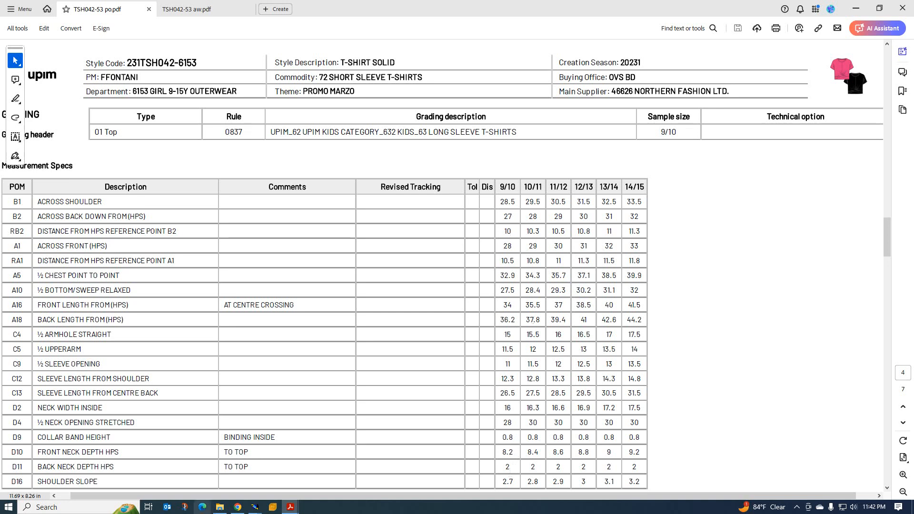
{"action": "mouse_move", "coordinate": [258, 508]}
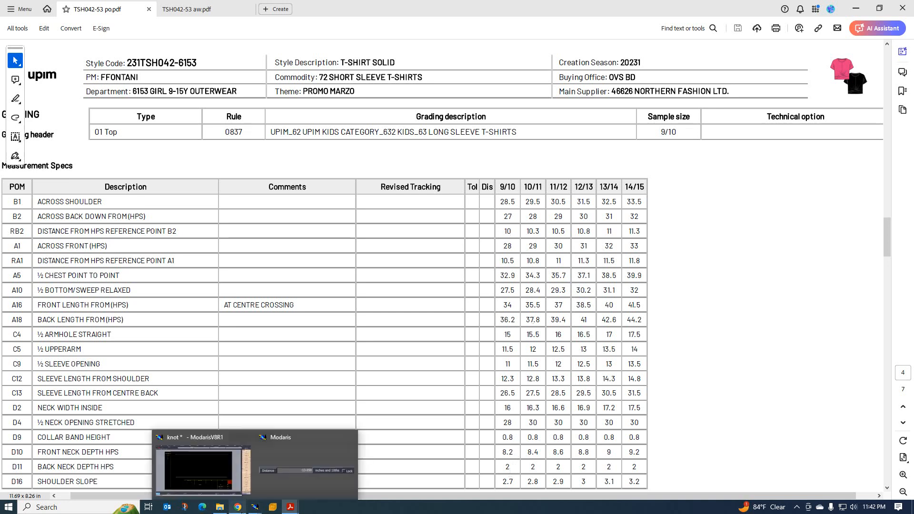
{"action": "left_click", "coordinate": [213, 458]}
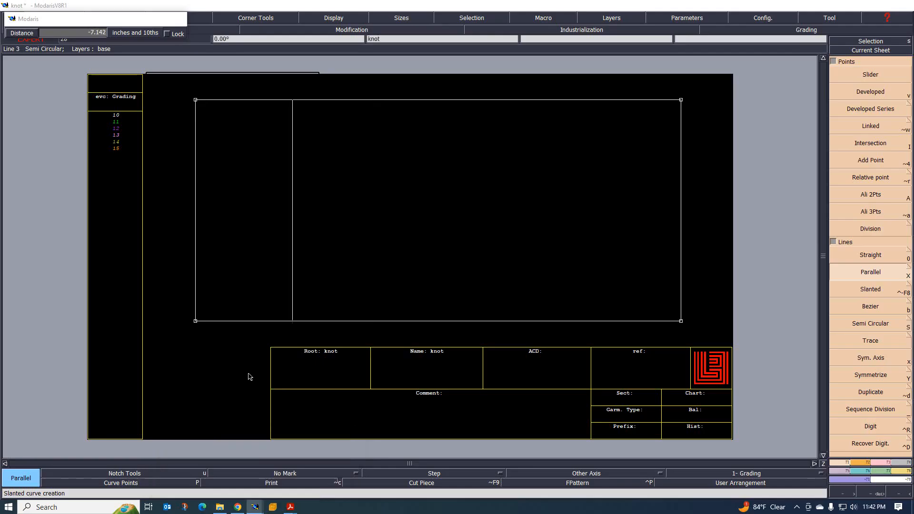
{"action": "type", "text": "-"}
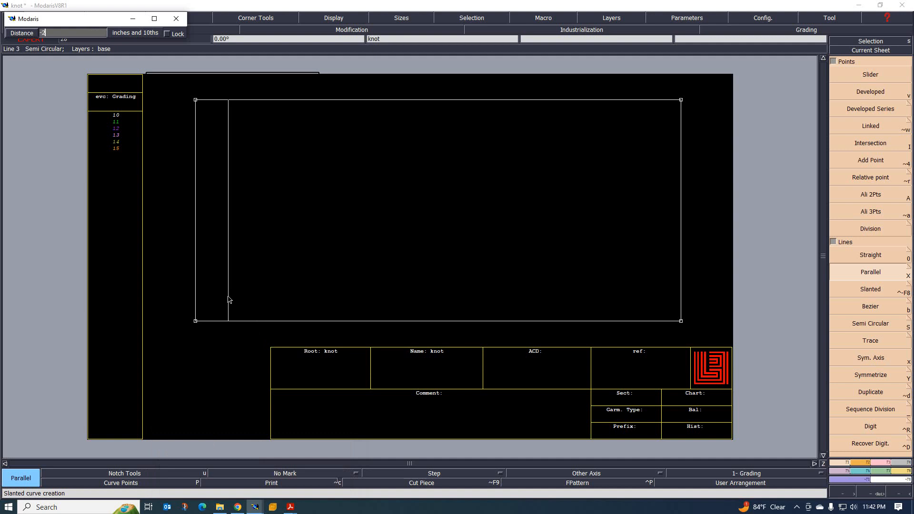
{"action": "type", "text": "2"}
{"action": "key", "text": "Return"}
Create a parallel to the rectangle's left edge at distance -8.2 and a parallel to its lower edge at distance -8
{"action": "left_click", "coordinate": [198, 249]}
{"action": "type", "text": "-"}
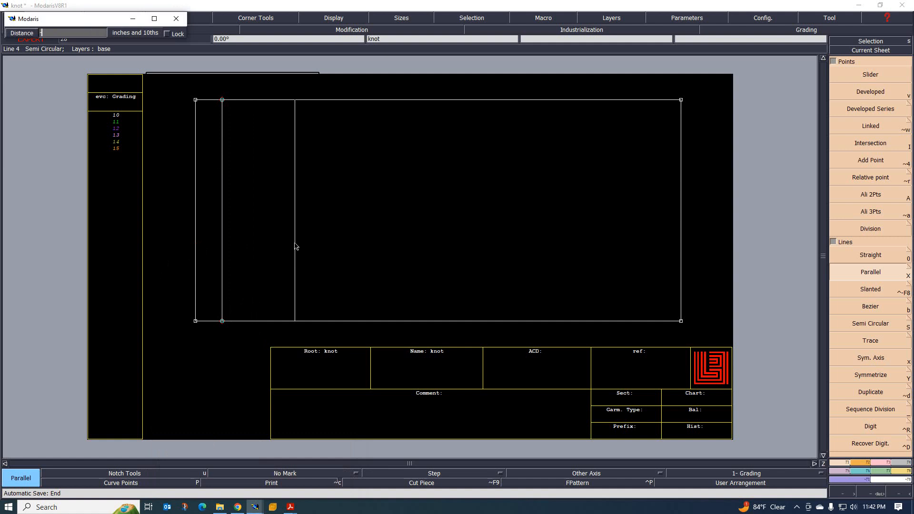
{"action": "key", "text": "Return"}
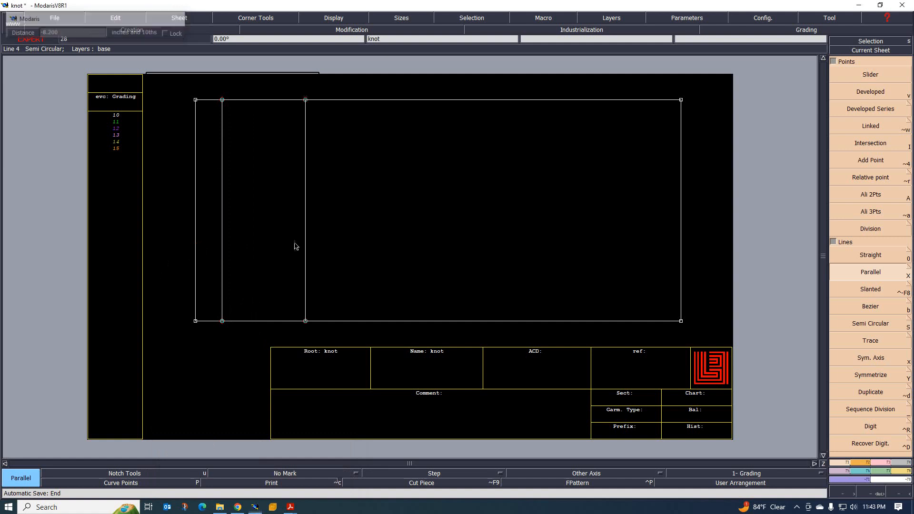
{"action": "left_click", "coordinate": [257, 322]}
{"action": "type", "text": "-8"}
{"action": "key", "text": "Return"}
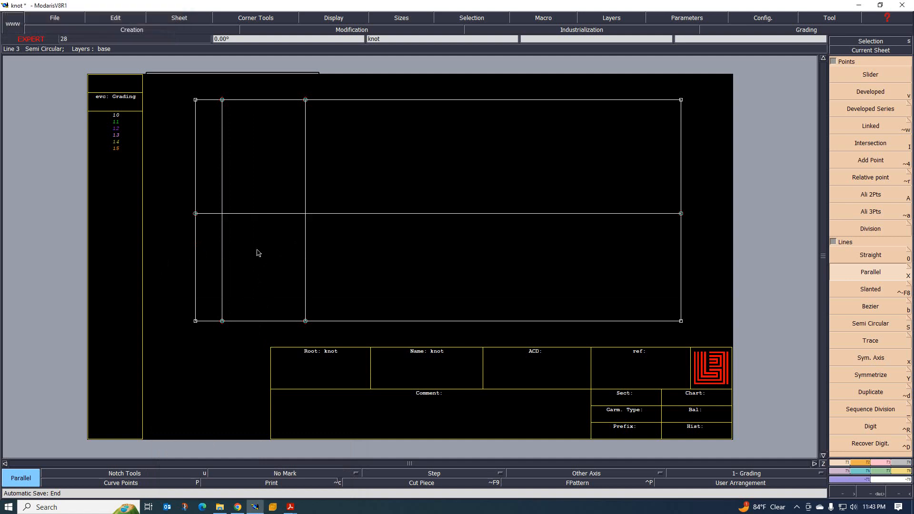
Place a parallel of the rectangle's lower edge in its upper part, and a parallel of the middle horizontal line at about -5.6
{"action": "left_click", "coordinate": [237, 322]}
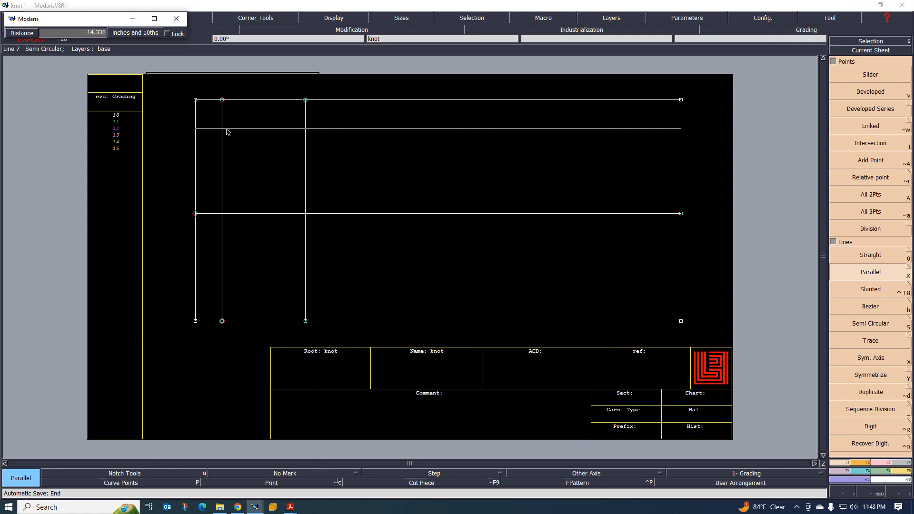
{"action": "left_click", "coordinate": [222, 144]}
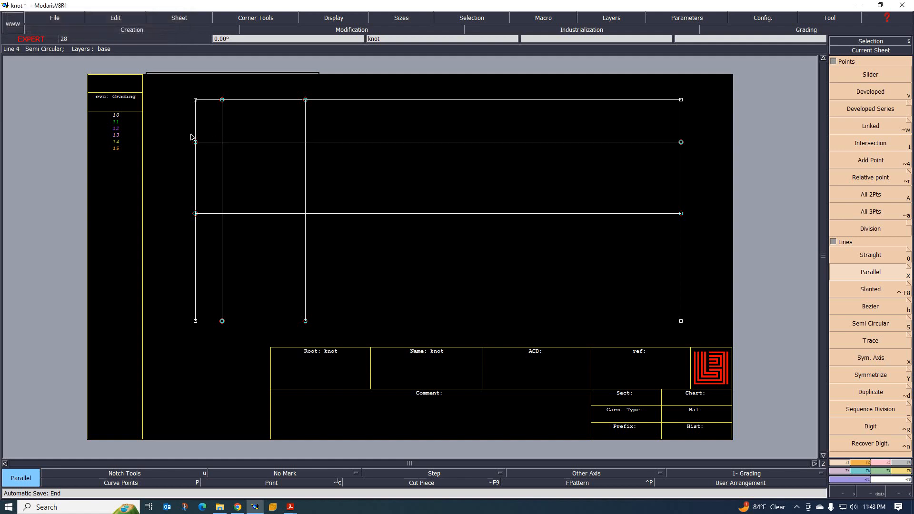
{"action": "left_click", "coordinate": [273, 214]}
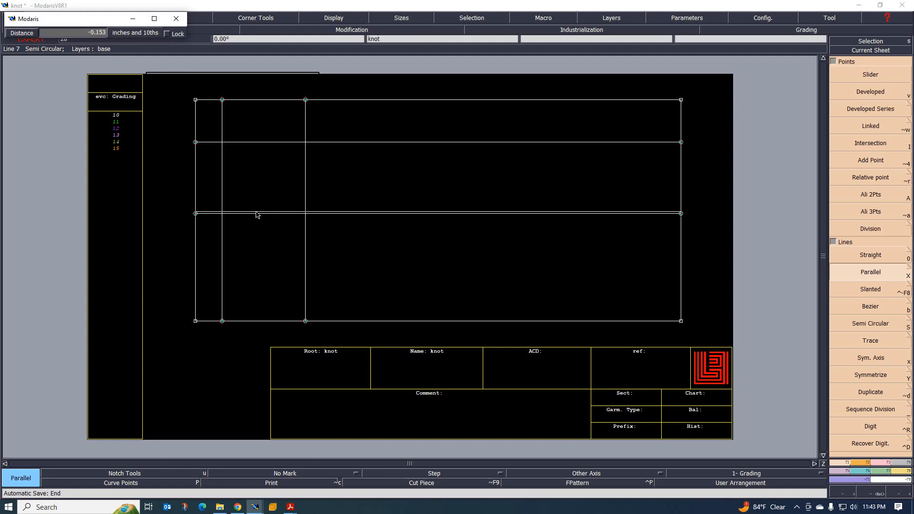
{"action": "left_click", "coordinate": [244, 177]}
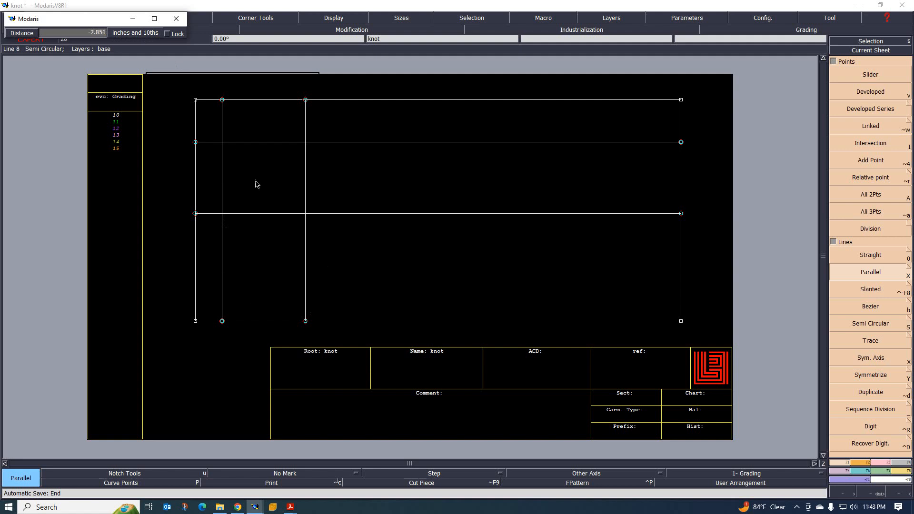
{"action": "scroll", "coordinate": [257, 174], "scroll_direction": "down", "scroll_amount": 3}
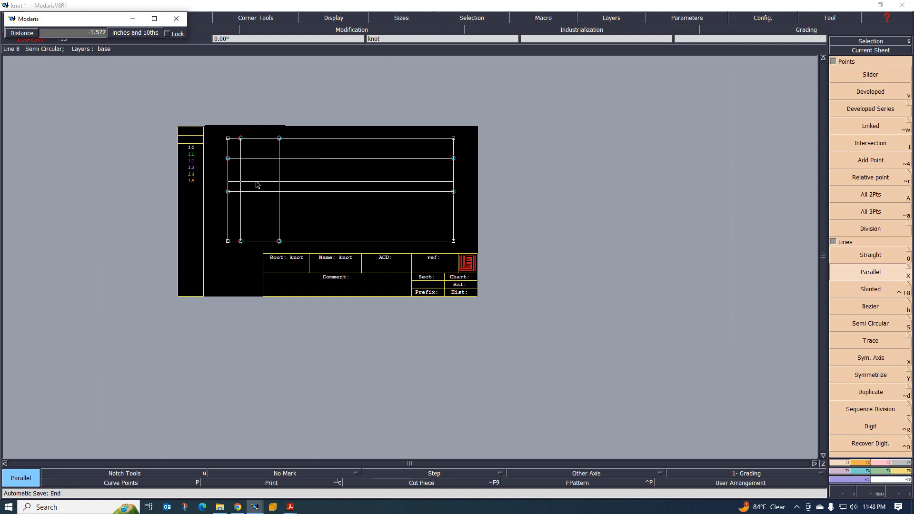
{"action": "scroll", "coordinate": [255, 174], "scroll_direction": "up", "scroll_amount": 3}
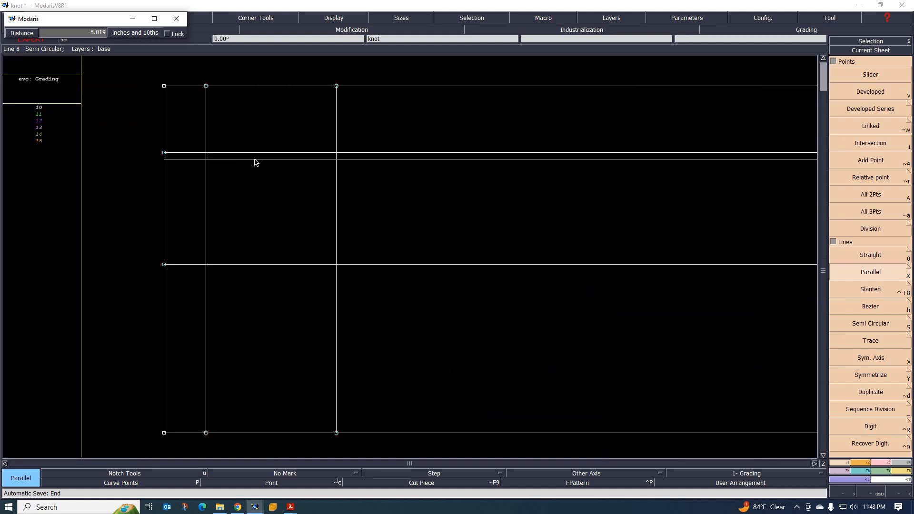
{"action": "scroll", "coordinate": [239, 138], "scroll_direction": "down", "scroll_amount": 2}
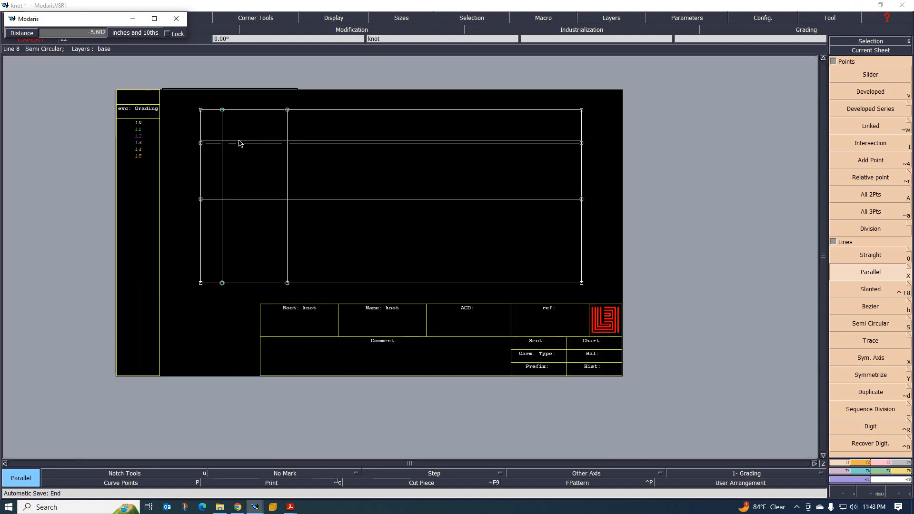
{"action": "left_click", "coordinate": [240, 143]}
Select the rectangle with all its construction lines on the sheet and delete them
{"action": "scroll", "coordinate": [184, 183], "scroll_direction": "down", "scroll_amount": 2}
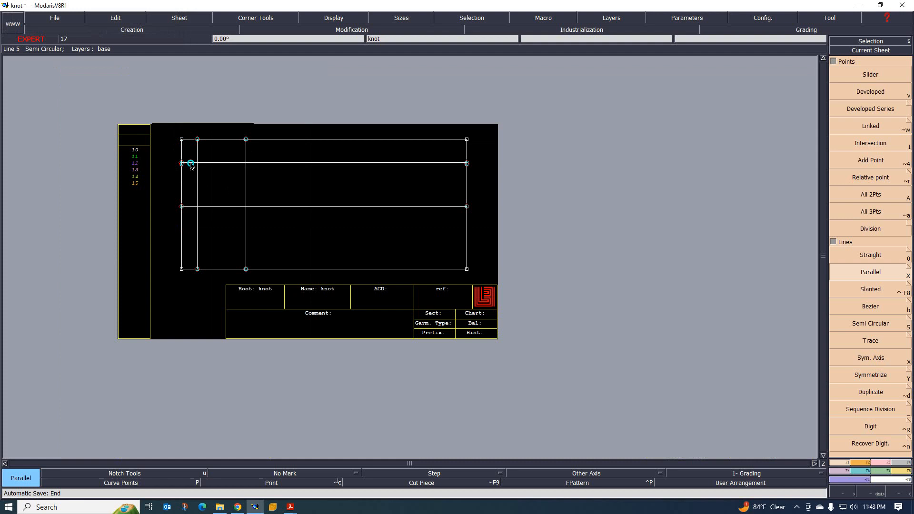
{"action": "left_click", "coordinate": [480, 286]}
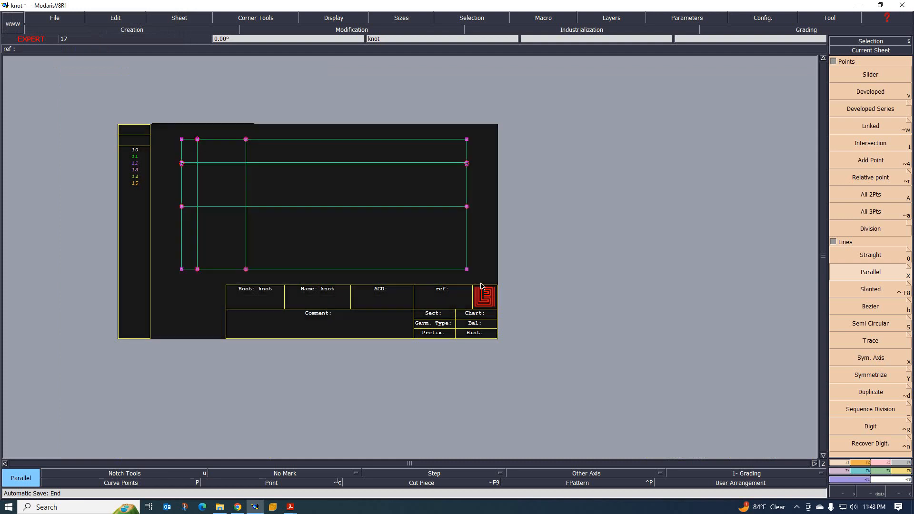
{"action": "key", "text": "Delete"}
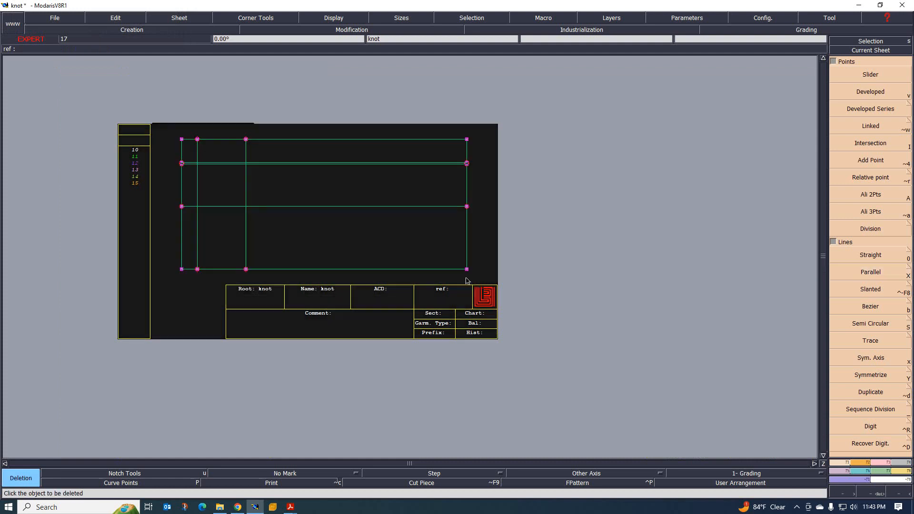
{"action": "left_click", "coordinate": [443, 207]}
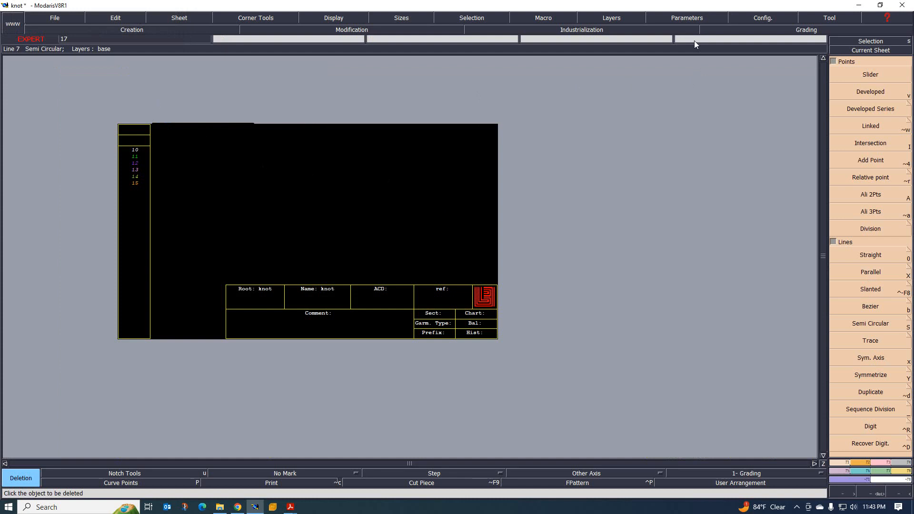
Change the length unit from inches and 10ths to cm
{"action": "left_click", "coordinate": [680, 23]}
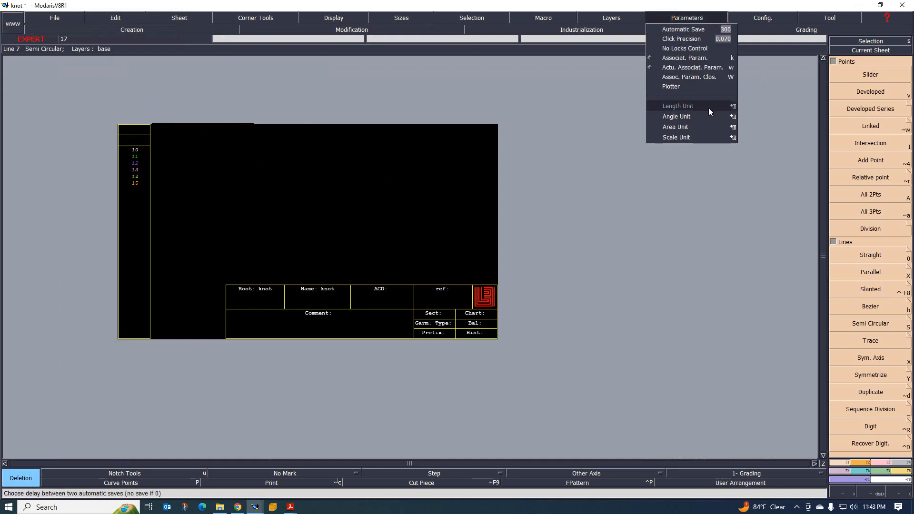
{"action": "mouse_move", "coordinate": [717, 106]}
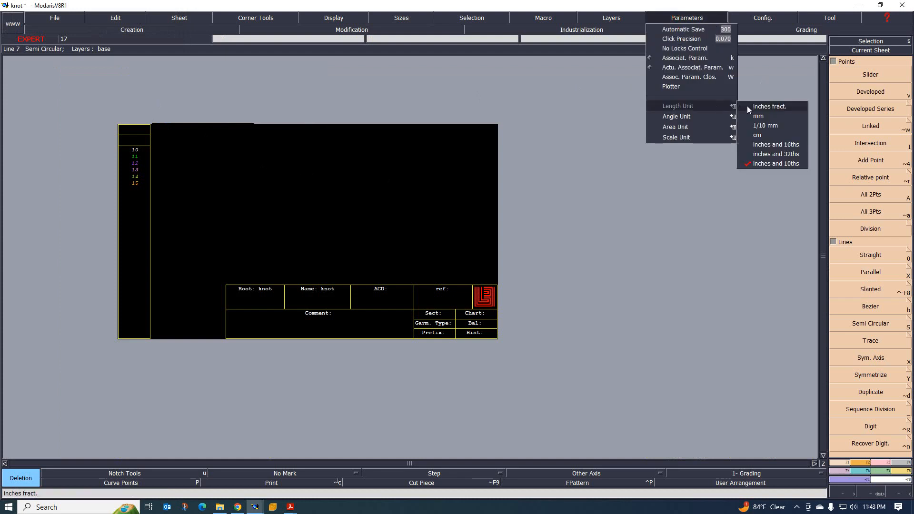
{"action": "left_click", "coordinate": [756, 136]}
{"action": "scroll", "coordinate": [281, 179], "scroll_direction": "up", "scroll_amount": 2}
{"action": "scroll", "coordinate": [225, 180], "scroll_direction": "down", "scroll_amount": 2}
{"action": "scroll", "coordinate": [218, 177], "scroll_direction": "up", "scroll_amount": 3}
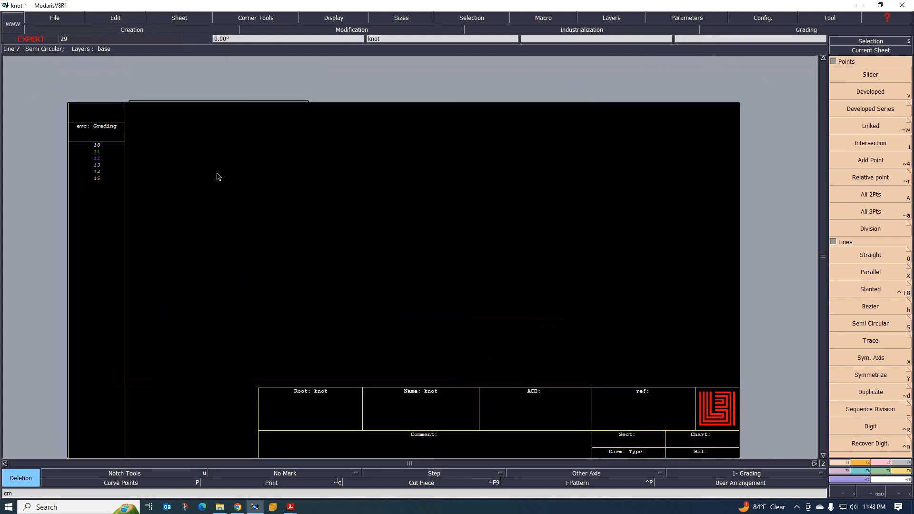
{"action": "left_click", "coordinate": [62, 22]}
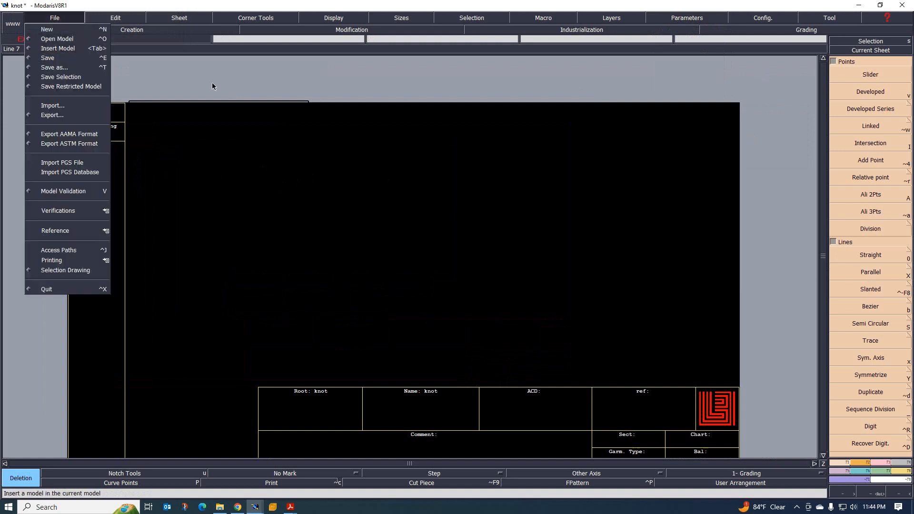
{"action": "left_click", "coordinate": [548, 286]}
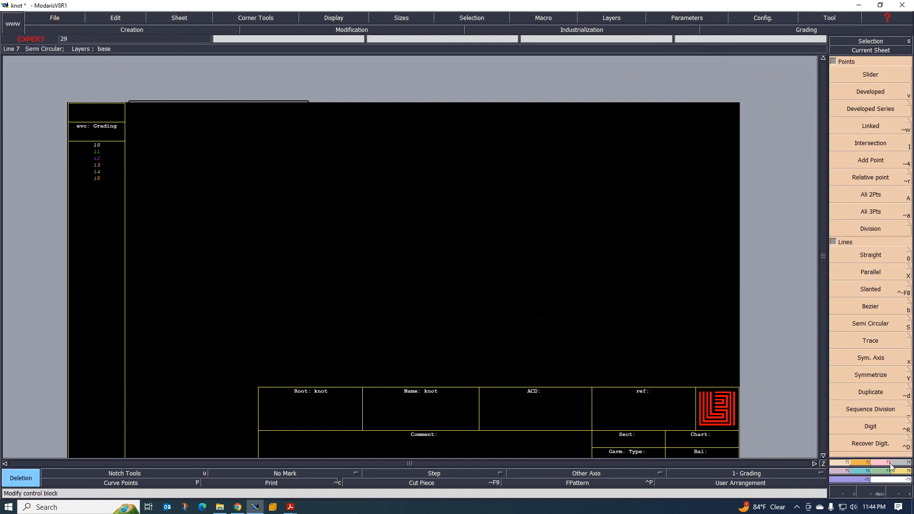
Draw a rectangle on the sheet with width 36.20 cm and height -16.5 cm
{"action": "key", "text": "u"}
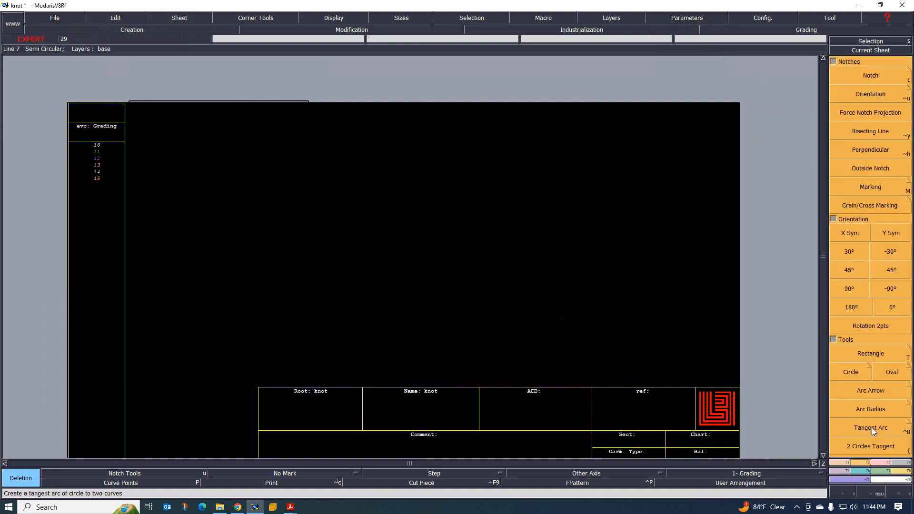
{"action": "left_click", "coordinate": [875, 351]}
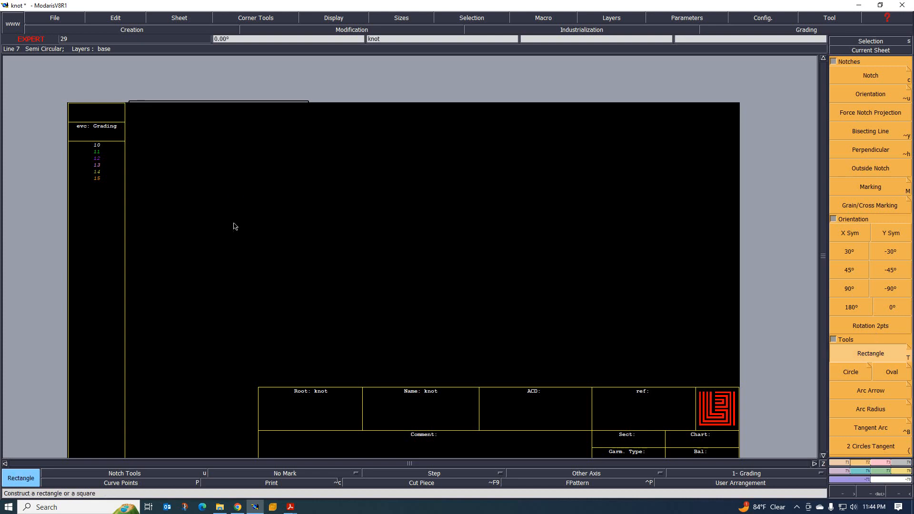
{"action": "left_click", "coordinate": [236, 193]}
{"action": "type", "text": "91.95"}
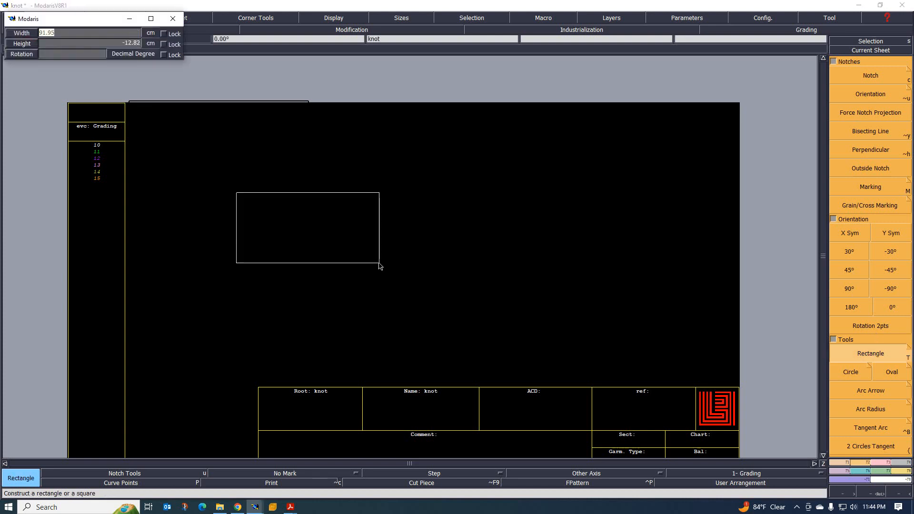
{"action": "key", "text": "BackSpace"}
{"action": "key", "text": "BackSpace"}
{"action": "key", "text": "BackSpace"}
{"action": "key", "text": "BackSpace"}
{"action": "key", "text": "BackSpace"}
{"action": "type", "text": "36.20"}
{"action": "key", "text": "Tab"}
{"action": "type", "text": "13"}
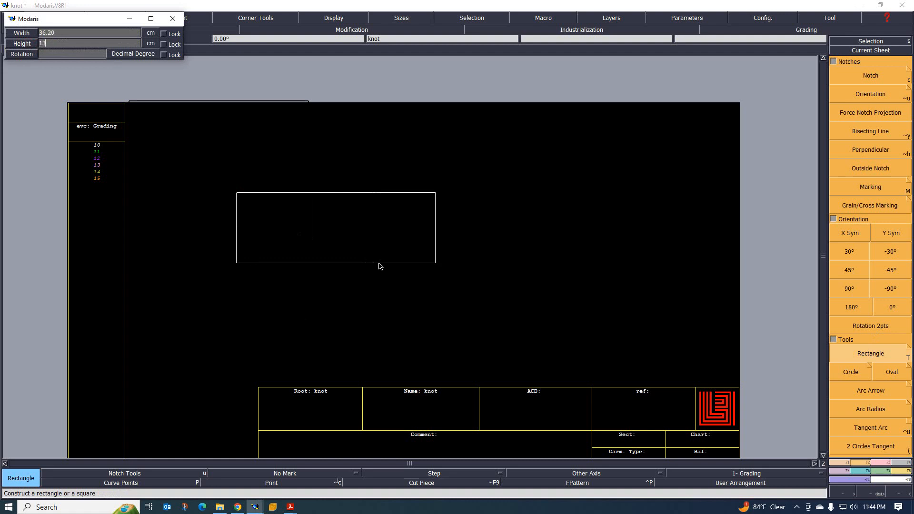
{"action": "key", "text": "BackSpace"}
{"action": "key", "text": "BackSpace"}
{"action": "type", "text": "6.5"}
{"action": "key", "text": "Return"}
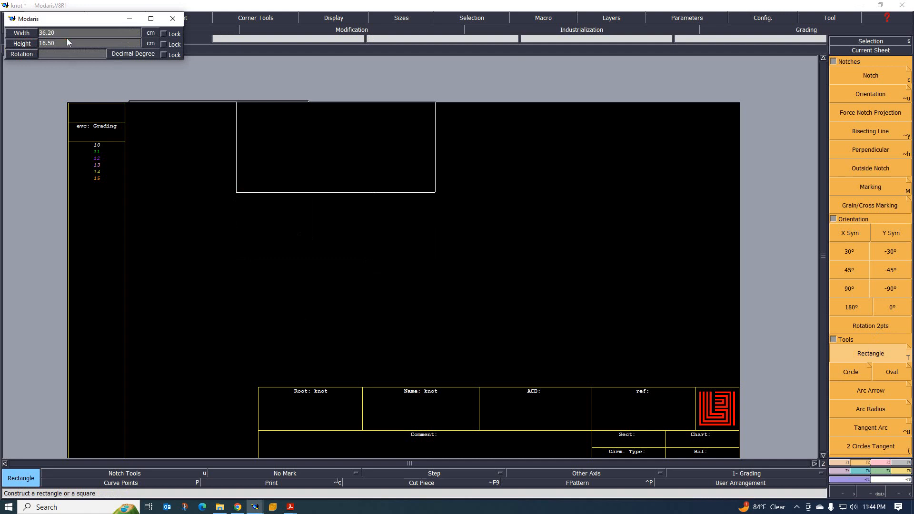
{"action": "type", "text": "-16.5"}
{"action": "key", "text": "Return"}
{"action": "key", "text": "Return"}
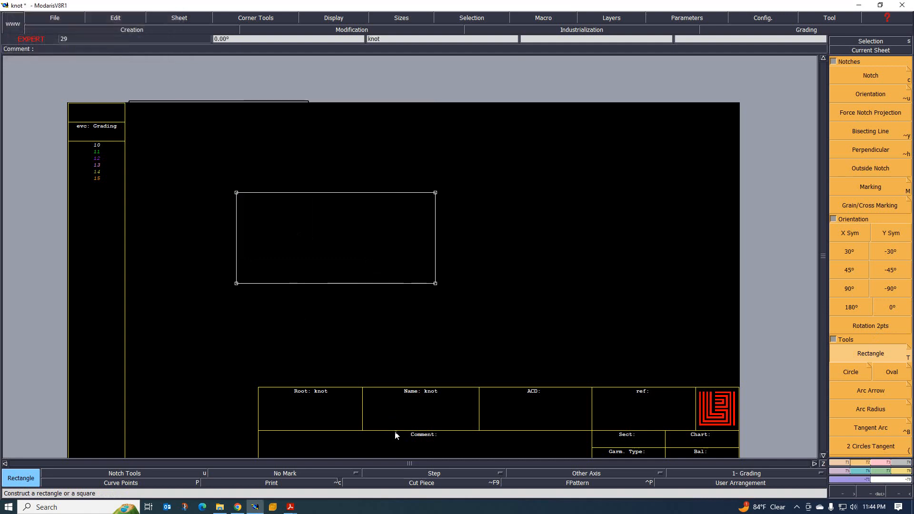
Create two parallels to the rectangle's left edge at distances -2 and -8.2 cm
{"action": "scroll", "coordinate": [266, 238], "scroll_direction": "up", "scroll_amount": 1}
{"action": "scroll", "coordinate": [291, 246], "scroll_direction": "up", "scroll_amount": 1}
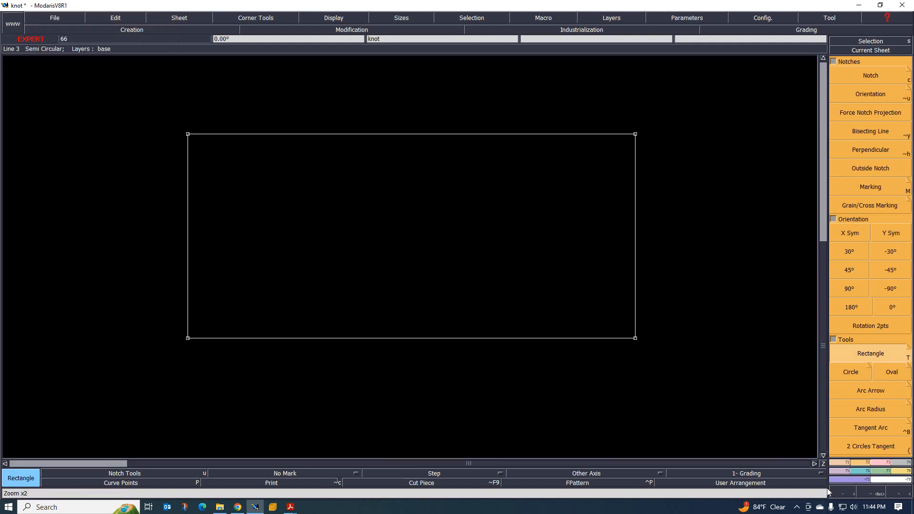
{"action": "left_click", "coordinate": [847, 462]}
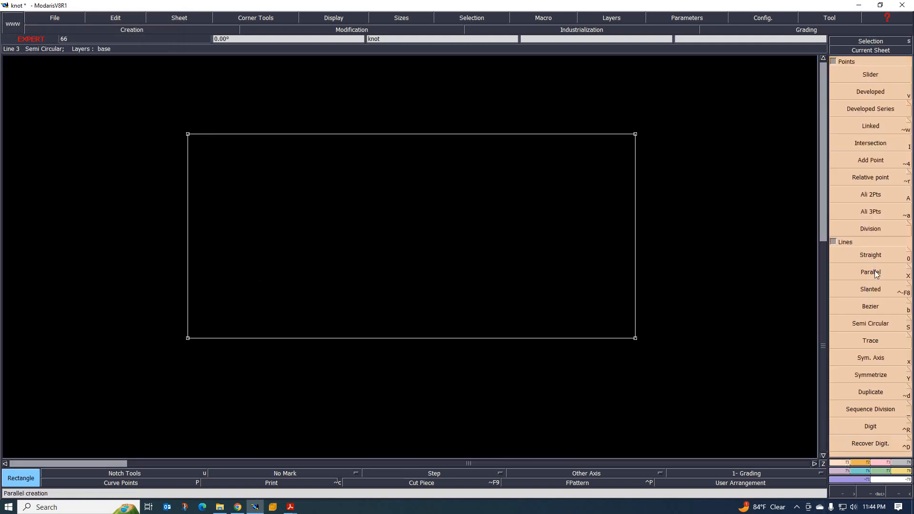
{"action": "left_click", "coordinate": [871, 272]}
{"action": "left_click", "coordinate": [189, 248]}
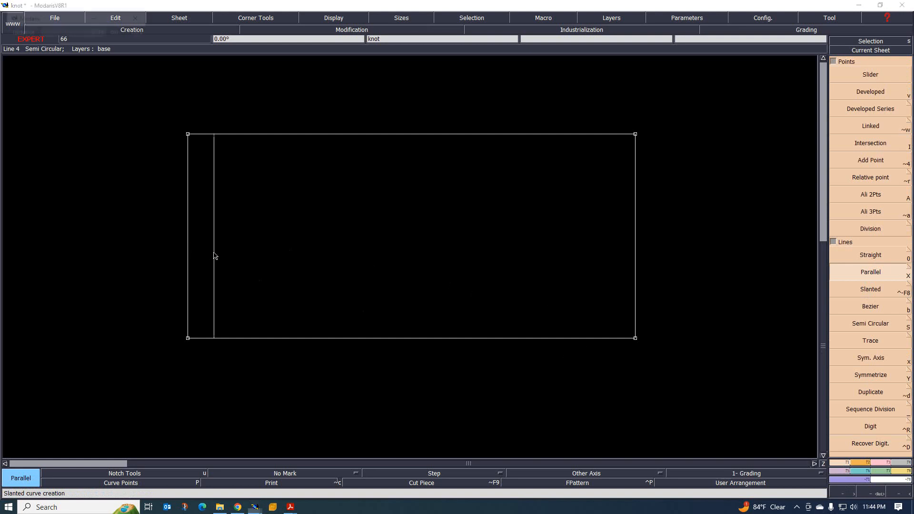
{"action": "left_click", "coordinate": [214, 256]}
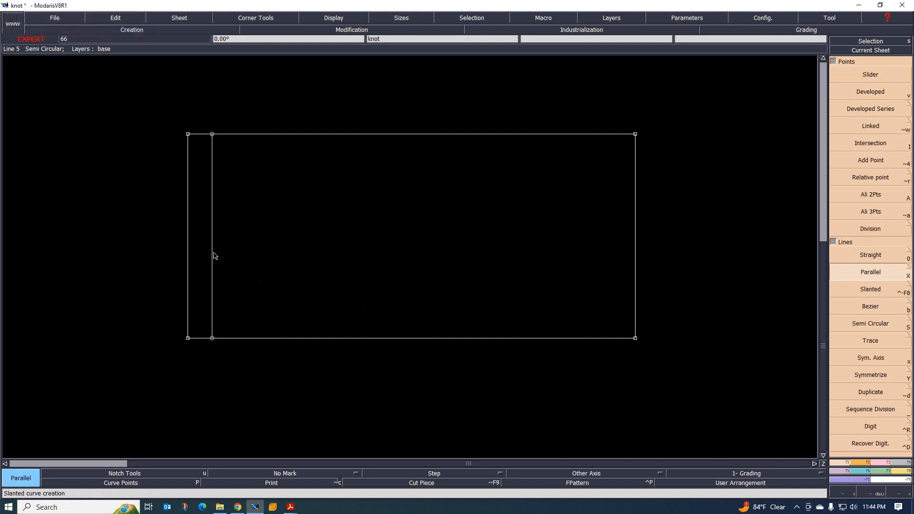
{"action": "left_click", "coordinate": [188, 232]}
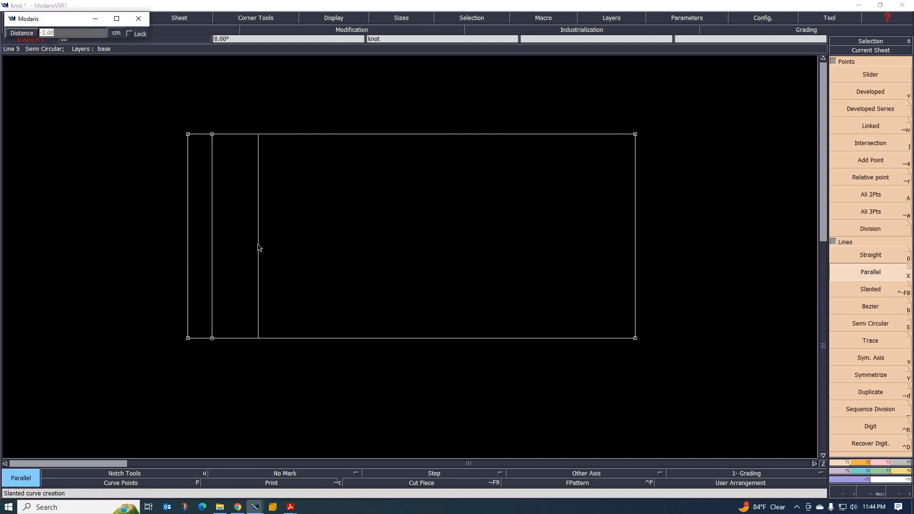
{"action": "type", "text": "-8.5"}
{"action": "key", "text": "Return"}
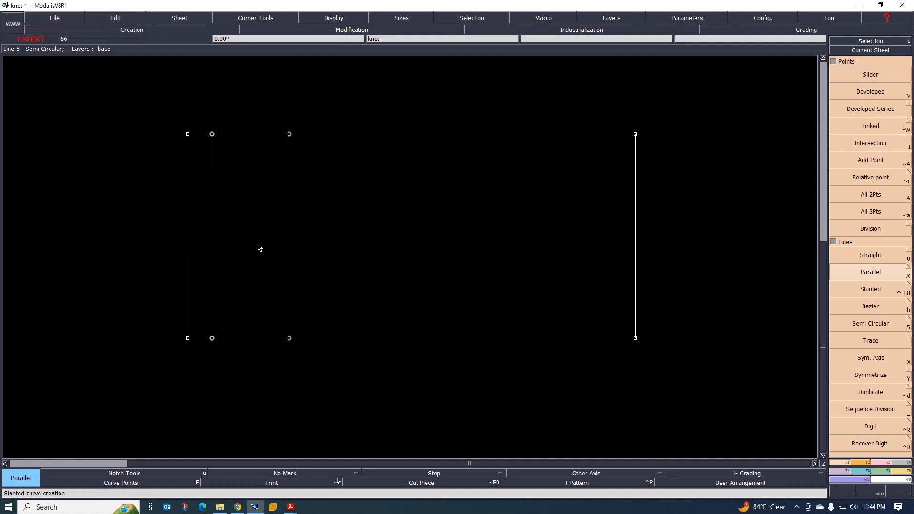
Create two parallels to the rectangle's lower edge at distances -8 and -14.25 cm
{"action": "left_click", "coordinate": [255, 338]}
{"action": "type", "text": "-8.3"}
{"action": "key", "text": "Return"}
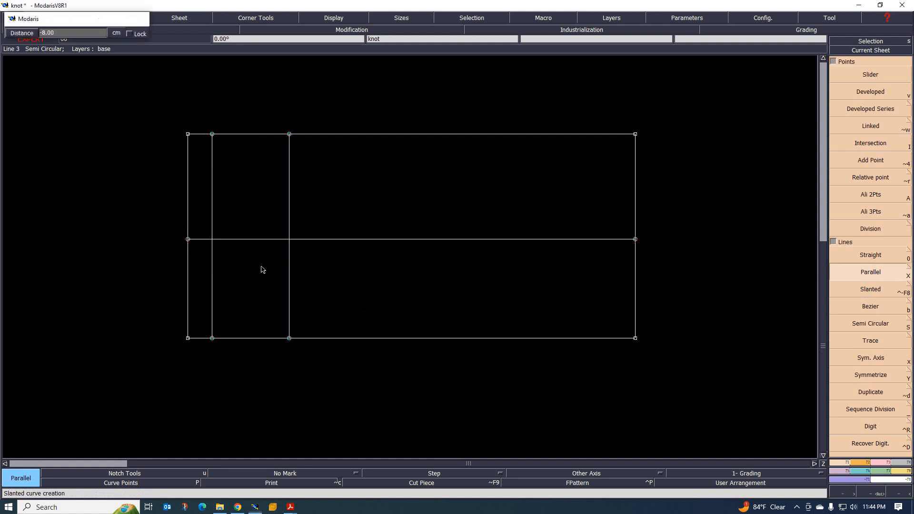
{"action": "left_click", "coordinate": [241, 338]}
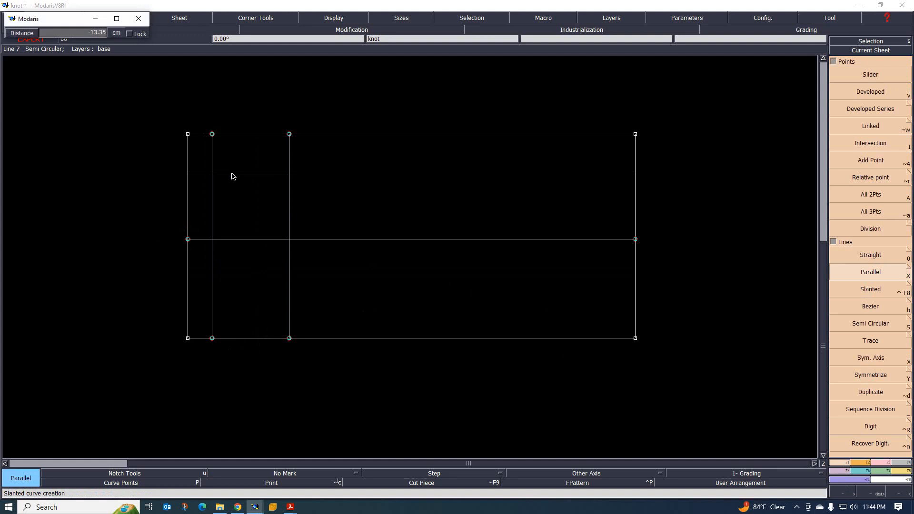
{"action": "type", "text": "14"}
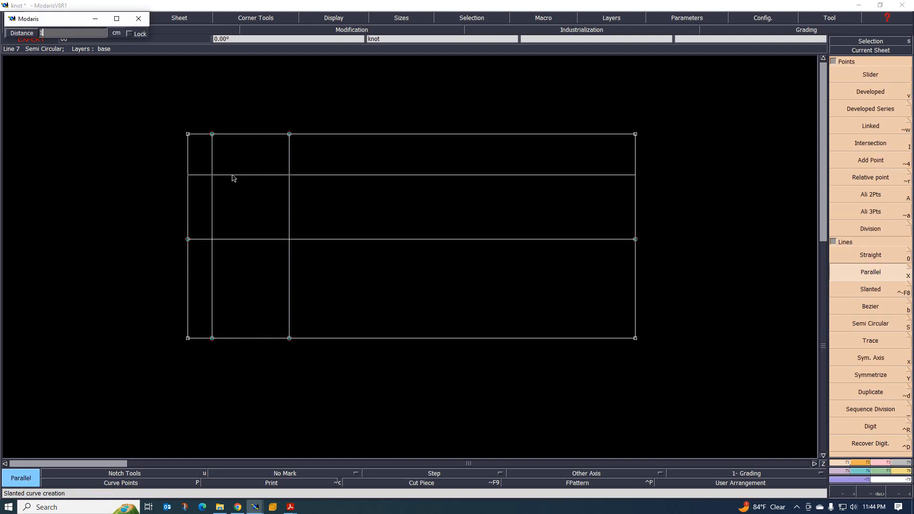
{"action": "key", "text": "BackSpace"}
{"action": "key", "text": "BackSpace"}
{"action": "type", "text": "-14.25"}
{"action": "key", "text": "Return"}
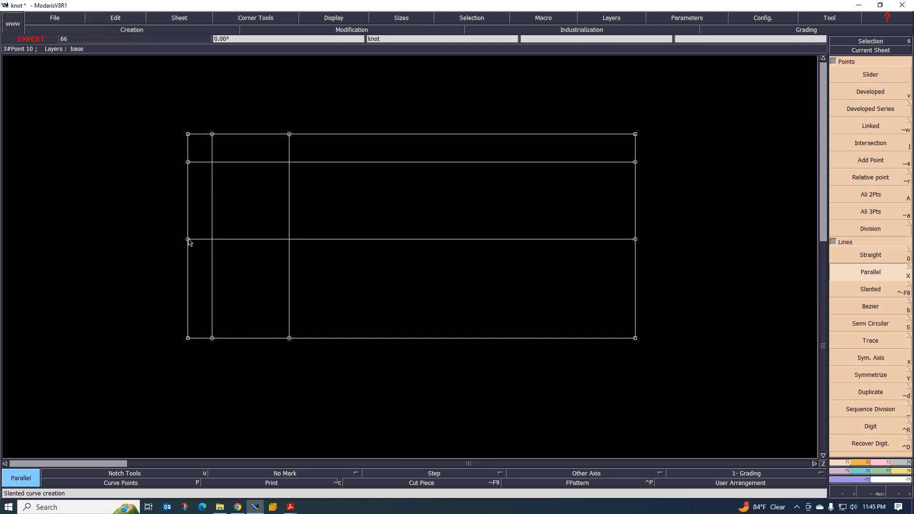
Draw the straight shoulder line from the middle horizontal line's left end to where the upper horizontal crosses the 2 cm vertical line
{"action": "left_click", "coordinate": [871, 256]}
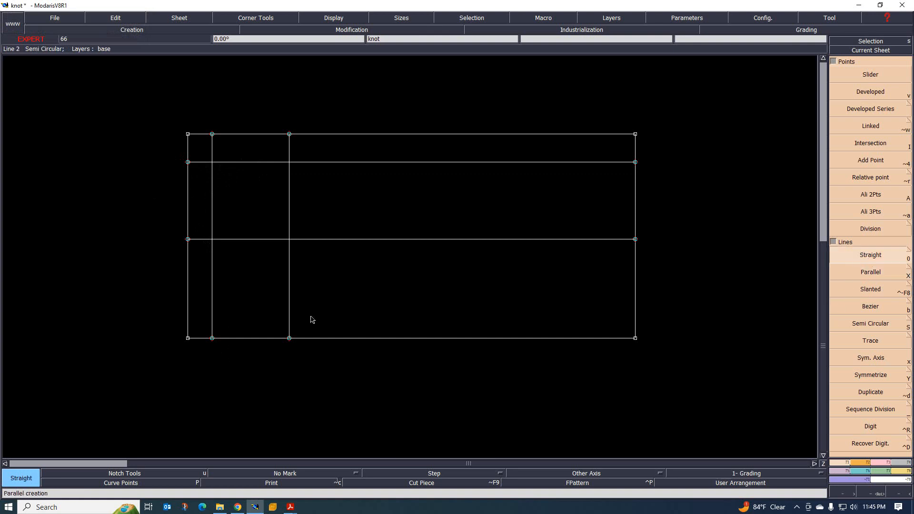
{"action": "left_click", "coordinate": [189, 241]}
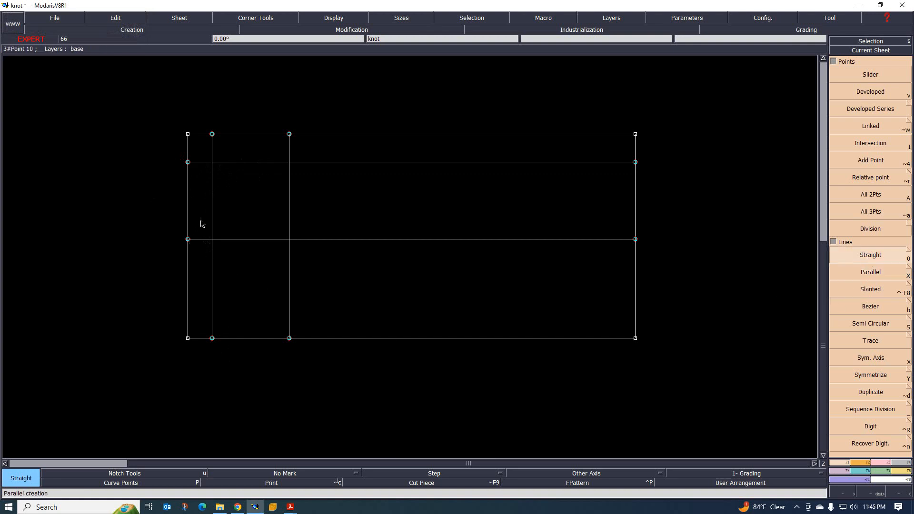
{"action": "left_click", "coordinate": [212, 163]}
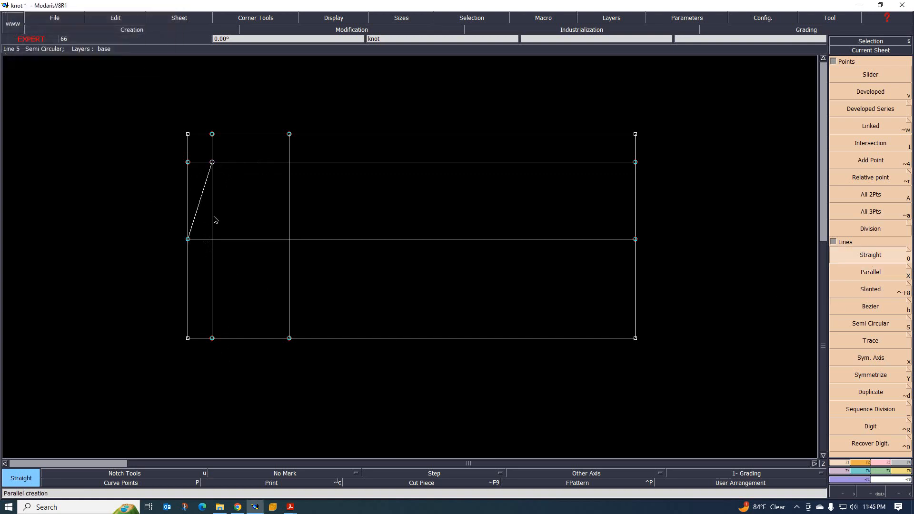
{"action": "left_click", "coordinate": [212, 338]}
{"action": "left_click", "coordinate": [194, 254]}
{"action": "key", "text": "ctrl+z"}
{"action": "left_click", "coordinate": [879, 290]}
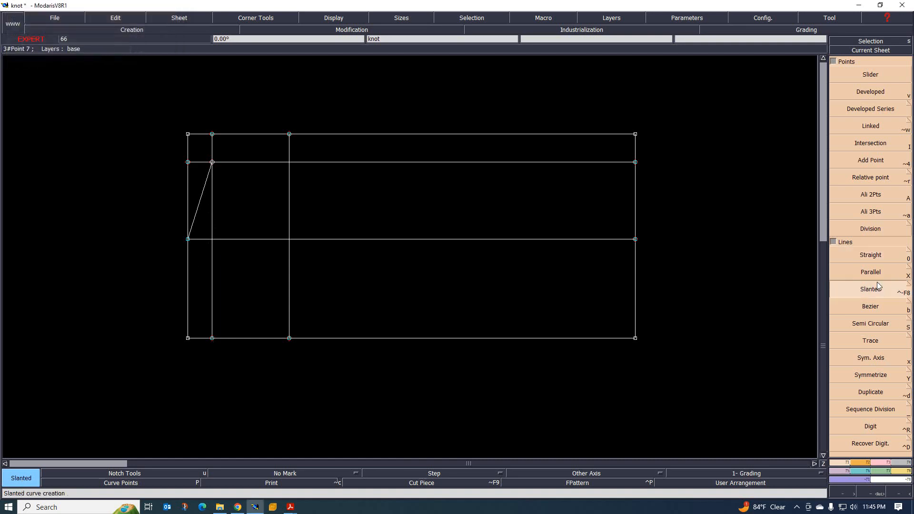
Draw two Bezier lines from the lower ends of the two inner verticals to the neck point on the rectangle's left edge
{"action": "left_click", "coordinate": [876, 305]}
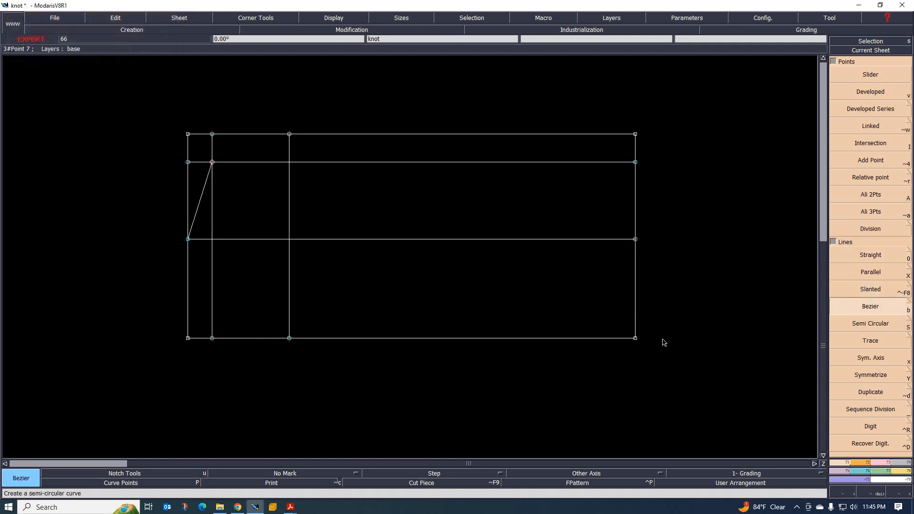
{"action": "left_click", "coordinate": [212, 338]}
{"action": "left_click", "coordinate": [188, 239]}
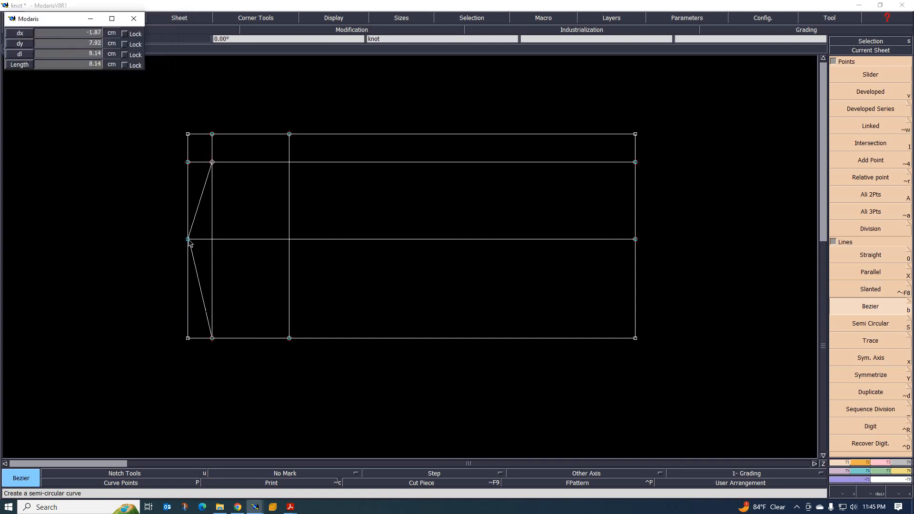
{"action": "left_click", "coordinate": [290, 338]}
{"action": "left_click", "coordinate": [188, 239]}
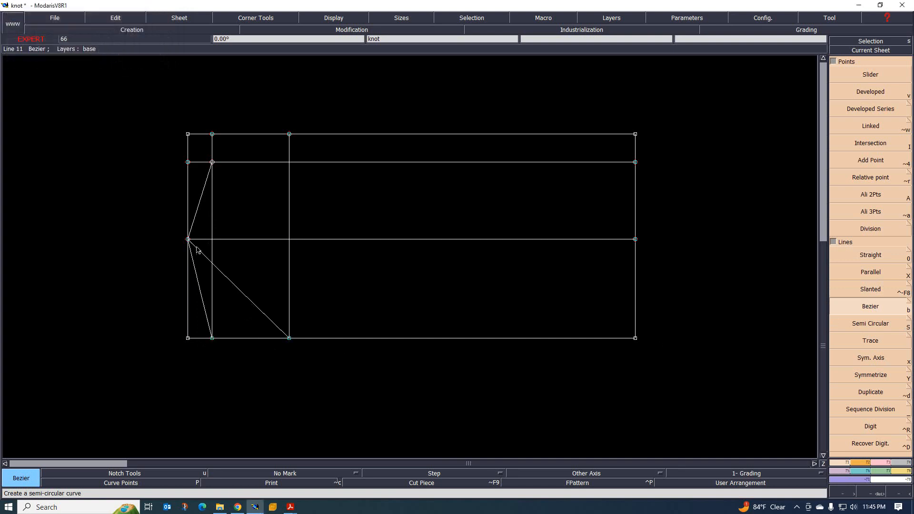
Display the curve handles and reshape the two Bezier lines into a deep front neckline curve and a shallow back neckline curve
{"action": "left_click", "coordinate": [333, 18]}
{"action": "left_click", "coordinate": [334, 210]}
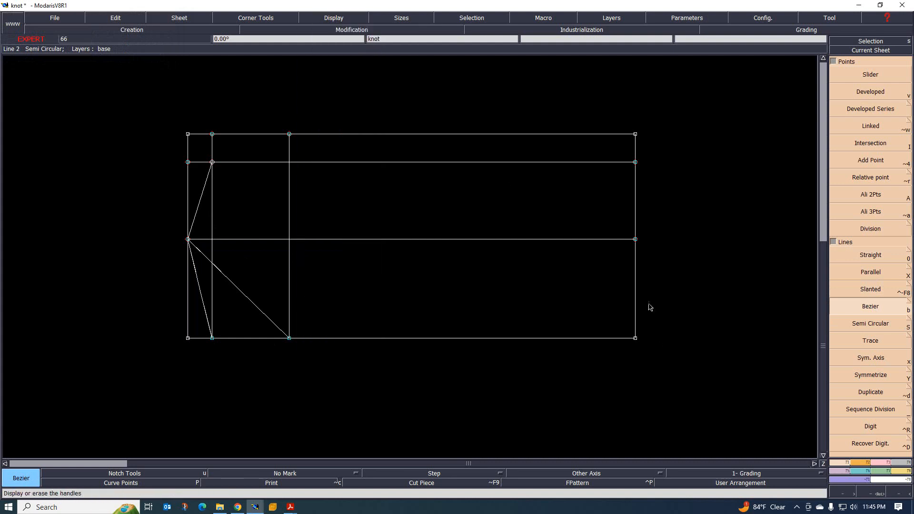
{"action": "left_click", "coordinate": [886, 463]}
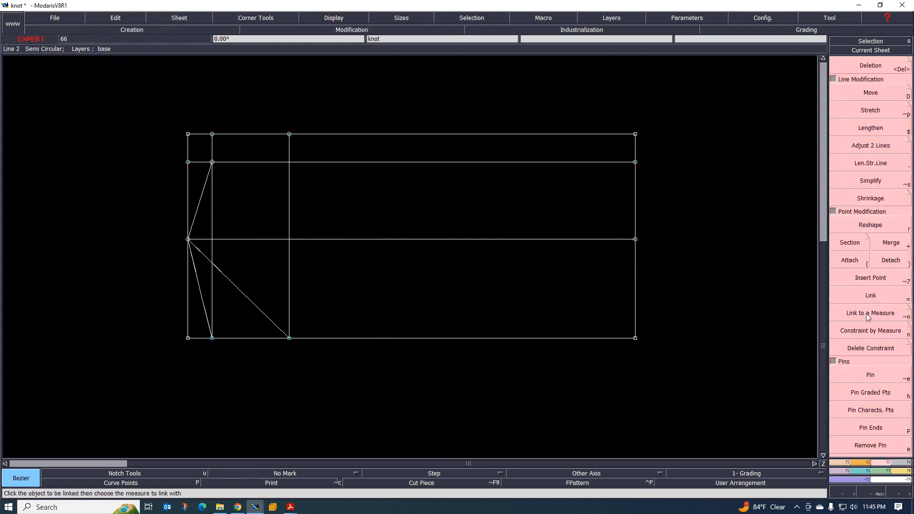
{"action": "left_click", "coordinate": [874, 226]}
{"action": "left_click_drag", "start_coordinate": [256, 320], "coordinate": [288, 281]}
{"action": "left_click_drag", "start_coordinate": [220, 270], "coordinate": [245, 253]}
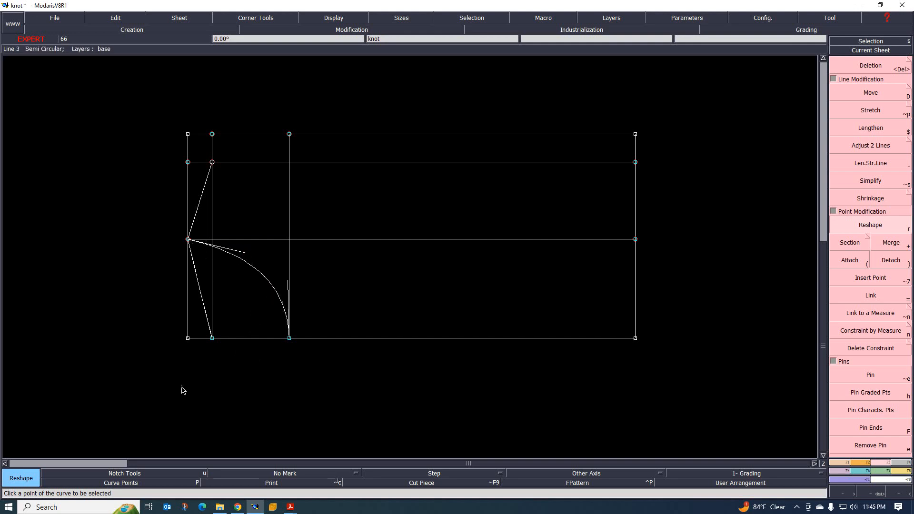
{"action": "left_click_drag", "start_coordinate": [206, 314], "coordinate": [199, 279]}
{"action": "scroll", "coordinate": [256, 212], "scroll_direction": "up", "scroll_amount": 2}
{"action": "scroll", "coordinate": [256, 211], "scroll_direction": "down", "scroll_amount": 2}
{"action": "scroll", "coordinate": [238, 241], "scroll_direction": "up", "scroll_amount": 1}
{"action": "scroll", "coordinate": [167, 257], "scroll_direction": "down", "scroll_amount": 1}
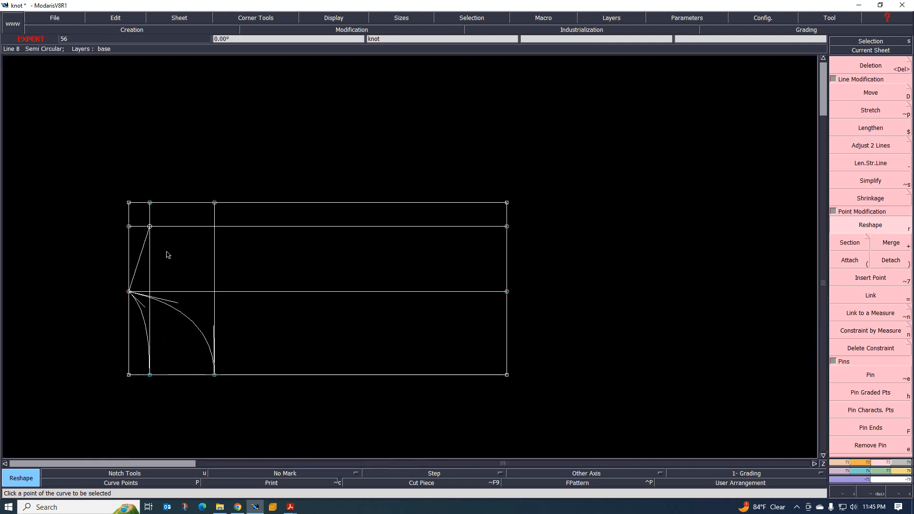
Consult the measurement specs in TSH042-53 po.pdf, and draw a 15 cm Bezier armhole line in Modaris from the shoulder tip to the rectangle's upper edge
{"action": "left_click", "coordinate": [290, 507]}
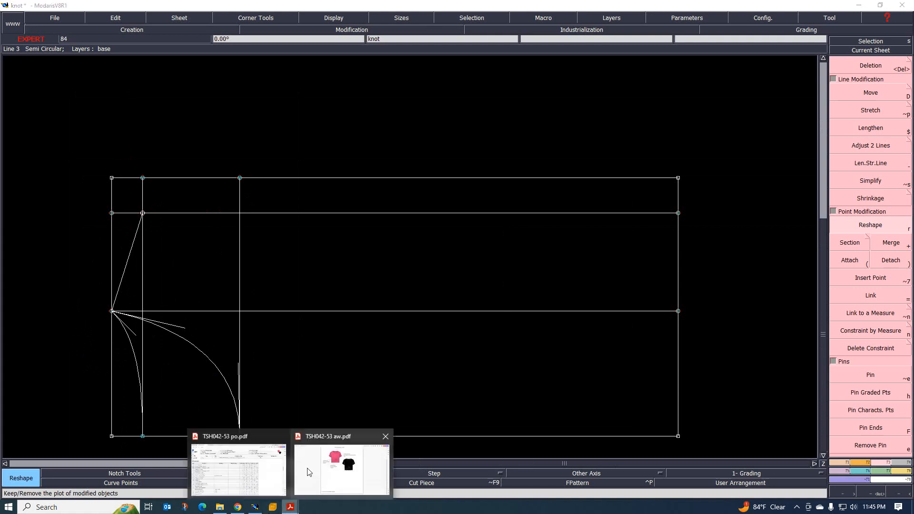
{"action": "left_click", "coordinate": [265, 482]}
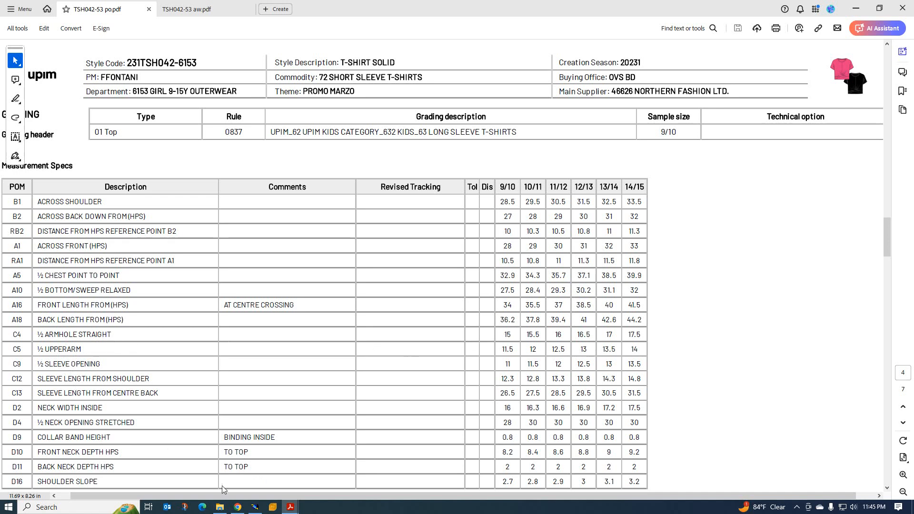
{"action": "left_click", "coordinate": [255, 506]}
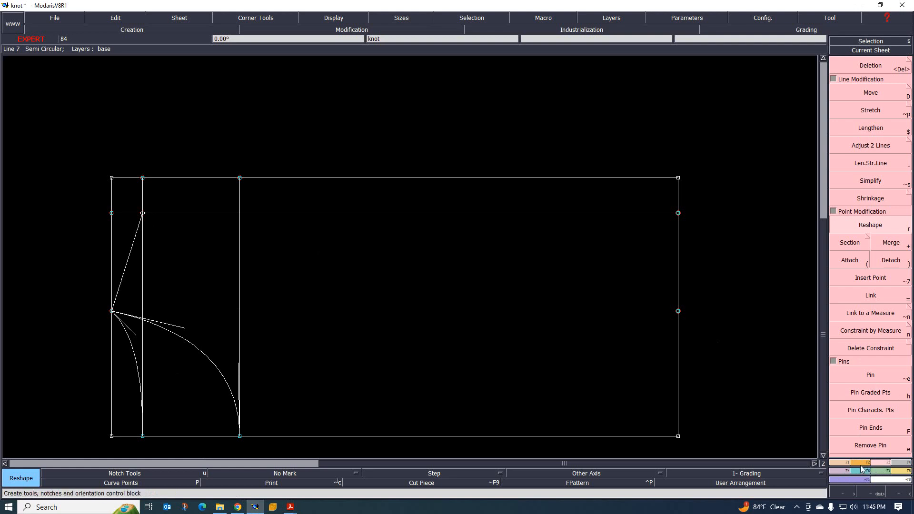
{"action": "left_click", "coordinate": [871, 306]}
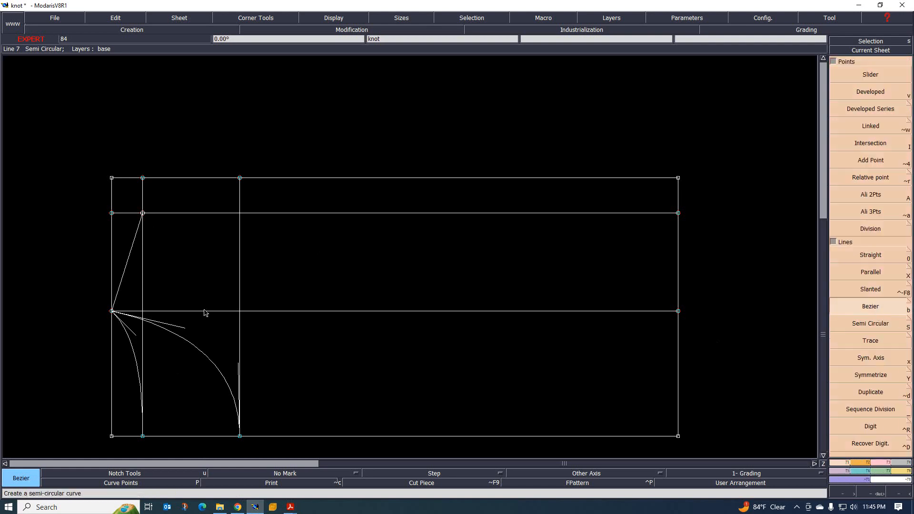
{"action": "left_click", "coordinate": [142, 212]}
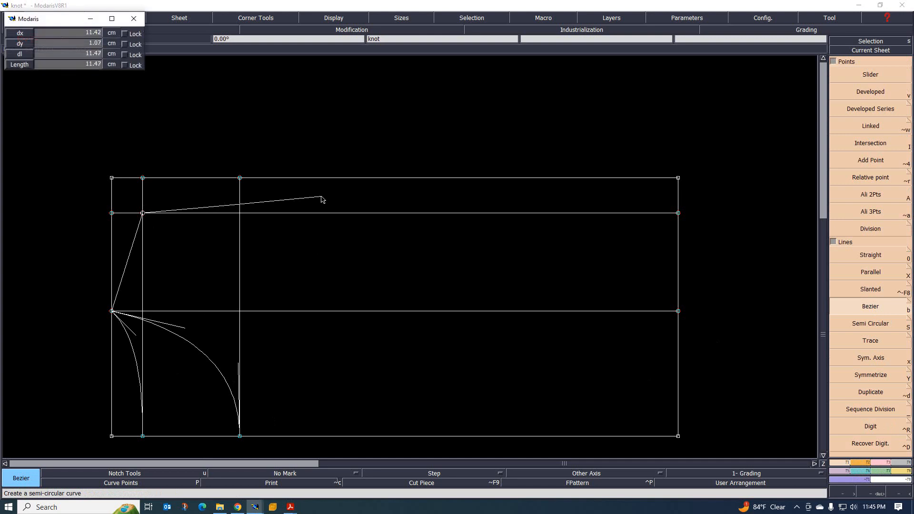
{"action": "key", "text": "Tab"}
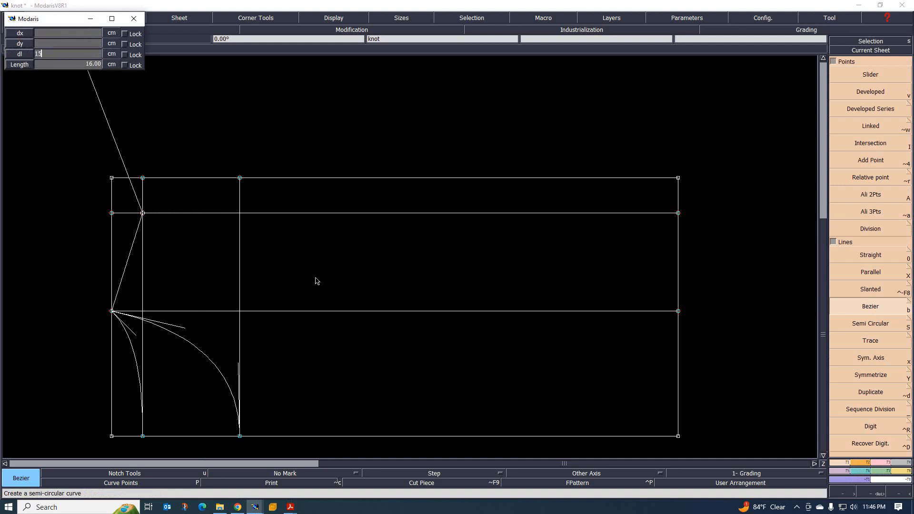
{"action": "left_click", "coordinate": [376, 181]}
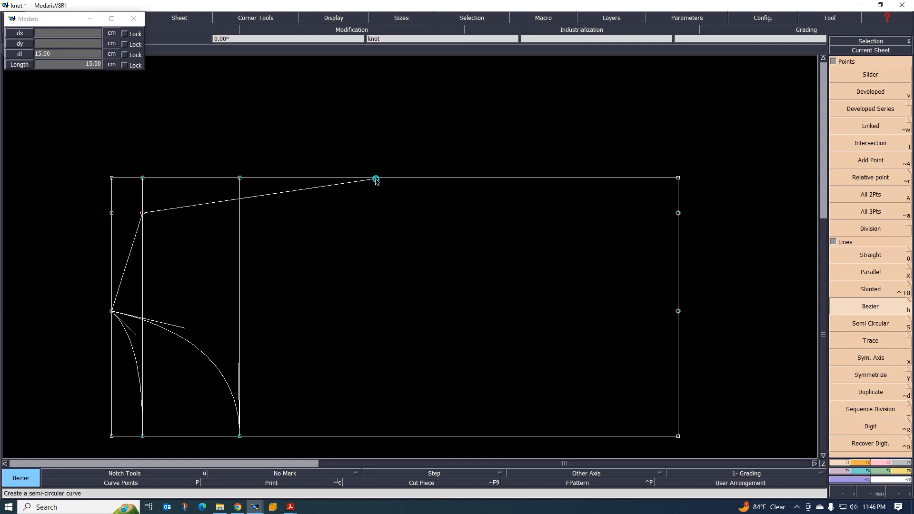
{"action": "scroll", "coordinate": [340, 220], "scroll_direction": "up", "scroll_amount": 3}
{"action": "scroll", "coordinate": [381, 208], "scroll_direction": "down", "scroll_amount": 2}
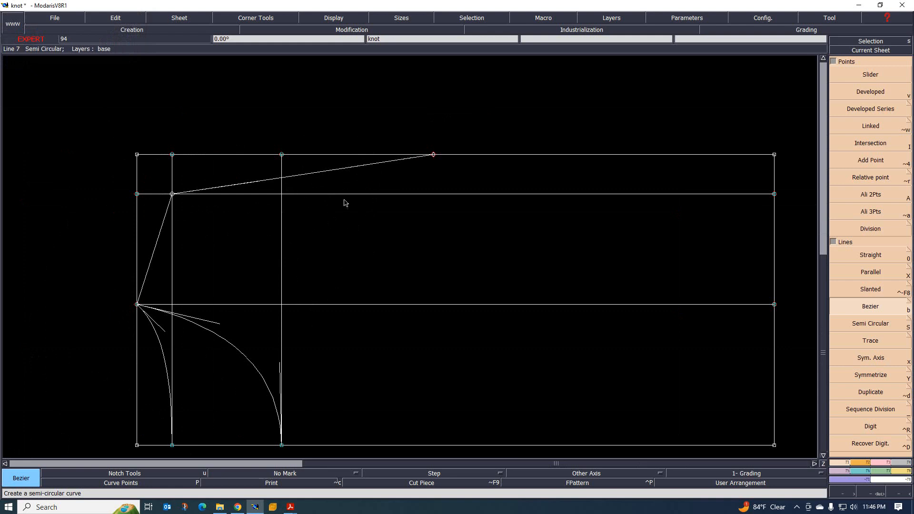
Shape the armhole line into a smooth concave curve by adjusting the handles at the shoulder tip and the underarm point
{"action": "right_click", "coordinate": [372, 184]}
{"action": "left_click", "coordinate": [434, 155]}
{"action": "left_click", "coordinate": [424, 259]}
{"action": "left_click", "coordinate": [254, 186]}
{"action": "left_click", "coordinate": [274, 225]}
{"action": "left_click", "coordinate": [429, 247]}
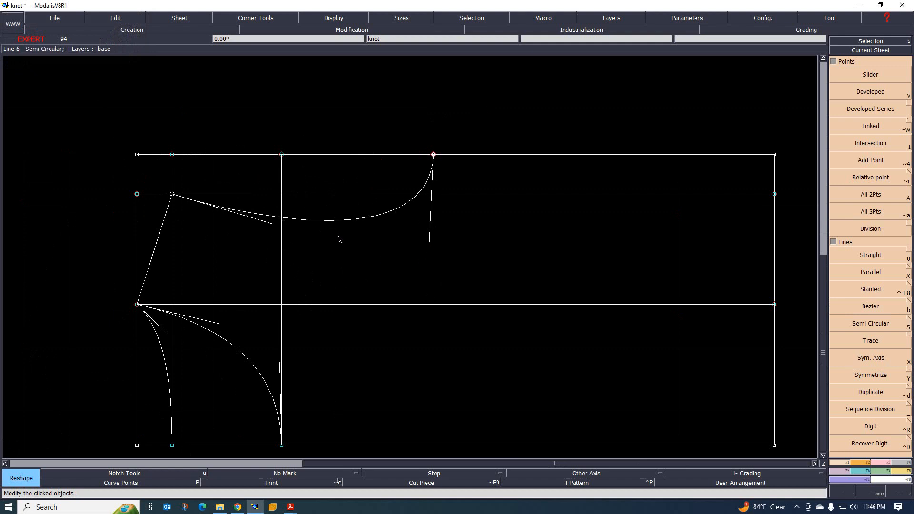
{"action": "left_click", "coordinate": [272, 224]}
{"action": "left_click", "coordinate": [272, 217]}
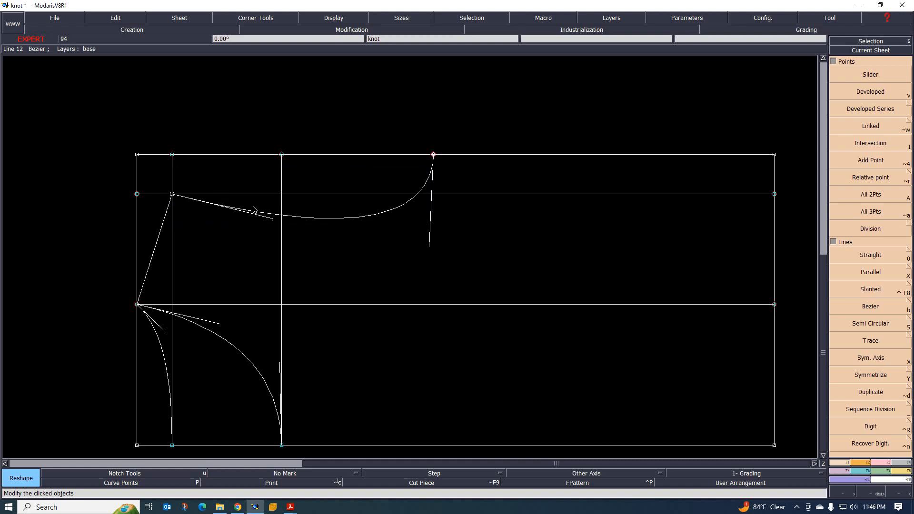
{"action": "scroll", "coordinate": [290, 236], "scroll_direction": "down", "scroll_amount": 3}
{"action": "scroll", "coordinate": [289, 238], "scroll_direction": "up", "scroll_amount": 3}
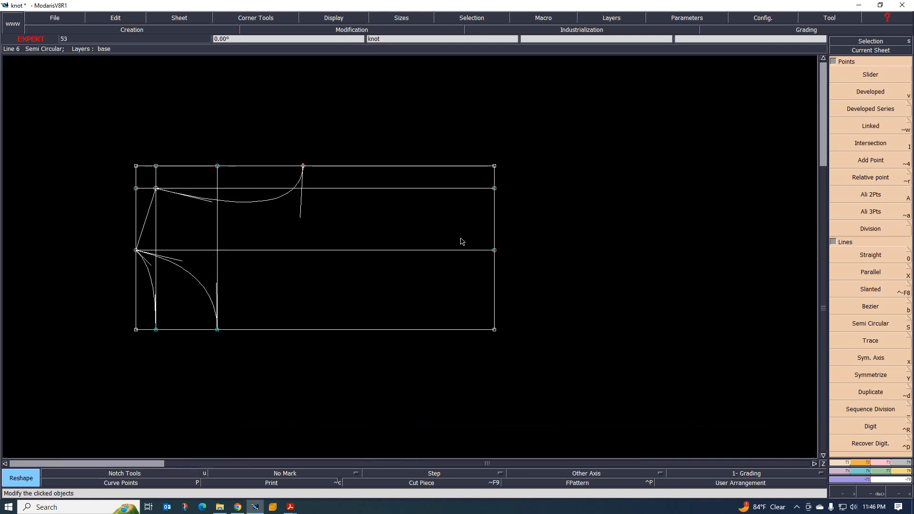
Delete the two inner horizontal construction lines, the two inner verticals and the leftover construction points on the upper edge
{"action": "key", "text": "Delete"}
{"action": "left_click", "coordinate": [416, 250]}
{"action": "left_click", "coordinate": [385, 188]}
{"action": "left_click", "coordinate": [217, 229]}
{"action": "left_click", "coordinate": [157, 228]}
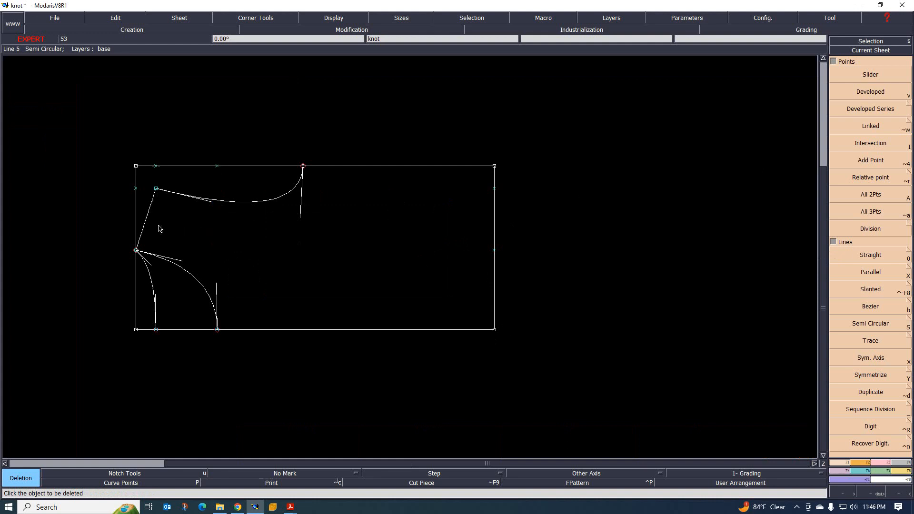
{"action": "left_click", "coordinate": [217, 167]}
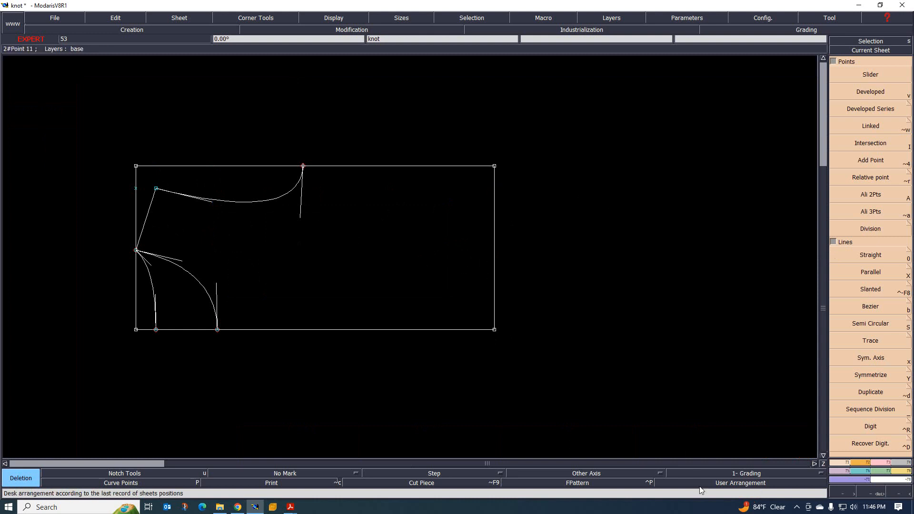
Check the size 9/10 half bottom sweep in TSH042-53 po.pdf, and place a developed point in Modaris 13.75 cm above the lower-right corner
{"action": "mouse_move", "coordinate": [290, 508]}
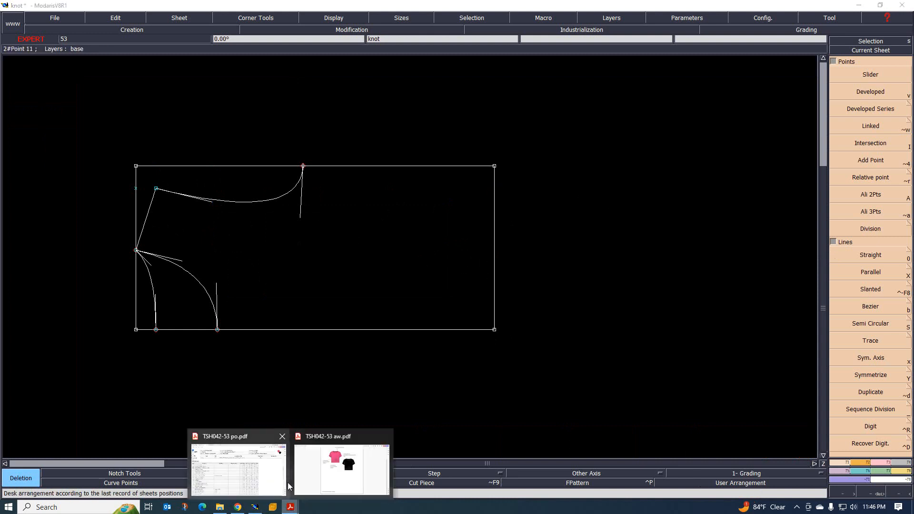
{"action": "left_click", "coordinate": [257, 476]}
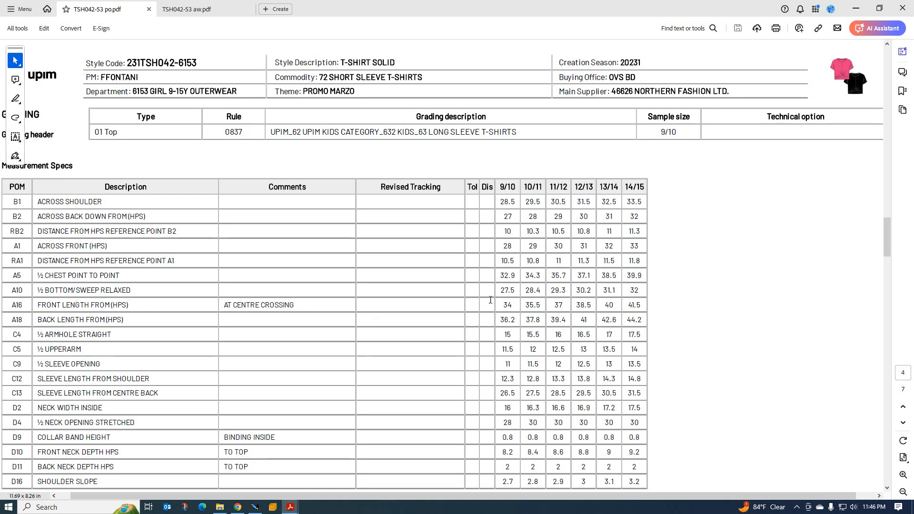
{"action": "left_click_drag", "start_coordinate": [518, 291], "coordinate": [501, 291]}
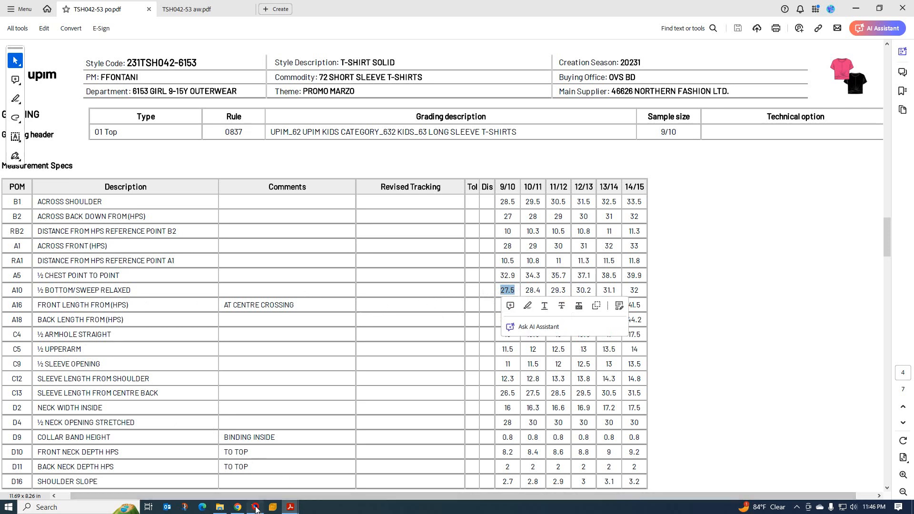
{"action": "left_click", "coordinate": [255, 507]}
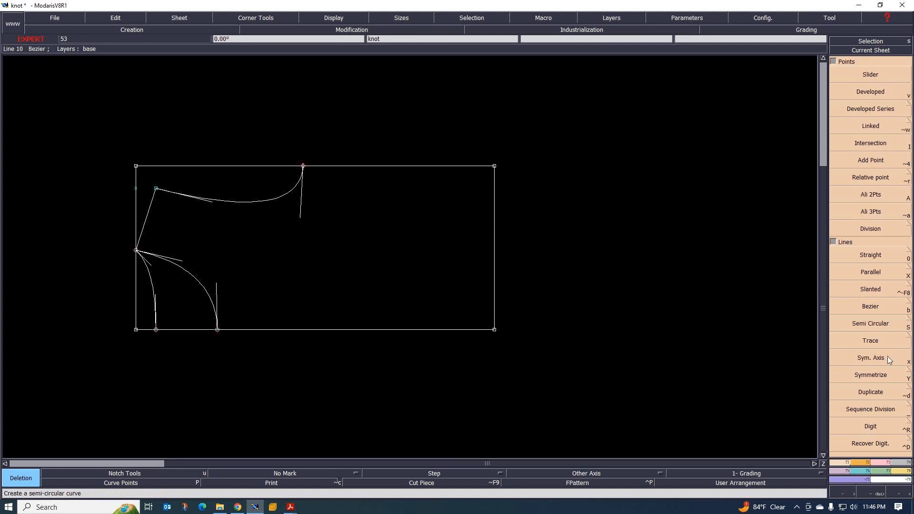
{"action": "left_click", "coordinate": [864, 91]}
{"action": "left_click", "coordinate": [496, 329]}
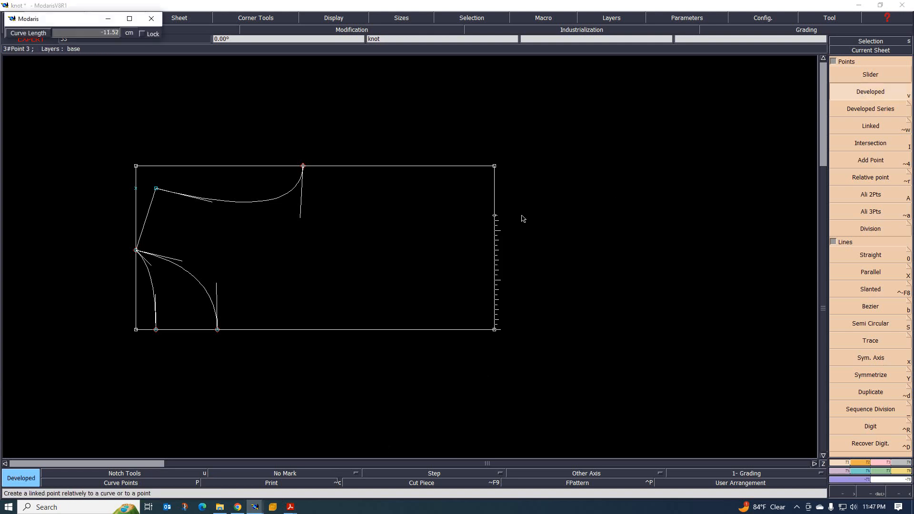
{"action": "key", "text": "Down"}
{"action": "type", "text": "-13.75"}
{"action": "key", "text": "Return"}
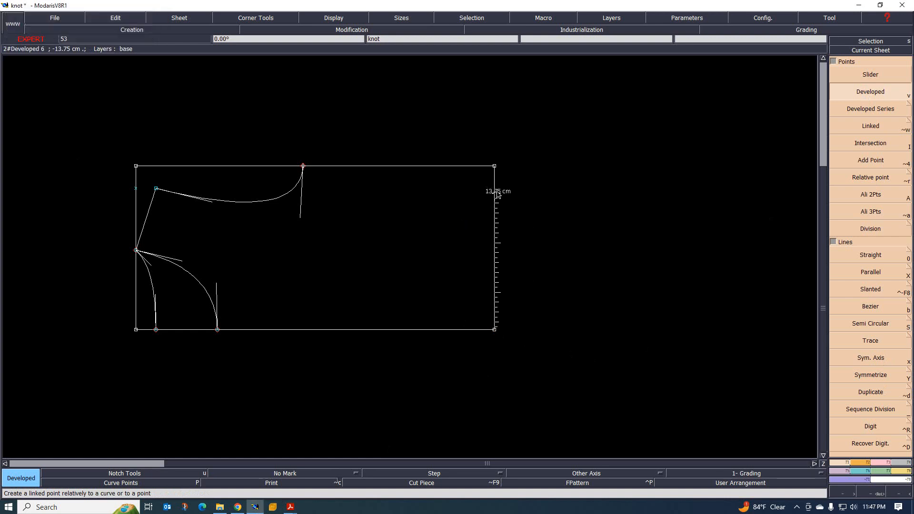
Insert the developed point into the rectangle's right edge and draw a straight side seam to it from the underarm point
{"action": "scroll", "coordinate": [514, 223], "scroll_direction": "up", "scroll_amount": 1}
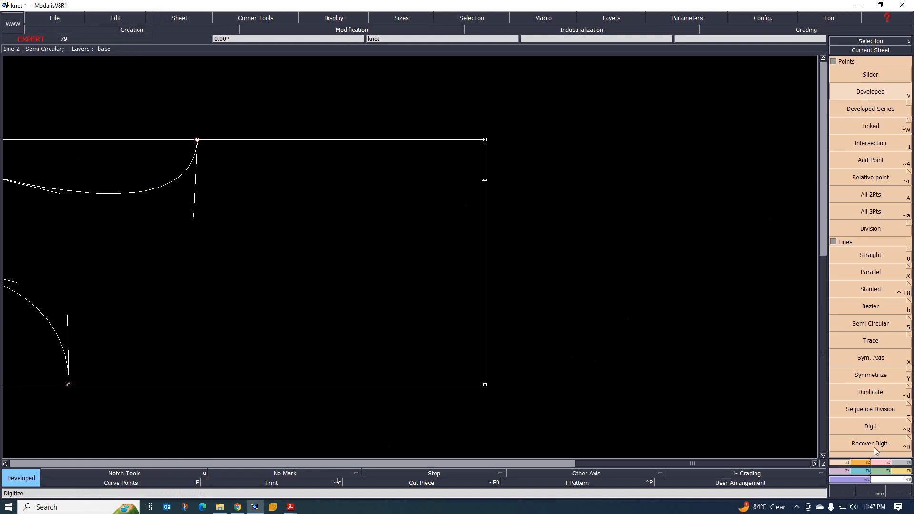
{"action": "left_click", "coordinate": [883, 465]}
{"action": "left_click", "coordinate": [875, 279]}
{"action": "left_click", "coordinate": [484, 181]}
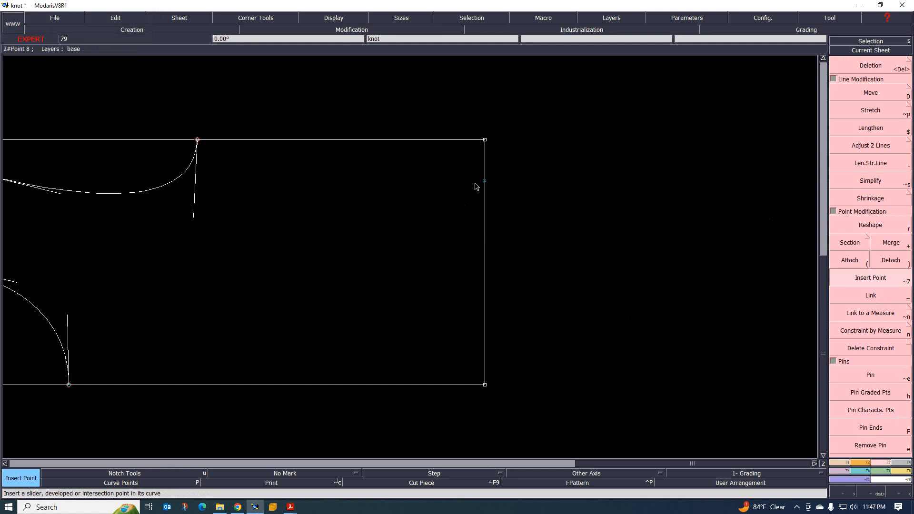
{"action": "key", "text": "l"}
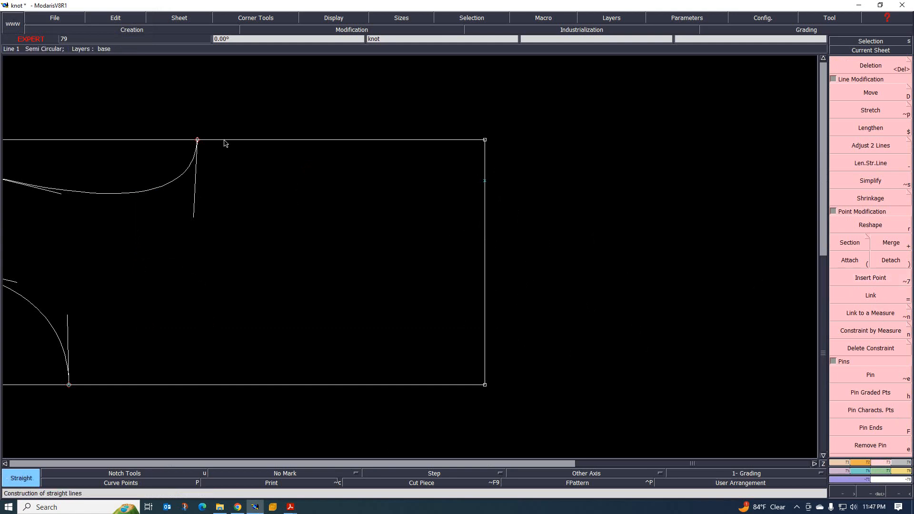
{"action": "left_click", "coordinate": [198, 141]}
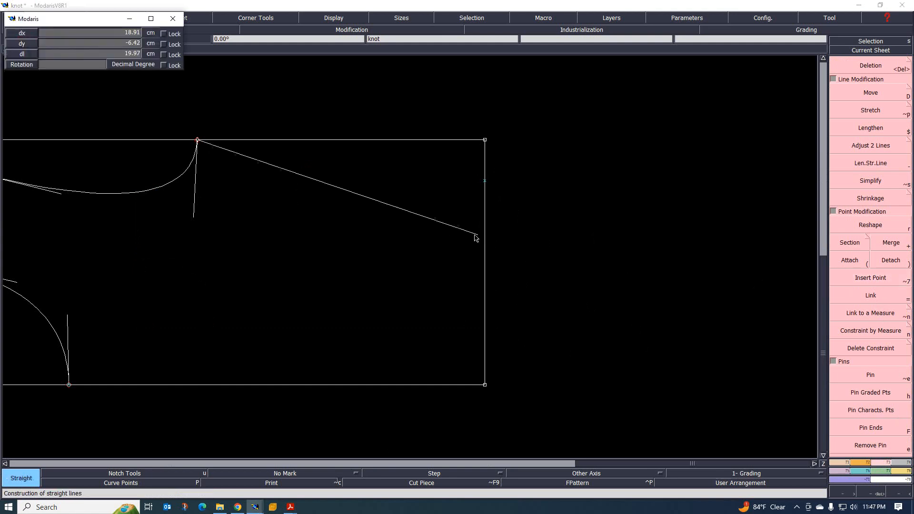
{"action": "left_click", "coordinate": [485, 181]}
{"action": "scroll", "coordinate": [441, 208], "scroll_direction": "down", "scroll_amount": 3}
{"action": "scroll", "coordinate": [426, 238], "scroll_direction": "up", "scroll_amount": 4}
Delete the rectangle's upper edge, its left edge and the leftover part of the right edge above the side seam
{"action": "key", "text": "Delete"}
{"action": "left_click", "coordinate": [426, 162]}
{"action": "scroll", "coordinate": [336, 211], "scroll_direction": "down", "scroll_amount": 2}
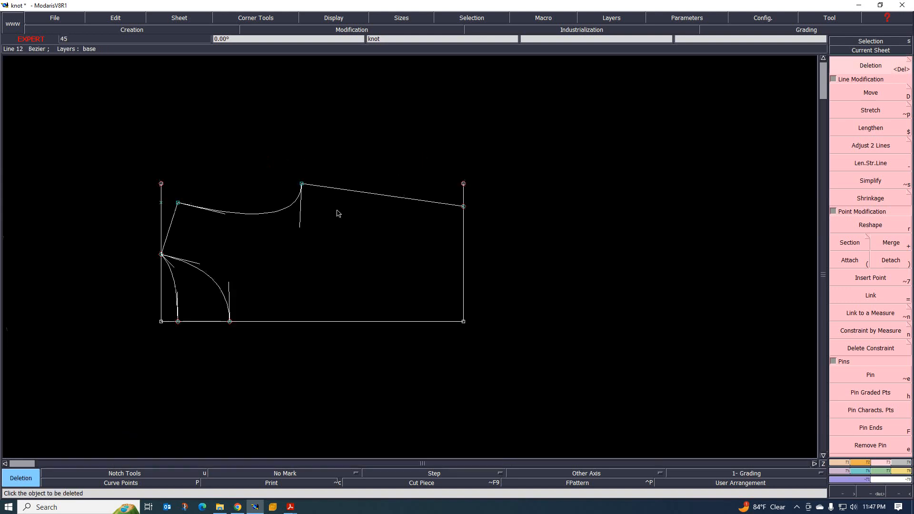
{"action": "left_click", "coordinate": [465, 191]}
{"action": "left_click", "coordinate": [163, 201]}
{"action": "left_click", "coordinate": [161, 183]}
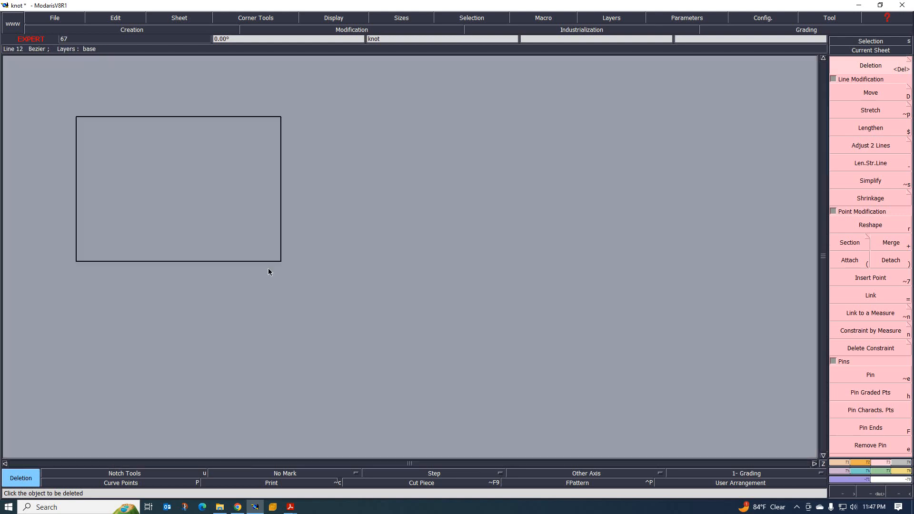
Refine the deep front neckline curve by lengthening its handle at the neck point
{"action": "scroll", "coordinate": [305, 275], "scroll_direction": "up", "scroll_amount": 3}
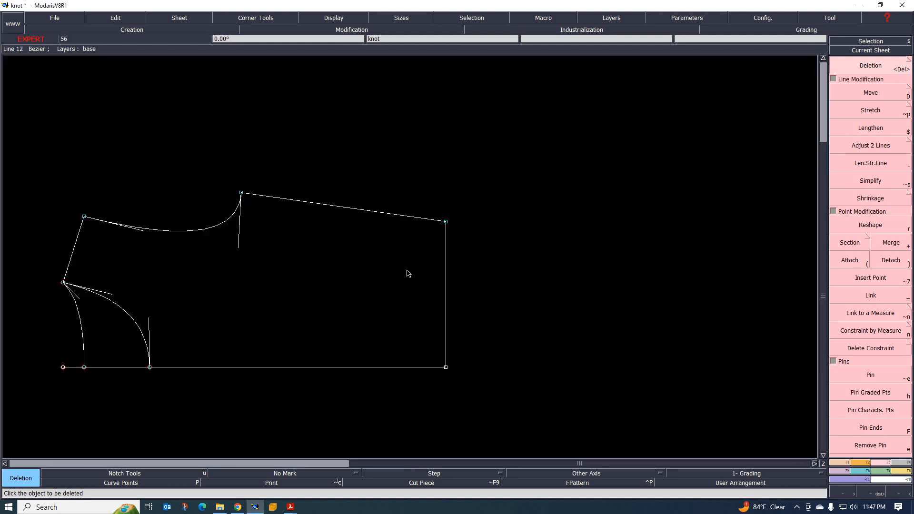
{"action": "scroll", "coordinate": [408, 272], "scroll_direction": "down", "scroll_amount": 2}
{"action": "scroll", "coordinate": [373, 288], "scroll_direction": "up", "scroll_amount": 2}
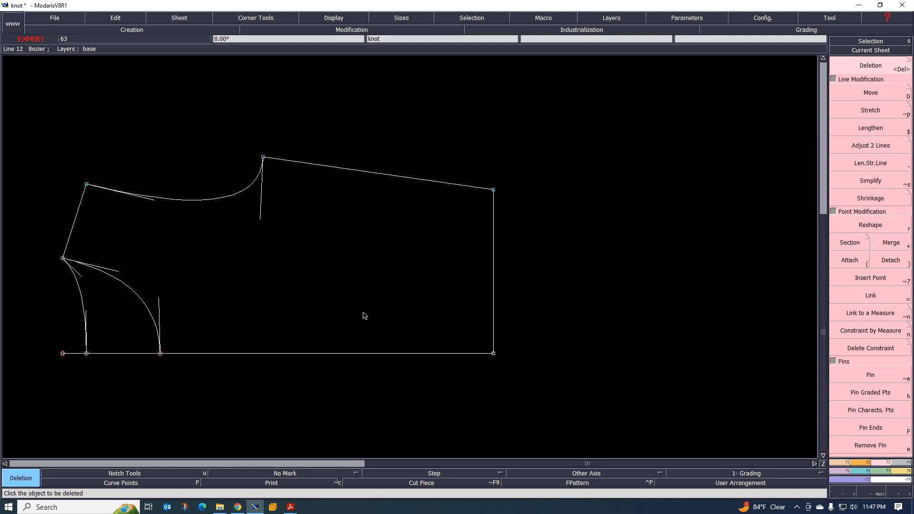
{"action": "scroll", "coordinate": [137, 307], "scroll_direction": "up", "scroll_amount": 1}
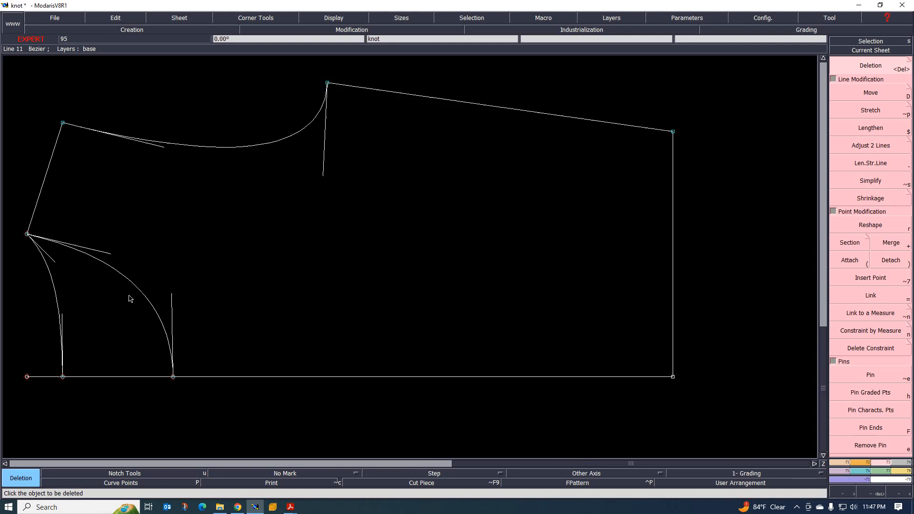
{"action": "key", "text": "r"}
{"action": "left_click", "coordinate": [112, 255]}
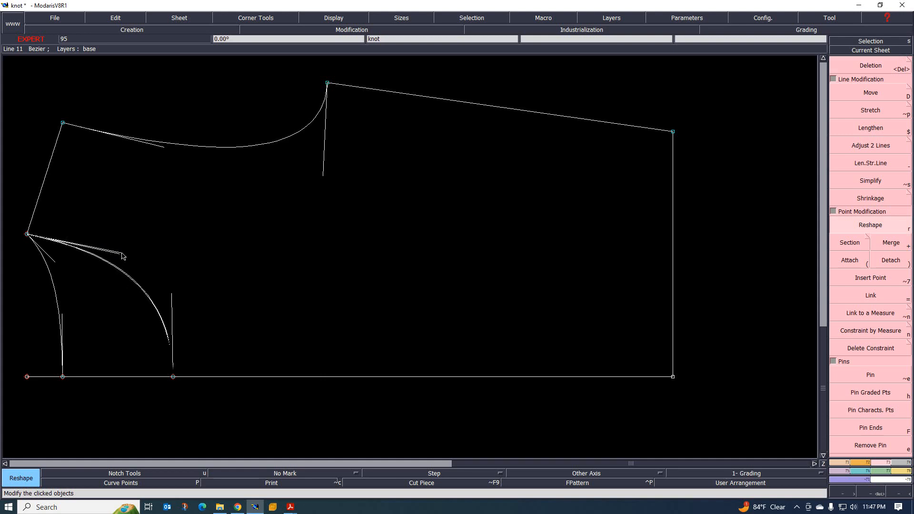
{"action": "left_click", "coordinate": [122, 252]}
Place a developed point on the lower edge 2.20 cm from the lower-right corner, and insert it into the line
{"action": "scroll", "coordinate": [262, 208], "scroll_direction": "down", "scroll_amount": 3}
{"action": "scroll", "coordinate": [332, 266], "scroll_direction": "up", "scroll_amount": 1}
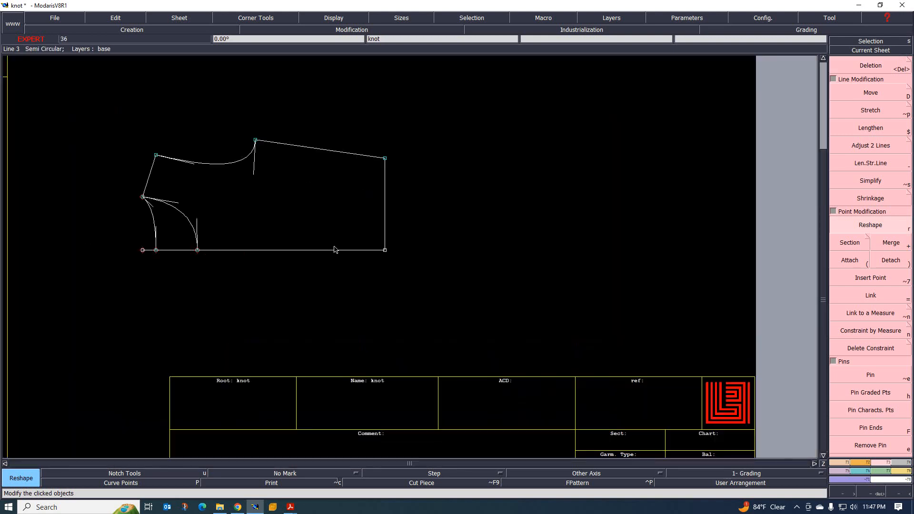
{"action": "scroll", "coordinate": [336, 248], "scroll_direction": "up", "scroll_amount": 1}
{"action": "scroll", "coordinate": [413, 252], "scroll_direction": "up", "scroll_amount": 1}
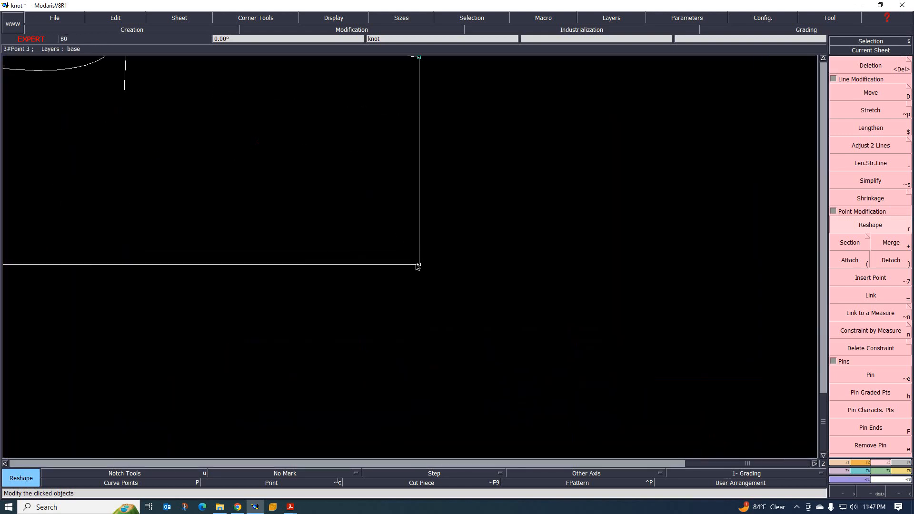
{"action": "scroll", "coordinate": [407, 281], "scroll_direction": "down", "scroll_amount": 2}
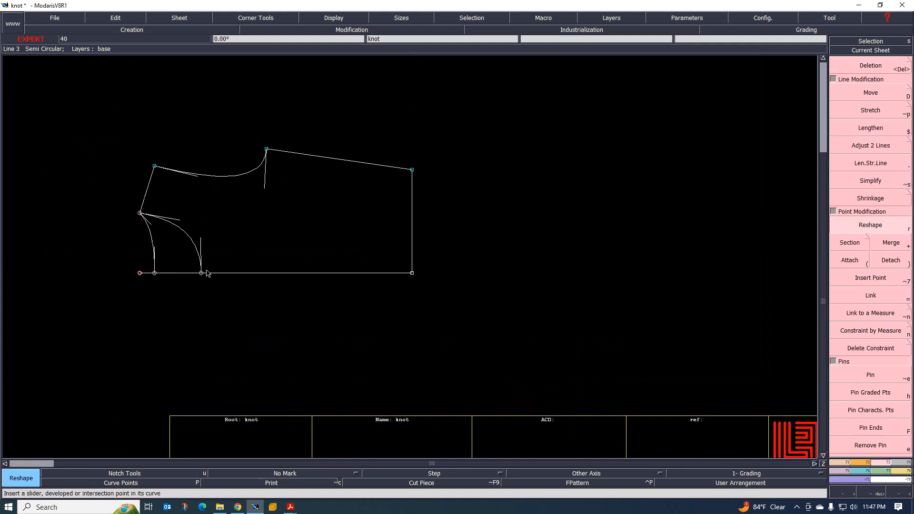
{"action": "left_click", "coordinate": [840, 462]}
{"action": "left_click", "coordinate": [873, 96]}
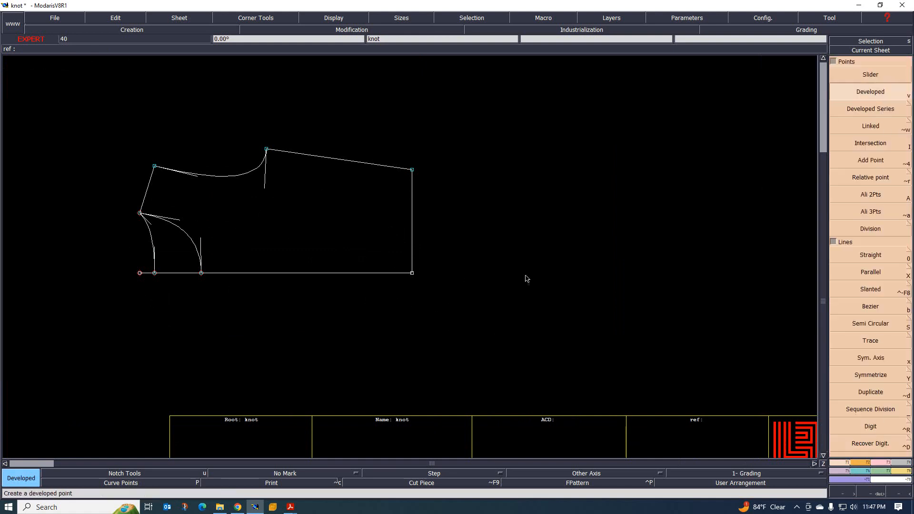
{"action": "left_click", "coordinate": [413, 274]}
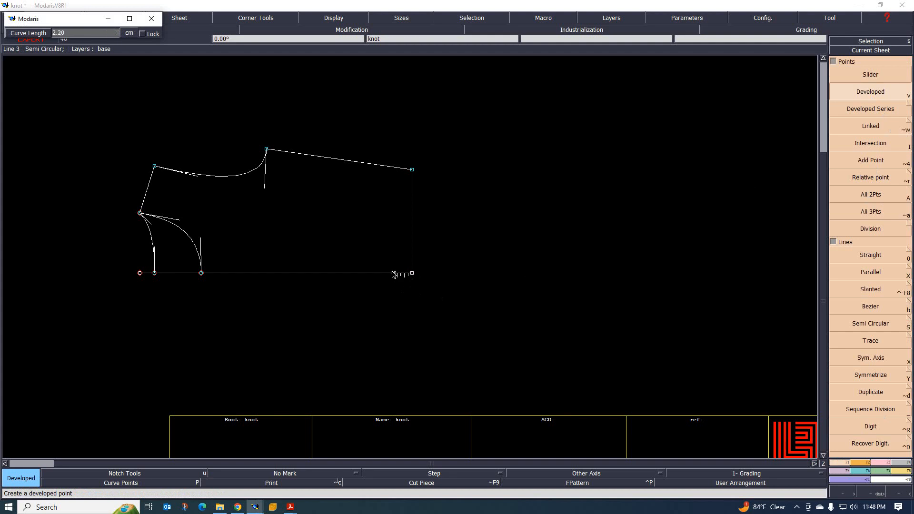
{"action": "key", "text": "Return"}
{"action": "scroll", "coordinate": [425, 238], "scroll_direction": "up", "scroll_amount": 1}
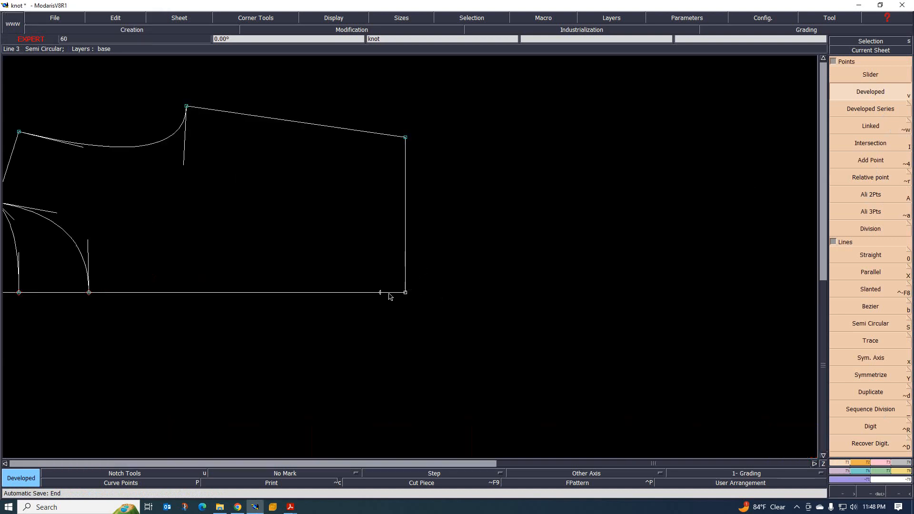
{"action": "left_click", "coordinate": [884, 463]}
{"action": "left_click", "coordinate": [866, 275]}
{"action": "left_click", "coordinate": [380, 292]}
Draw a straight Bezier line from the point on the lower edge to the lower end of the side seam
{"action": "scroll", "coordinate": [428, 253], "scroll_direction": "down", "scroll_amount": 1}
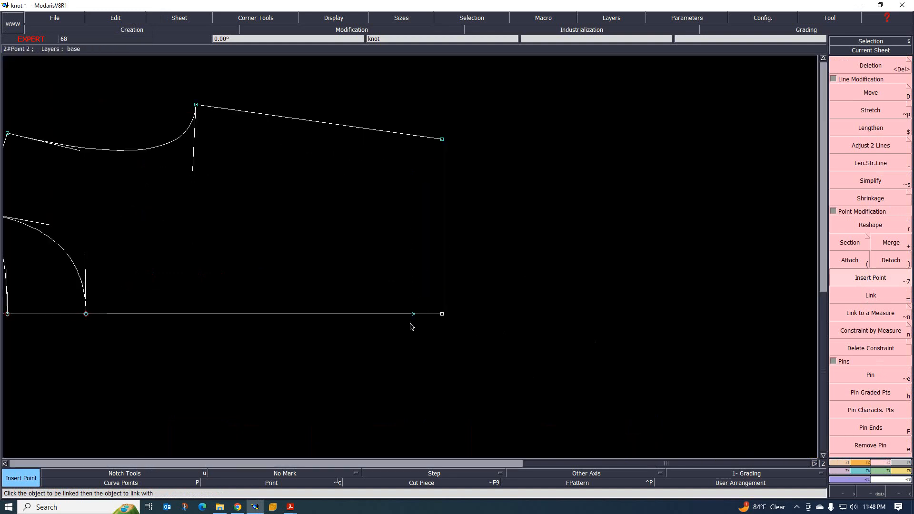
{"action": "scroll", "coordinate": [420, 301], "scroll_direction": "down", "scroll_amount": 1}
{"action": "scroll", "coordinate": [418, 259], "scroll_direction": "down", "scroll_amount": 3}
{"action": "scroll", "coordinate": [422, 285], "scroll_direction": "up", "scroll_amount": 4}
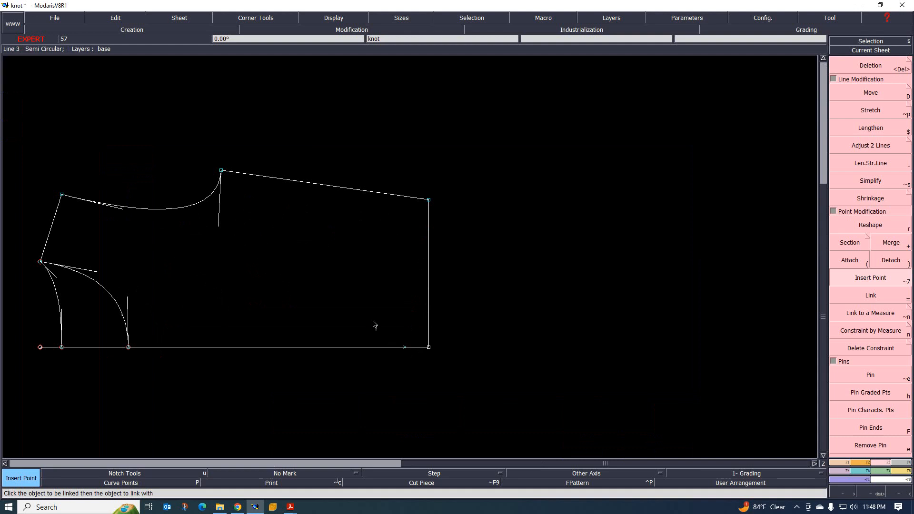
{"action": "scroll", "coordinate": [318, 312], "scroll_direction": "down", "scroll_amount": 2}
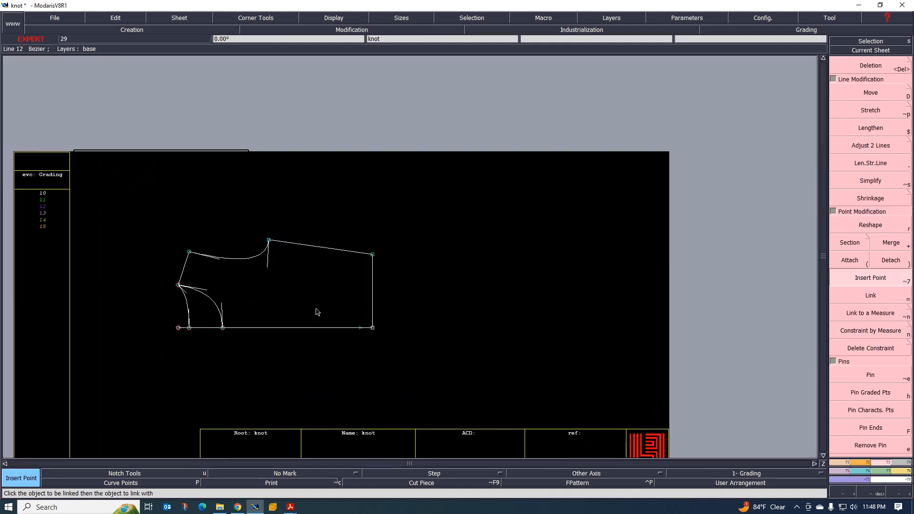
{"action": "scroll", "coordinate": [318, 317], "scroll_direction": "up", "scroll_amount": 1}
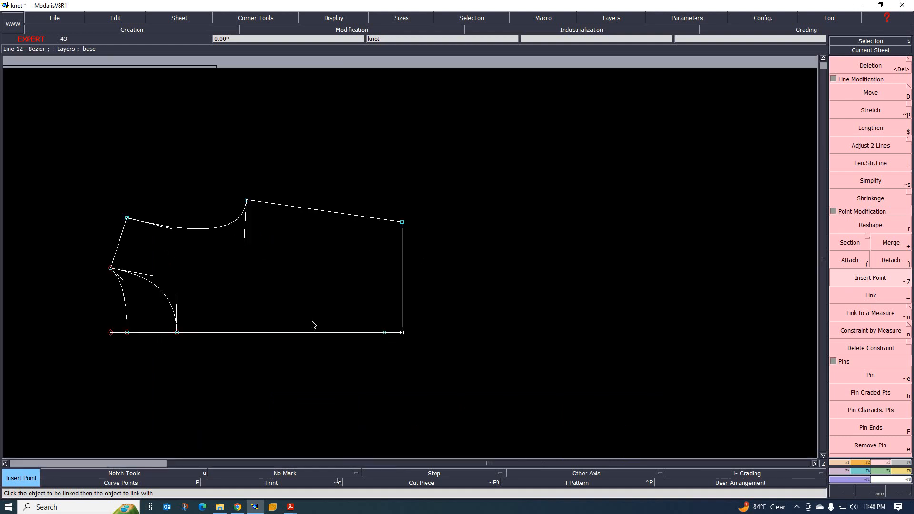
{"action": "scroll", "coordinate": [313, 324], "scroll_direction": "up", "scroll_amount": 1}
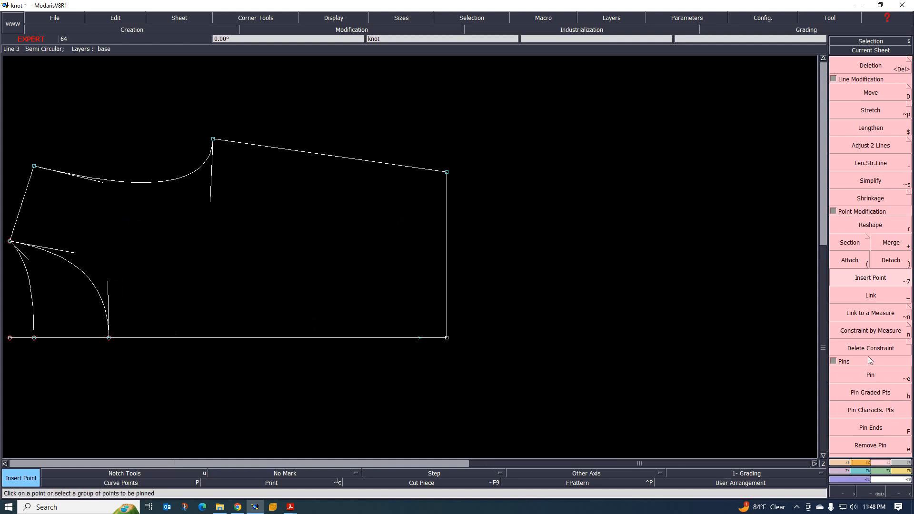
{"action": "left_click", "coordinate": [843, 462]}
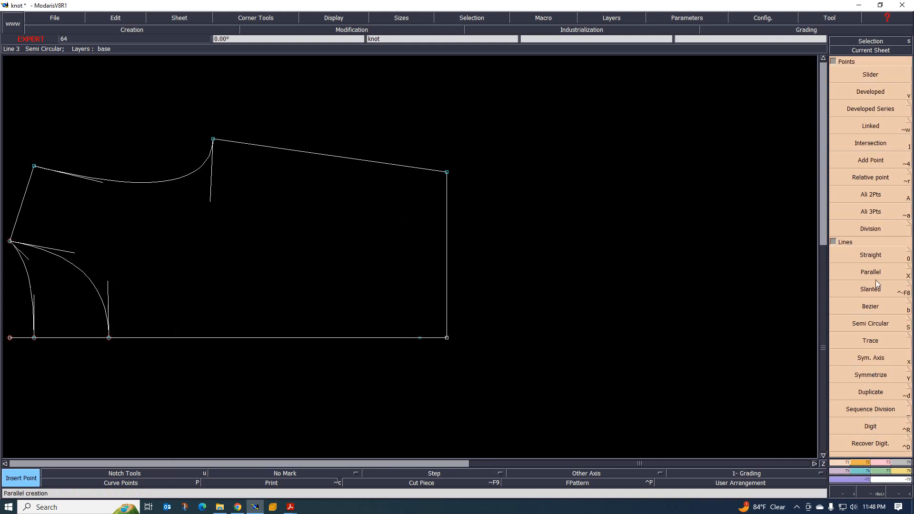
{"action": "left_click", "coordinate": [870, 306]}
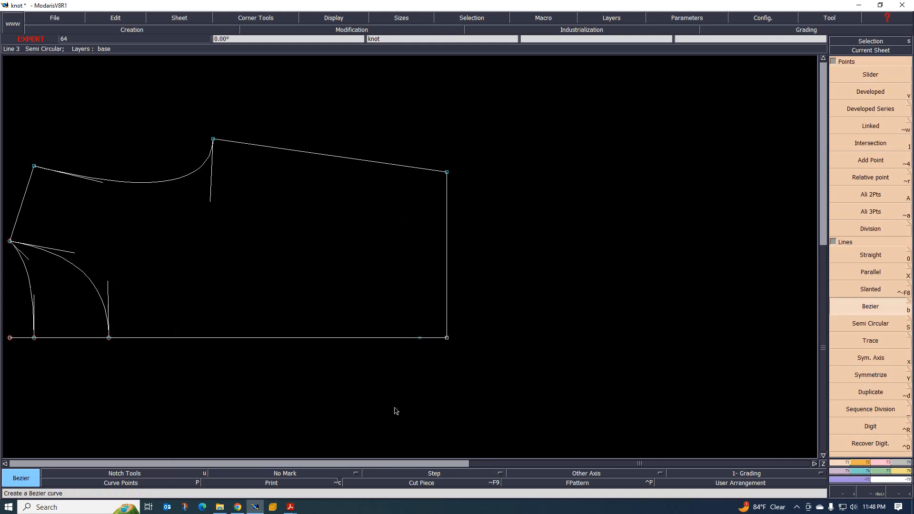
{"action": "left_click", "coordinate": [420, 338]}
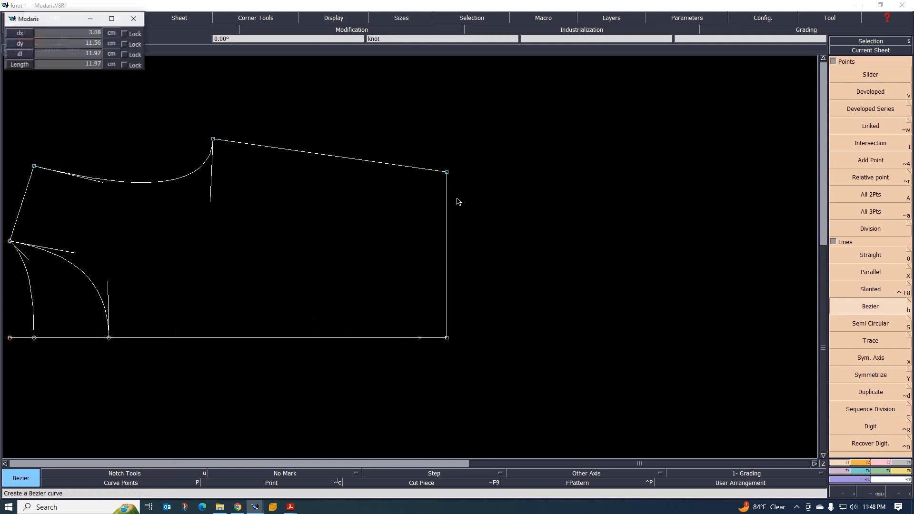
{"action": "left_click", "coordinate": [447, 172]}
{"action": "scroll", "coordinate": [427, 205], "scroll_direction": "down", "scroll_amount": 3}
{"action": "scroll", "coordinate": [417, 251], "scroll_direction": "up", "scroll_amount": 1}
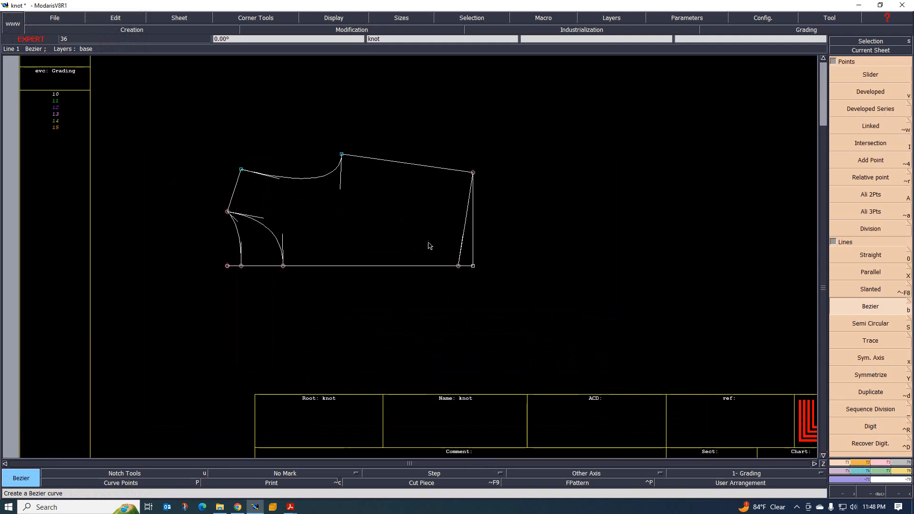
{"action": "scroll", "coordinate": [457, 261], "scroll_direction": "up", "scroll_amount": 3}
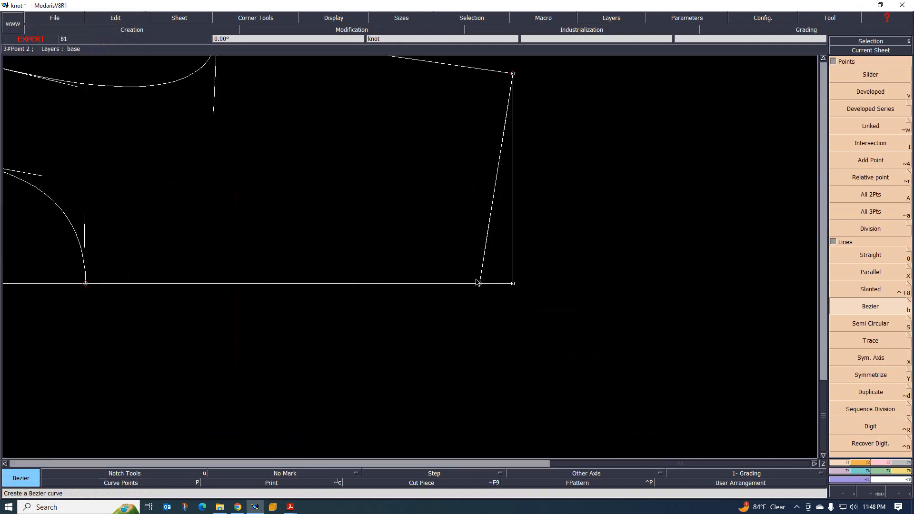
{"action": "scroll", "coordinate": [451, 376], "scroll_direction": "down", "scroll_amount": 3}
{"action": "scroll", "coordinate": [447, 338], "scroll_direction": "up", "scroll_amount": 2}
{"action": "scroll", "coordinate": [396, 334], "scroll_direction": "down", "scroll_amount": 3}
{"action": "scroll", "coordinate": [377, 317], "scroll_direction": "up", "scroll_amount": 2}
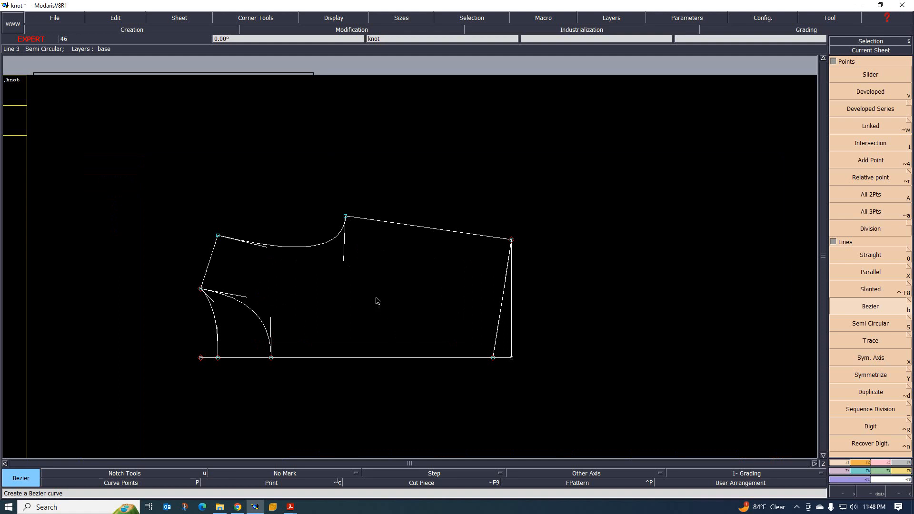
{"action": "scroll", "coordinate": [488, 367], "scroll_direction": "up", "scroll_amount": 2}
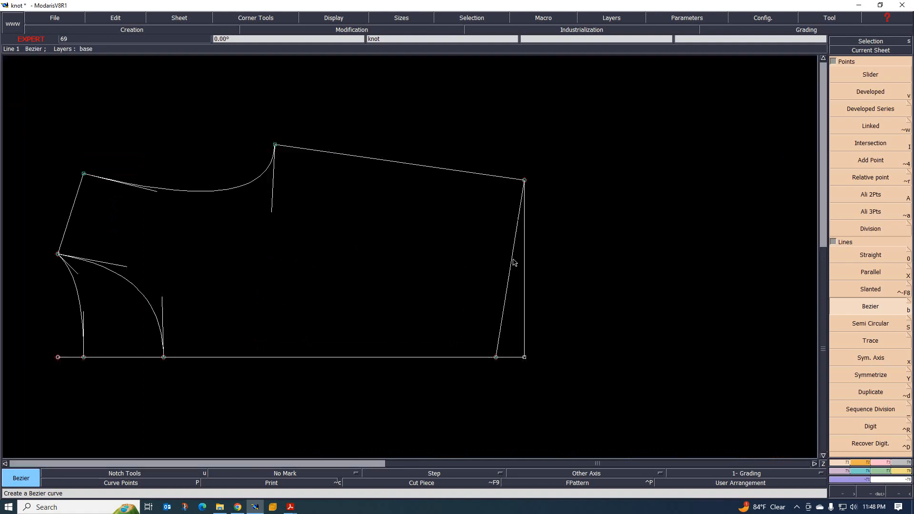
{"action": "scroll", "coordinate": [389, 265], "scroll_direction": "down", "scroll_amount": 3}
{"action": "scroll", "coordinate": [401, 255], "scroll_direction": "up", "scroll_amount": 3}
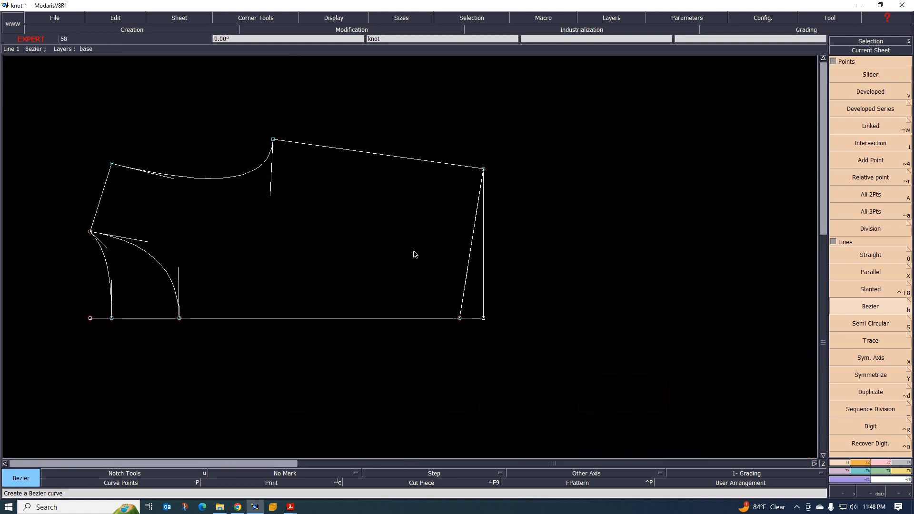
{"action": "scroll", "coordinate": [395, 257], "scroll_direction": "down", "scroll_amount": 3}
{"action": "scroll", "coordinate": [400, 243], "scroll_direction": "up", "scroll_amount": 3}
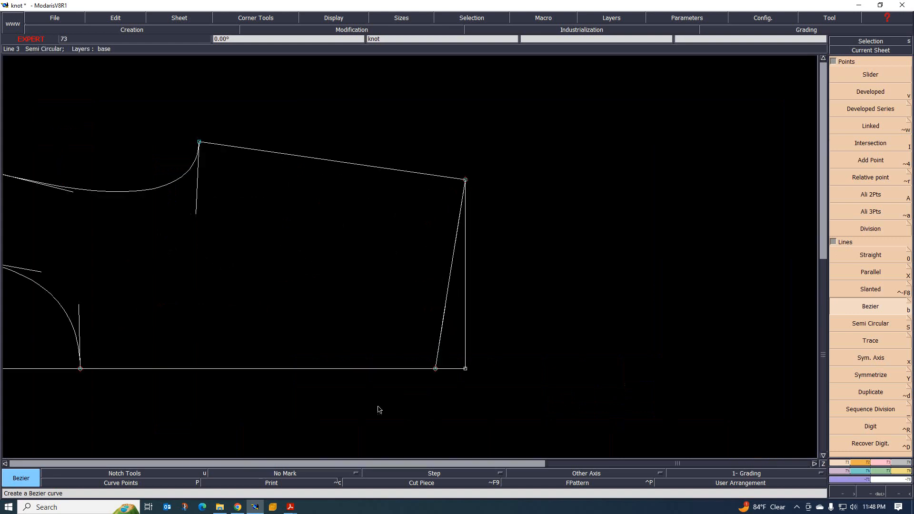
Review the cross-motif artwork and the purchase order's measurement specs, and return to the Modaris pattern
{"action": "mouse_move", "coordinate": [290, 507]}
{"action": "left_click", "coordinate": [324, 475]}
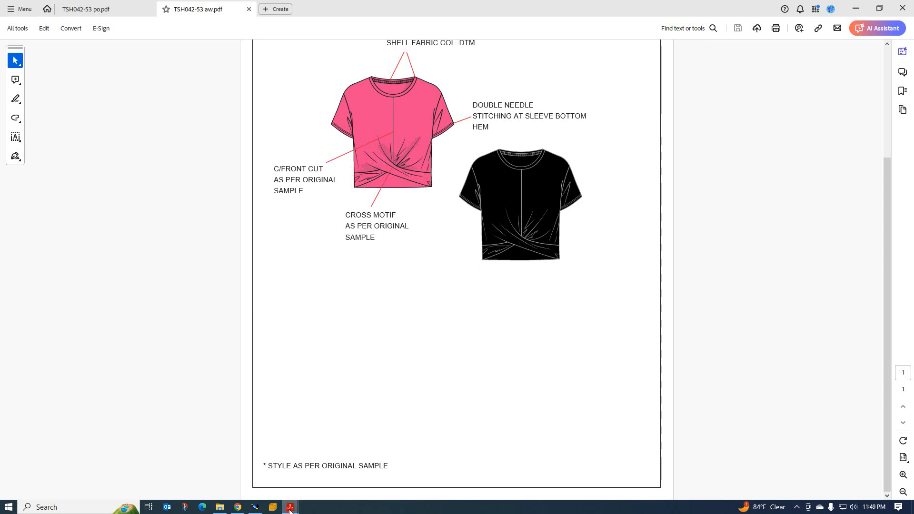
{"action": "mouse_move", "coordinate": [291, 507]}
{"action": "left_click", "coordinate": [240, 478]}
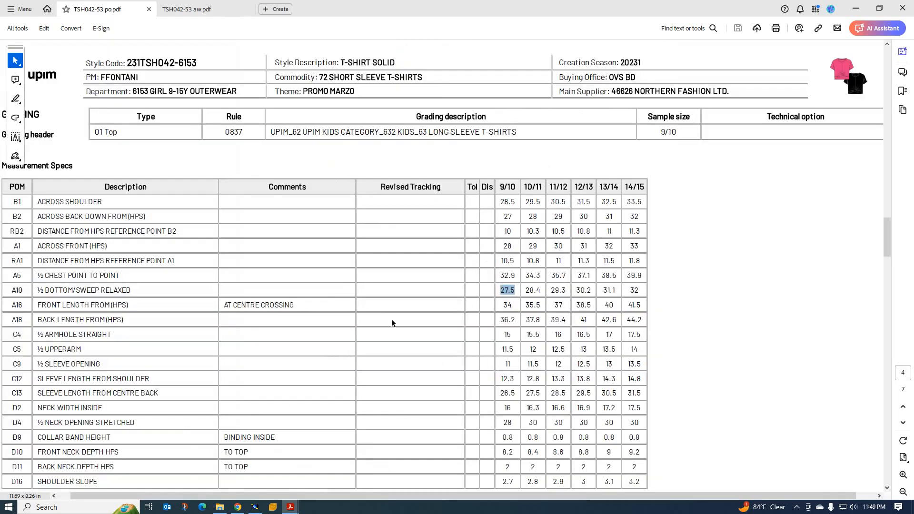
{"action": "scroll", "coordinate": [392, 319], "scroll_direction": "down", "scroll_amount": 3}
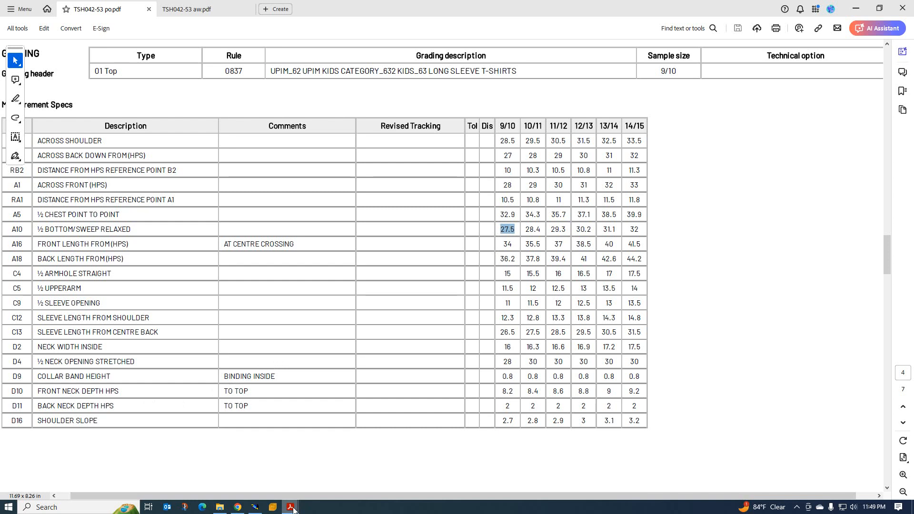
{"action": "left_click", "coordinate": [255, 507]}
{"action": "scroll", "coordinate": [441, 333], "scroll_direction": "down", "scroll_amount": 2}
{"action": "scroll", "coordinate": [436, 362], "scroll_direction": "up", "scroll_amount": 2}
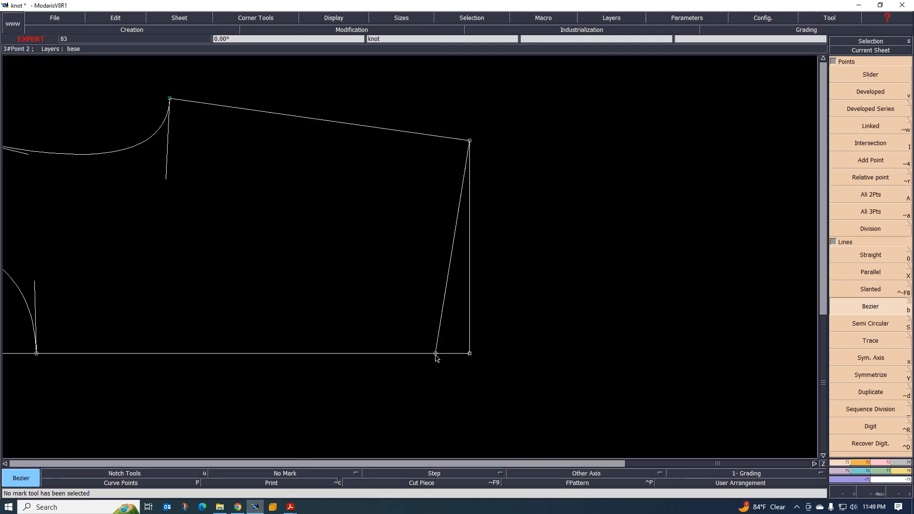
{"action": "scroll", "coordinate": [437, 358], "scroll_direction": "up", "scroll_amount": 1}
{"action": "scroll", "coordinate": [435, 357], "scroll_direction": "down", "scroll_amount": 2}
{"action": "scroll", "coordinate": [435, 357], "scroll_direction": "up", "scroll_amount": 2}
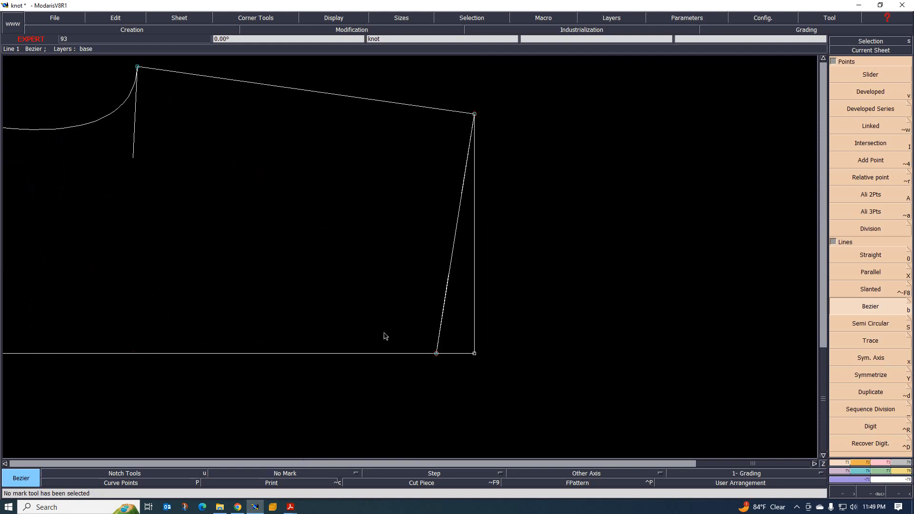
{"action": "scroll", "coordinate": [384, 337], "scroll_direction": "down", "scroll_amount": 1}
{"action": "scroll", "coordinate": [429, 331], "scroll_direction": "up", "scroll_amount": 1}
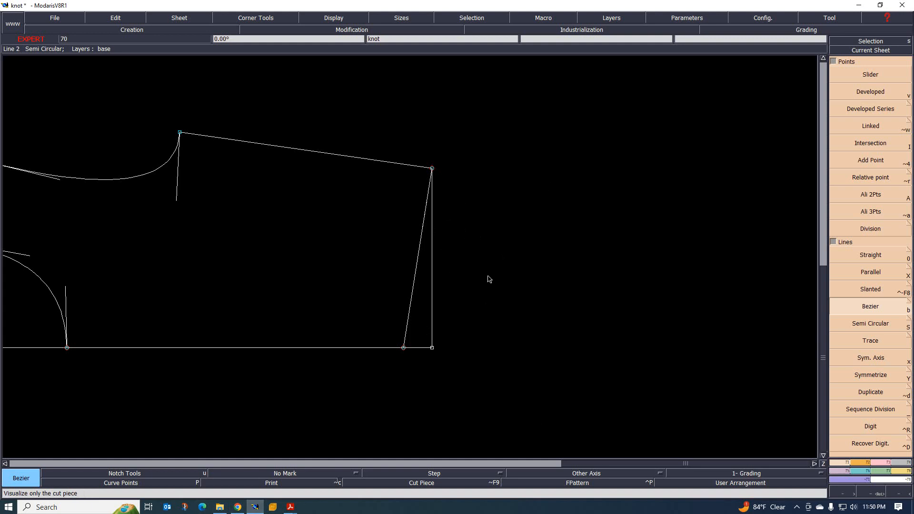
{"action": "key", "text": "Page_Up"}
{"action": "key", "text": "Page_Up"}
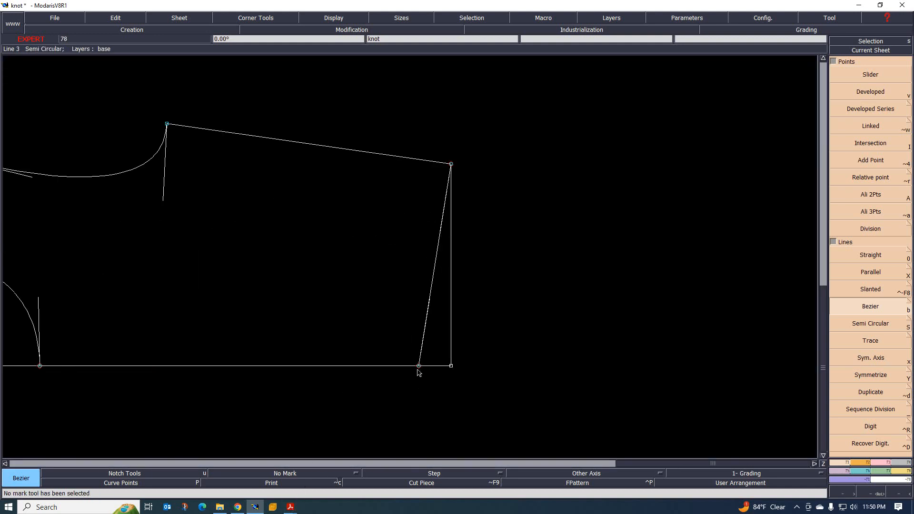
Place a developed point on the slanted hem line 8.00 cm from its end on the lower edge
{"action": "scroll", "coordinate": [419, 373], "scroll_direction": "up", "scroll_amount": 1}
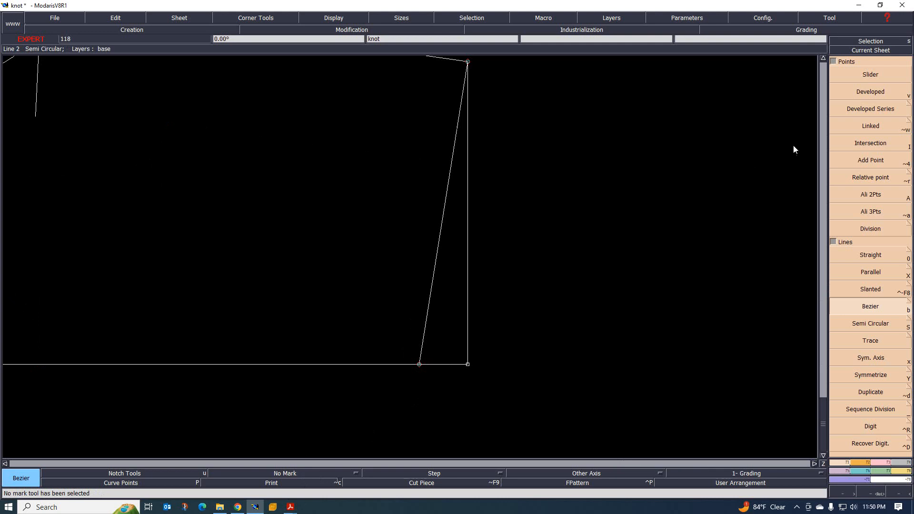
{"action": "left_click", "coordinate": [871, 92]}
{"action": "left_click", "coordinate": [422, 366]}
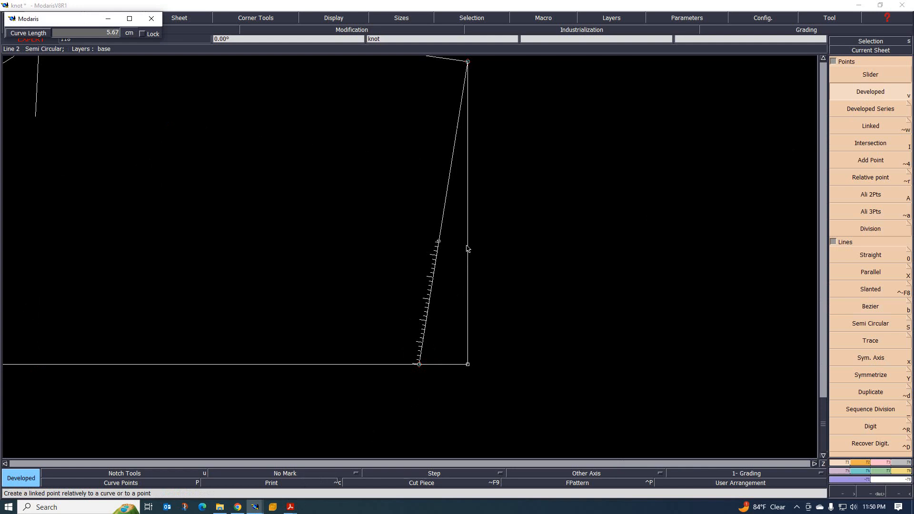
{"action": "type", "text": "8"}
{"action": "left_click", "coordinate": [379, 266]}
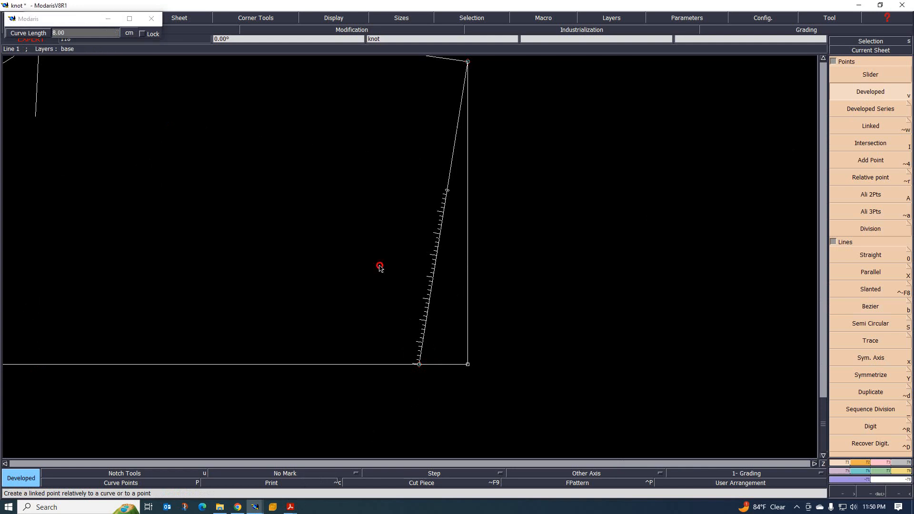
Insert the 8.00 cm developed point into the slanted hem line
{"action": "scroll", "coordinate": [359, 288], "scroll_direction": "down", "scroll_amount": 2}
{"action": "scroll", "coordinate": [379, 279], "scroll_direction": "up", "scroll_amount": 2}
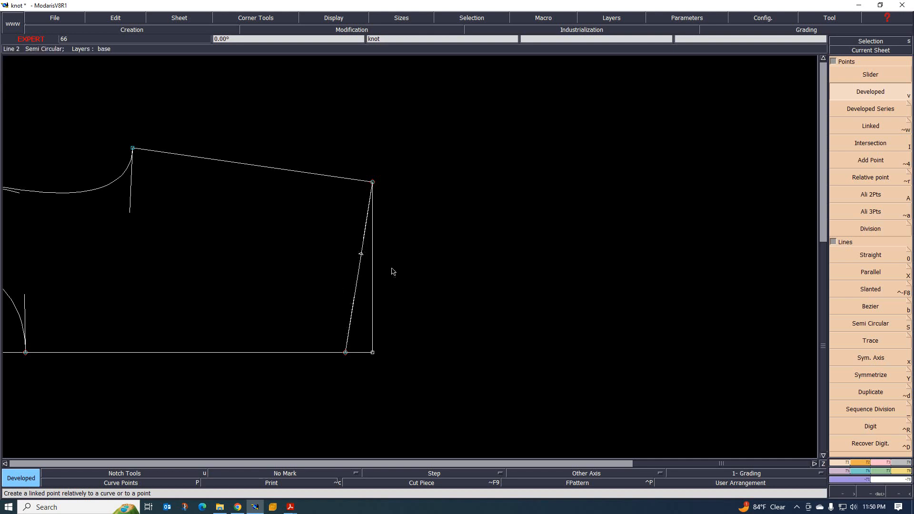
{"action": "left_click", "coordinate": [882, 461]}
{"action": "left_click", "coordinate": [876, 281]}
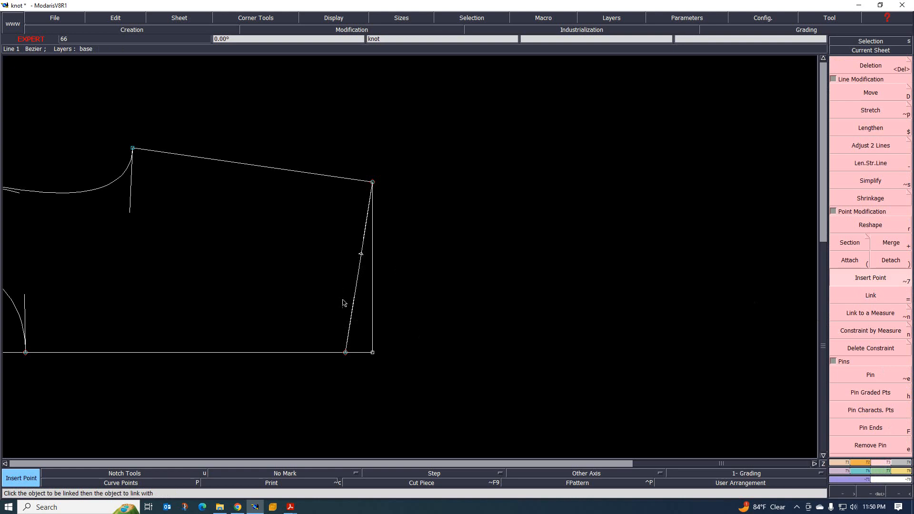
{"action": "scroll", "coordinate": [361, 256], "scroll_direction": "up", "scroll_amount": 1}
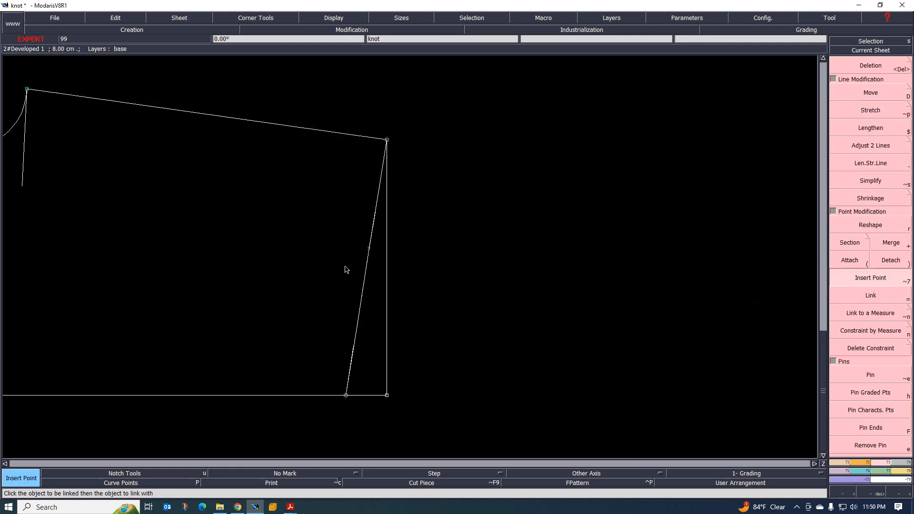
{"action": "left_click", "coordinate": [368, 248]}
{"action": "scroll", "coordinate": [379, 286], "scroll_direction": "down", "scroll_amount": 1}
{"action": "scroll", "coordinate": [336, 199], "scroll_direction": "up", "scroll_amount": 1}
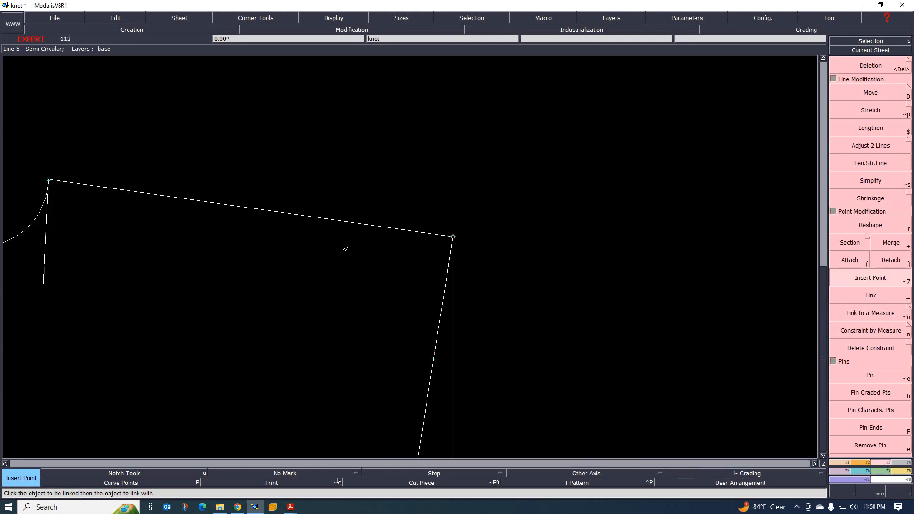
{"action": "scroll", "coordinate": [421, 313], "scroll_direction": "down", "scroll_amount": 1}
{"action": "scroll", "coordinate": [423, 306], "scroll_direction": "up", "scroll_amount": 1}
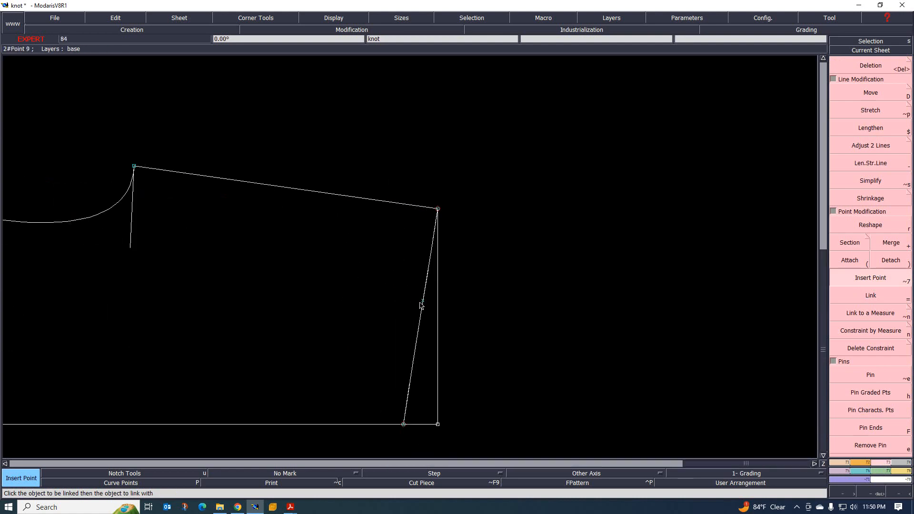
{"action": "scroll", "coordinate": [360, 284], "scroll_direction": "down", "scroll_amount": 1}
{"action": "scroll", "coordinate": [341, 258], "scroll_direction": "up", "scroll_amount": 2}
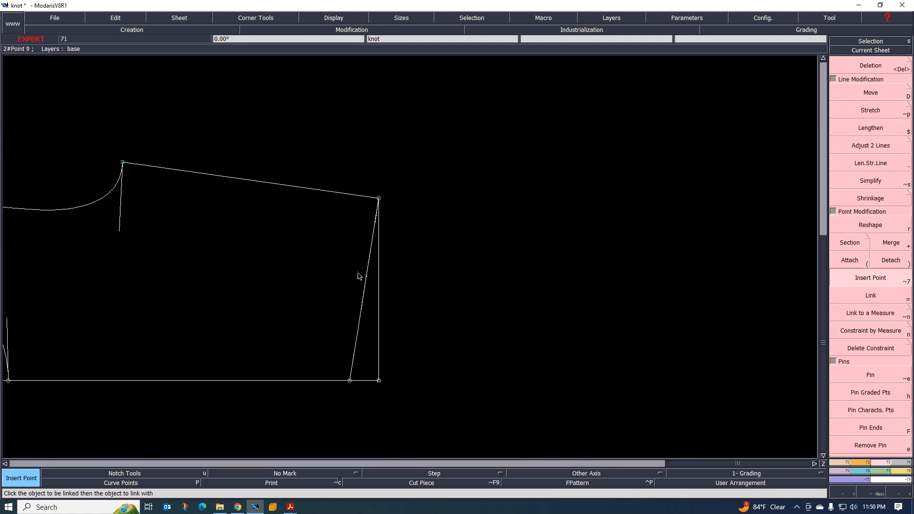
{"action": "scroll", "coordinate": [371, 286], "scroll_direction": "up", "scroll_amount": 1}
{"action": "scroll", "coordinate": [364, 268], "scroll_direction": "down", "scroll_amount": 1}
{"action": "scroll", "coordinate": [362, 310], "scroll_direction": "up", "scroll_amount": 1}
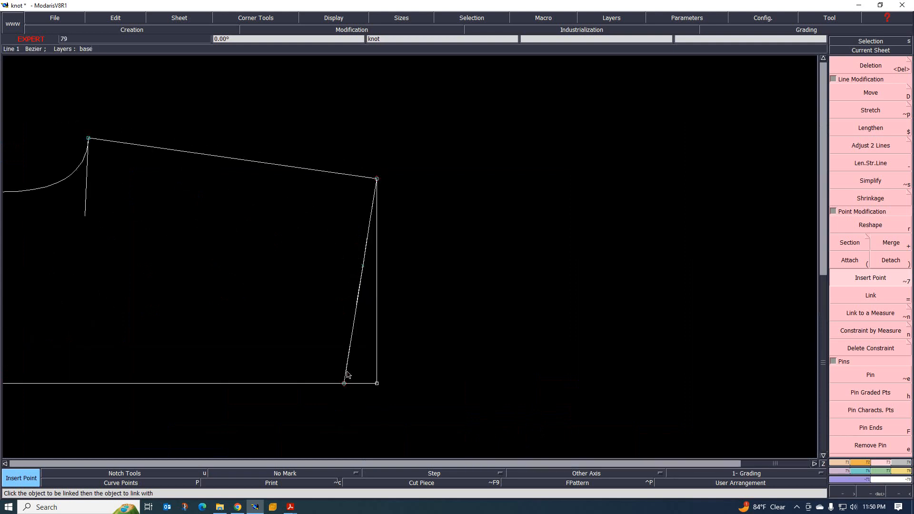
{"action": "scroll", "coordinate": [356, 320], "scroll_direction": "up", "scroll_amount": 1}
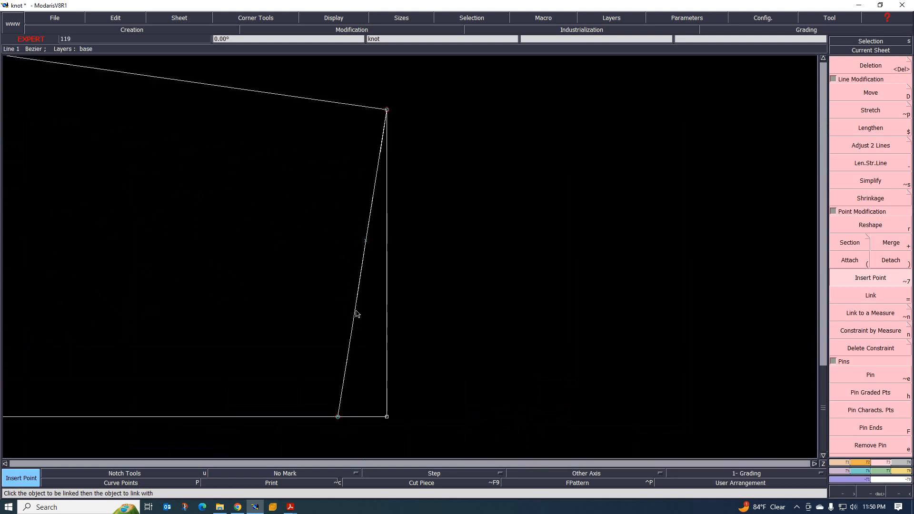
{"action": "scroll", "coordinate": [355, 305], "scroll_direction": "down", "scroll_amount": 2}
{"action": "scroll", "coordinate": [346, 303], "scroll_direction": "up", "scroll_amount": 1}
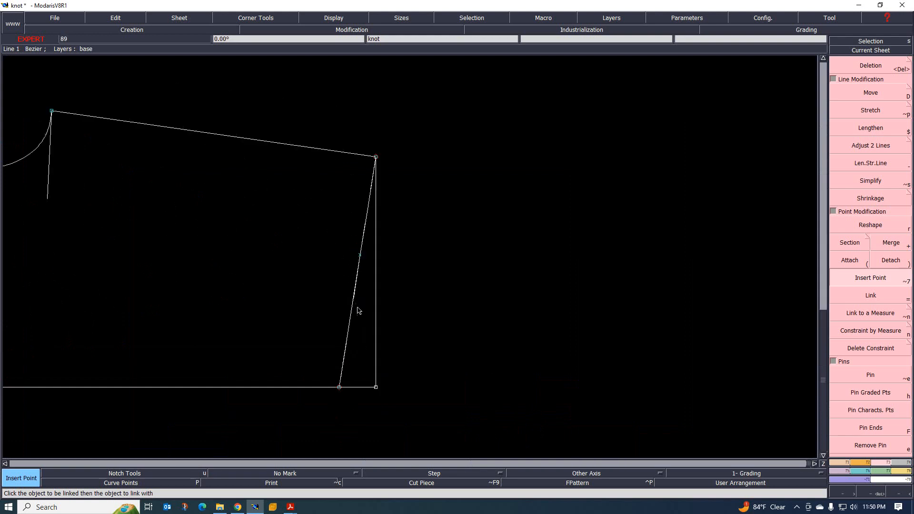
Draw a nearly horizontal straight line about 17.2 cm long from the inserted hem point outward beyond the vertical hem edge
{"action": "key", "text": "l"}
{"action": "left_click", "coordinate": [360, 256]}
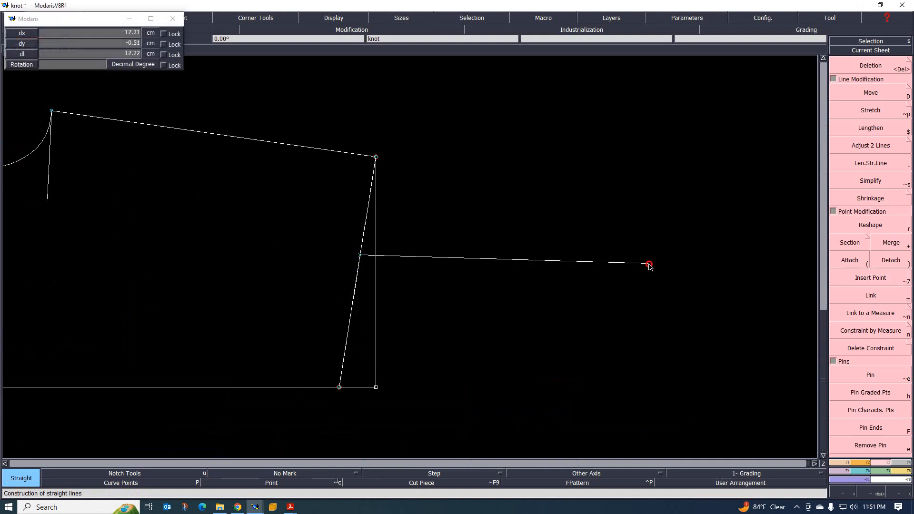
{"action": "left_click", "coordinate": [648, 263]}
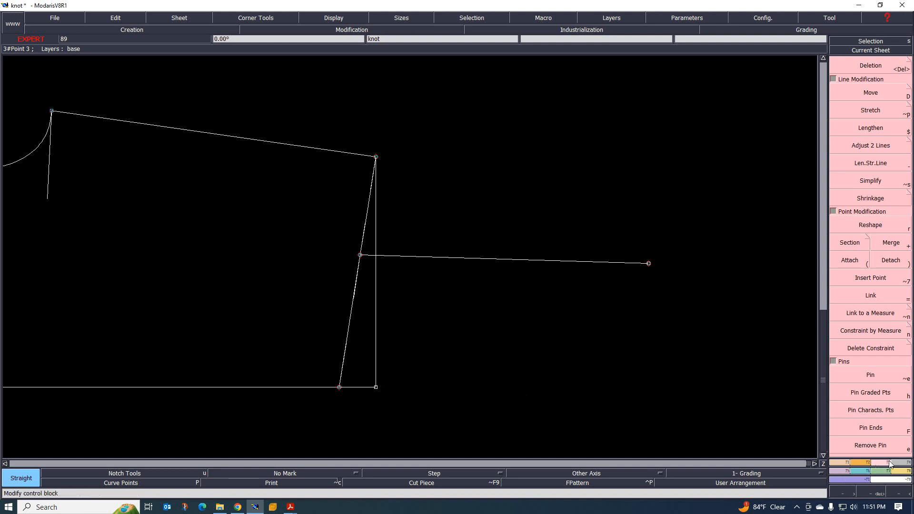
Lengthen the lower horizontal straight line well beyond the vertical hem edge and align the knot line's outer end horizontally with the inserted hem point
{"action": "left_click", "coordinate": [872, 168]}
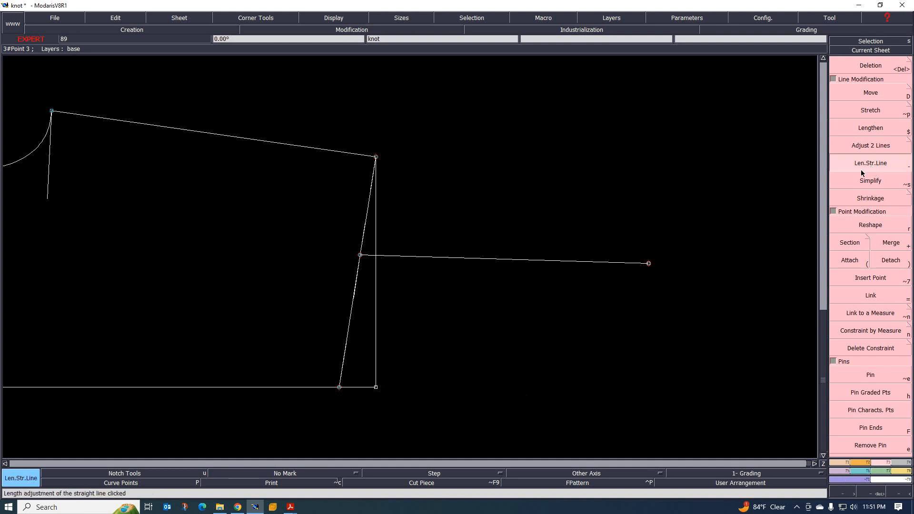
{"action": "left_click", "coordinate": [682, 387]}
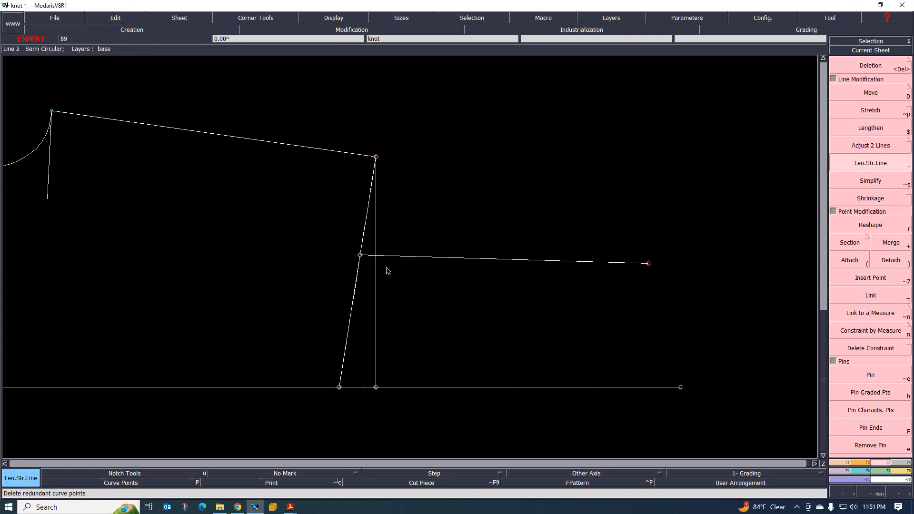
{"action": "left_click", "coordinate": [841, 462]}
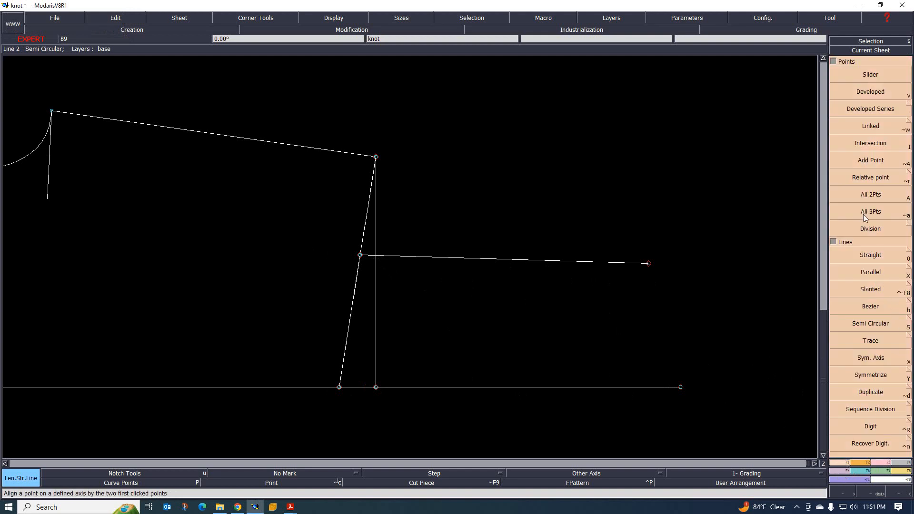
{"action": "left_click", "coordinate": [871, 198]}
{"action": "left_click", "coordinate": [360, 255]}
{"action": "left_click", "coordinate": [649, 263]}
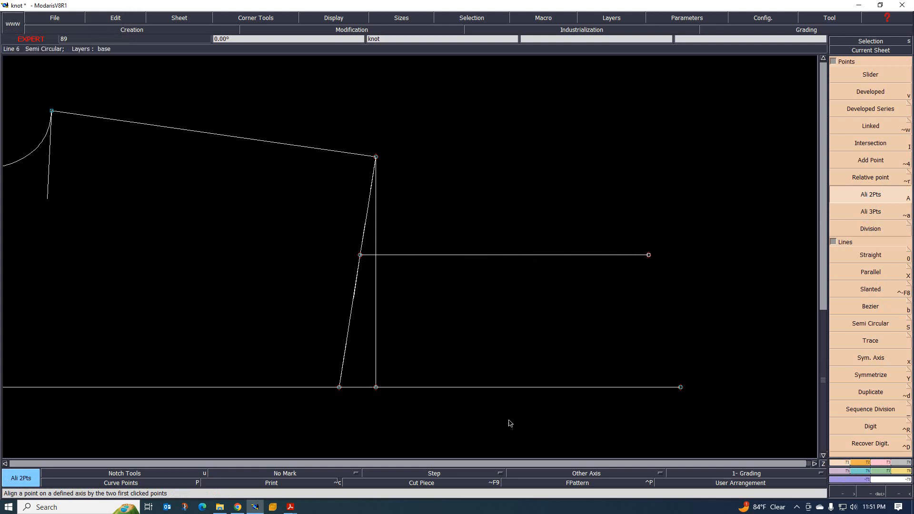
Draw a straight line about 19.7 cm long from the underarm point, slanting outward to above the hem corner
{"action": "scroll", "coordinate": [362, 276], "scroll_direction": "up", "scroll_amount": 2}
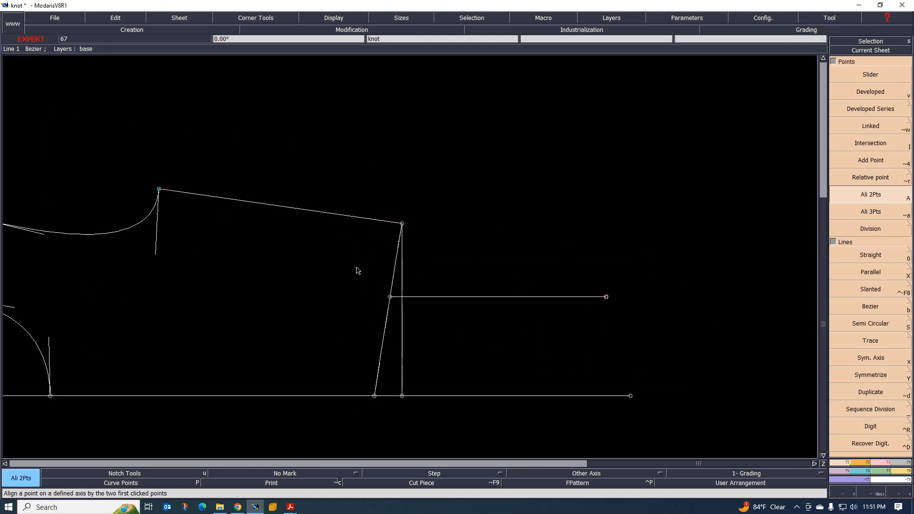
{"action": "scroll", "coordinate": [398, 275], "scroll_direction": "up", "scroll_amount": 2}
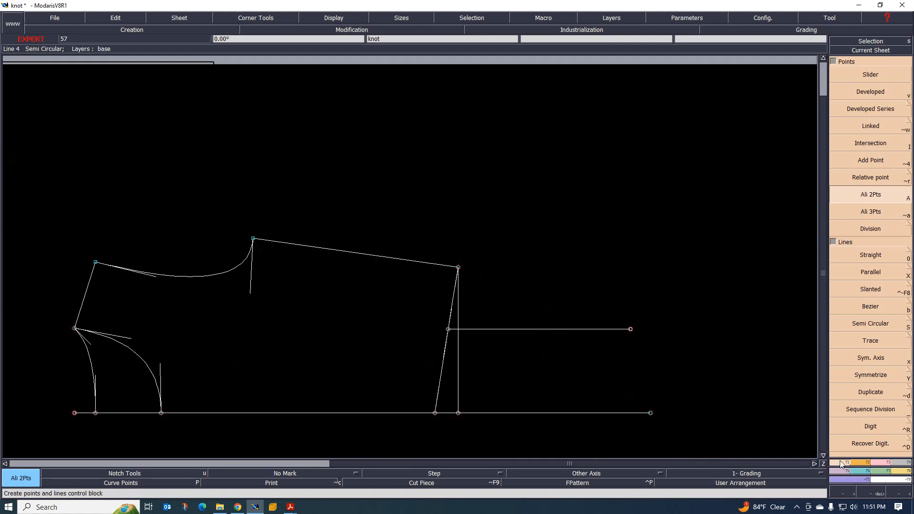
{"action": "left_click", "coordinate": [870, 256]}
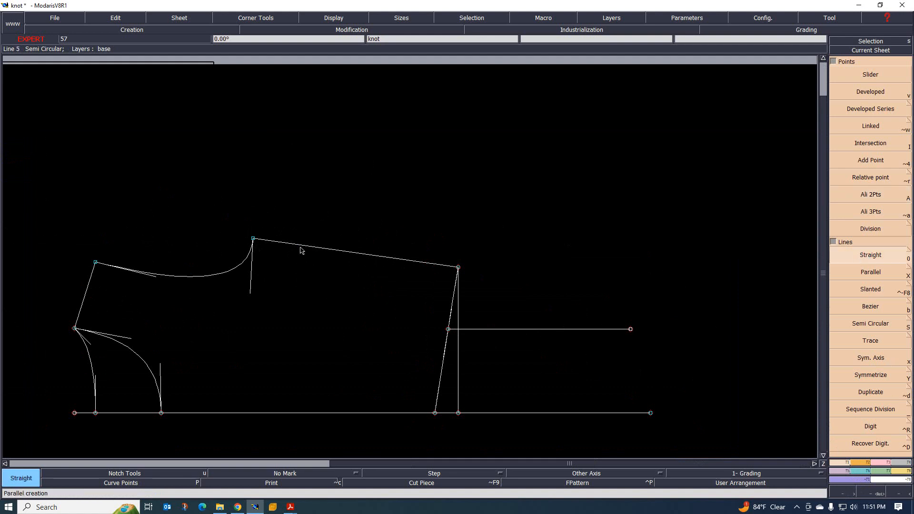
{"action": "left_click", "coordinate": [254, 238]}
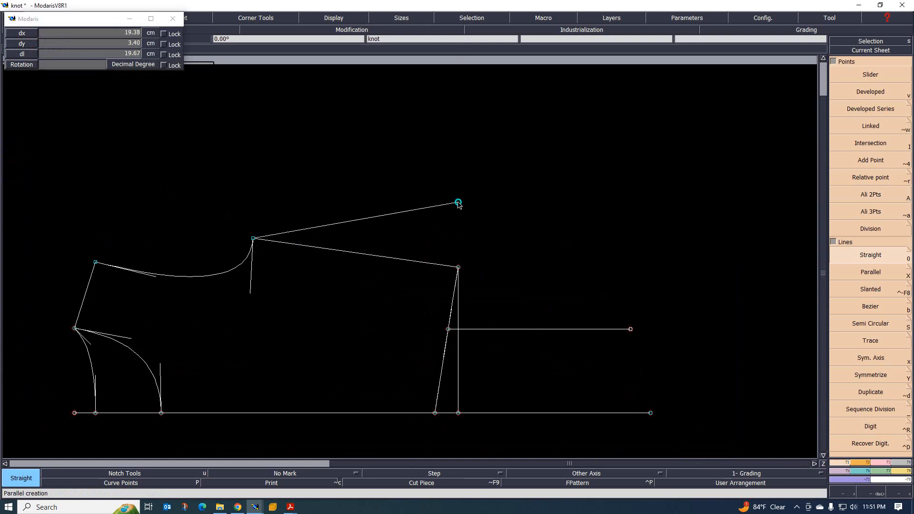
{"action": "left_click", "coordinate": [457, 202]}
{"action": "scroll", "coordinate": [434, 227], "scroll_direction": "up", "scroll_amount": 1}
{"action": "scroll", "coordinate": [435, 230], "scroll_direction": "down", "scroll_amount": 1}
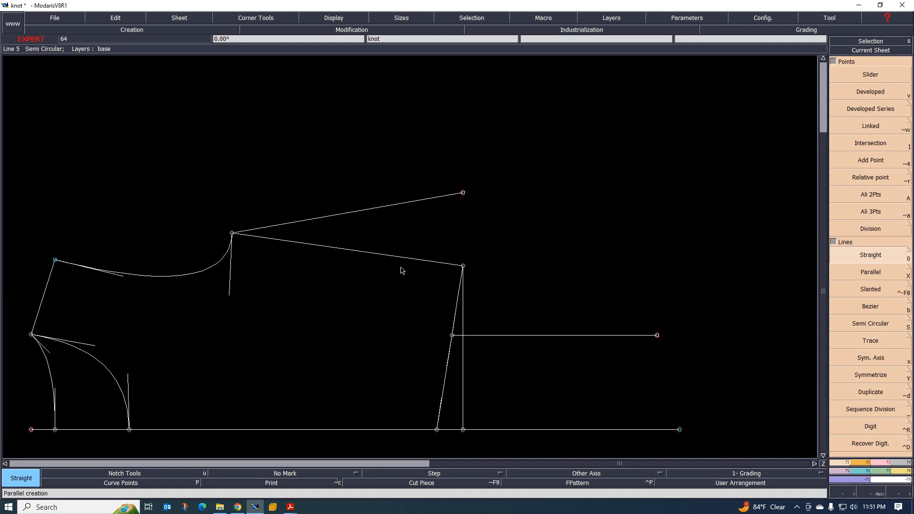
{"action": "scroll", "coordinate": [400, 268], "scroll_direction": "up", "scroll_amount": 1}
{"action": "scroll", "coordinate": [386, 231], "scroll_direction": "down", "scroll_amount": 2}
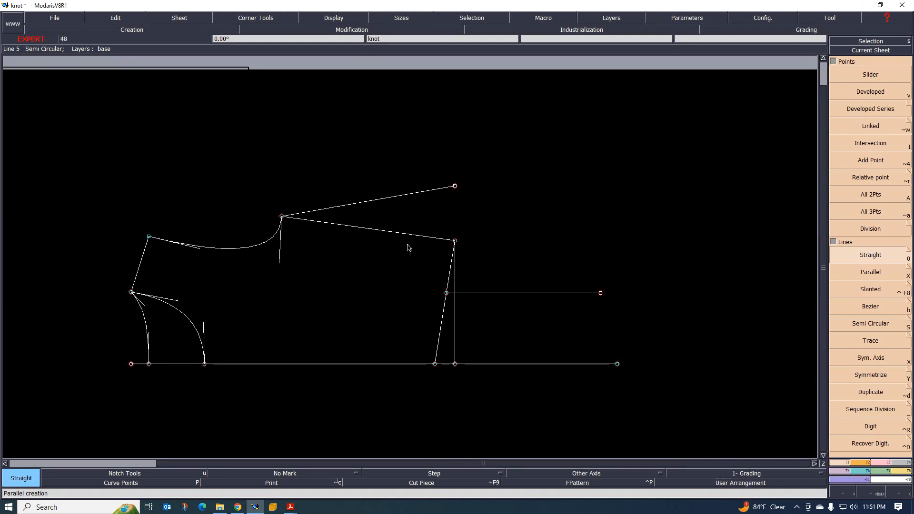
Add a dynamic length measure to the original side seam line between the underarm point and the hem corner
{"action": "scroll", "coordinate": [408, 249], "scroll_direction": "up", "scroll_amount": 1}
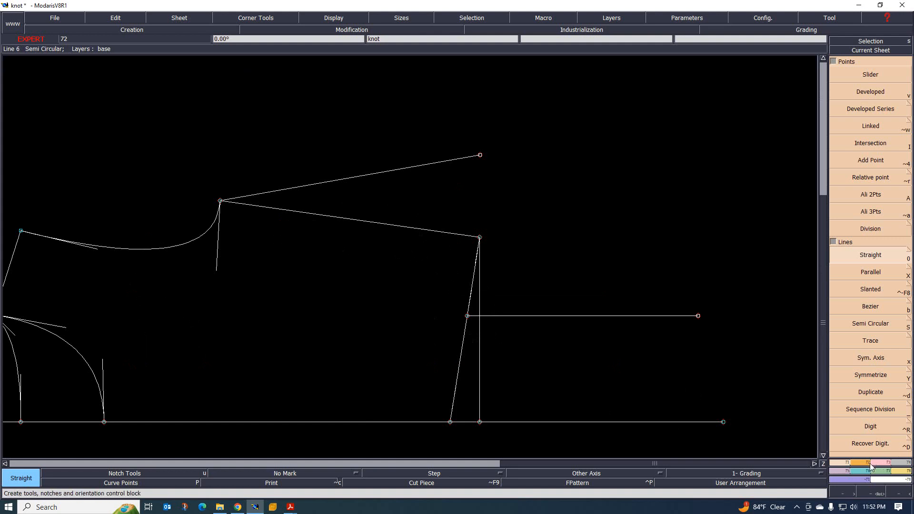
{"action": "left_click", "coordinate": [903, 474]}
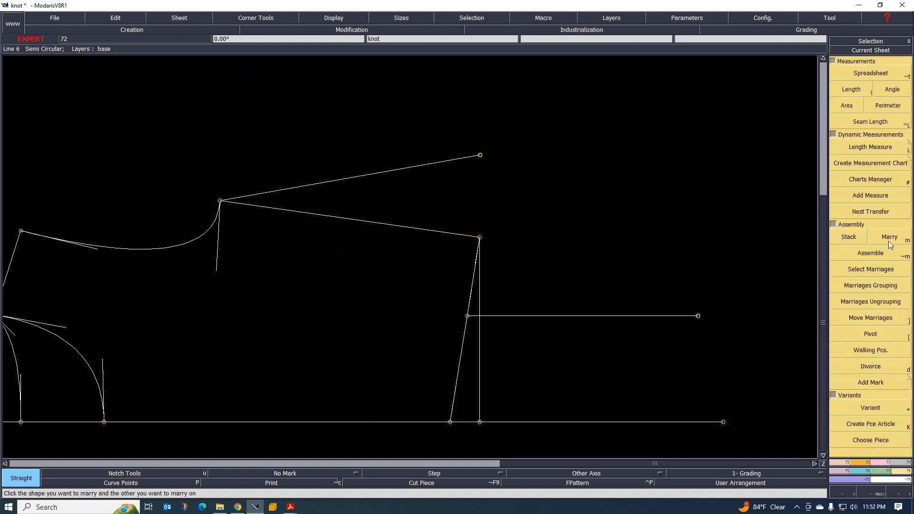
{"action": "left_click", "coordinate": [870, 147]}
{"action": "left_click", "coordinate": [381, 226]}
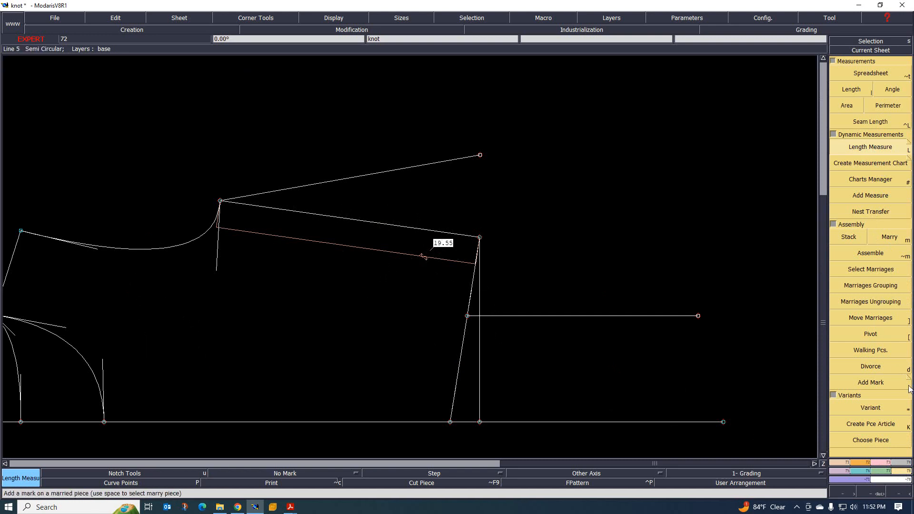
Place a developed point about 12.2 cm from the underarm point on the new outward-slanting side line
{"action": "left_click", "coordinate": [846, 463]}
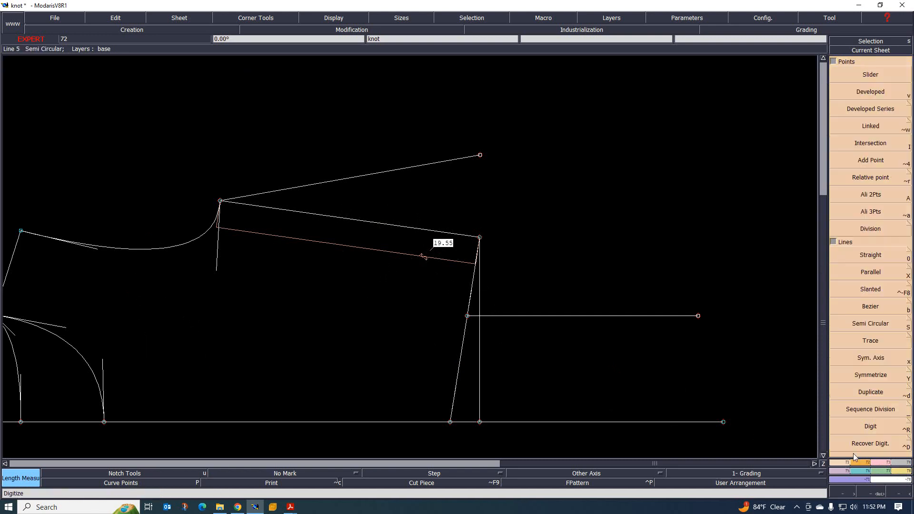
{"action": "left_click", "coordinate": [873, 93]}
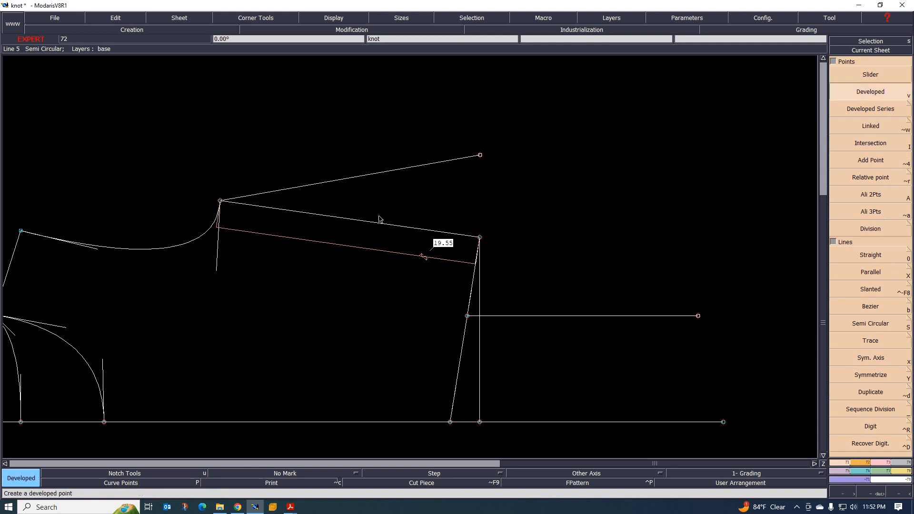
{"action": "left_click", "coordinate": [221, 200]}
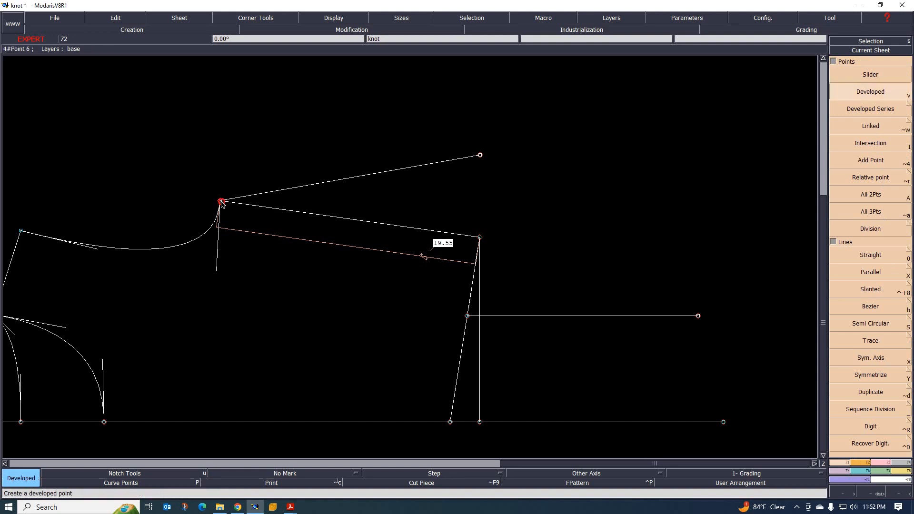
{"action": "left_click", "coordinate": [382, 176]}
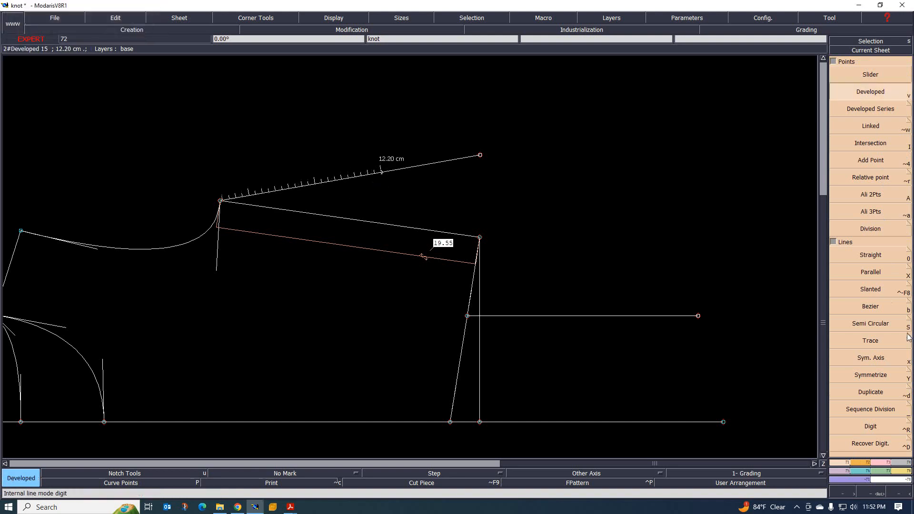
Constrain the developed point's distance on the new side line to the original side seam's length measure
{"action": "left_click", "coordinate": [885, 463]}
{"action": "left_click", "coordinate": [871, 331]}
{"action": "left_click", "coordinate": [382, 172]}
{"action": "left_click", "coordinate": [374, 253]}
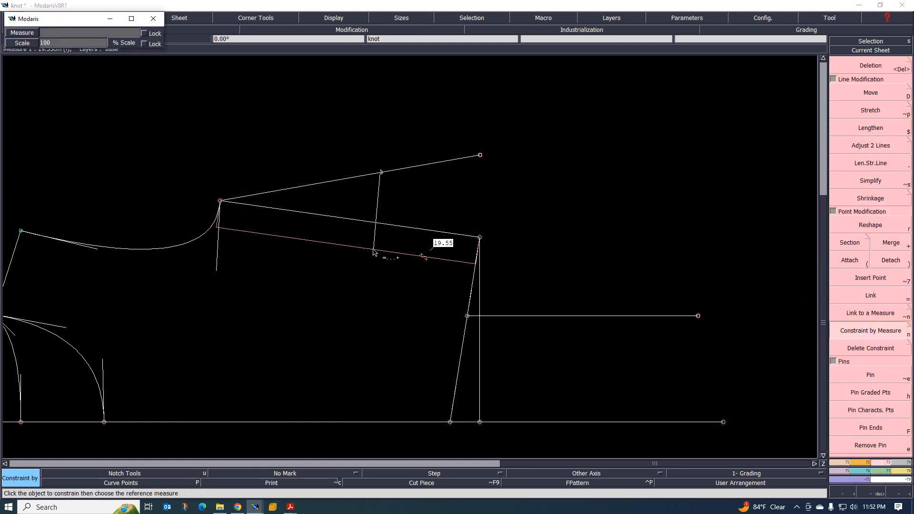
{"action": "left_click", "coordinate": [423, 200]}
{"action": "scroll", "coordinate": [483, 148], "scroll_direction": "up", "scroll_amount": 3}
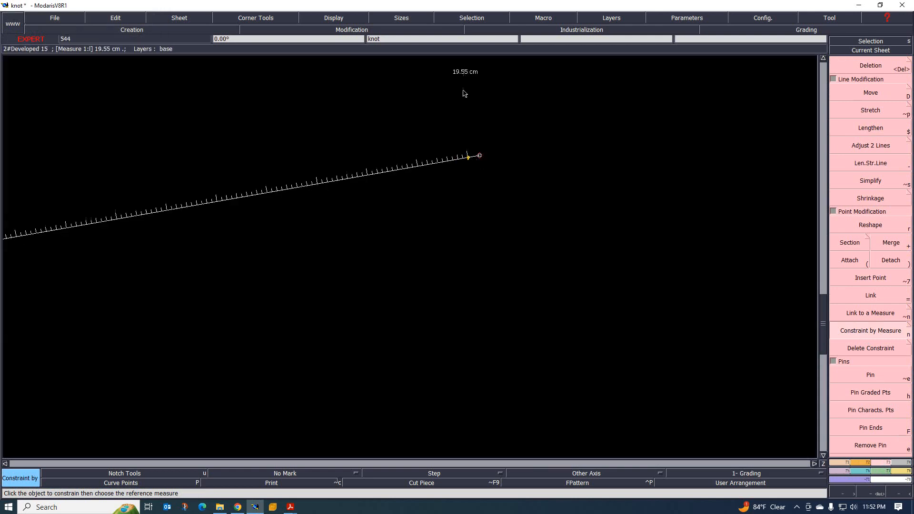
{"action": "scroll", "coordinate": [448, 129], "scroll_direction": "down", "scroll_amount": 1}
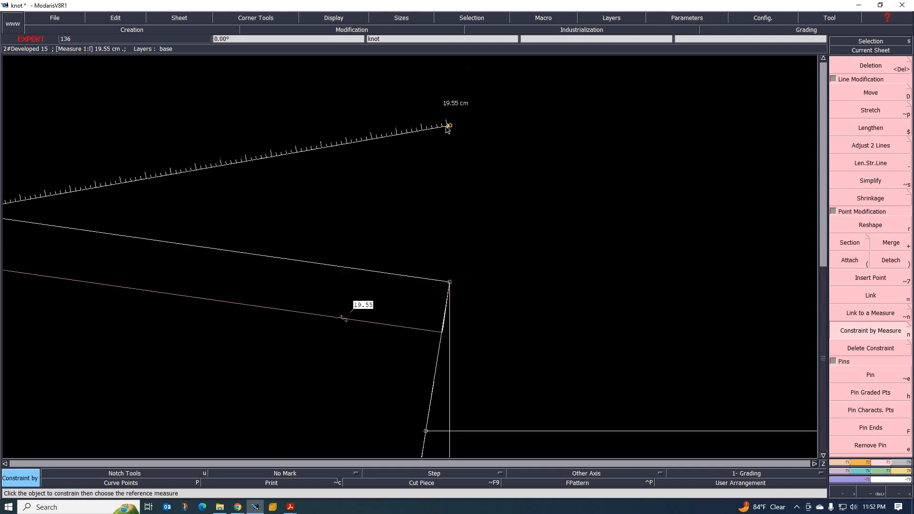
{"action": "scroll", "coordinate": [448, 129], "scroll_direction": "down", "scroll_amount": 1}
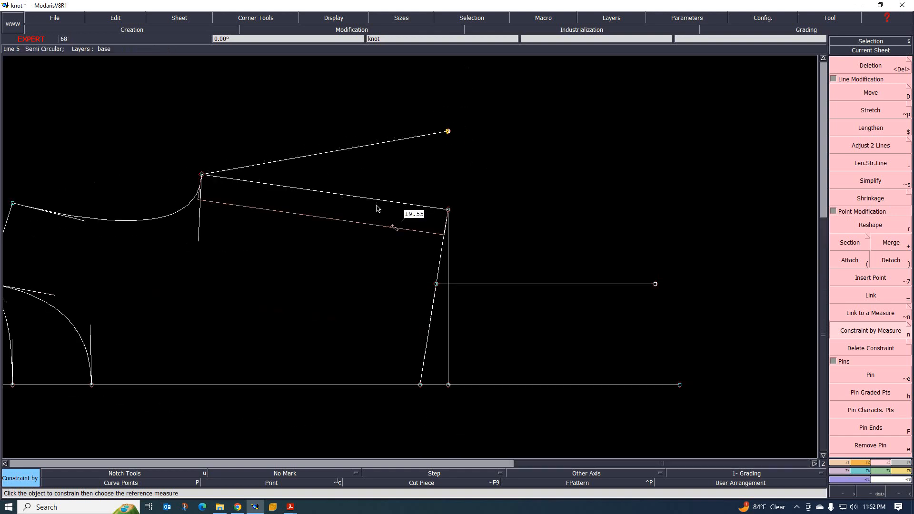
Delete the slanted hem line running from the original side seam corner to the lower horizontal line
{"action": "scroll", "coordinate": [380, 139], "scroll_direction": "up", "scroll_amount": 2}
{"action": "scroll", "coordinate": [400, 145], "scroll_direction": "down", "scroll_amount": 1}
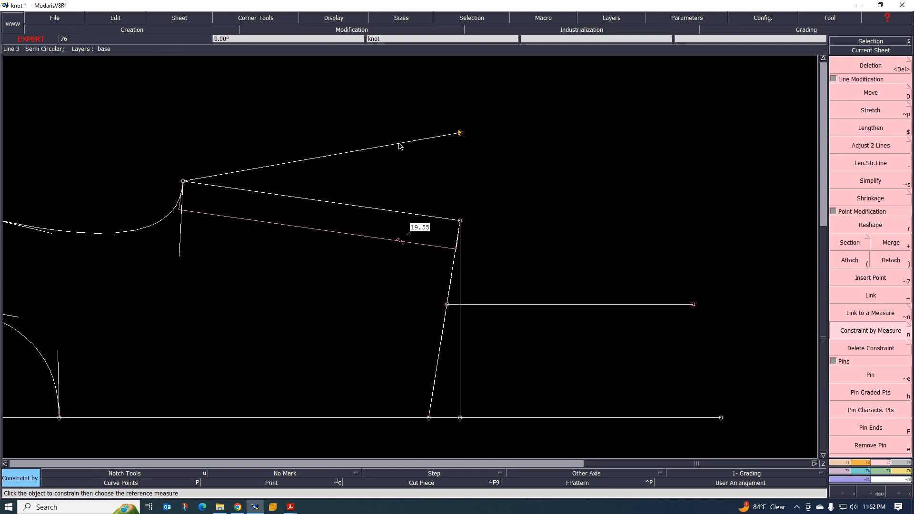
{"action": "scroll", "coordinate": [403, 200], "scroll_direction": "down", "scroll_amount": 1}
{"action": "scroll", "coordinate": [423, 295], "scroll_direction": "up", "scroll_amount": 2}
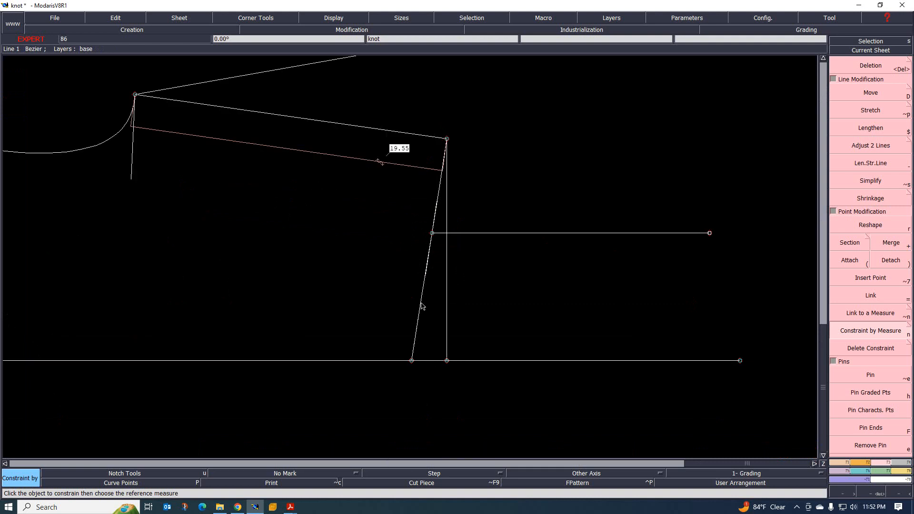
{"action": "key", "text": "Delete"}
{"action": "left_click", "coordinate": [421, 305]}
Draw a Bezier hem line about 20 cm long from the lower hem point through the knot line's inner end to the constrained developed point
{"action": "scroll", "coordinate": [411, 310], "scroll_direction": "down", "scroll_amount": 1}
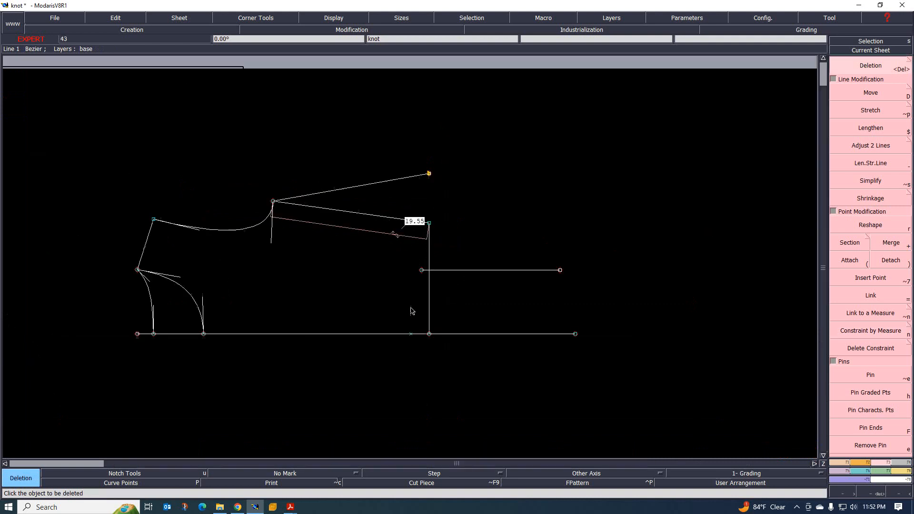
{"action": "scroll", "coordinate": [413, 306], "scroll_direction": "up", "scroll_amount": 1}
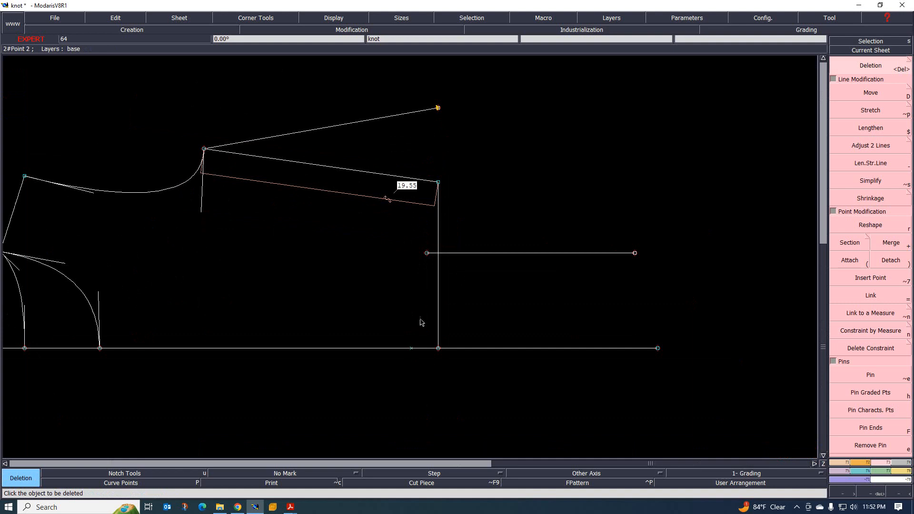
{"action": "left_click", "coordinate": [841, 462]}
{"action": "left_click", "coordinate": [870, 307]}
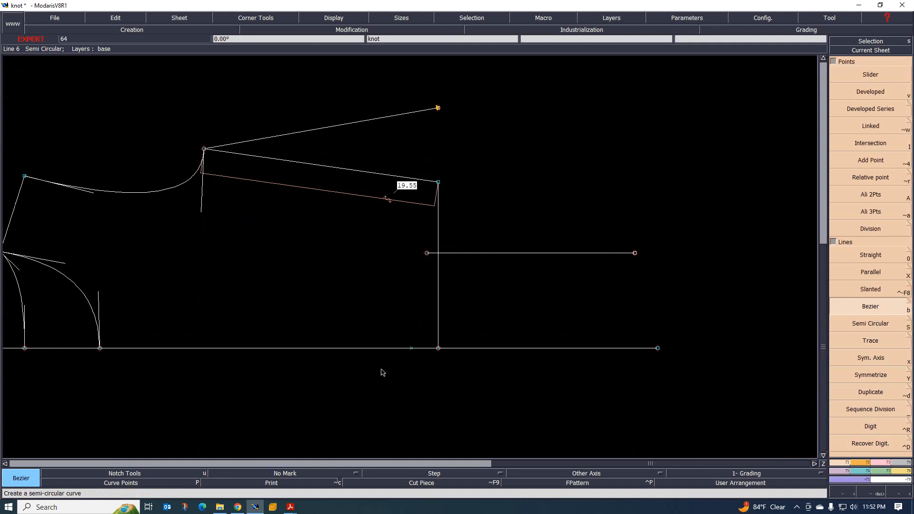
{"action": "left_click", "coordinate": [411, 348]}
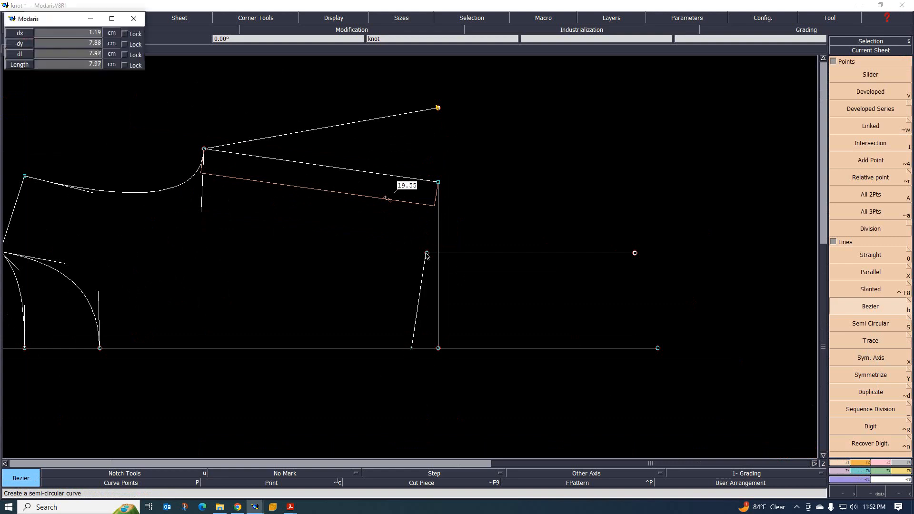
{"action": "scroll", "coordinate": [447, 109], "scroll_direction": "up", "scroll_amount": 1}
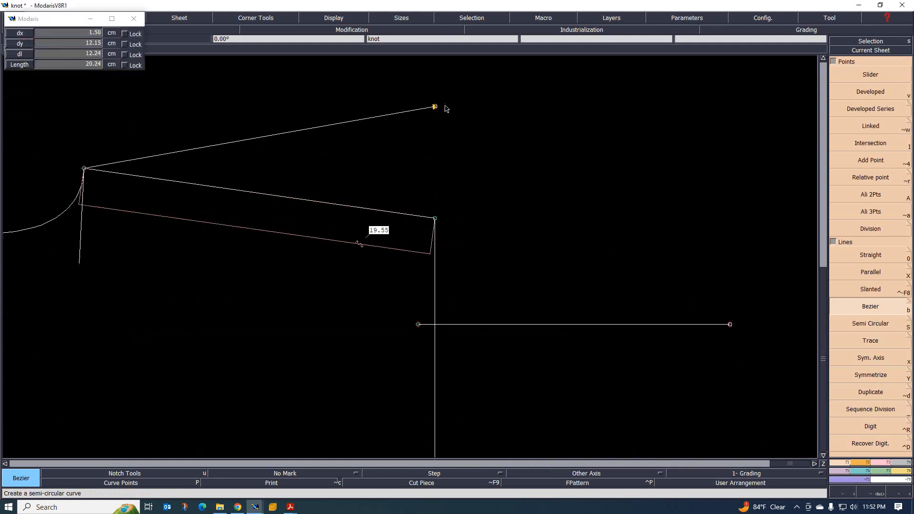
{"action": "scroll", "coordinate": [450, 104], "scroll_direction": "up", "scroll_amount": 2}
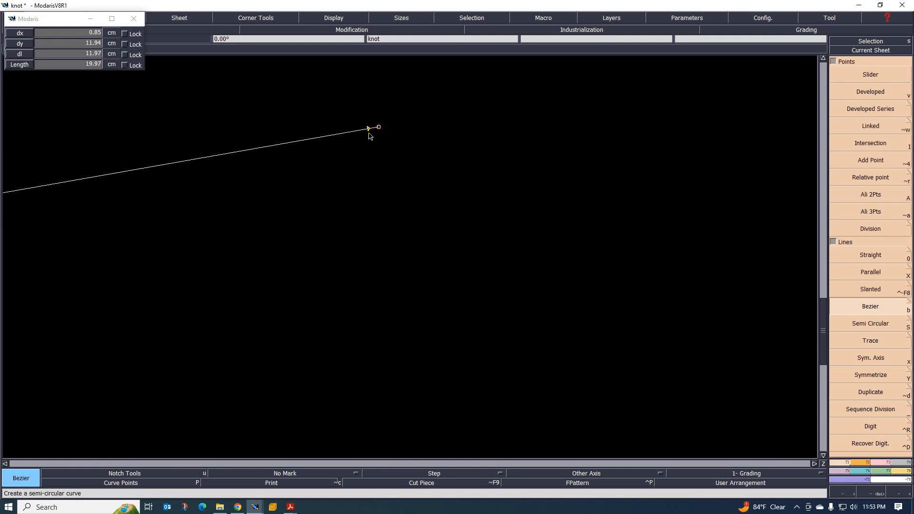
{"action": "left_click", "coordinate": [369, 129]}
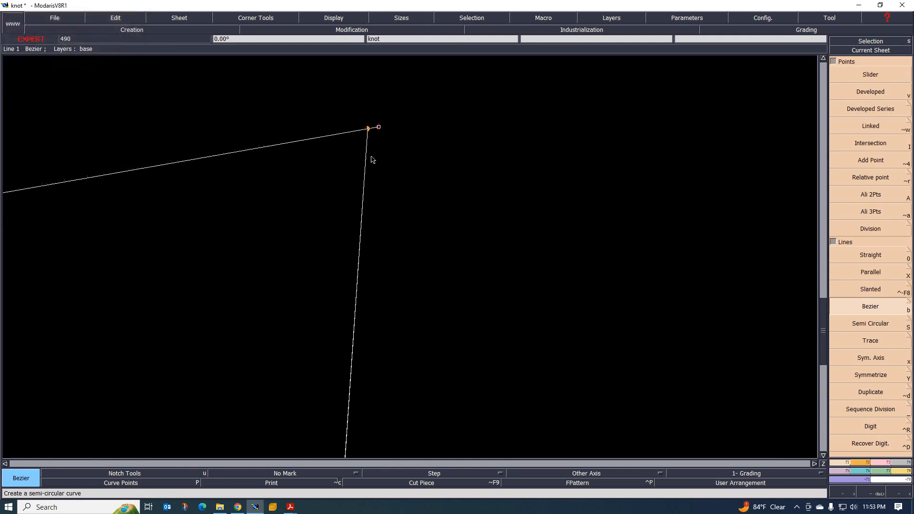
{"action": "scroll", "coordinate": [384, 135], "scroll_direction": "down", "scroll_amount": 2}
{"action": "scroll", "coordinate": [397, 143], "scroll_direction": "up", "scroll_amount": 2}
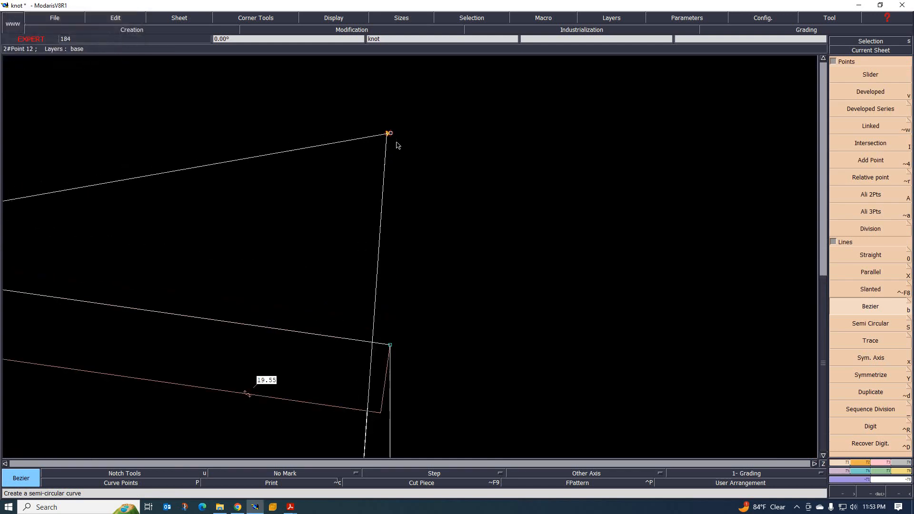
{"action": "scroll", "coordinate": [399, 144], "scroll_direction": "down", "scroll_amount": 4}
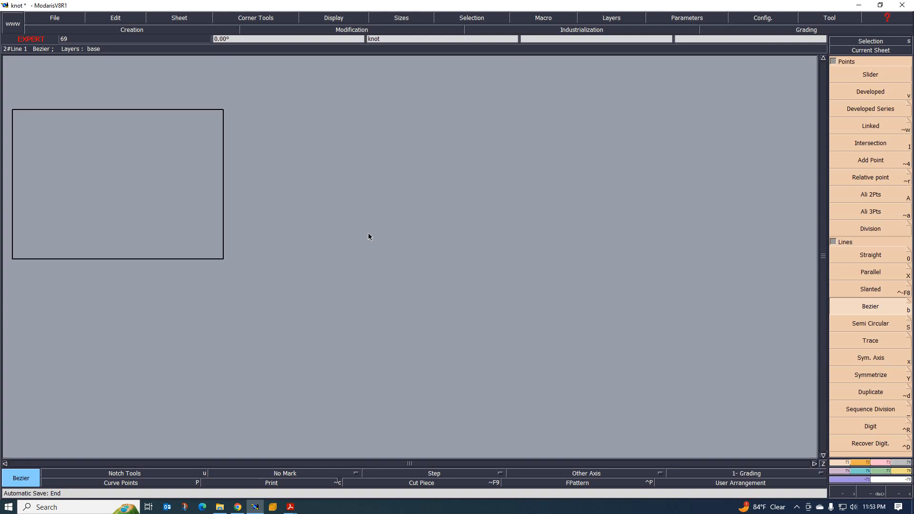
{"action": "scroll", "coordinate": [361, 269], "scroll_direction": "up", "scroll_amount": 1}
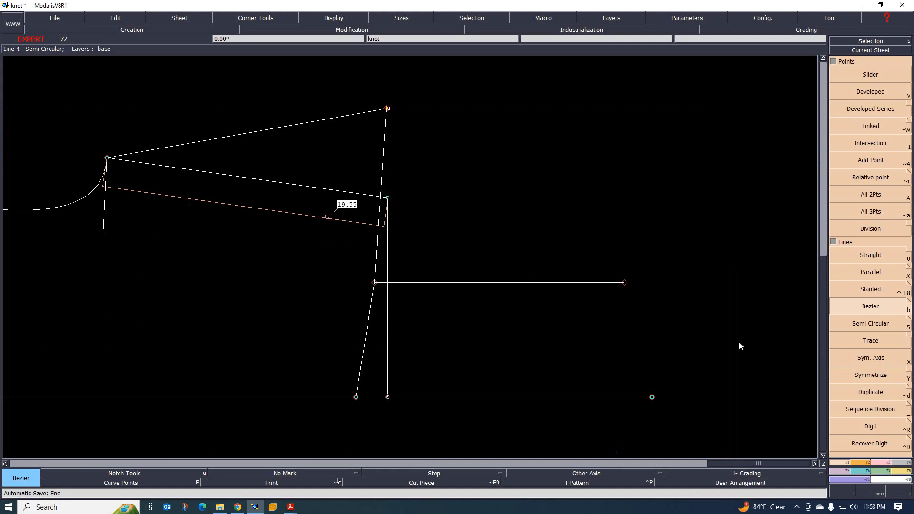
Add a dynamic length measure to the vertical hem edge
{"action": "left_click", "coordinate": [895, 474]}
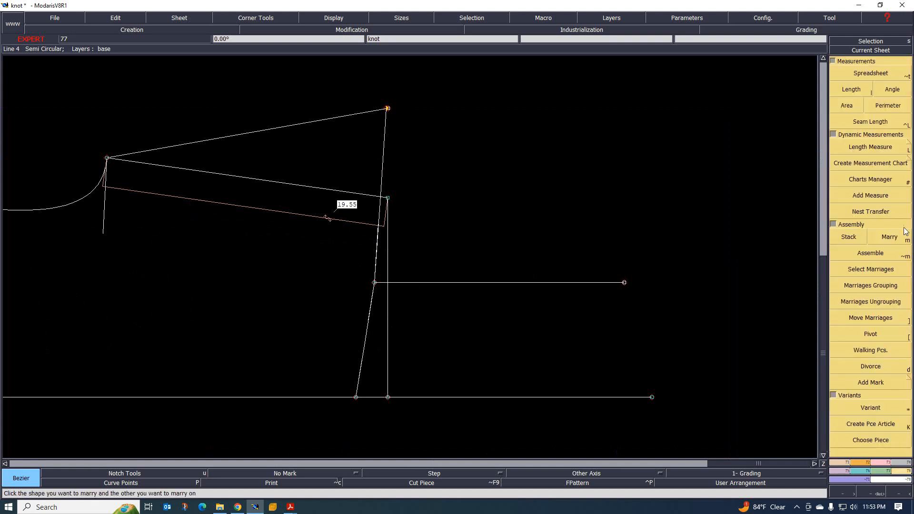
{"action": "left_click", "coordinate": [870, 147]}
{"action": "left_click", "coordinate": [390, 312]}
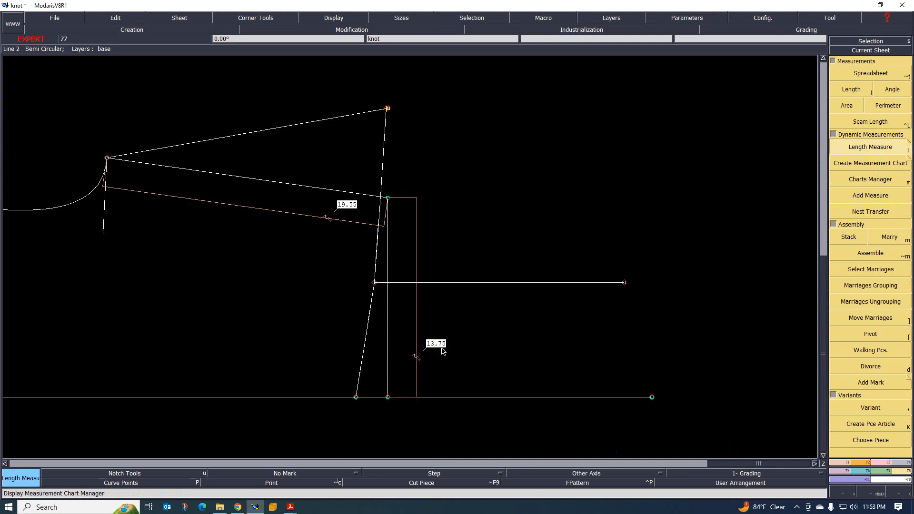
{"action": "scroll", "coordinate": [451, 326], "scroll_direction": "down", "scroll_amount": 5}
{"action": "scroll", "coordinate": [441, 352], "scroll_direction": "up", "scroll_amount": 4}
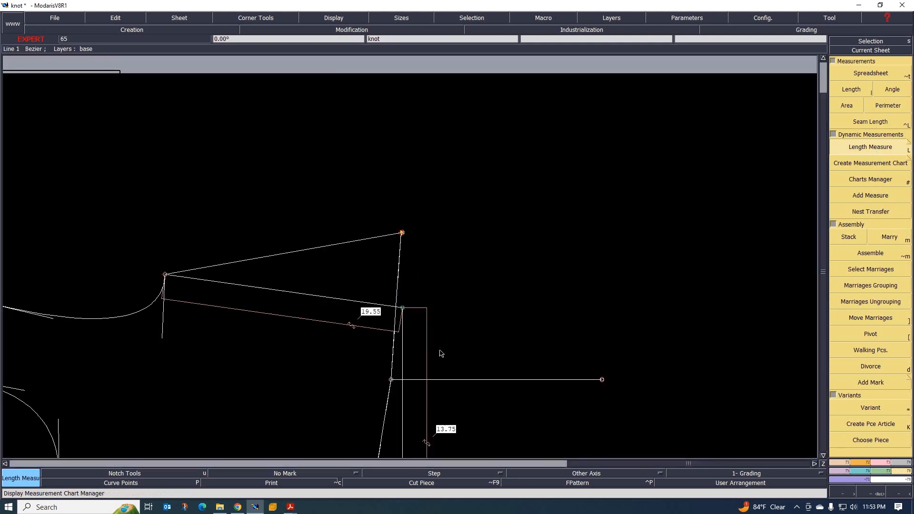
{"action": "scroll", "coordinate": [441, 353], "scroll_direction": "up", "scroll_amount": 2}
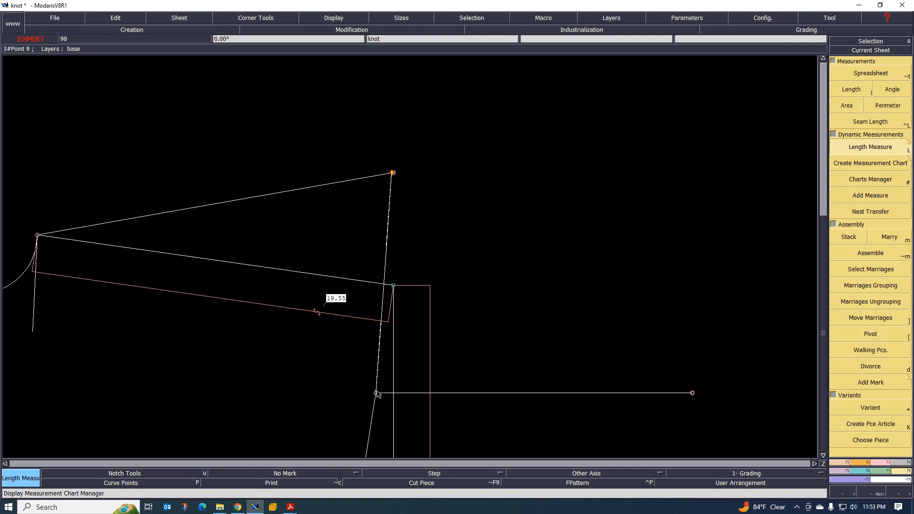
{"action": "scroll", "coordinate": [418, 336], "scroll_direction": "down", "scroll_amount": 3}
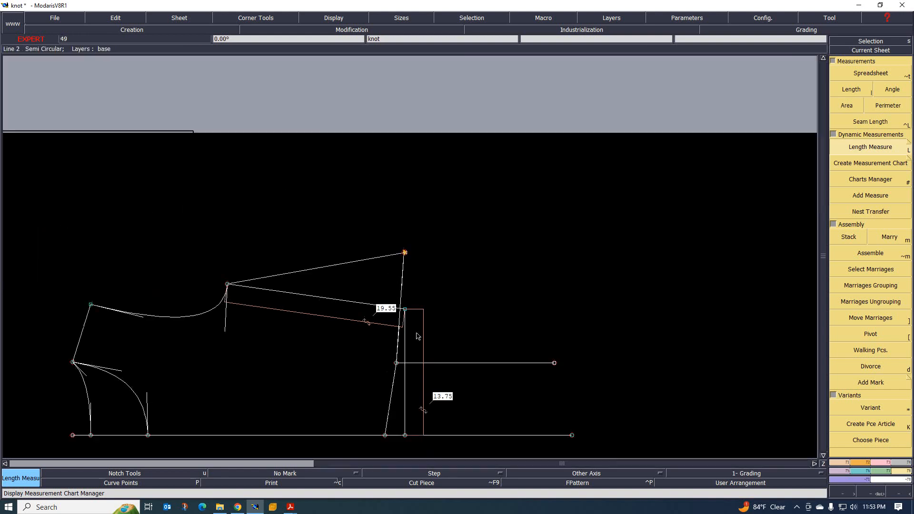
{"action": "scroll", "coordinate": [417, 336], "scroll_direction": "down", "scroll_amount": 2}
{"action": "scroll", "coordinate": [415, 329], "scroll_direction": "up", "scroll_amount": 4}
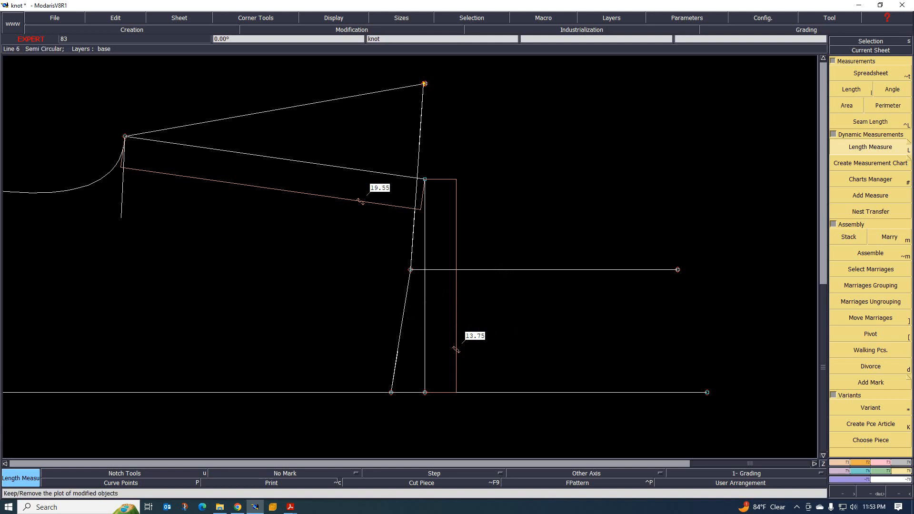
Switch to the purchase order PDF and examine the close-up sample photo of the cross-front knot at the side hem
{"action": "mouse_move", "coordinate": [290, 507]}
{"action": "left_click", "coordinate": [368, 450]}
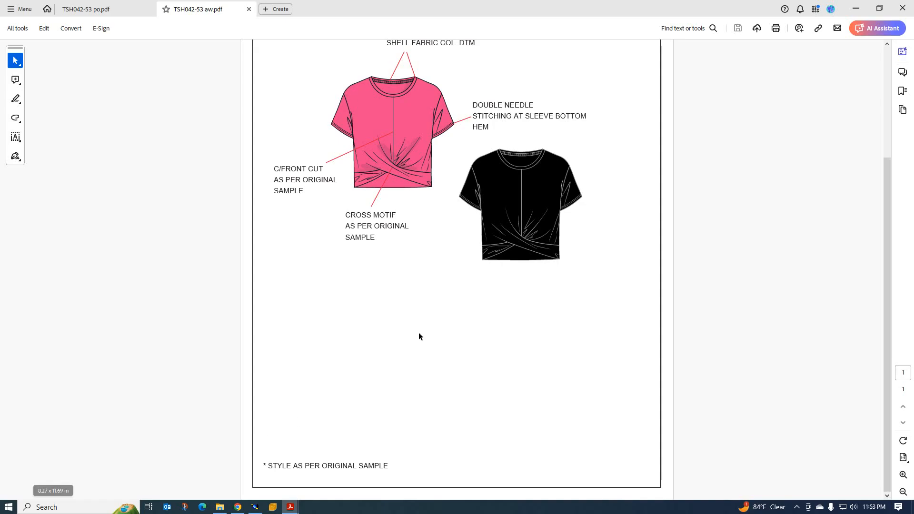
{"action": "key", "text": "ctrl+Tab"}
{"action": "scroll", "coordinate": [355, 399], "scroll_direction": "down", "scroll_amount": 10}
{"action": "scroll", "coordinate": [358, 394], "scroll_direction": "down", "scroll_amount": 10}
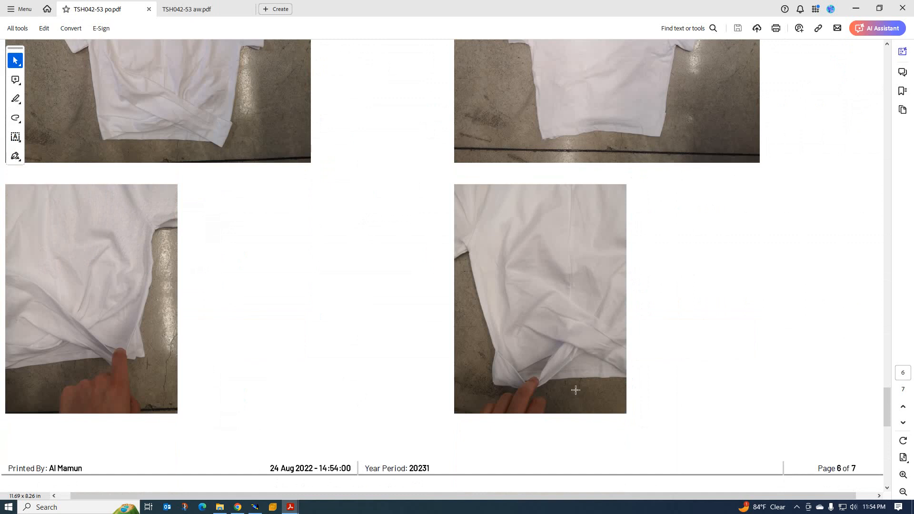
{"action": "scroll", "coordinate": [595, 383], "scroll_direction": "up", "scroll_amount": 2, "text": "ctrl"}
{"action": "scroll", "coordinate": [621, 378], "scroll_direction": "up", "scroll_amount": 1, "text": "ctrl"}
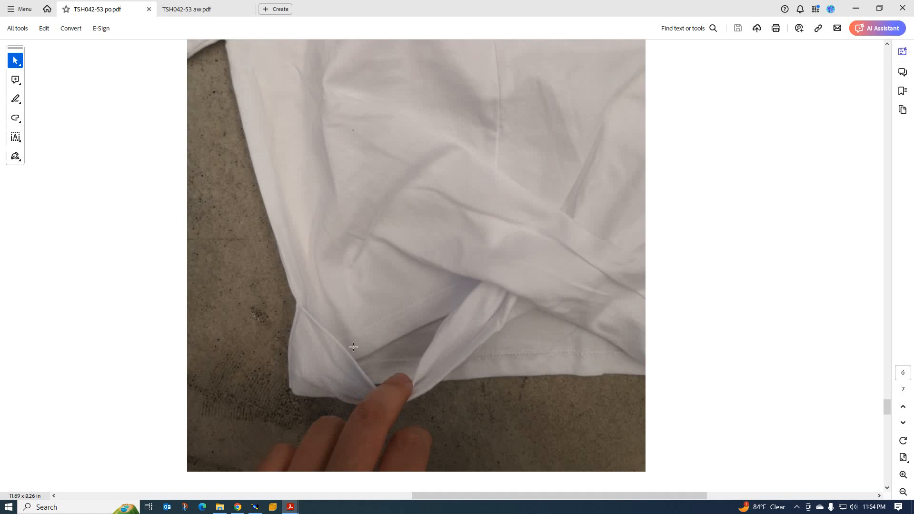
Return to Modaris and add a dynamic length measure from the knot line's inner end to the constrained developed point
{"action": "left_click", "coordinate": [256, 508]}
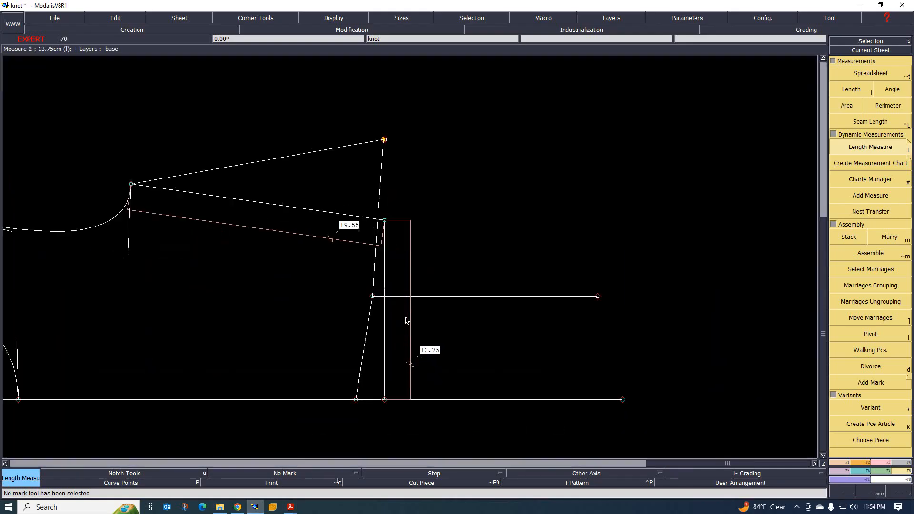
{"action": "scroll", "coordinate": [389, 323], "scroll_direction": "up", "scroll_amount": 2}
{"action": "scroll", "coordinate": [349, 313], "scroll_direction": "down", "scroll_amount": 4}
{"action": "scroll", "coordinate": [349, 313], "scroll_direction": "up", "scroll_amount": 3}
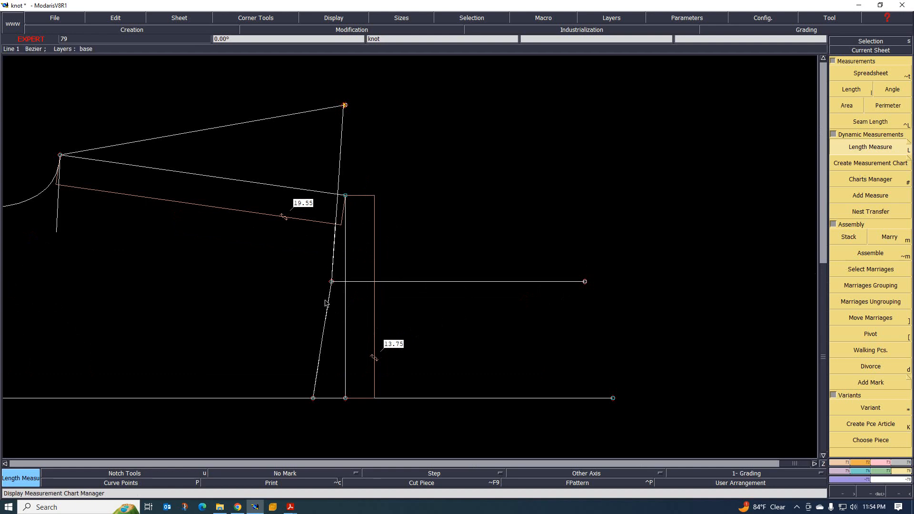
{"action": "left_click", "coordinate": [332, 282]}
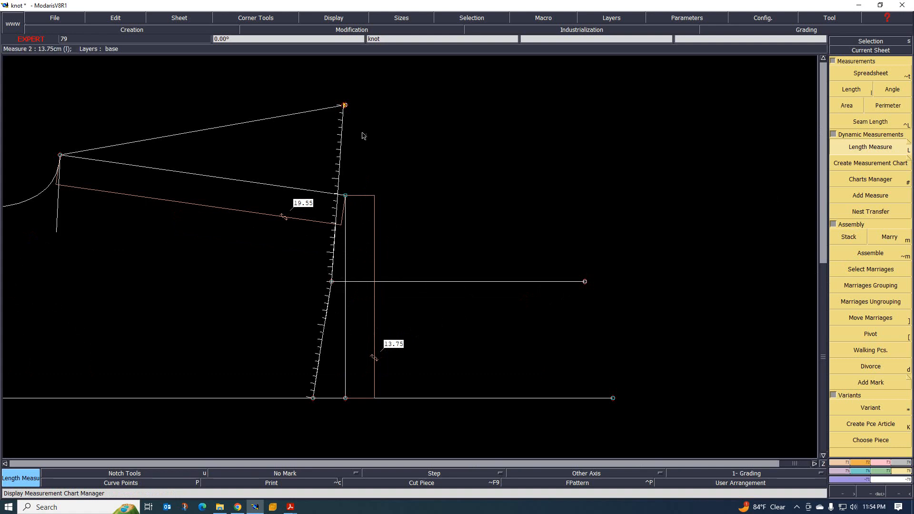
{"action": "scroll", "coordinate": [362, 139], "scroll_direction": "up", "scroll_amount": 1}
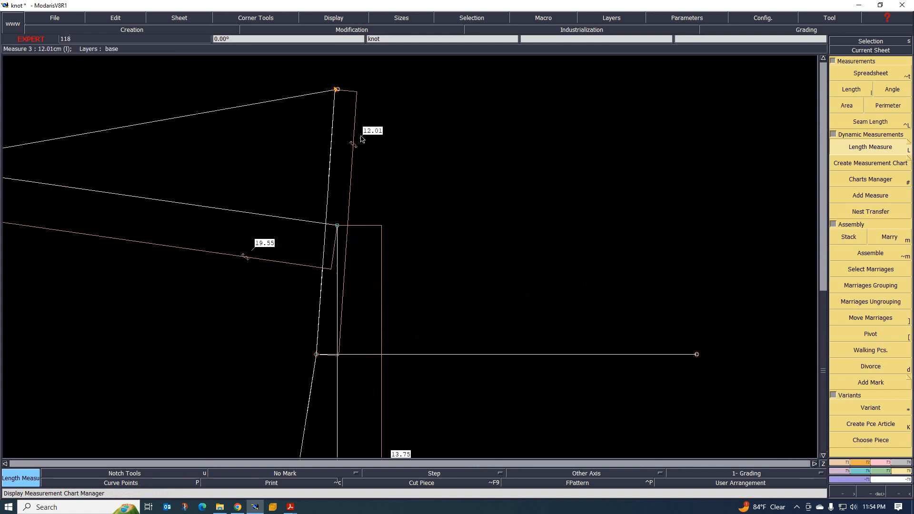
Reshape the constrained developed point outward until the upper hem segment measures about 13.77 cm
{"action": "scroll", "coordinate": [371, 138], "scroll_direction": "down", "scroll_amount": 2}
{"action": "scroll", "coordinate": [362, 135], "scroll_direction": "up", "scroll_amount": 1}
{"action": "scroll", "coordinate": [351, 131], "scroll_direction": "down", "scroll_amount": 1}
{"action": "scroll", "coordinate": [352, 134], "scroll_direction": "up", "scroll_amount": 1}
{"action": "scroll", "coordinate": [355, 136], "scroll_direction": "up", "scroll_amount": 1}
{"action": "scroll", "coordinate": [359, 143], "scroll_direction": "down", "scroll_amount": 1}
{"action": "scroll", "coordinate": [360, 146], "scroll_direction": "up", "scroll_amount": 1}
{"action": "scroll", "coordinate": [360, 145], "scroll_direction": "up", "scroll_amount": 1}
{"action": "scroll", "coordinate": [358, 143], "scroll_direction": "down", "scroll_amount": 1}
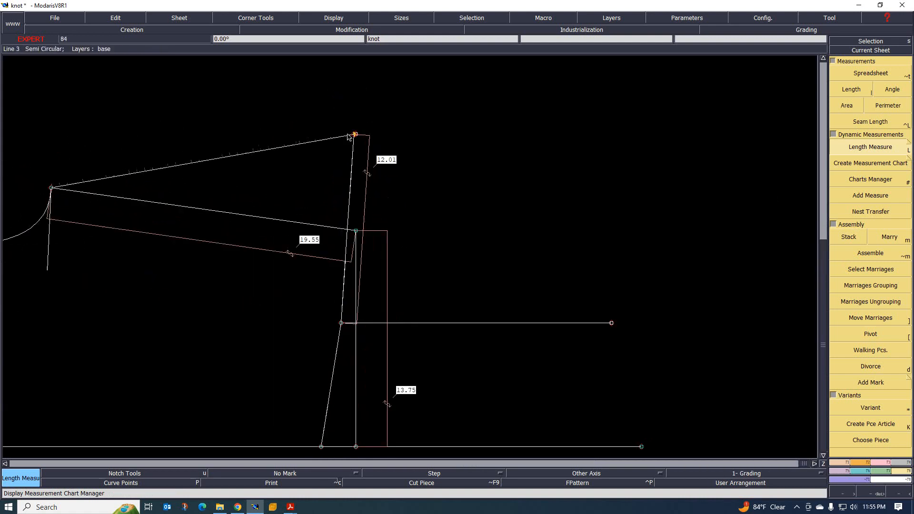
{"action": "scroll", "coordinate": [367, 138], "scroll_direction": "up", "scroll_amount": 1}
{"action": "key", "text": "Escape"}
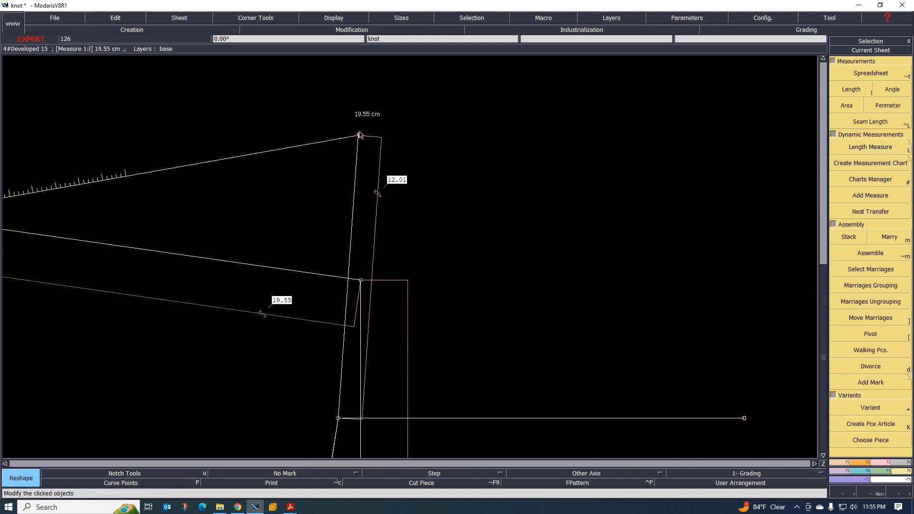
{"action": "left_click_drag", "start_coordinate": [360, 139], "coordinate": [357, 123]}
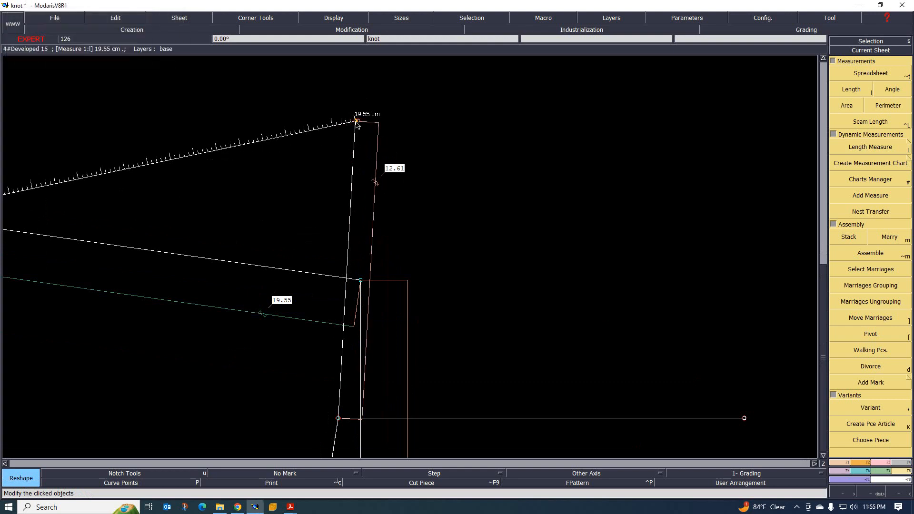
{"action": "left_click_drag", "start_coordinate": [357, 123], "coordinate": [349, 93]}
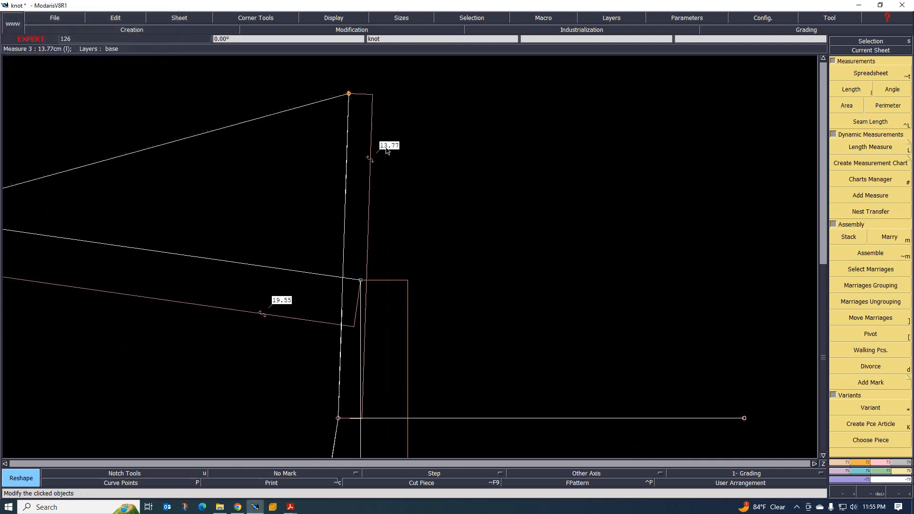
Compare the upper hem segment with the original vertical hem edge and check the hem line's angle at the knot line
{"action": "scroll", "coordinate": [385, 145], "scroll_direction": "down", "scroll_amount": 1}
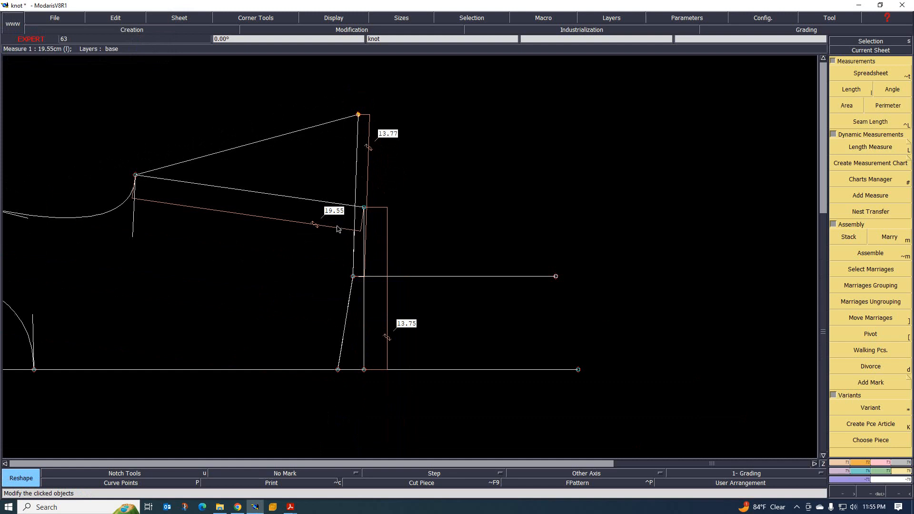
{"action": "scroll", "coordinate": [355, 274], "scroll_direction": "up", "scroll_amount": 1}
{"action": "scroll", "coordinate": [347, 265], "scroll_direction": "down", "scroll_amount": 2}
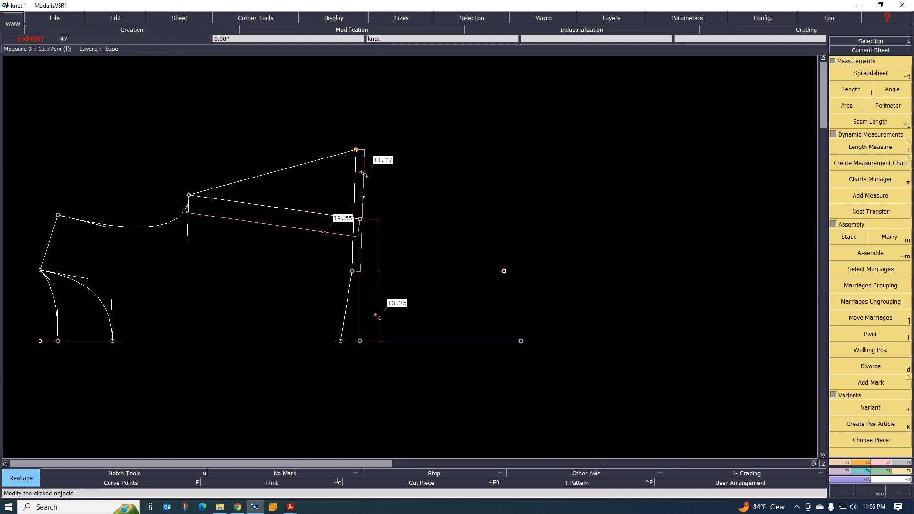
{"action": "scroll", "coordinate": [341, 265], "scroll_direction": "up", "scroll_amount": 1}
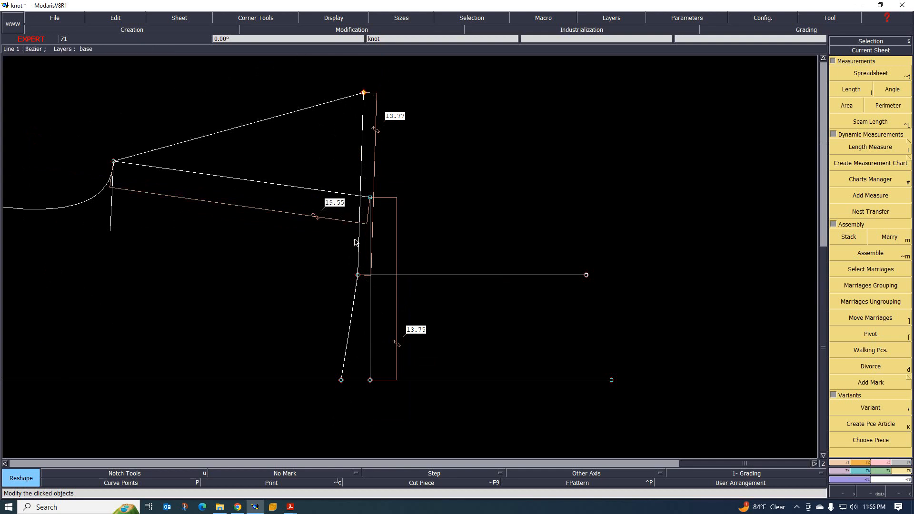
{"action": "scroll", "coordinate": [329, 215], "scroll_direction": "down", "scroll_amount": 2}
{"action": "scroll", "coordinate": [345, 239], "scroll_direction": "up", "scroll_amount": 2}
{"action": "scroll", "coordinate": [381, 272], "scroll_direction": "down", "scroll_amount": 1}
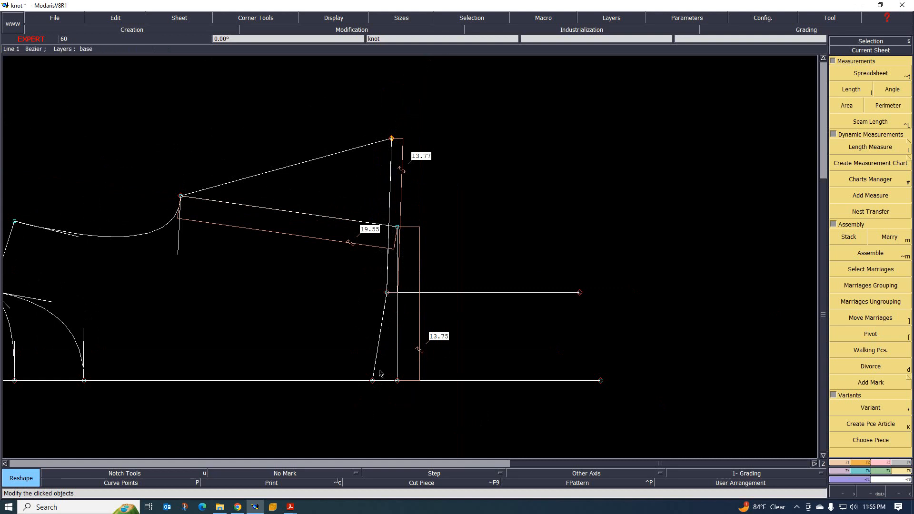
{"action": "scroll", "coordinate": [385, 368], "scroll_direction": "up", "scroll_amount": 1}
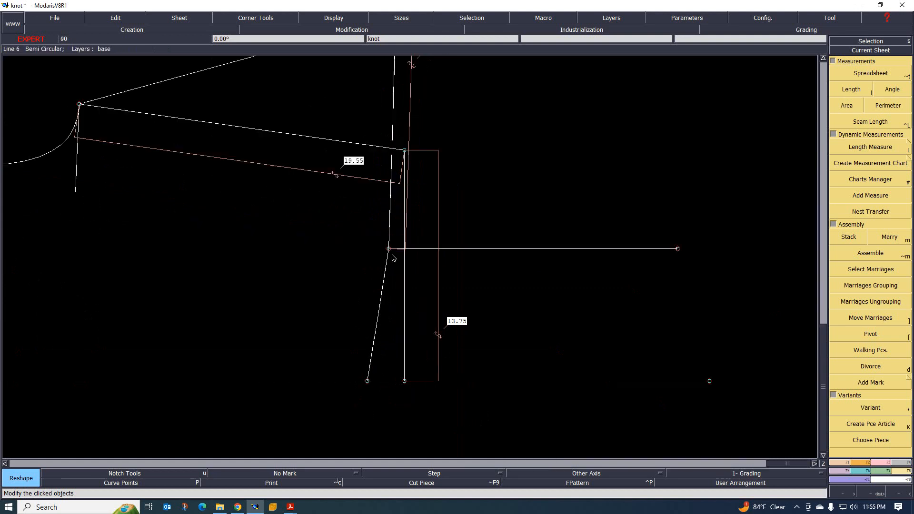
{"action": "scroll", "coordinate": [358, 262], "scroll_direction": "down", "scroll_amount": 2}
{"action": "scroll", "coordinate": [355, 248], "scroll_direction": "up", "scroll_amount": 1}
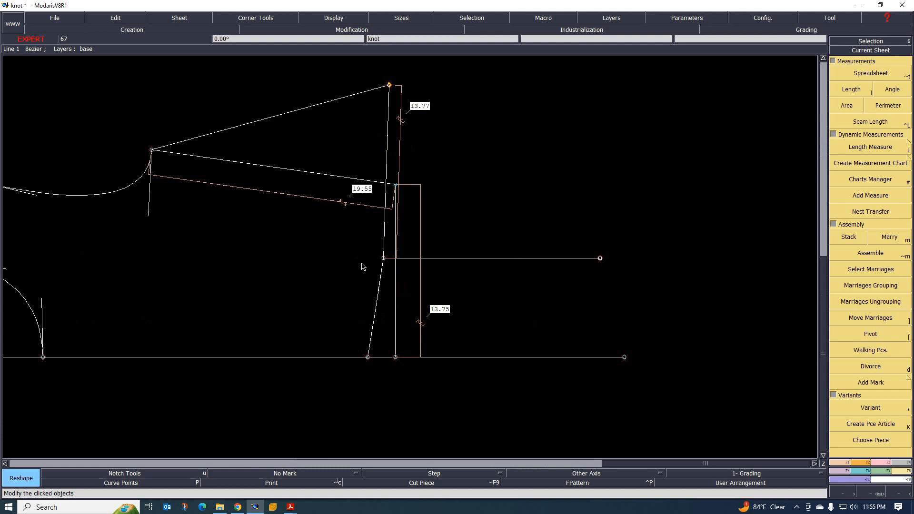
{"action": "scroll", "coordinate": [385, 302], "scroll_direction": "up", "scroll_amount": 2}
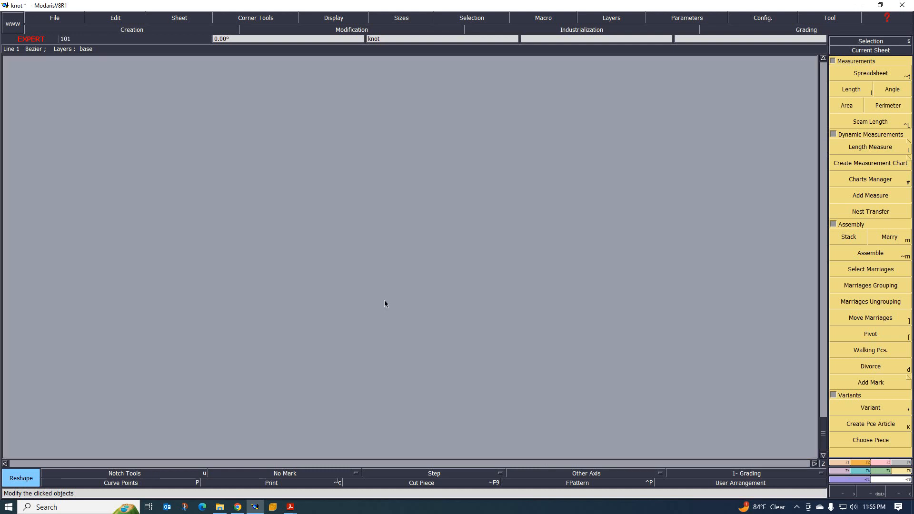
{"action": "scroll", "coordinate": [389, 226], "scroll_direction": "down", "scroll_amount": 3}
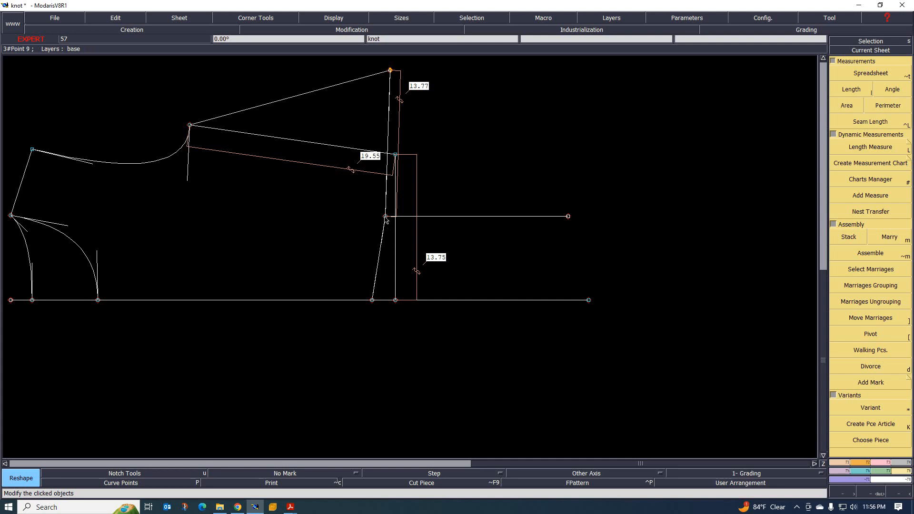
Move the knot line's inner end about 0.6 cm horizontally toward the bodice
{"action": "left_click", "coordinate": [386, 216]}
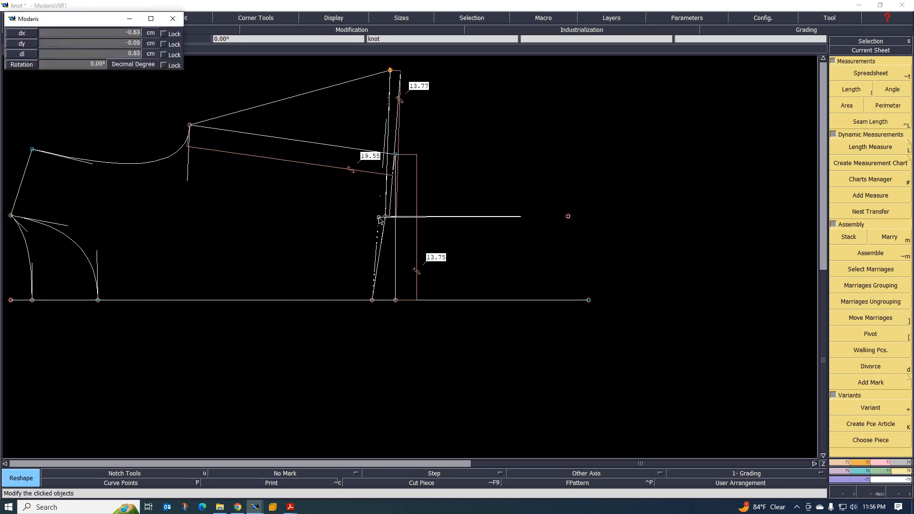
{"action": "left_click", "coordinate": [380, 217]}
{"action": "key", "text": "Home"}
{"action": "scroll", "coordinate": [381, 212], "scroll_direction": "up", "scroll_amount": 2}
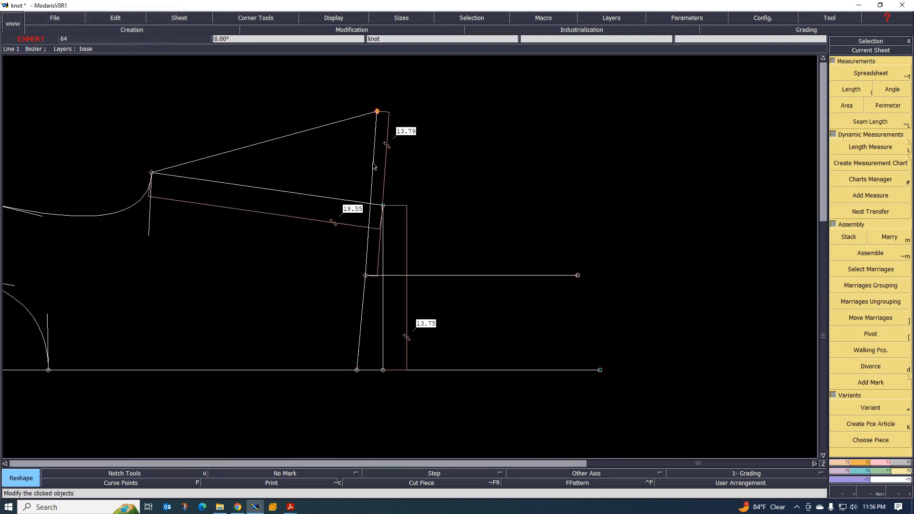
Bend the hem line's upper segment into a slight curve between the knot line and the developed point
{"action": "left_click", "coordinate": [881, 462]}
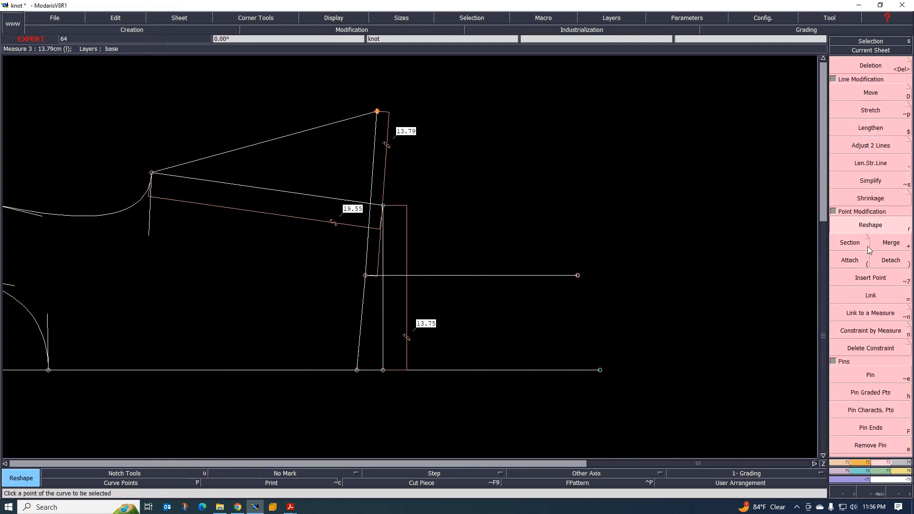
{"action": "left_click_drag", "start_coordinate": [380, 155], "coordinate": [370, 247]}
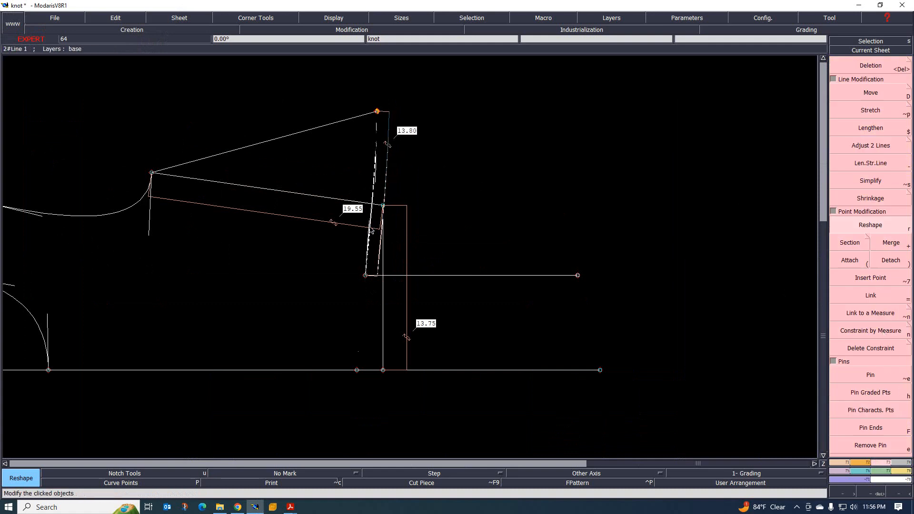
{"action": "scroll", "coordinate": [361, 298], "scroll_direction": "up", "scroll_amount": 1}
{"action": "scroll", "coordinate": [362, 290], "scroll_direction": "down", "scroll_amount": 2}
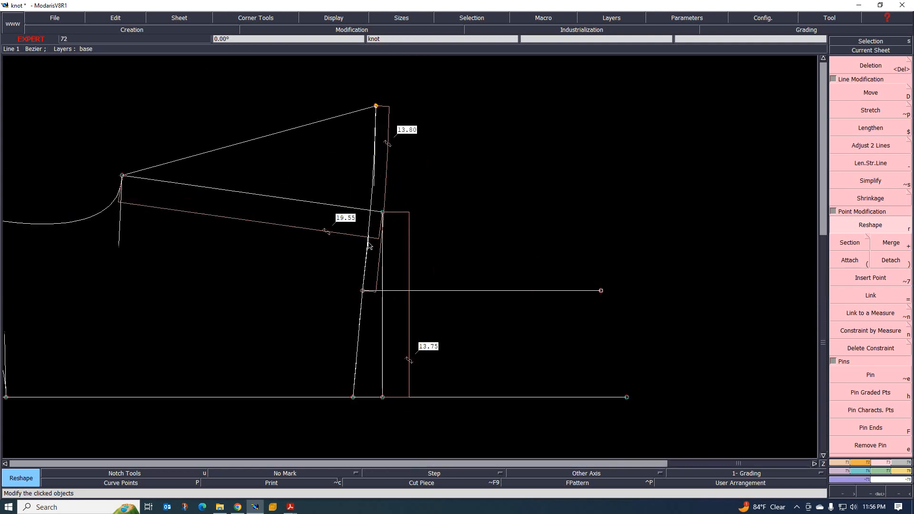
{"action": "left_click_drag", "start_coordinate": [370, 239], "coordinate": [370, 242]}
{"action": "scroll", "coordinate": [360, 310], "scroll_direction": "up", "scroll_amount": 1}
{"action": "scroll", "coordinate": [352, 293], "scroll_direction": "down", "scroll_amount": 2}
{"action": "scroll", "coordinate": [351, 292], "scroll_direction": "up", "scroll_amount": 1}
Shift the knot line's inner end slightly back toward the vertical hem edge and curve the hem line's lower segment
{"action": "left_click", "coordinate": [363, 277]}
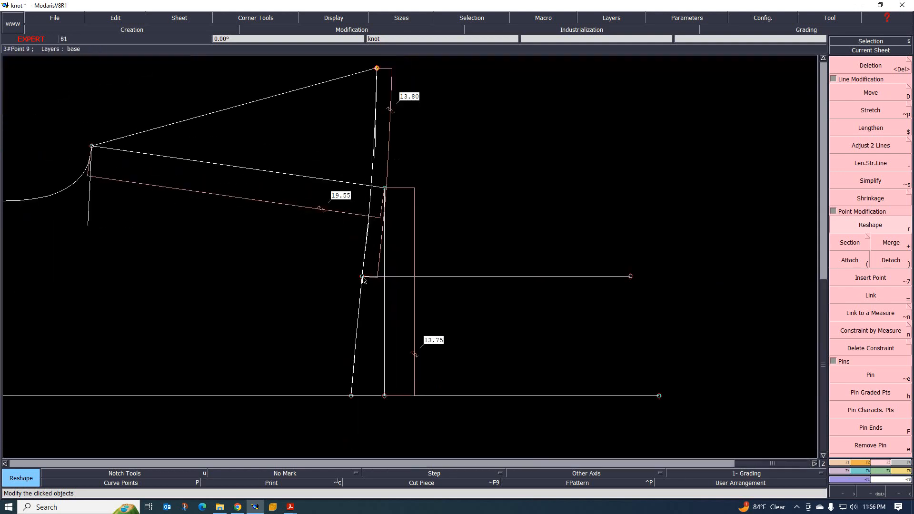
{"action": "left_click", "coordinate": [365, 277]}
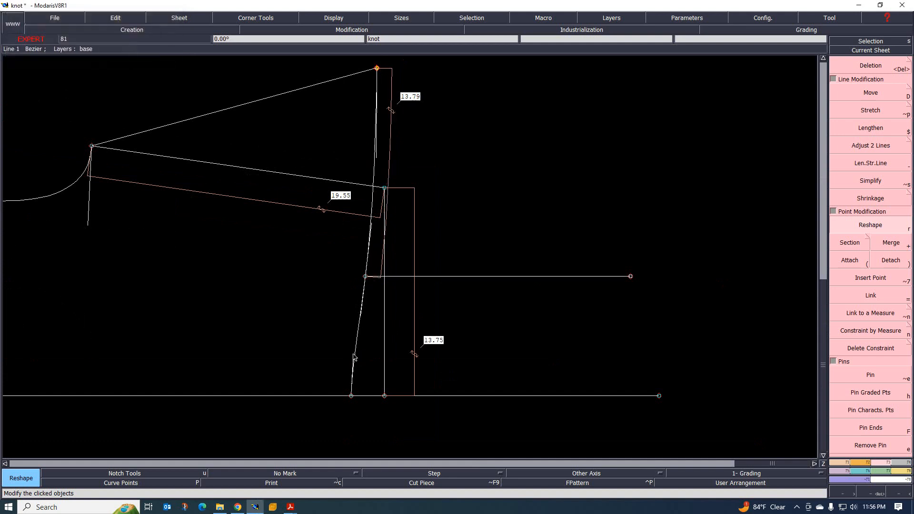
{"action": "left_click", "coordinate": [362, 318]}
{"action": "left_click", "coordinate": [361, 319]}
{"action": "scroll", "coordinate": [360, 324], "scroll_direction": "down", "scroll_amount": 3}
{"action": "scroll", "coordinate": [358, 330], "scroll_direction": "up", "scroll_amount": 2}
{"action": "scroll", "coordinate": [357, 331], "scroll_direction": "up", "scroll_amount": 4}
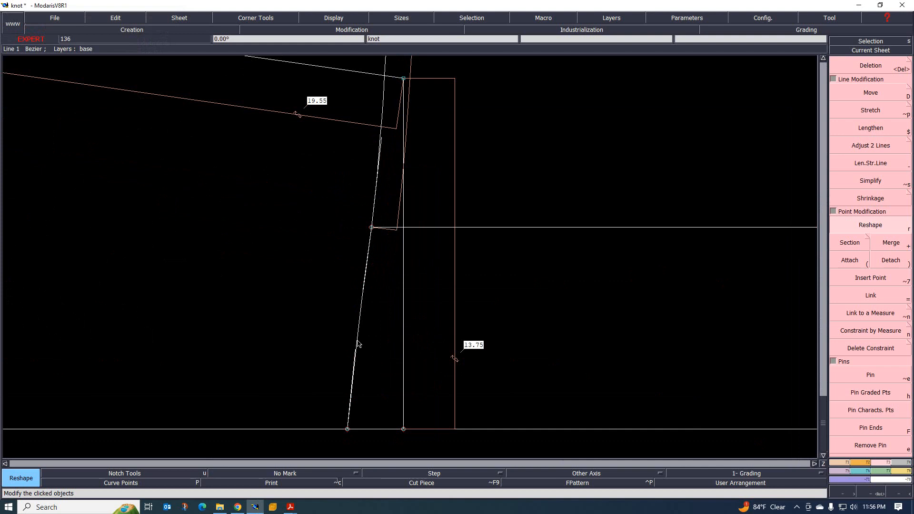
Delete the Bezier hem line running from the lower hem point through the knot line's inner end
{"action": "scroll", "coordinate": [365, 327], "scroll_direction": "down", "scroll_amount": 2}
{"action": "key", "text": "Delete"}
{"action": "left_click", "coordinate": [363, 326]}
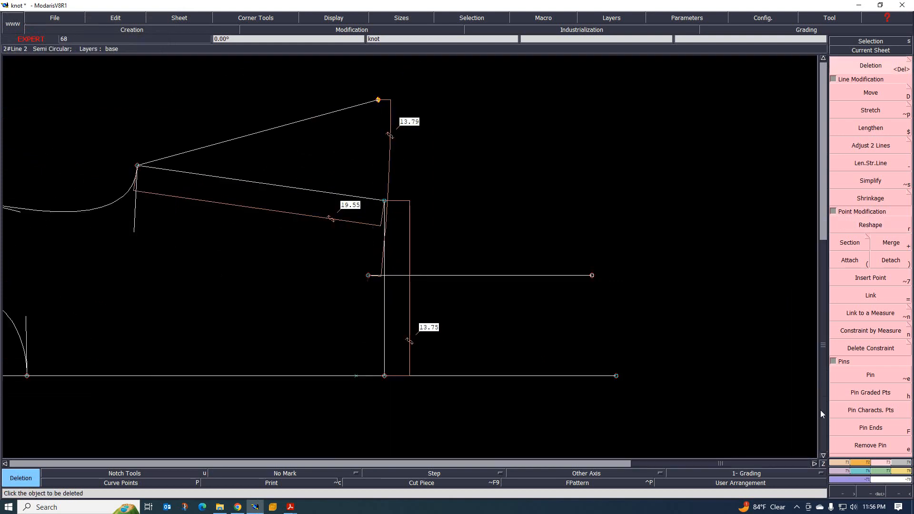
Draw a Bezier hem line from the knot line's inner end to the developed point at the end of the upper slanted side line
{"action": "left_click", "coordinate": [848, 462]}
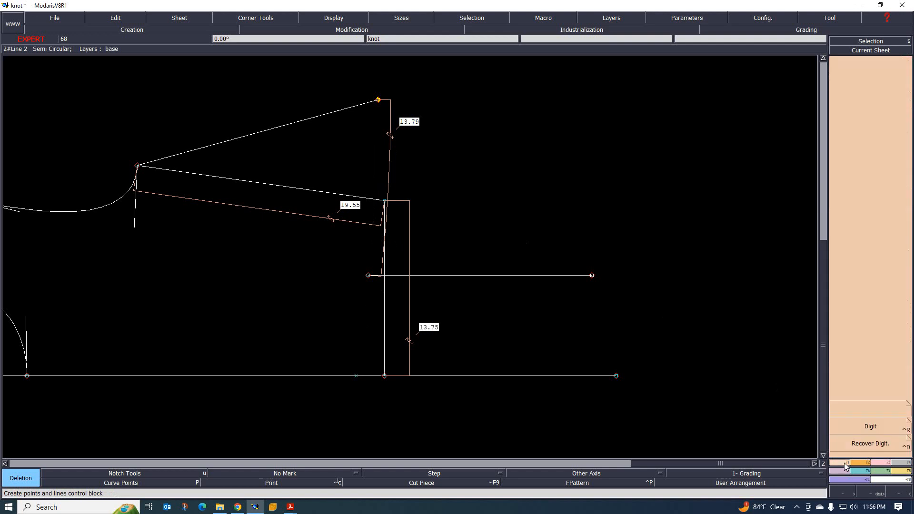
{"action": "left_click", "coordinate": [873, 308]}
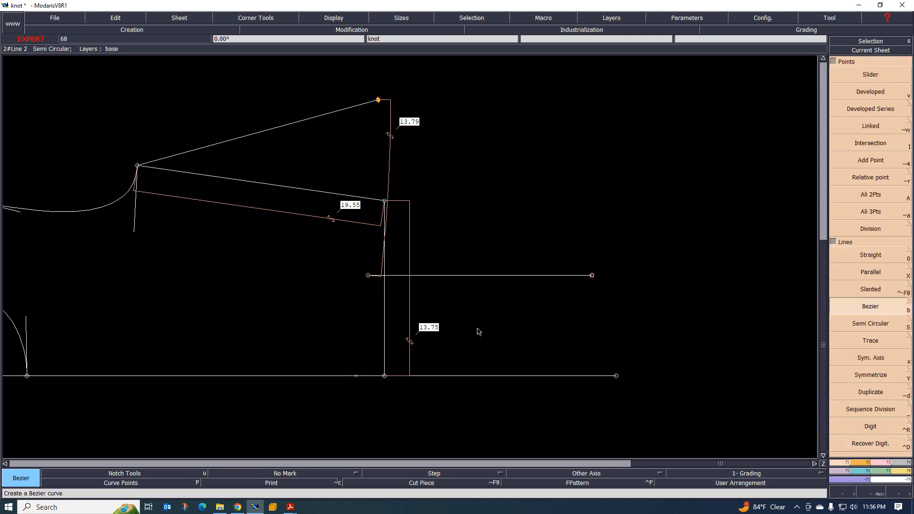
{"action": "left_click", "coordinate": [369, 275]}
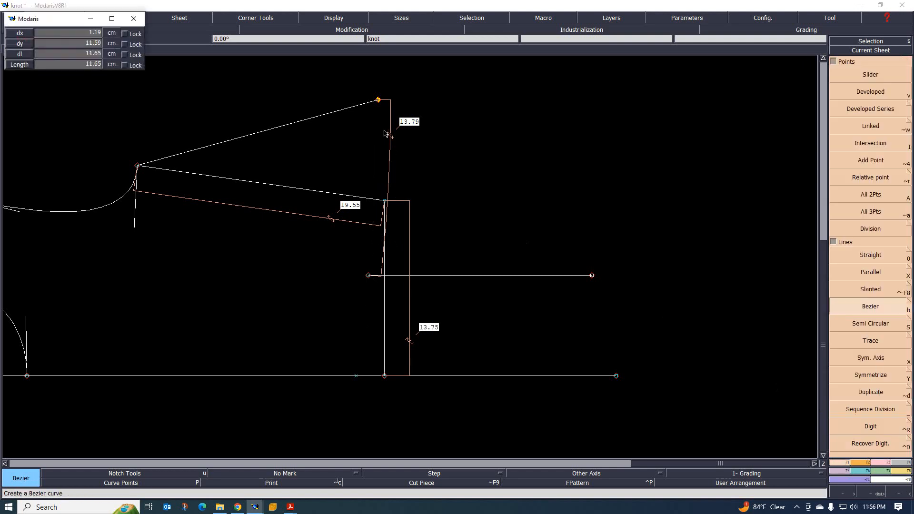
{"action": "left_click", "coordinate": [379, 100]}
{"action": "scroll", "coordinate": [389, 107], "scroll_direction": "up", "scroll_amount": 3}
{"action": "scroll", "coordinate": [362, 200], "scroll_direction": "down", "scroll_amount": 5}
{"action": "scroll", "coordinate": [377, 188], "scroll_direction": "up", "scroll_amount": 2}
{"action": "scroll", "coordinate": [376, 209], "scroll_direction": "down", "scroll_amount": 2}
{"action": "scroll", "coordinate": [377, 209], "scroll_direction": "up", "scroll_amount": 3}
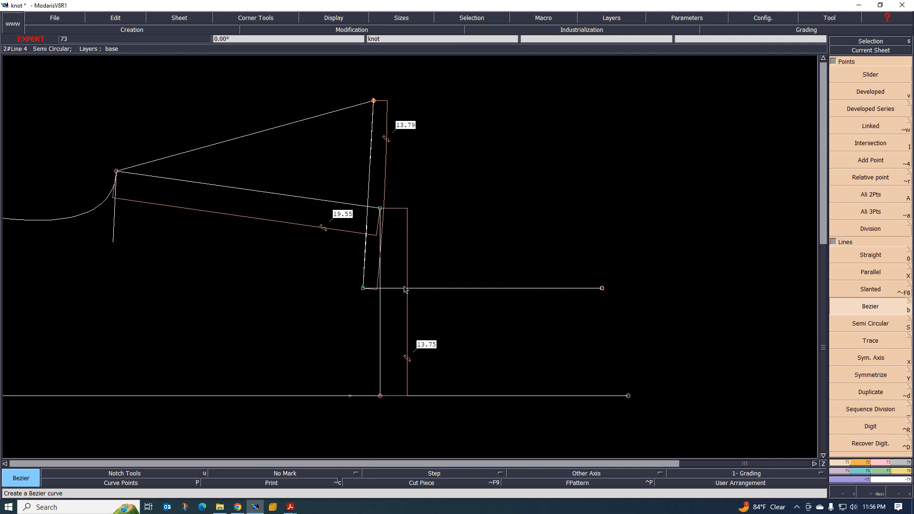
{"action": "scroll", "coordinate": [406, 289], "scroll_direction": "up", "scroll_amount": 1}
{"action": "scroll", "coordinate": [364, 310], "scroll_direction": "down", "scroll_amount": 2}
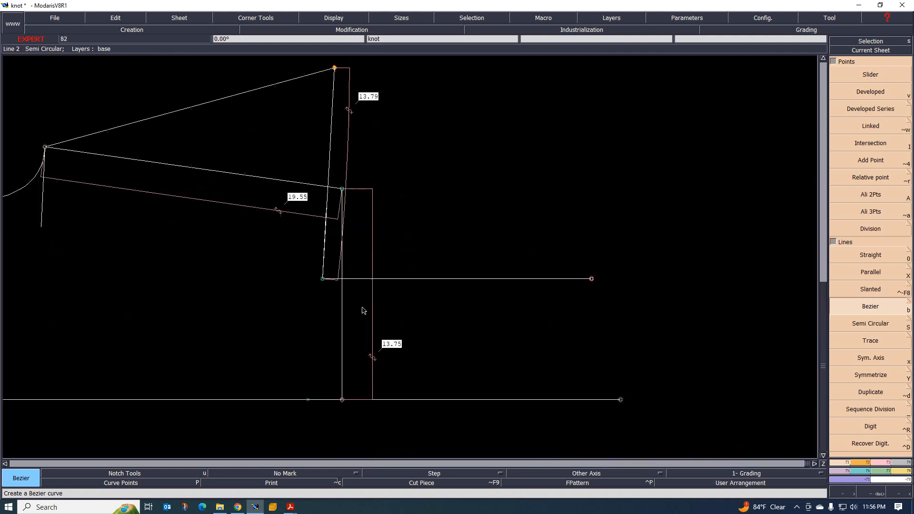
{"action": "scroll", "coordinate": [345, 300], "scroll_direction": "up", "scroll_amount": 1}
{"action": "scroll", "coordinate": [391, 299], "scroll_direction": "down", "scroll_amount": 2}
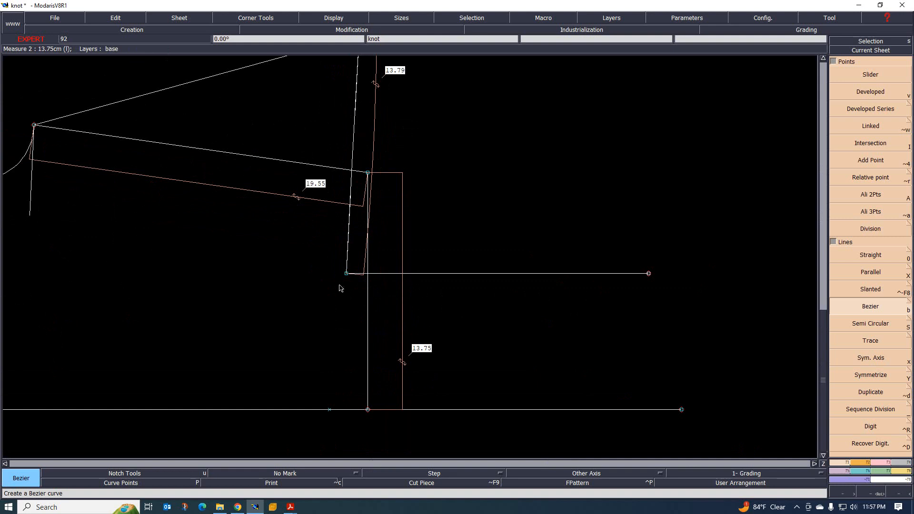
Add a developed point on the knot line, measured from the line's inner end
{"action": "left_click", "coordinate": [871, 94]}
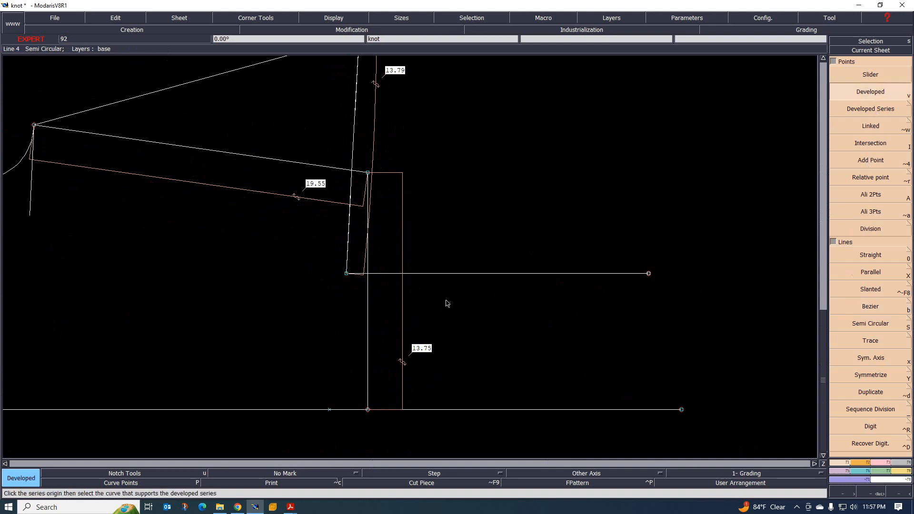
{"action": "left_click", "coordinate": [350, 275]}
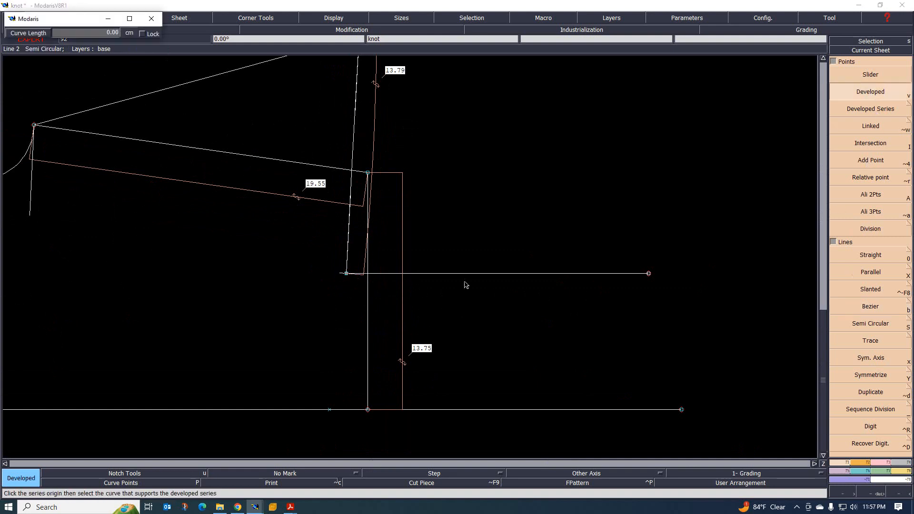
{"action": "left_click", "coordinate": [516, 291]}
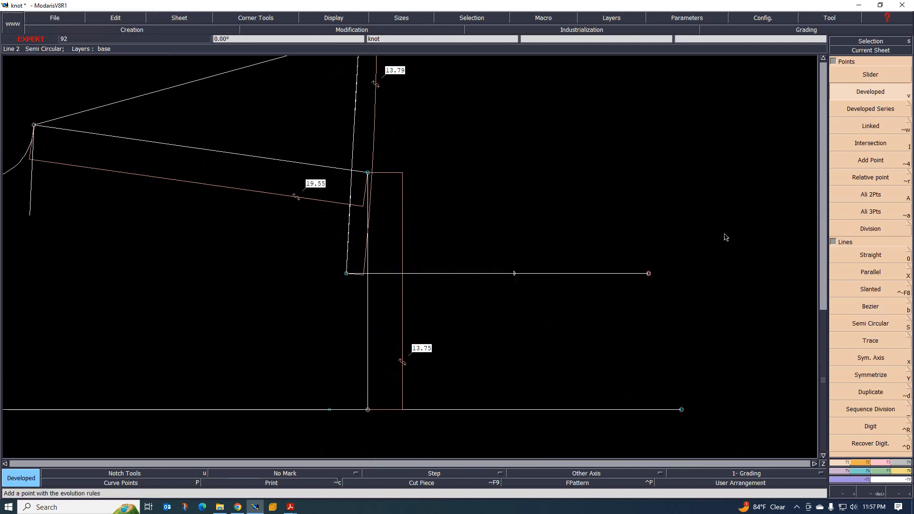
Constrain the developed point's distance along the knot line to the vertical hem edge's 13.75 cm measure
{"action": "left_click", "coordinate": [885, 464]}
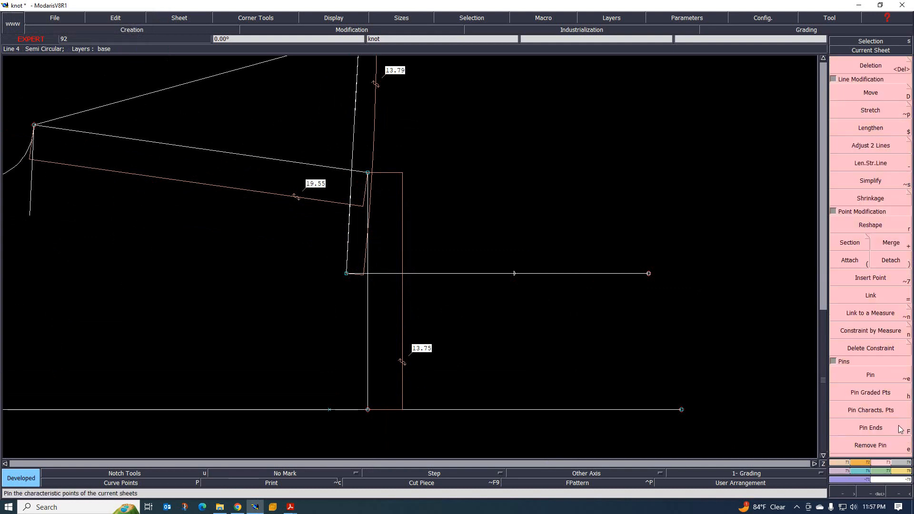
{"action": "left_click", "coordinate": [886, 332]}
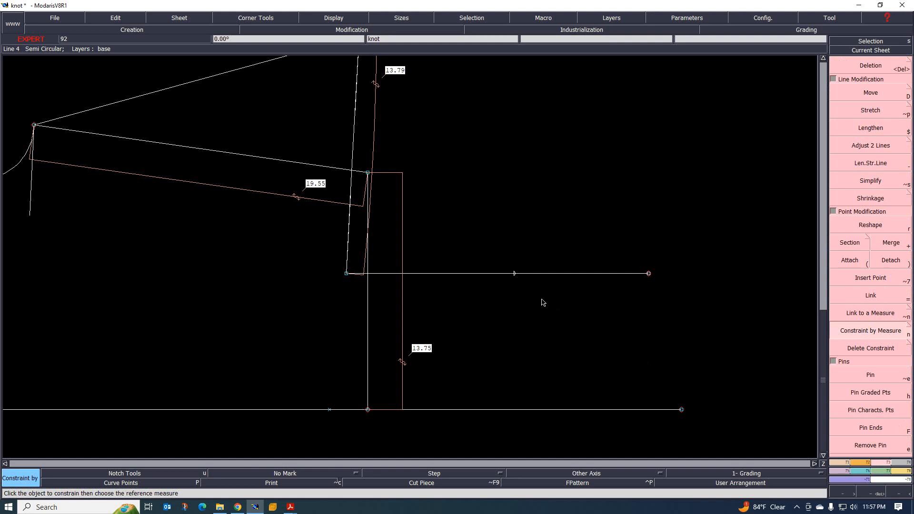
{"action": "left_click", "coordinate": [515, 274]}
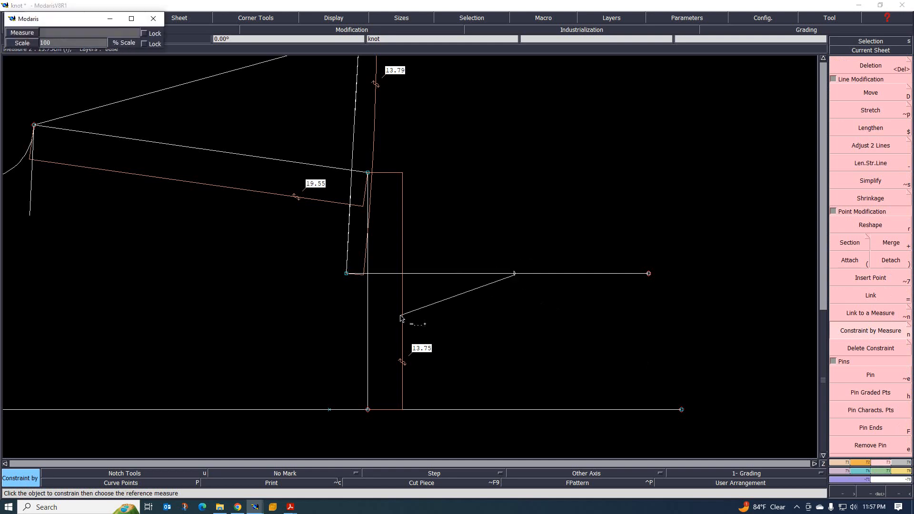
{"action": "left_click", "coordinate": [403, 312]}
{"action": "left_click", "coordinate": [458, 330]}
{"action": "scroll", "coordinate": [579, 265], "scroll_direction": "up", "scroll_amount": 1}
{"action": "scroll", "coordinate": [602, 290], "scroll_direction": "down", "scroll_amount": 1}
{"action": "scroll", "coordinate": [595, 288], "scroll_direction": "up", "scroll_amount": 3}
{"action": "scroll", "coordinate": [653, 282], "scroll_direction": "down", "scroll_amount": 2}
{"action": "scroll", "coordinate": [640, 275], "scroll_direction": "down", "scroll_amount": 3}
{"action": "scroll", "coordinate": [585, 282], "scroll_direction": "up", "scroll_amount": 2}
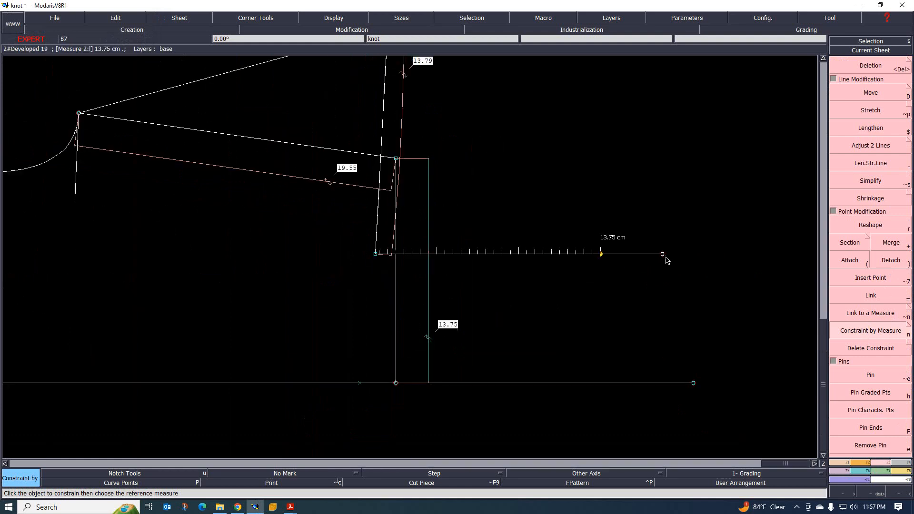
{"action": "scroll", "coordinate": [622, 253], "scroll_direction": "up", "scroll_amount": 2}
{"action": "scroll", "coordinate": [589, 260], "scroll_direction": "up", "scroll_amount": 4}
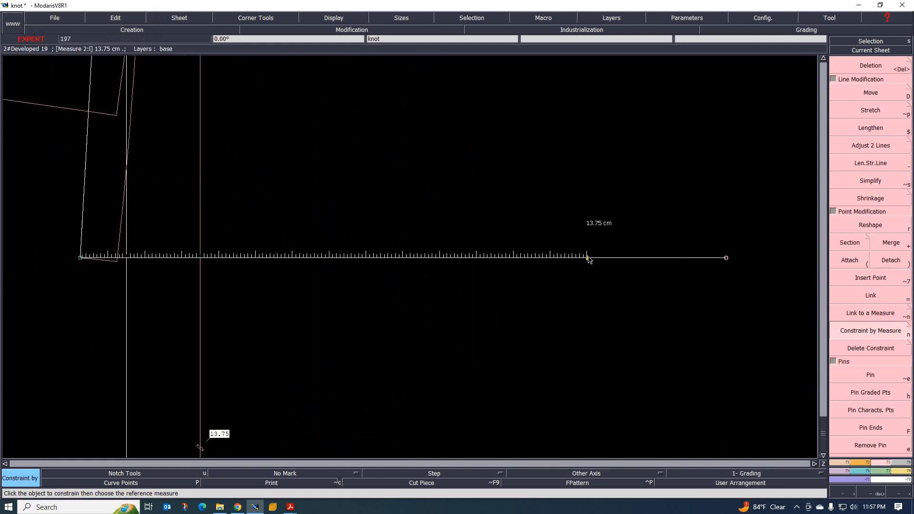
{"action": "scroll", "coordinate": [571, 275], "scroll_direction": "down", "scroll_amount": 3}
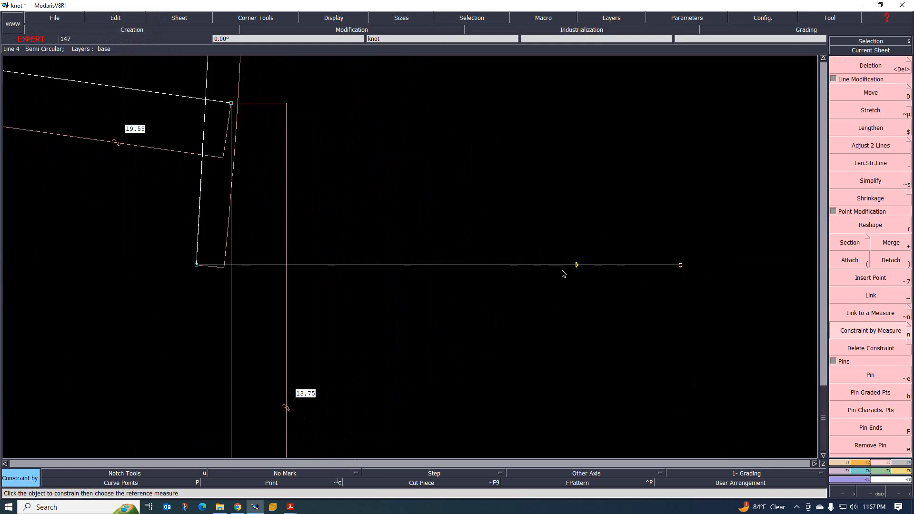
{"action": "scroll", "coordinate": [469, 278], "scroll_direction": "down", "scroll_amount": 4}
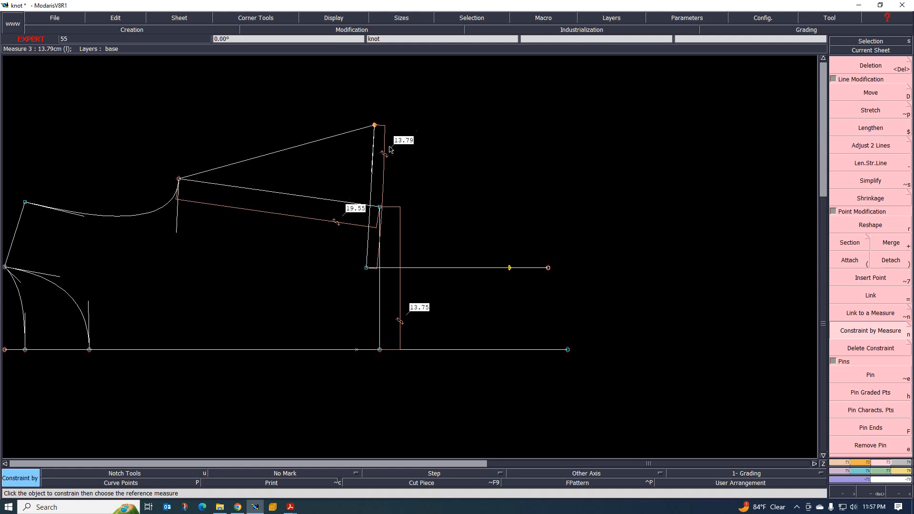
Reshape the knot line's outer end inward horizontally so it ends just beyond the constrained point
{"action": "left_click", "coordinate": [356, 131]}
{"action": "scroll", "coordinate": [362, 129], "scroll_direction": "up", "scroll_amount": 4}
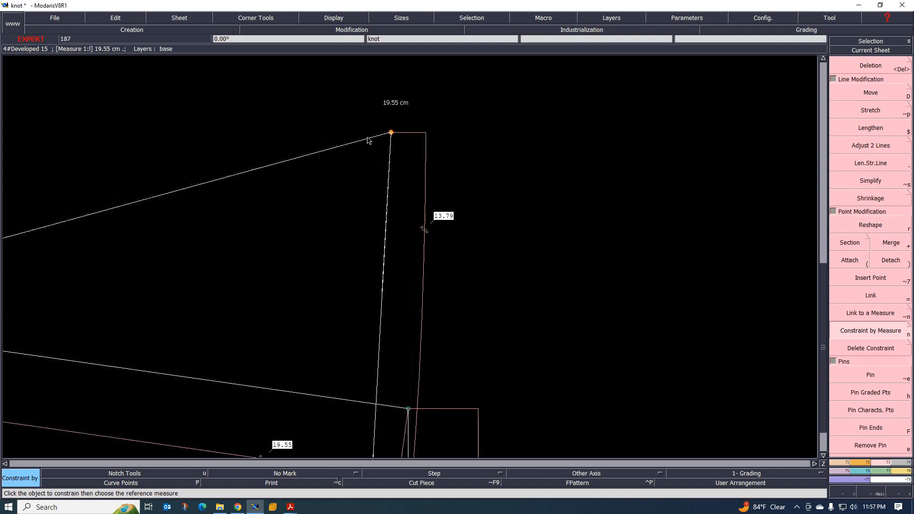
{"action": "key", "text": "Home"}
{"action": "scroll", "coordinate": [525, 293], "scroll_direction": "up", "scroll_amount": 3}
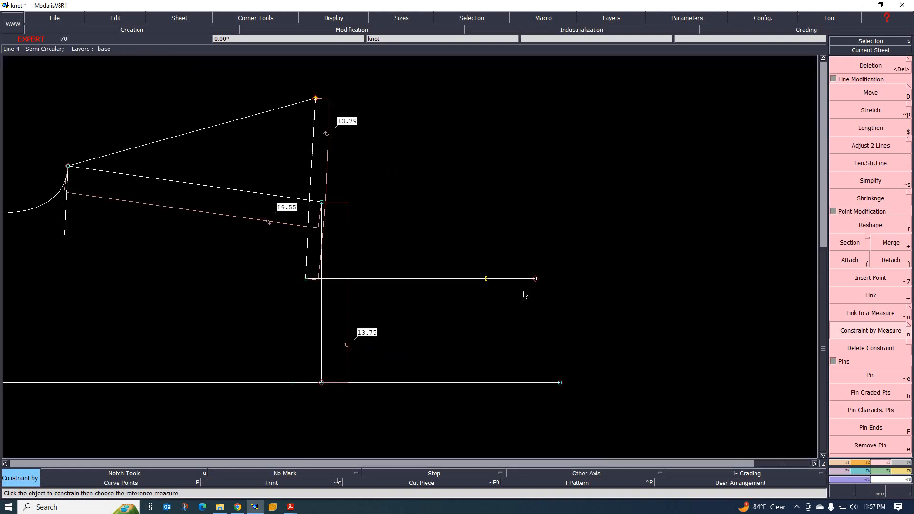
{"action": "scroll", "coordinate": [493, 293], "scroll_direction": "down", "scroll_amount": 2}
{"action": "scroll", "coordinate": [460, 275], "scroll_direction": "up", "scroll_amount": 1}
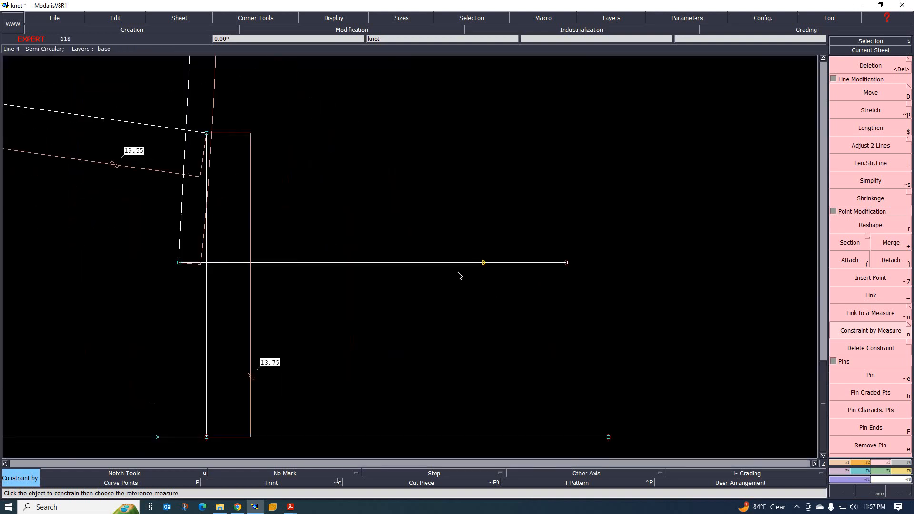
{"action": "scroll", "coordinate": [473, 274], "scroll_direction": "up", "scroll_amount": 2}
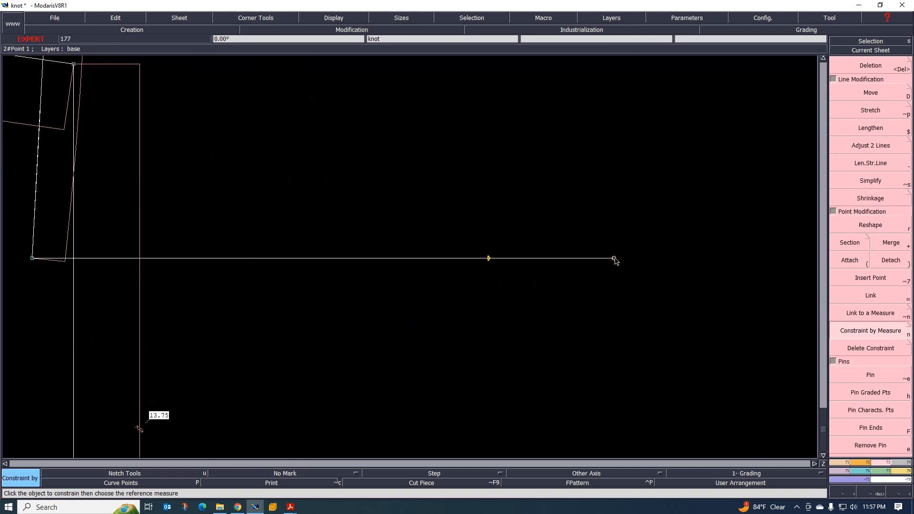
{"action": "key", "text": "r"}
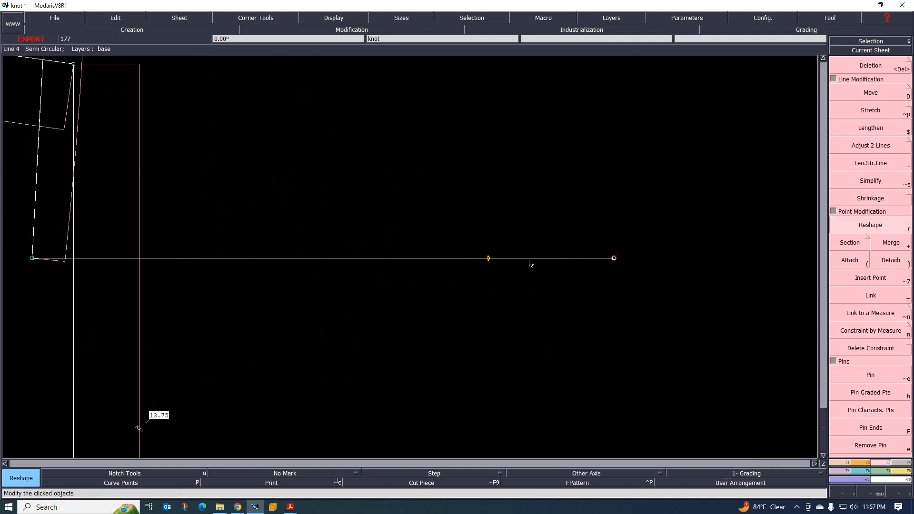
{"action": "left_click", "coordinate": [614, 260]}
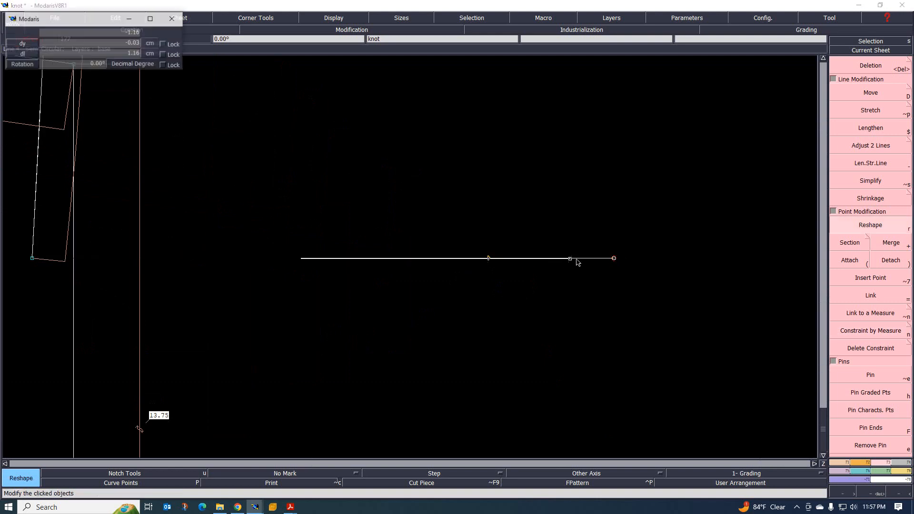
{"action": "left_click", "coordinate": [532, 260]}
{"action": "scroll", "coordinate": [550, 266], "scroll_direction": "down", "scroll_amount": 1}
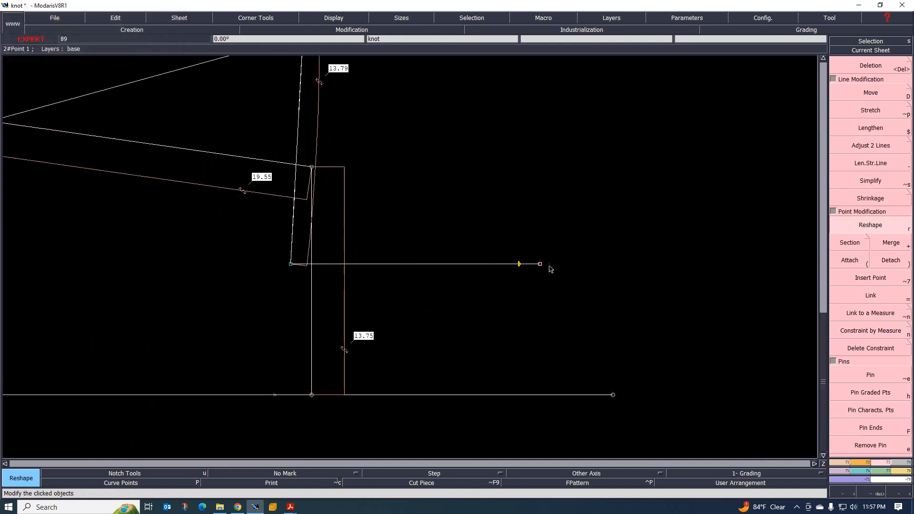
{"action": "scroll", "coordinate": [550, 268], "scroll_direction": "down", "scroll_amount": 2}
{"action": "scroll", "coordinate": [548, 269], "scroll_direction": "up", "scroll_amount": 1}
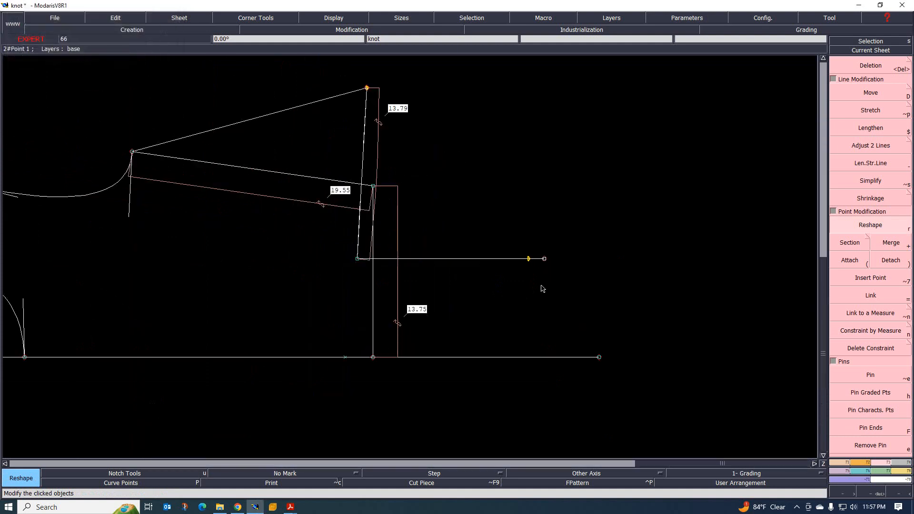
Align the centre front line's outer end vertically with the knot line's outer end using Ali 2Pts
{"action": "left_click", "coordinate": [844, 463]}
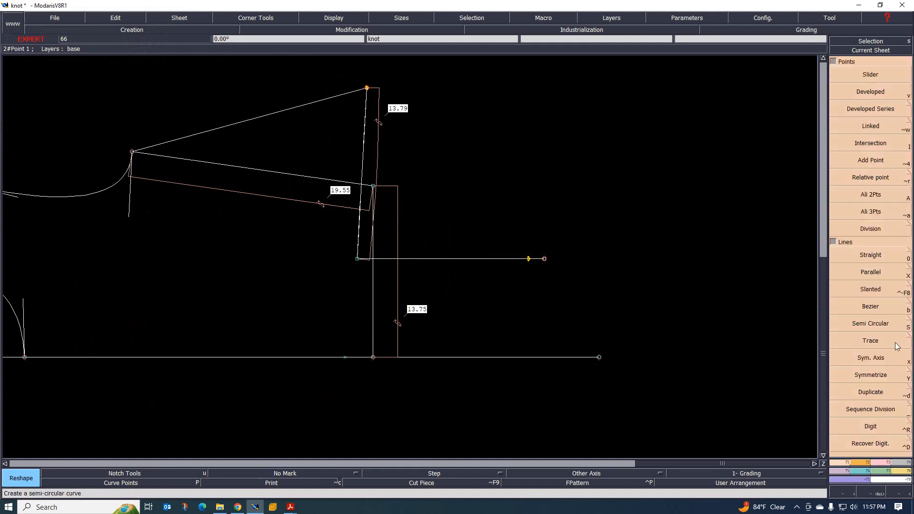
{"action": "left_click", "coordinate": [880, 193]}
{"action": "left_click", "coordinate": [545, 260]}
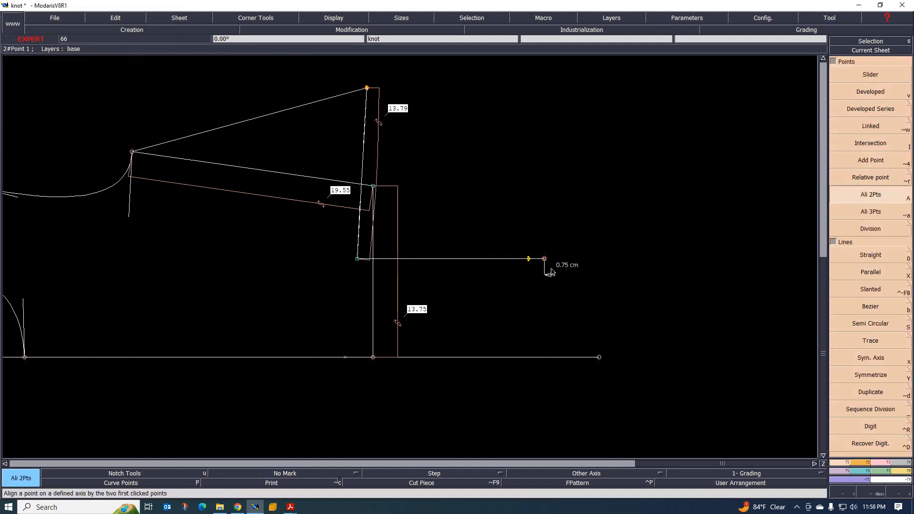
{"action": "left_click", "coordinate": [599, 358]}
{"action": "scroll", "coordinate": [476, 337], "scroll_direction": "down", "scroll_amount": 1}
{"action": "scroll", "coordinate": [483, 336], "scroll_direction": "up", "scroll_amount": 1}
{"action": "scroll", "coordinate": [519, 308], "scroll_direction": "up", "scroll_amount": 1}
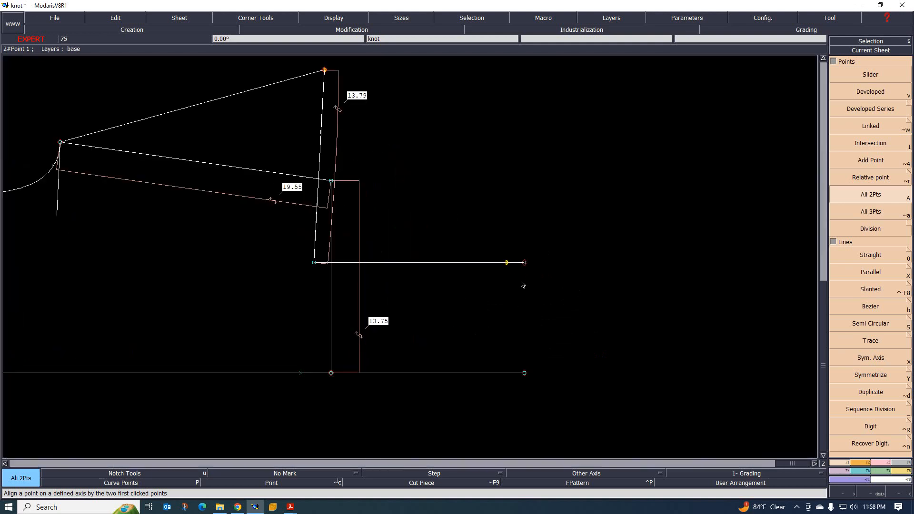
{"action": "scroll", "coordinate": [523, 287], "scroll_direction": "up", "scroll_amount": 1}
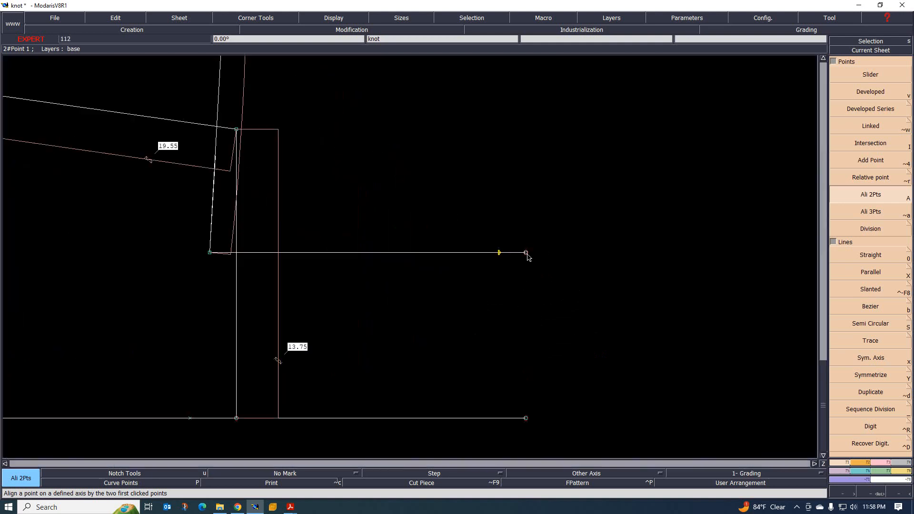
Close the knot extension with a straight line between the outer ends of the knot line and centre front line
{"action": "key", "text": "0"}
{"action": "left_click", "coordinate": [525, 253]}
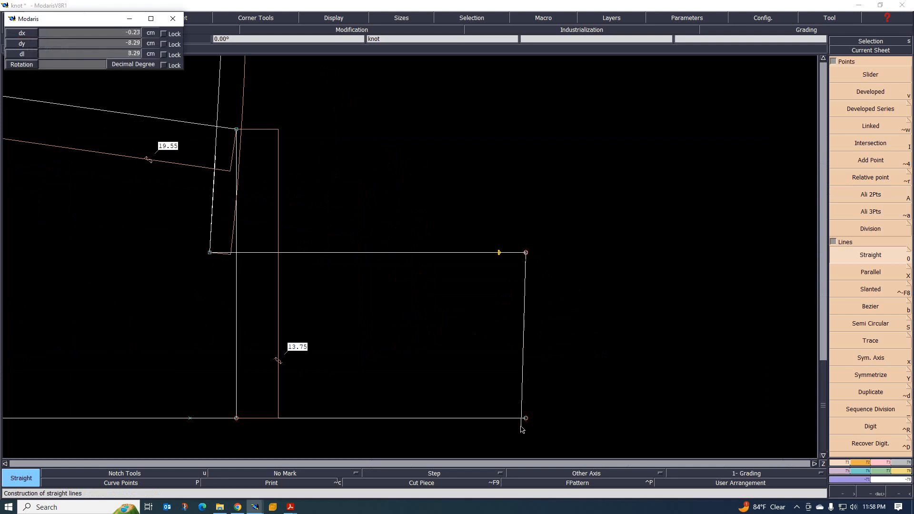
{"action": "left_click", "coordinate": [526, 419]}
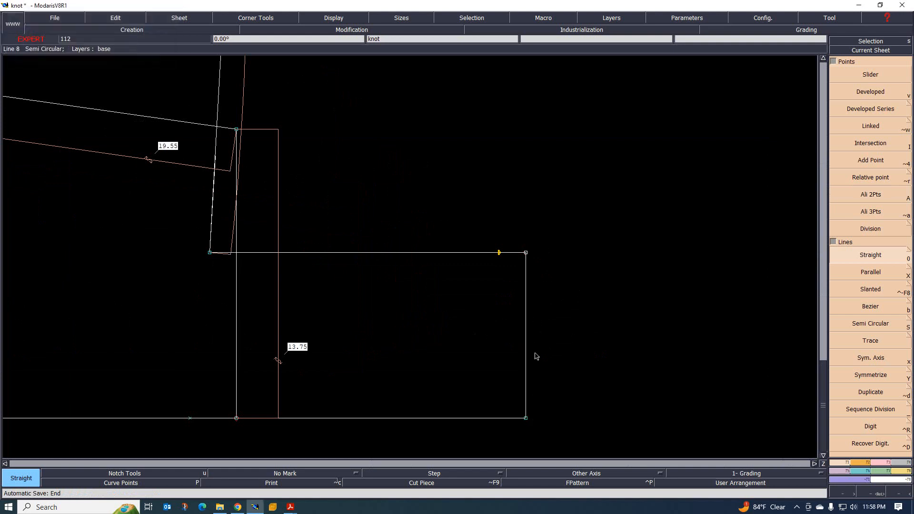
{"action": "scroll", "coordinate": [537, 362], "scroll_direction": "down", "scroll_amount": 2}
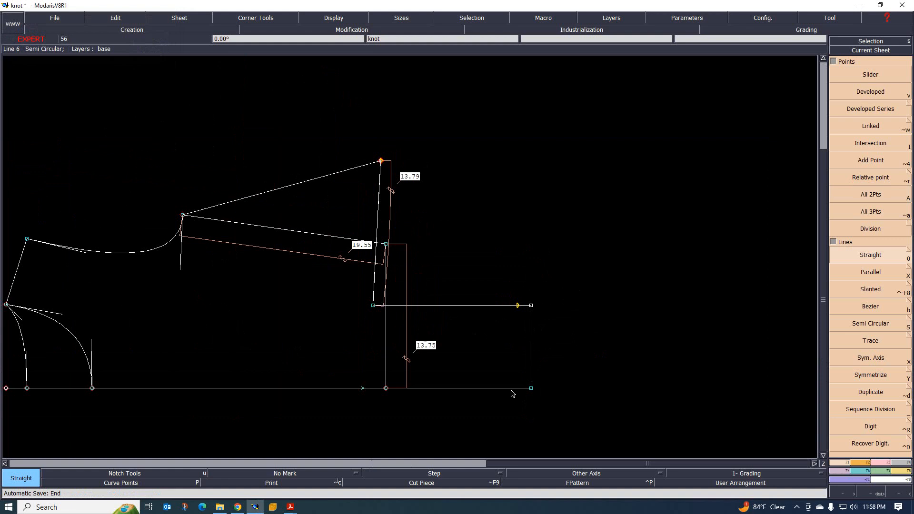
Check the cross motif and front hem in the TSH042-53 aw.pdf artwork and return to the pattern in Modaris
{"action": "left_click", "coordinate": [290, 508]}
{"action": "left_click", "coordinate": [336, 469]}
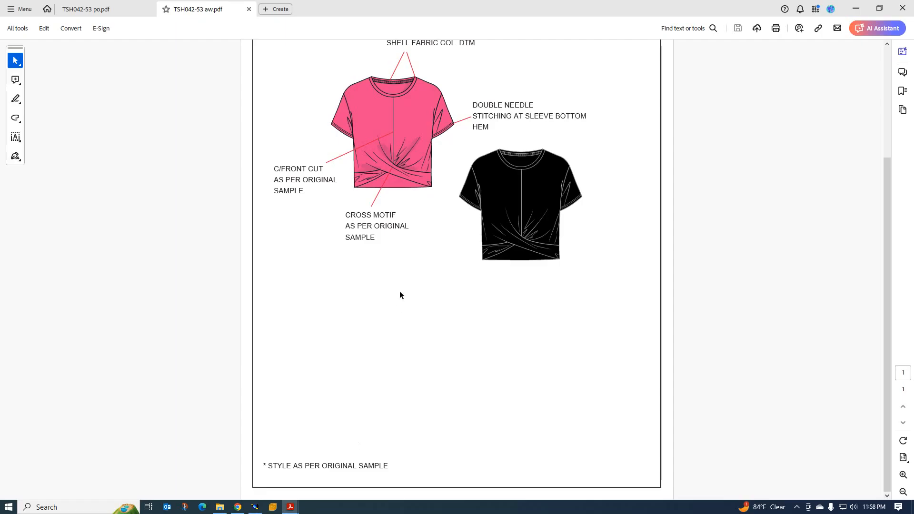
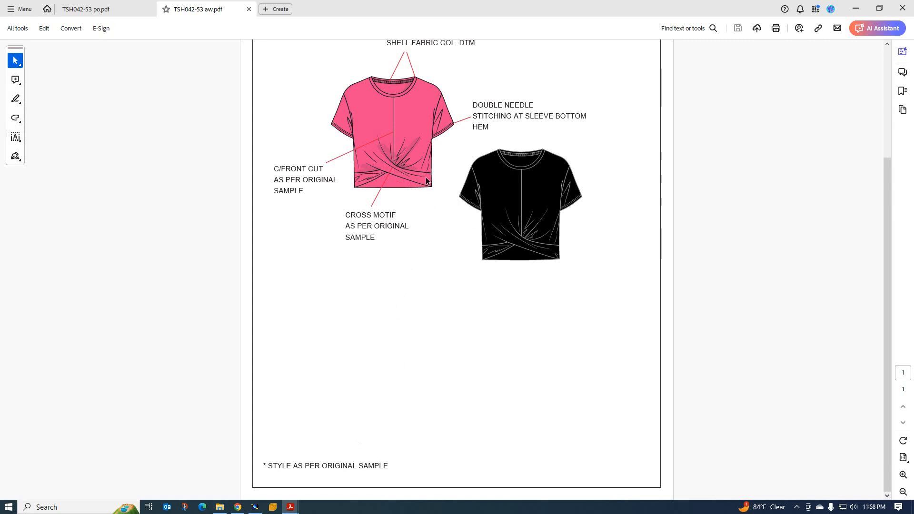
{"action": "left_click", "coordinate": [255, 507]}
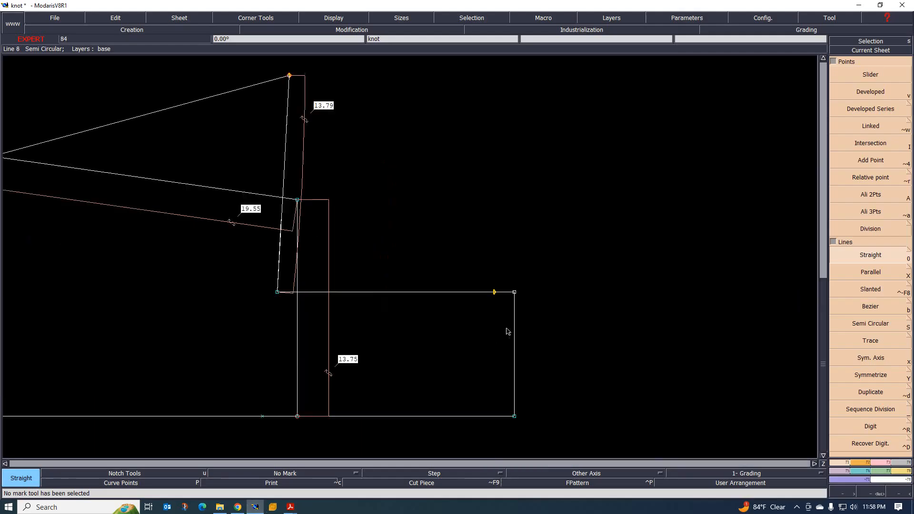
{"action": "left_click", "coordinate": [872, 230]}
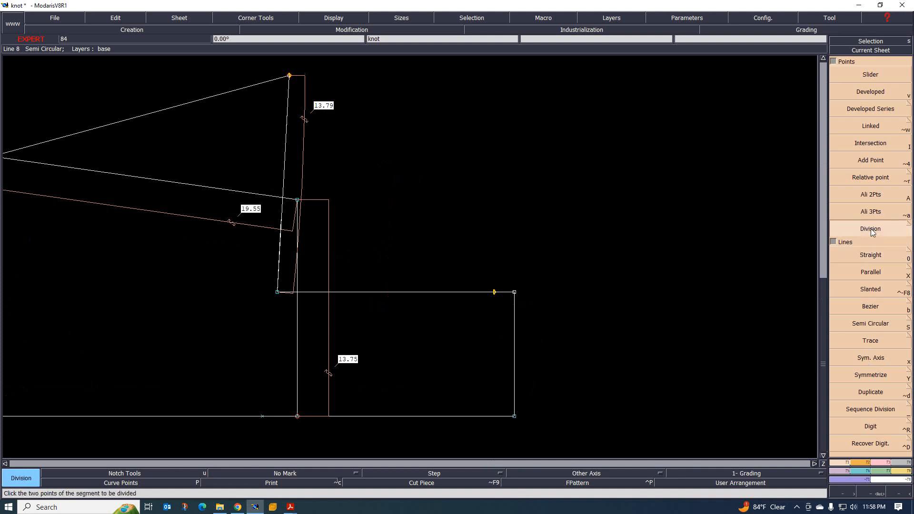
{"action": "left_click", "coordinate": [516, 413]}
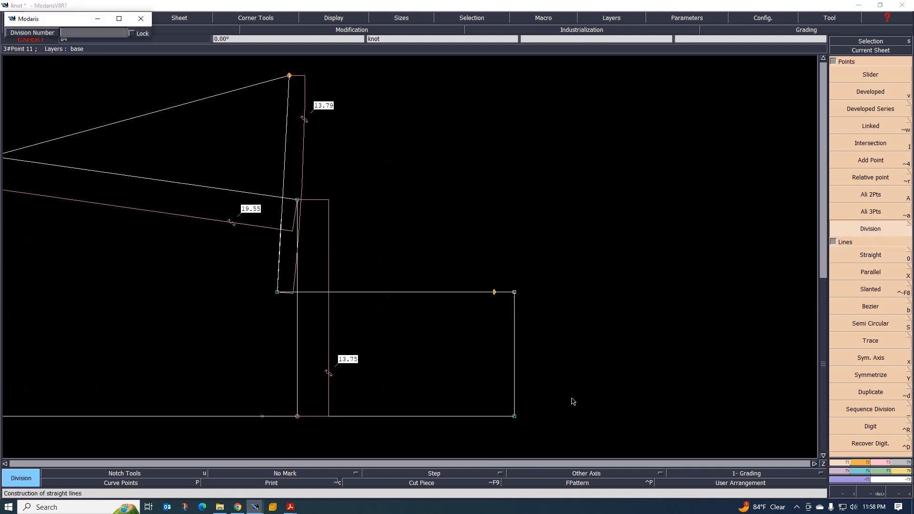
{"action": "key", "text": "Return"}
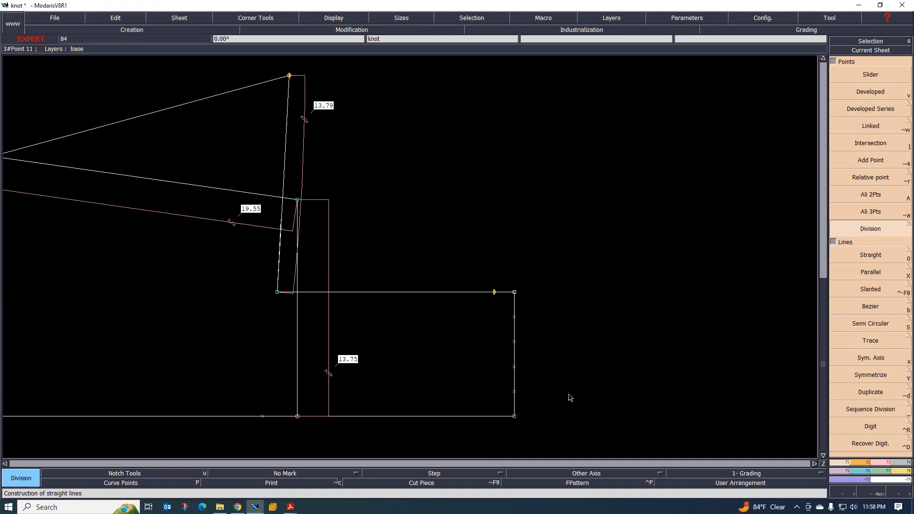
{"action": "key", "text": "ctrl+z"}
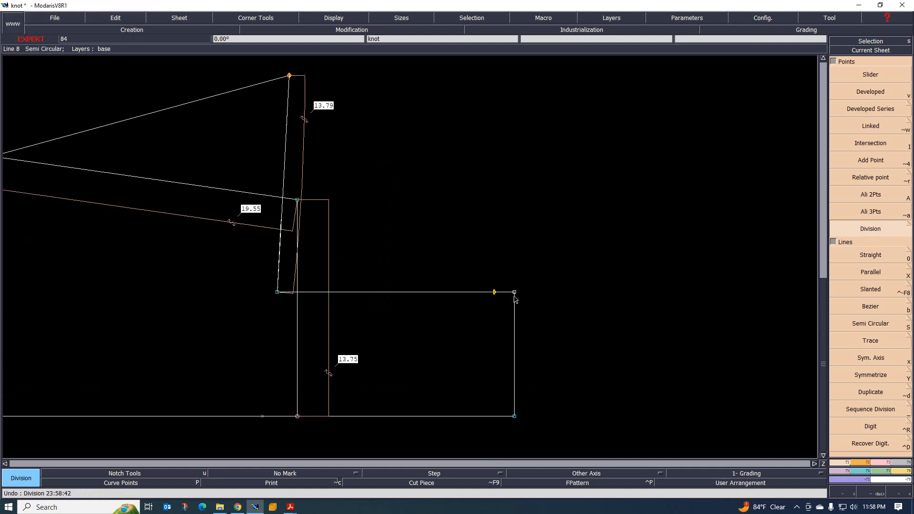
Divide the knot extension's outer closing line into 4 equal parts with Division
{"action": "left_click", "coordinate": [515, 414]}
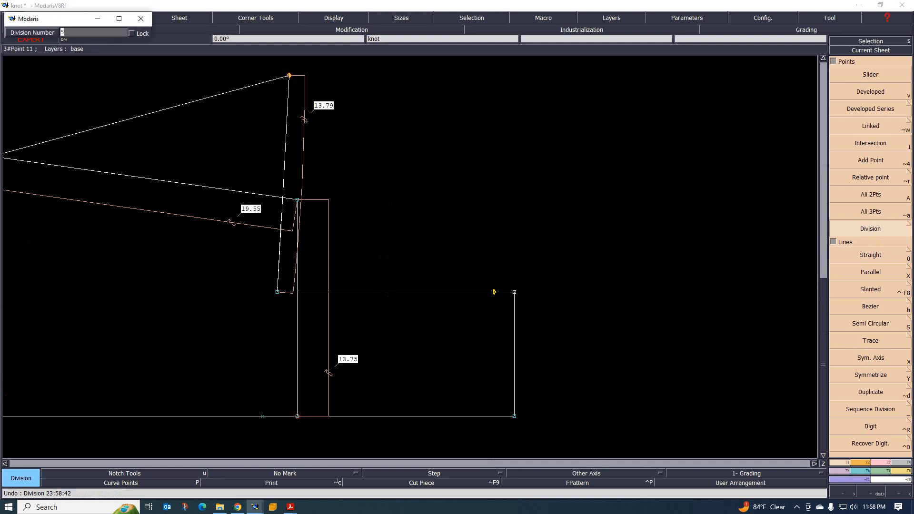
{"action": "type", "text": "4"}
{"action": "key", "text": "Return"}
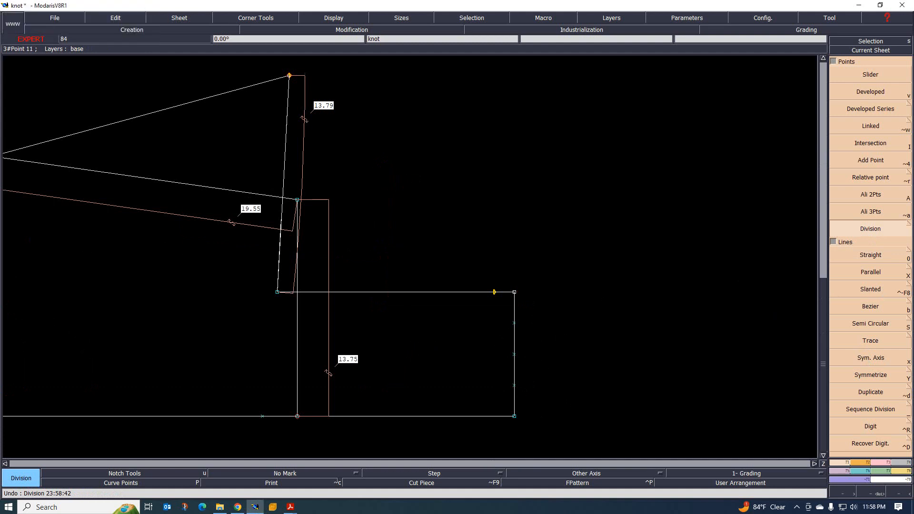
Draw three straight lines from the division points on the knot extension's closing line inward past the vertical hem line
{"action": "scroll", "coordinate": [394, 402], "scroll_direction": "down", "scroll_amount": 2}
{"action": "scroll", "coordinate": [477, 379], "scroll_direction": "up", "scroll_amount": 1}
{"action": "scroll", "coordinate": [506, 371], "scroll_direction": "up", "scroll_amount": 2}
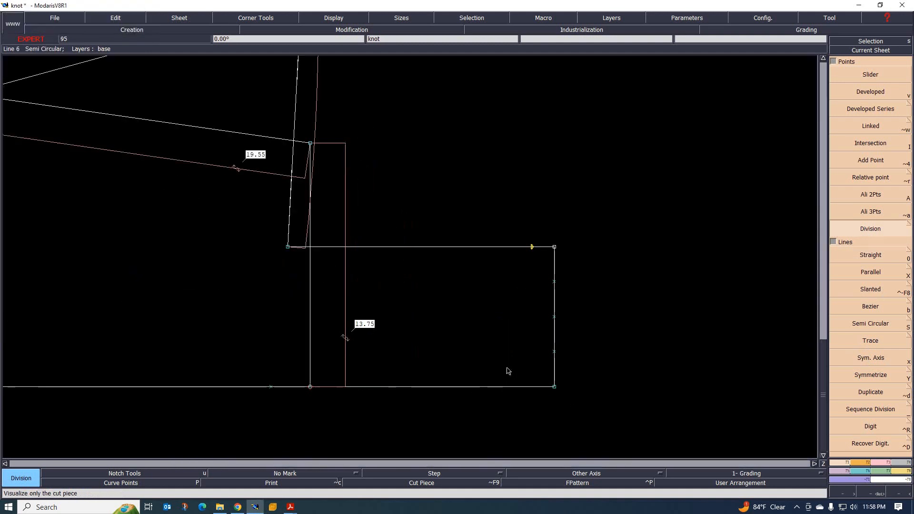
{"action": "scroll", "coordinate": [508, 361], "scroll_direction": "down", "scroll_amount": 1}
{"action": "scroll", "coordinate": [508, 367], "scroll_direction": "up", "scroll_amount": 1}
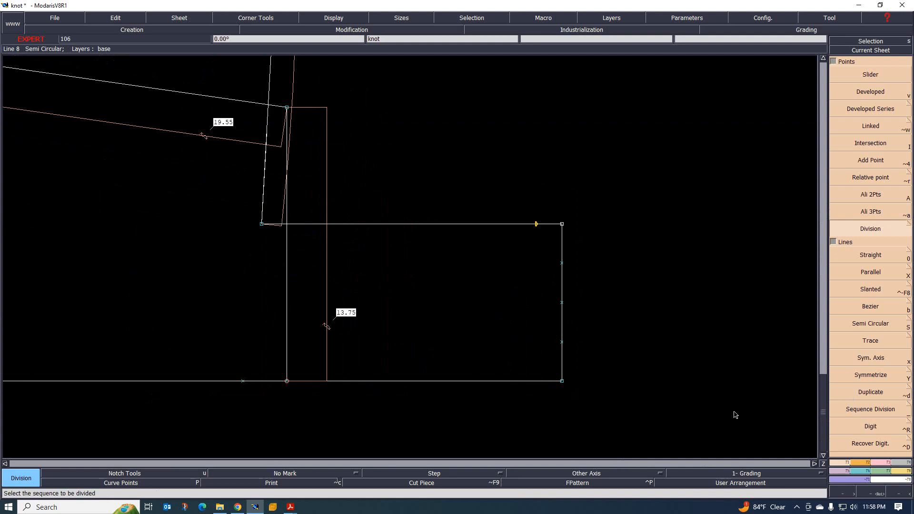
{"action": "key", "text": "0"}
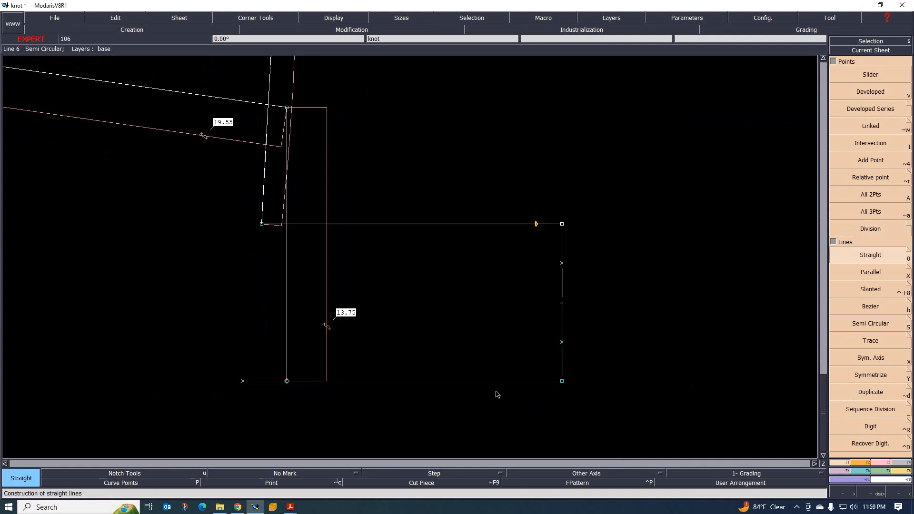
{"action": "left_click", "coordinate": [562, 342]}
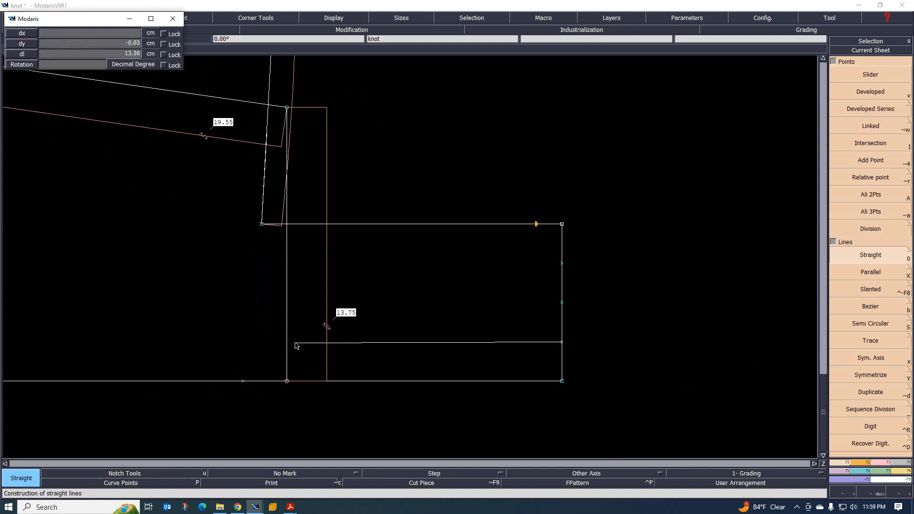
{"action": "left_click", "coordinate": [284, 343]}
{"action": "left_click", "coordinate": [562, 302]}
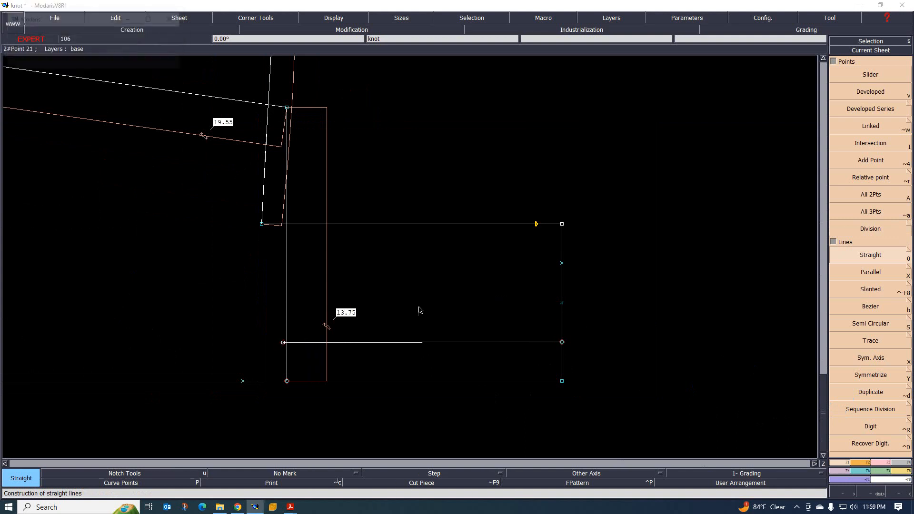
{"action": "left_click", "coordinate": [218, 297]}
{"action": "left_click", "coordinate": [563, 262]}
{"action": "left_click", "coordinate": [241, 260]}
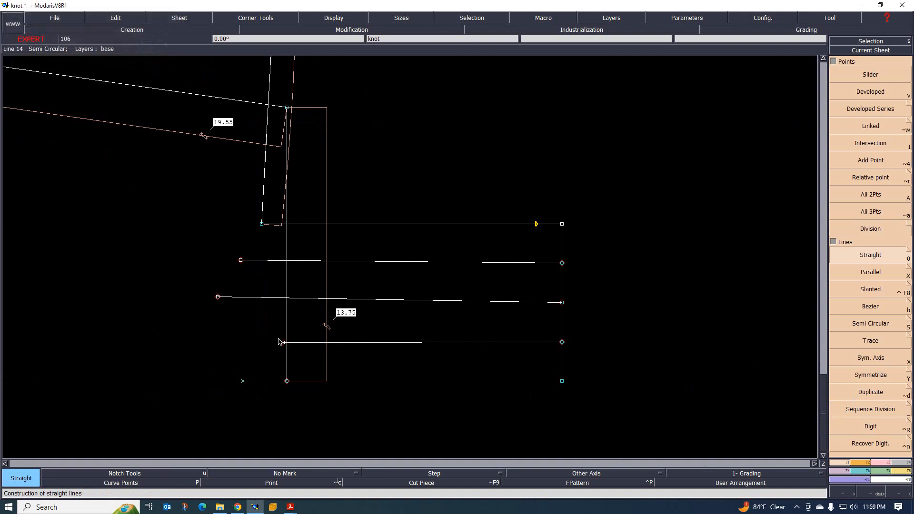
Reshape the inner end of the lowest division line about 3.3 cm further inward past the hem line
{"action": "left_click", "coordinate": [283, 344]}
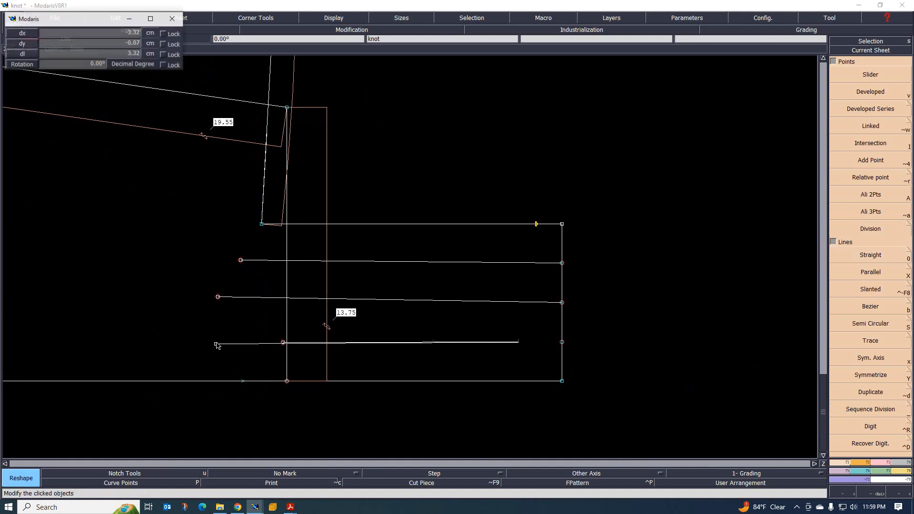
{"action": "left_click", "coordinate": [214, 343]}
{"action": "key", "text": "Escape"}
Level the three division lines horizontally by aligning their inner ends with their division points using Ali 2Pts
{"action": "scroll", "coordinate": [289, 297], "scroll_direction": "down", "scroll_amount": 2}
{"action": "scroll", "coordinate": [289, 297], "scroll_direction": "up", "scroll_amount": 1}
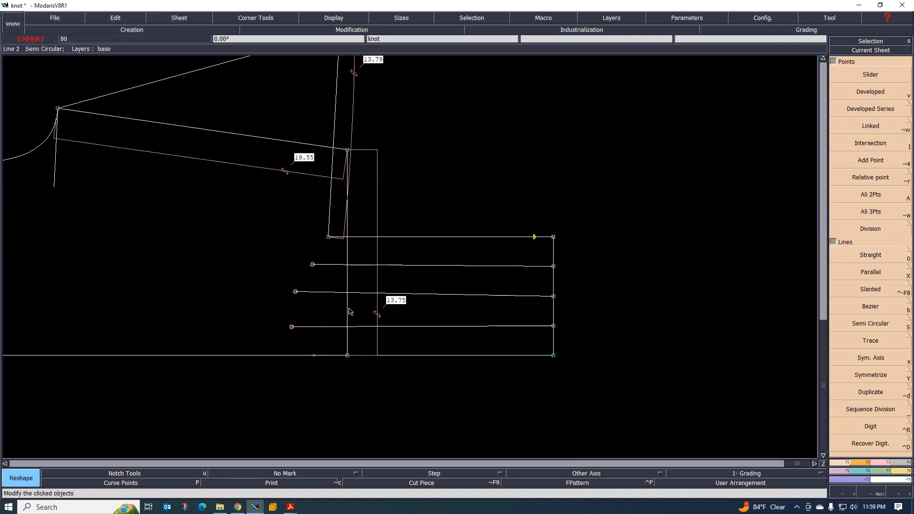
{"action": "scroll", "coordinate": [543, 337], "scroll_direction": "up", "scroll_amount": 1}
{"action": "left_click", "coordinate": [893, 202]}
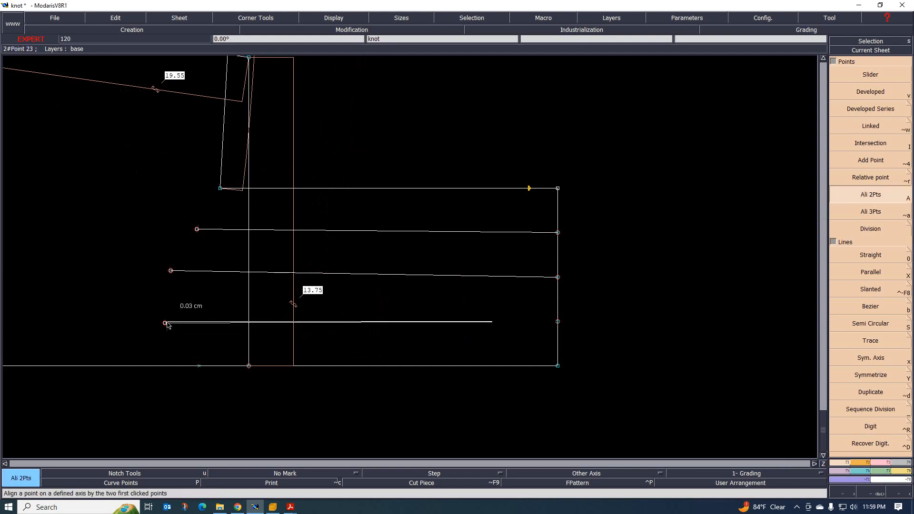
{"action": "left_click", "coordinate": [557, 277]}
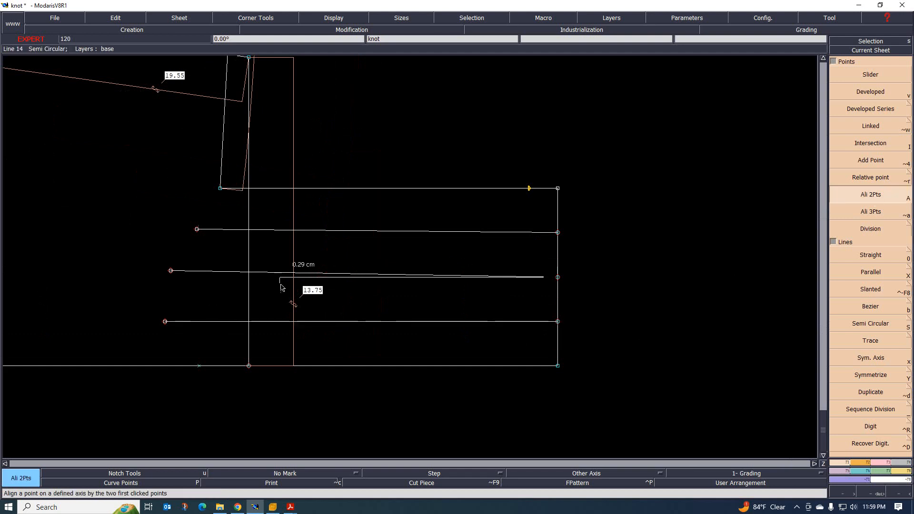
{"action": "left_click", "coordinate": [171, 270]}
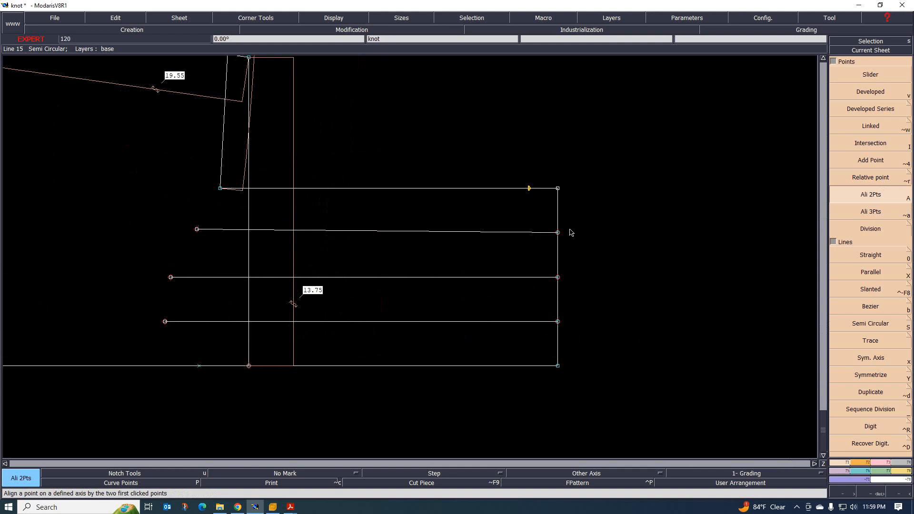
{"action": "left_click", "coordinate": [557, 233]}
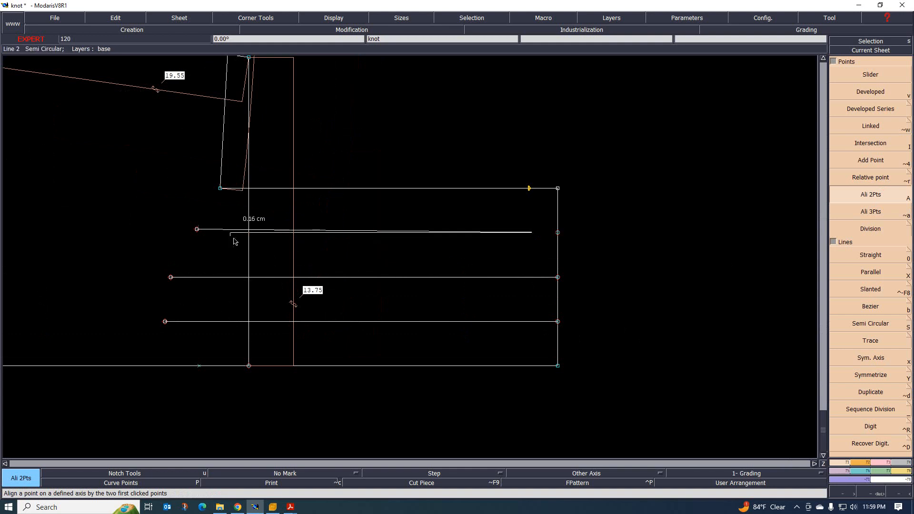
{"action": "left_click", "coordinate": [197, 230]}
Align the inner ends of the three division lines vertically under the knot line's inner end using Ali 2Pts
{"action": "left_click", "coordinate": [220, 189]}
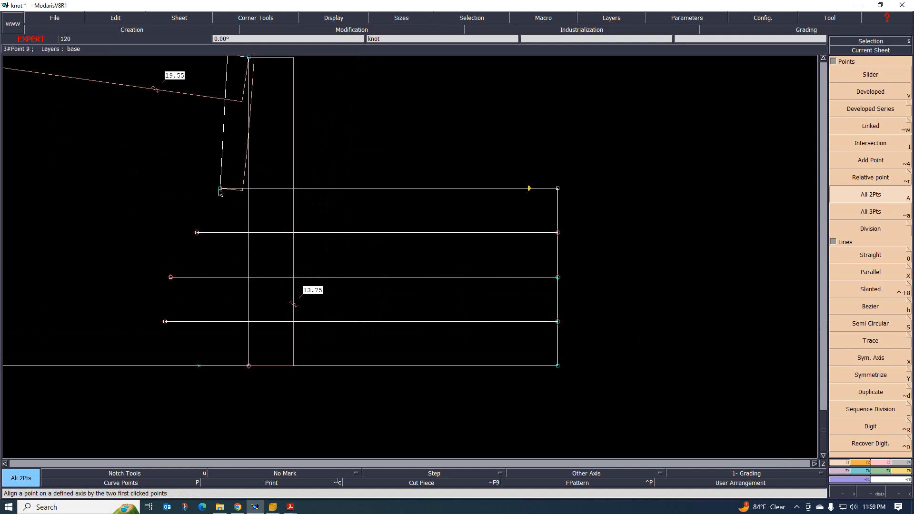
{"action": "left_click", "coordinate": [197, 233]}
{"action": "left_click", "coordinate": [220, 233]}
{"action": "left_click", "coordinate": [171, 277]}
{"action": "left_click", "coordinate": [221, 278]}
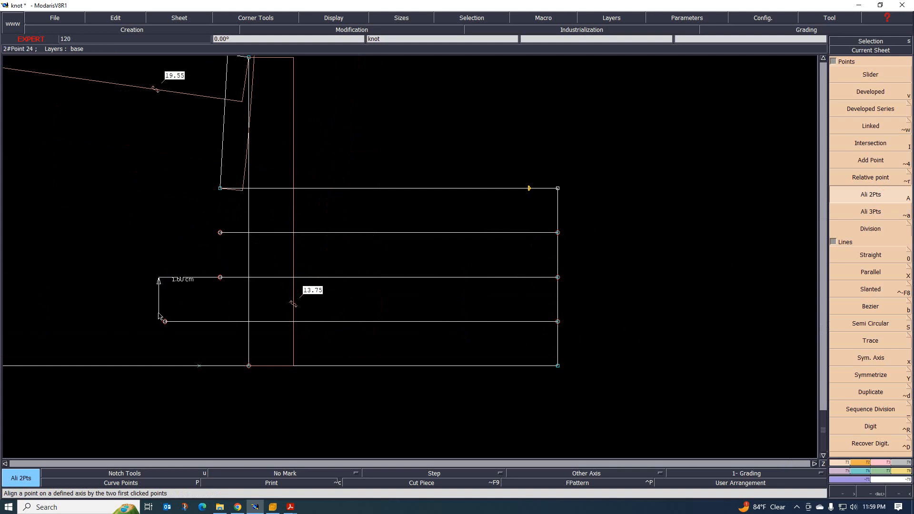
{"action": "left_click", "coordinate": [164, 322]}
{"action": "scroll", "coordinate": [294, 292], "scroll_direction": "down", "scroll_amount": 2}
{"action": "scroll", "coordinate": [292, 286], "scroll_direction": "up", "scroll_amount": 3}
{"action": "scroll", "coordinate": [292, 286], "scroll_direction": "down", "scroll_amount": 3}
{"action": "scroll", "coordinate": [343, 281], "scroll_direction": "up", "scroll_amount": 2}
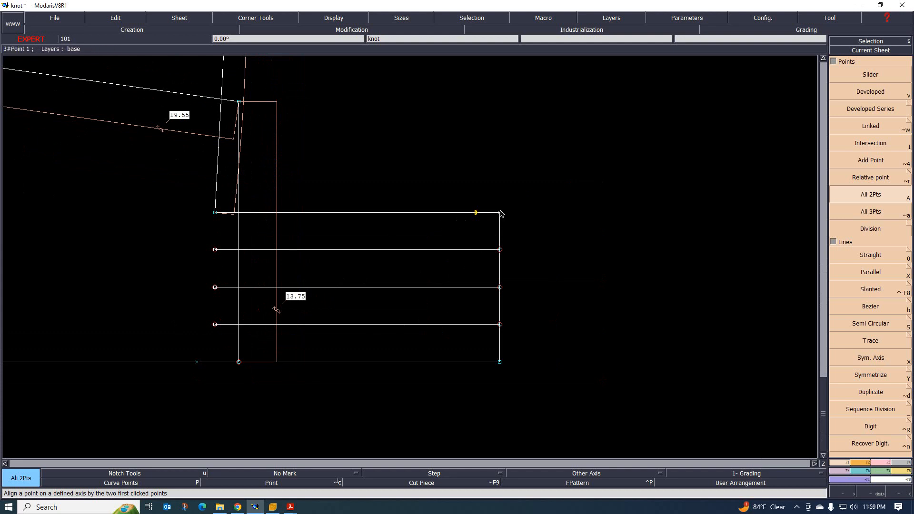
{"action": "key", "text": "Escape"}
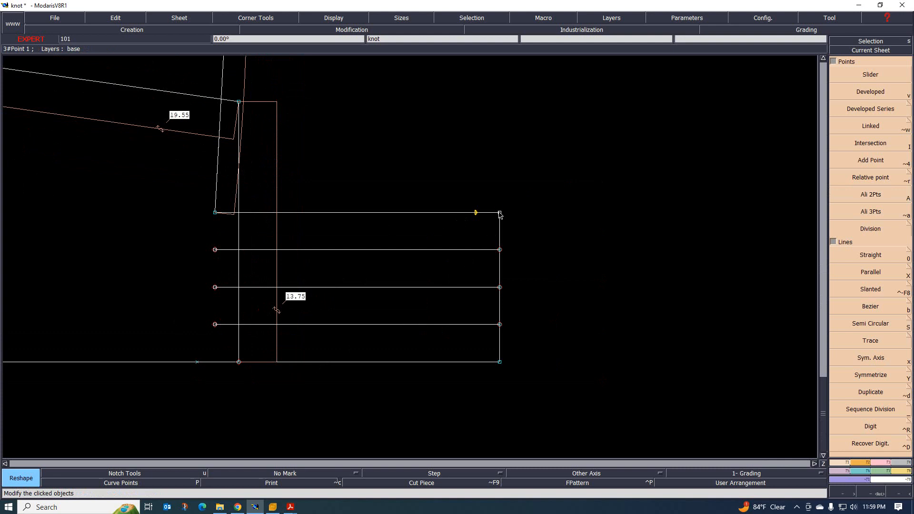
{"action": "left_click", "coordinate": [500, 214]}
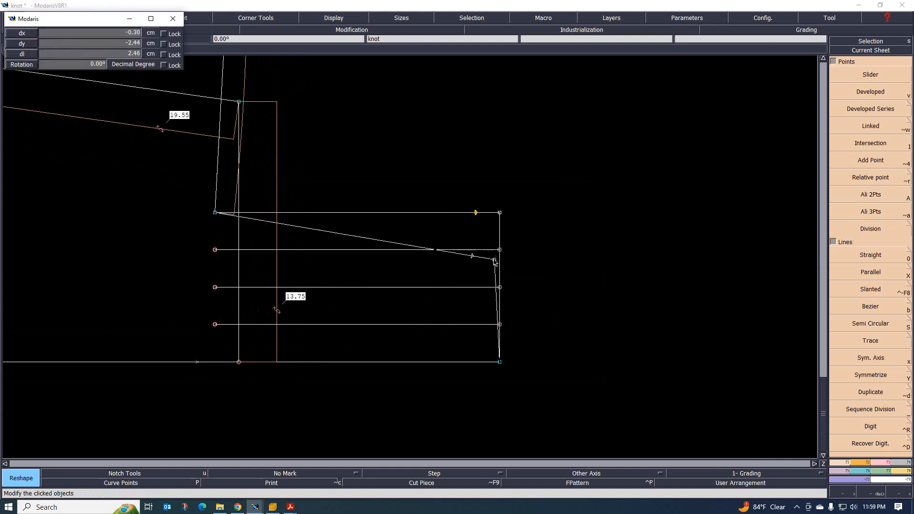
{"action": "left_click", "coordinate": [501, 214]}
{"action": "key", "text": "ctrl+z"}
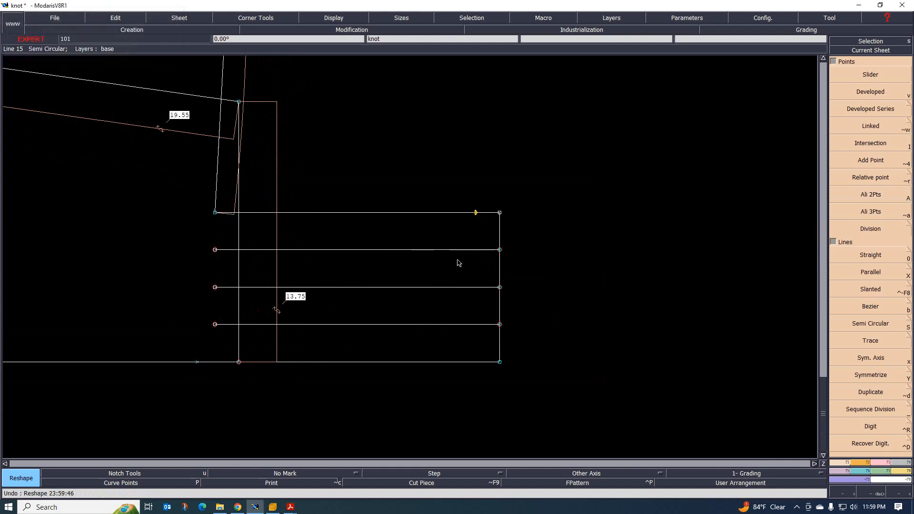
Examine the division lines and their end points along the knot extension's outer edge
{"action": "scroll", "coordinate": [459, 263], "scroll_direction": "up", "scroll_amount": 2}
{"action": "scroll", "coordinate": [472, 262], "scroll_direction": "down", "scroll_amount": 3}
{"action": "scroll", "coordinate": [480, 257], "scroll_direction": "up", "scroll_amount": 3}
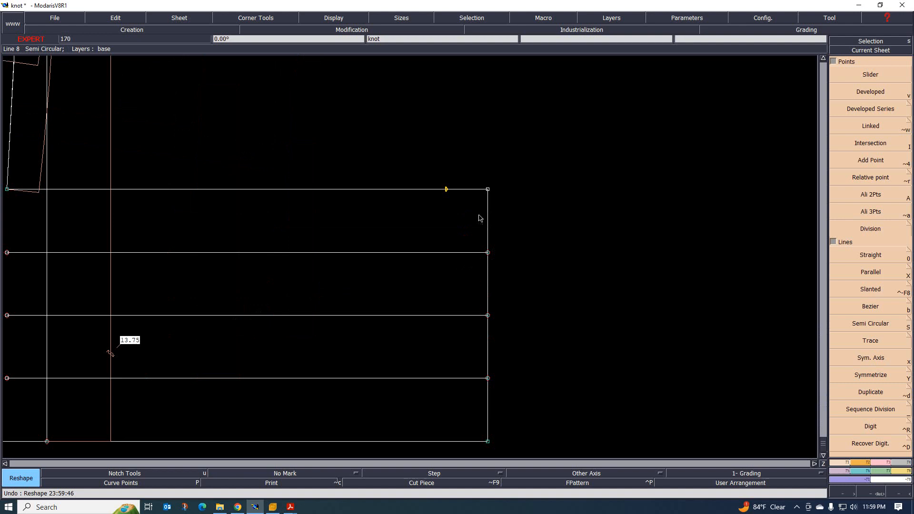
{"action": "scroll", "coordinate": [489, 250], "scroll_direction": "up", "scroll_amount": 1}
{"action": "scroll", "coordinate": [481, 250], "scroll_direction": "up", "scroll_amount": 1}
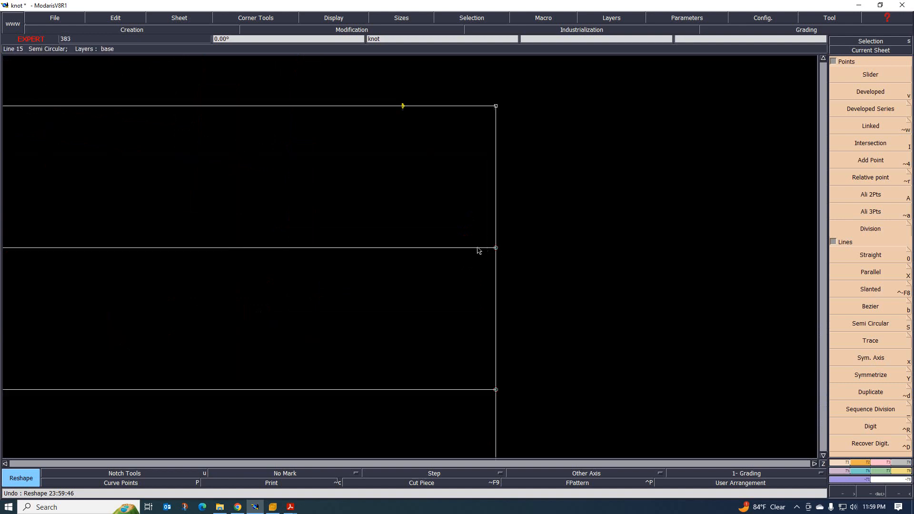
{"action": "scroll", "coordinate": [481, 246], "scroll_direction": "down", "scroll_amount": 3}
{"action": "scroll", "coordinate": [495, 248], "scroll_direction": "up", "scroll_amount": 1}
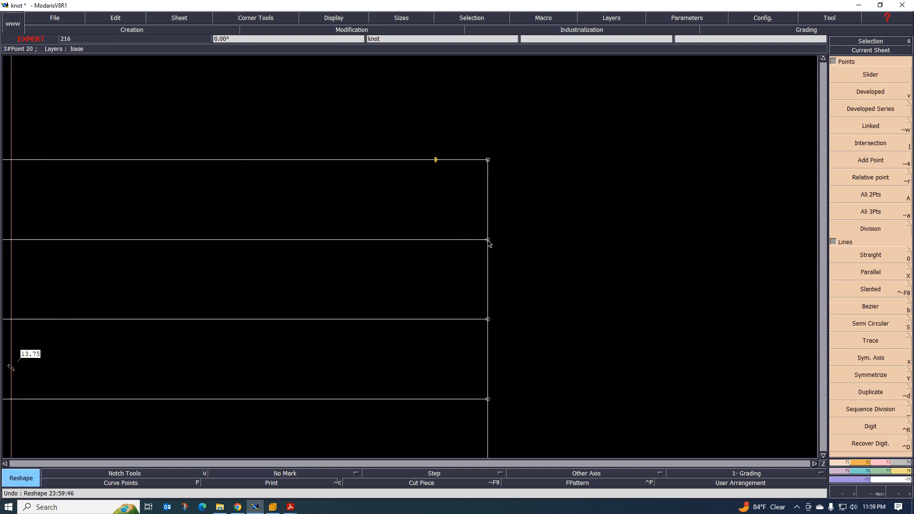
{"action": "scroll", "coordinate": [489, 242], "scroll_direction": "down", "scroll_amount": 2}
{"action": "scroll", "coordinate": [483, 245], "scroll_direction": "up", "scroll_amount": 1}
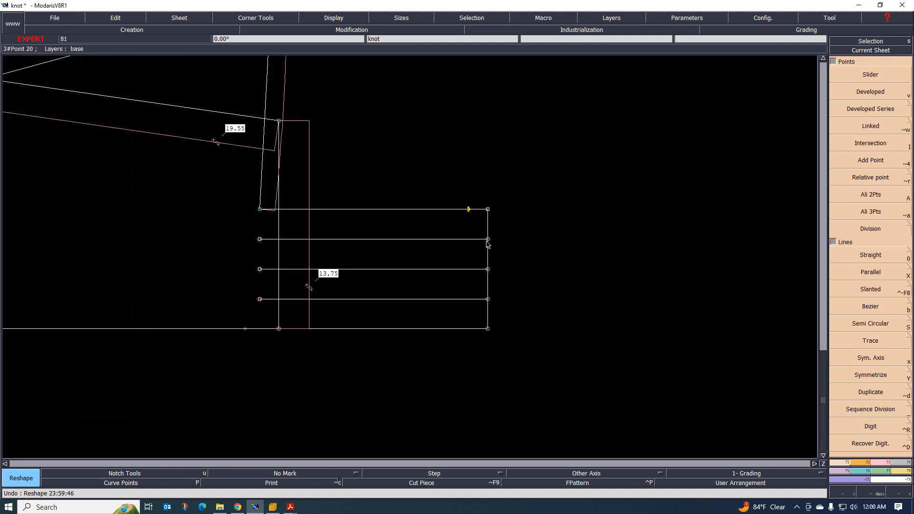
{"action": "scroll", "coordinate": [484, 245], "scroll_direction": "up", "scroll_amount": 1}
{"action": "scroll", "coordinate": [483, 245], "scroll_direction": "down", "scroll_amount": 2}
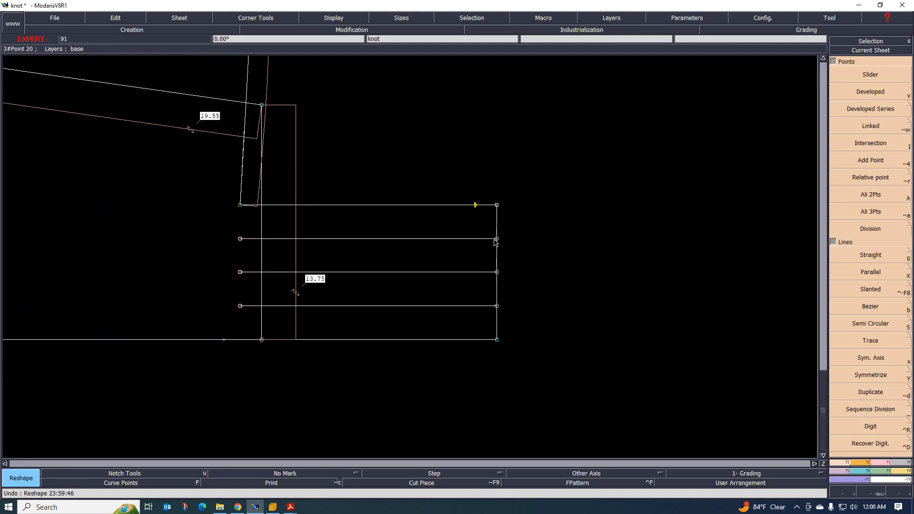
Place a developed point on the uppermost division line about 0.54 cm in from the extension's outer edge
{"action": "scroll", "coordinate": [493, 241], "scroll_direction": "up", "scroll_amount": 2}
{"action": "left_click", "coordinate": [871, 231]}
{"action": "left_click", "coordinate": [872, 93]}
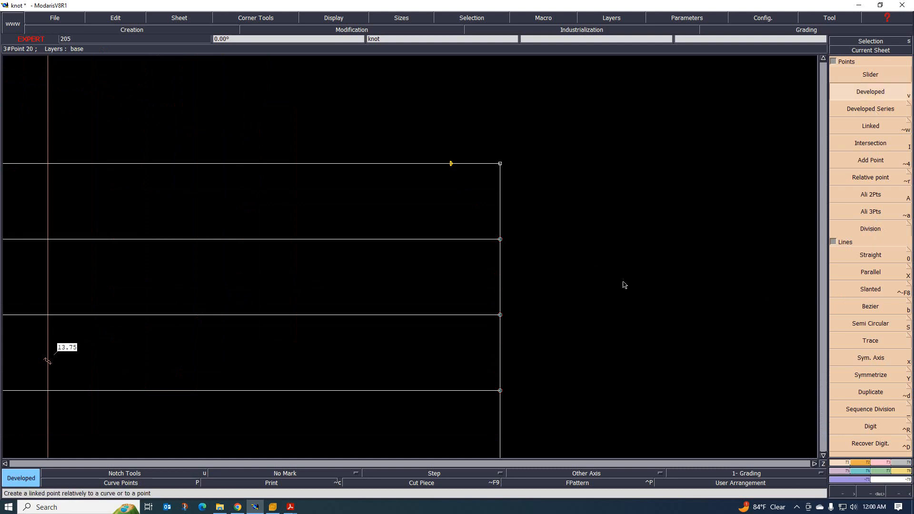
{"action": "left_click", "coordinate": [500, 239]}
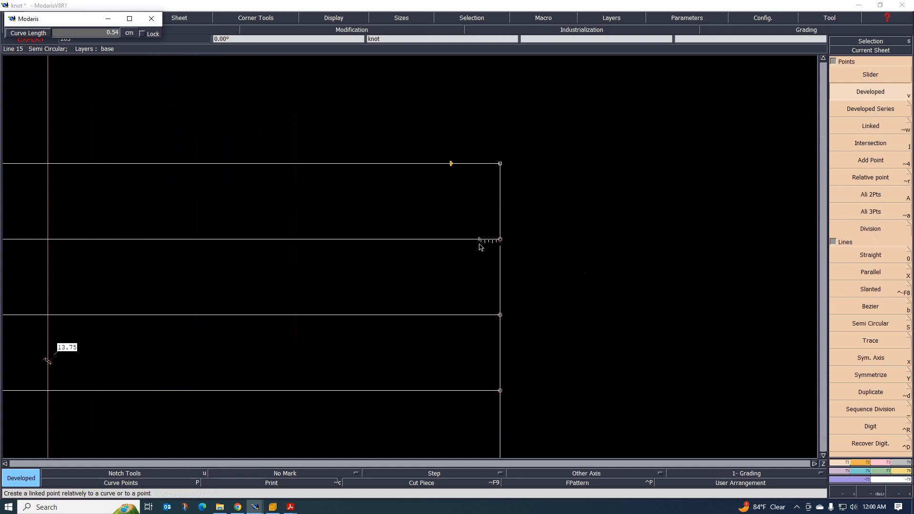
{"action": "left_click", "coordinate": [480, 245]}
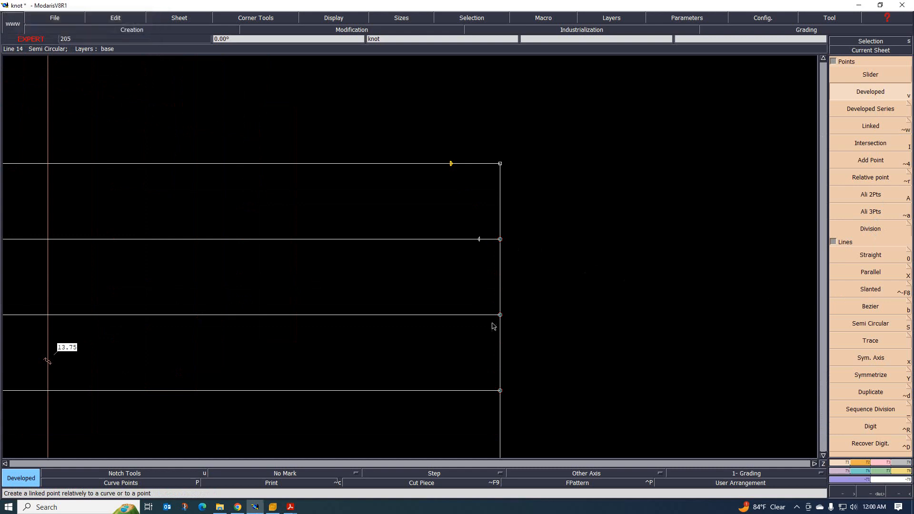
Place a developed point on the centre front line about 0.60 cm in from its outer end
{"action": "scroll", "coordinate": [500, 317], "scroll_direction": "down", "scroll_amount": 2}
{"action": "scroll", "coordinate": [498, 334], "scroll_direction": "up", "scroll_amount": 1}
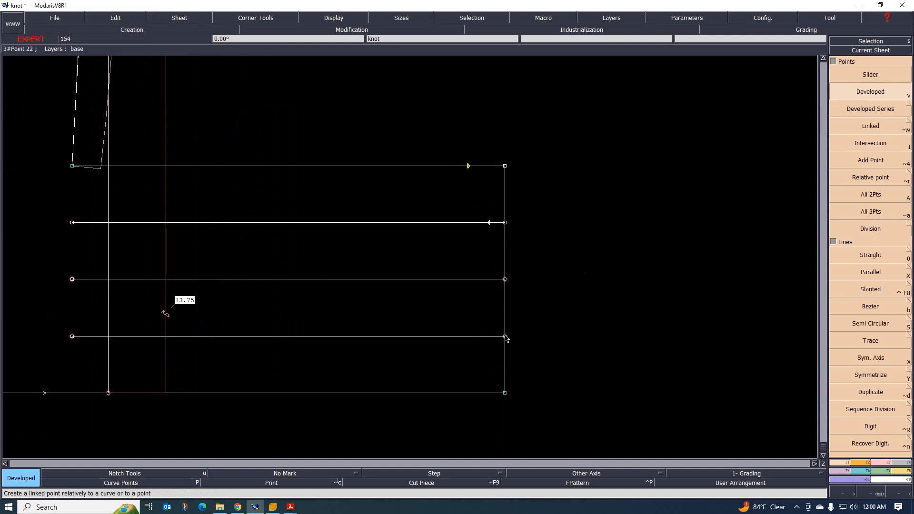
{"action": "left_click", "coordinate": [504, 393]}
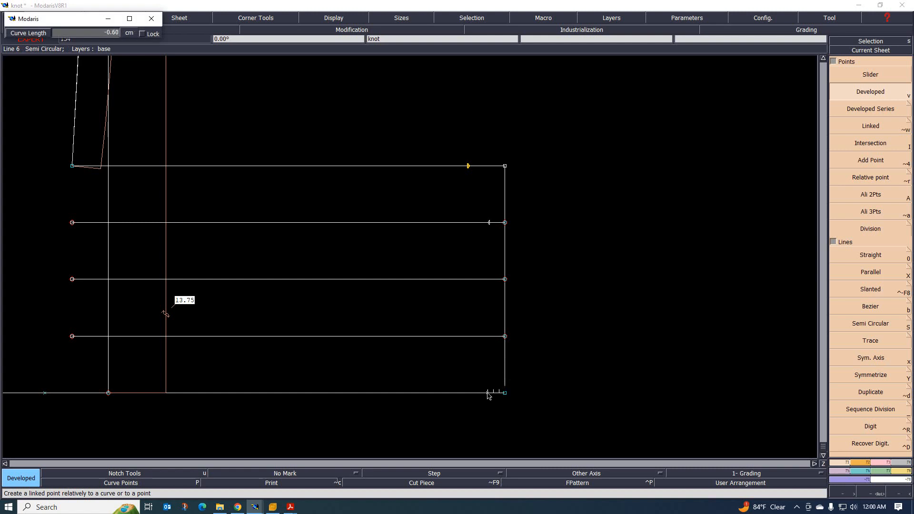
{"action": "key", "text": "Return"}
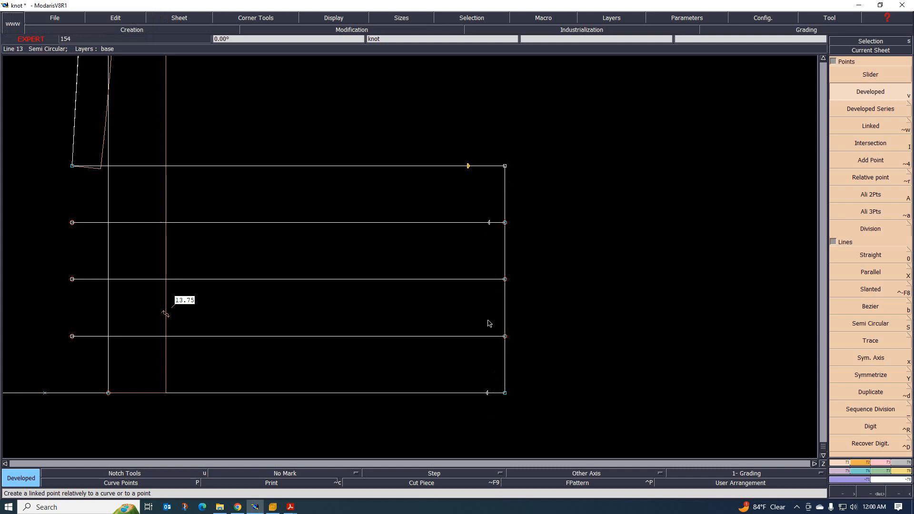
Insert the developed points into the centre front line and the uppermost division line as points of their curves
{"action": "scroll", "coordinate": [476, 314], "scroll_direction": "down", "scroll_amount": 2}
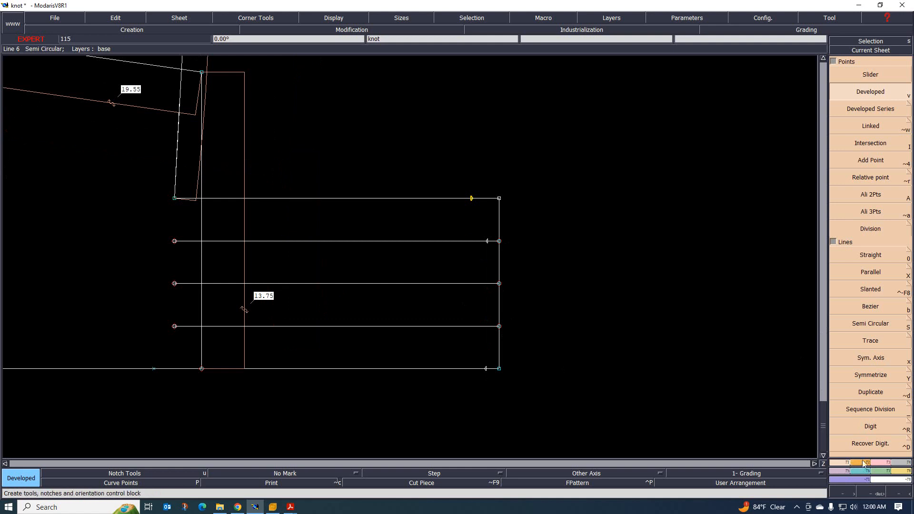
{"action": "left_click", "coordinate": [881, 463]}
{"action": "left_click", "coordinate": [882, 278]}
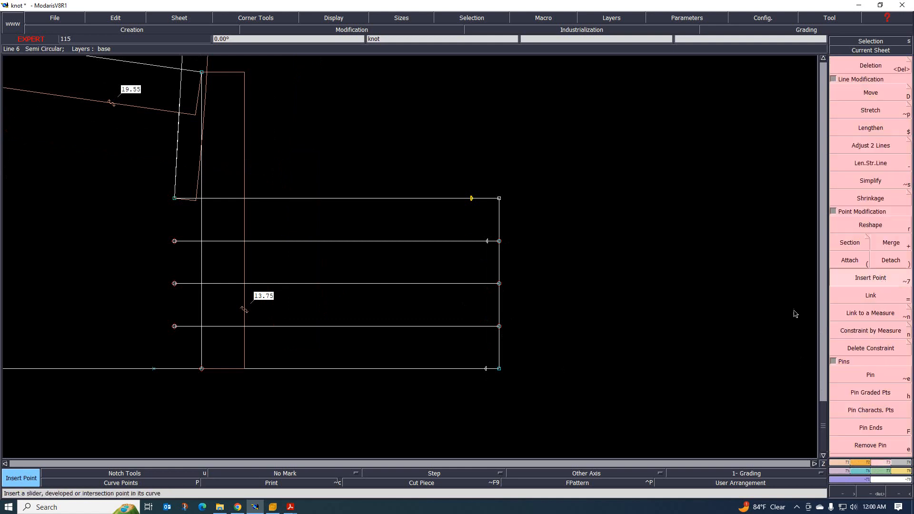
{"action": "left_click", "coordinate": [486, 369]}
{"action": "left_click", "coordinate": [487, 245]}
Draw a zigzag of straight lines from the knot line's outer end through both inserted points and the lowest division line's outer end
{"action": "key", "text": "2"}
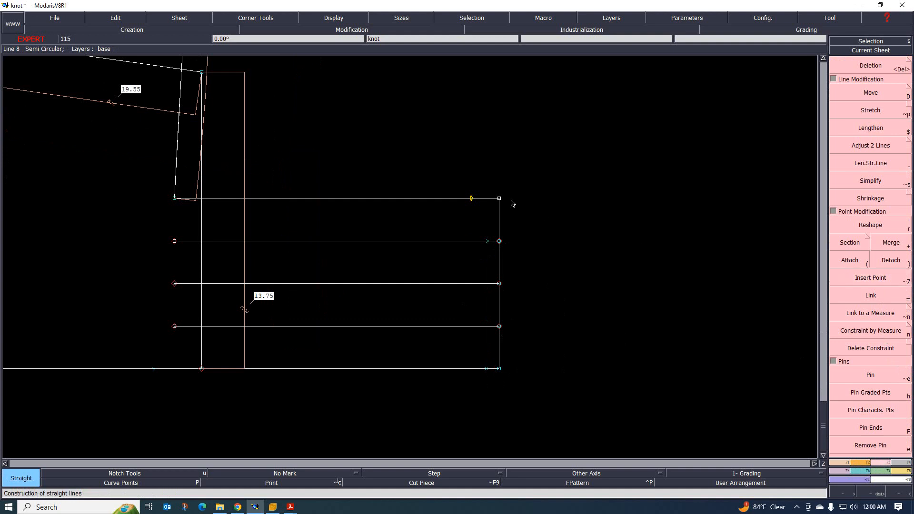
{"action": "left_click", "coordinate": [499, 198]}
{"action": "left_click", "coordinate": [487, 241]}
{"action": "left_click", "coordinate": [499, 326]}
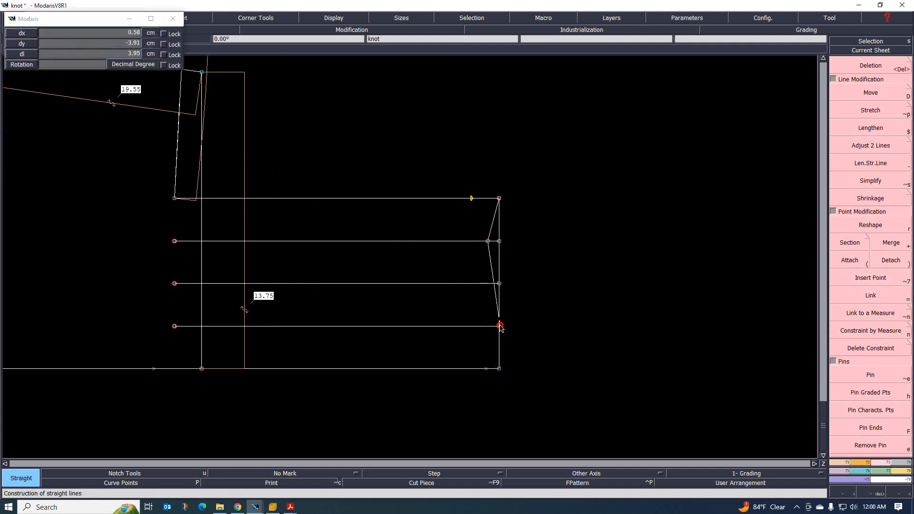
{"action": "left_click", "coordinate": [486, 369]}
Delete the knot extension's original straight outer edge and the leftover outer end points of the uppermost division line and centre front line
{"action": "scroll", "coordinate": [532, 290], "scroll_direction": "down", "scroll_amount": 1}
{"action": "scroll", "coordinate": [519, 302], "scroll_direction": "up", "scroll_amount": 2}
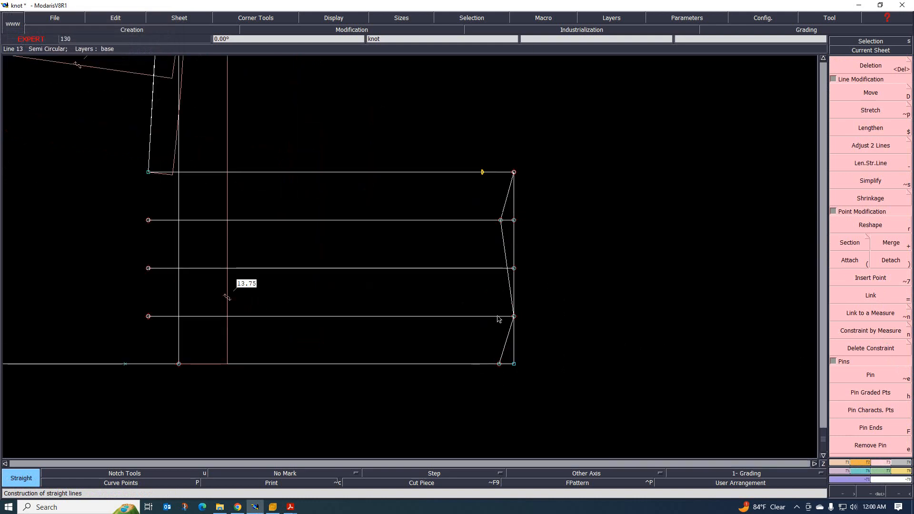
{"action": "key", "text": "Delete"}
{"action": "left_click", "coordinate": [515, 241]}
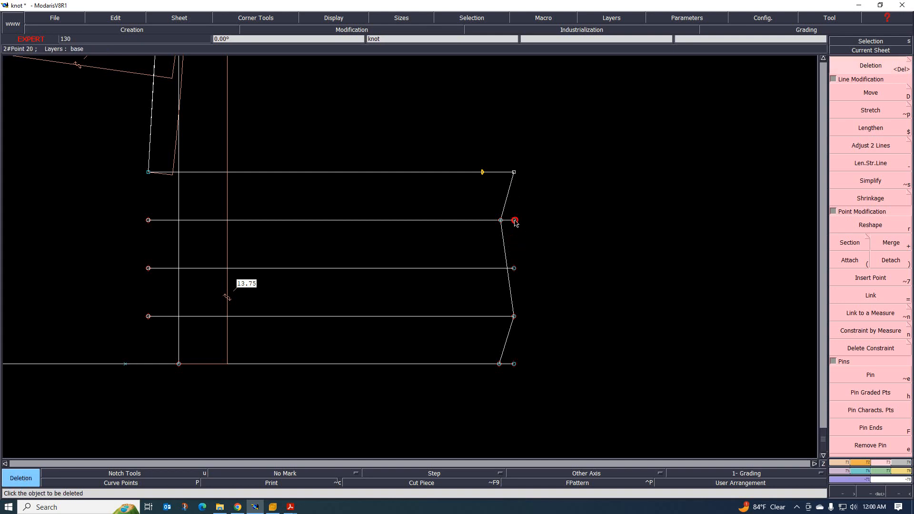
{"action": "left_click", "coordinate": [516, 362]}
Try to bring the knot extension's two outer corners together near the middle division line's outer end with Reshape
{"action": "key", "text": "r"}
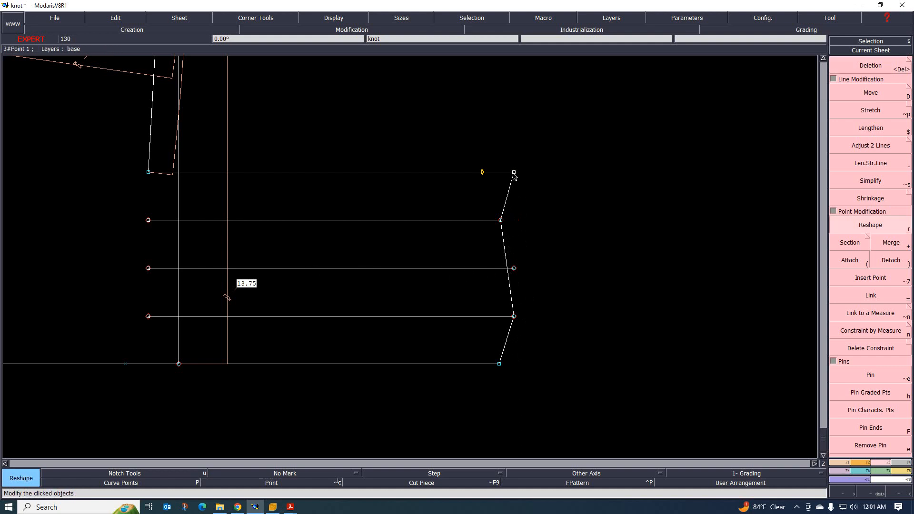
{"action": "left_click", "coordinate": [514, 172]}
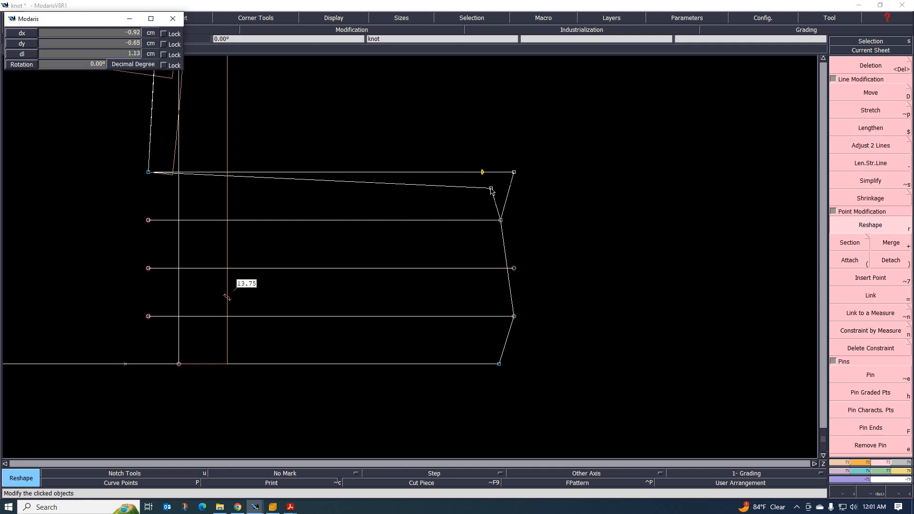
{"action": "left_click", "coordinate": [514, 174]}
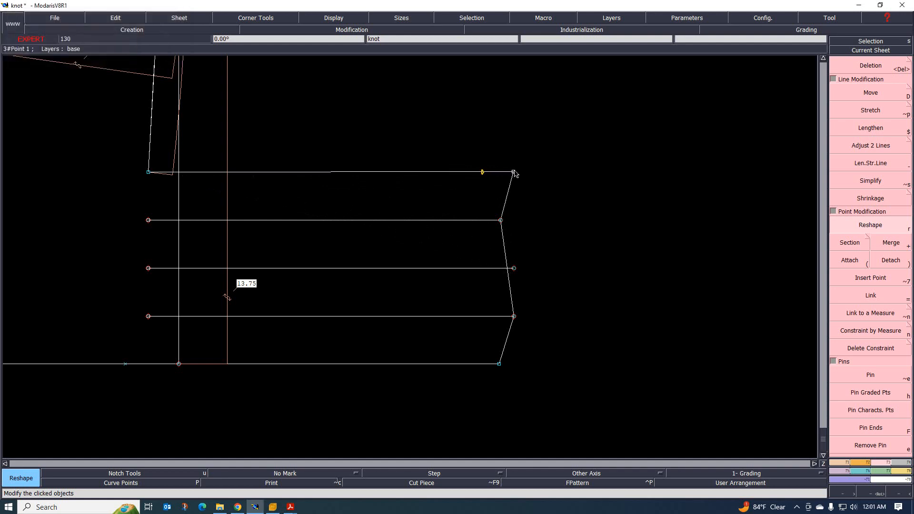
{"action": "left_click", "coordinate": [514, 173]}
{"action": "left_click", "coordinate": [505, 268]}
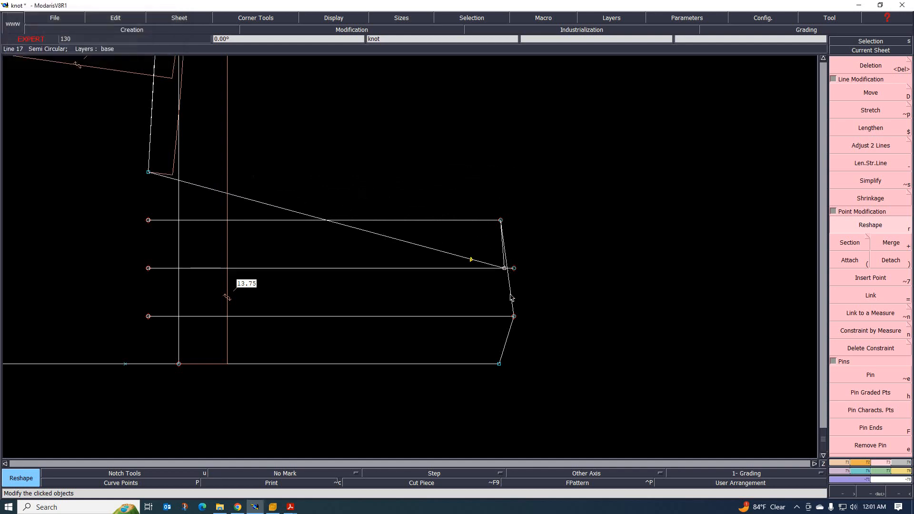
{"action": "left_click", "coordinate": [500, 364]}
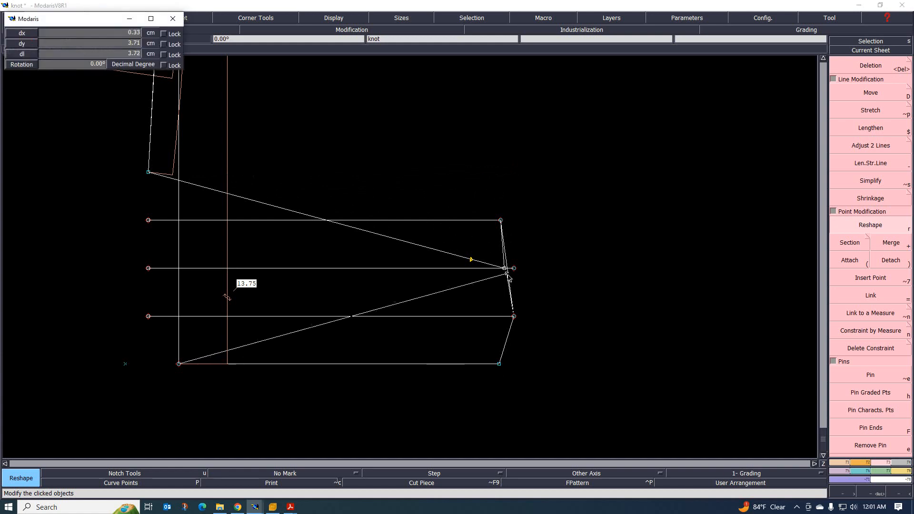
{"action": "left_click", "coordinate": [508, 271]}
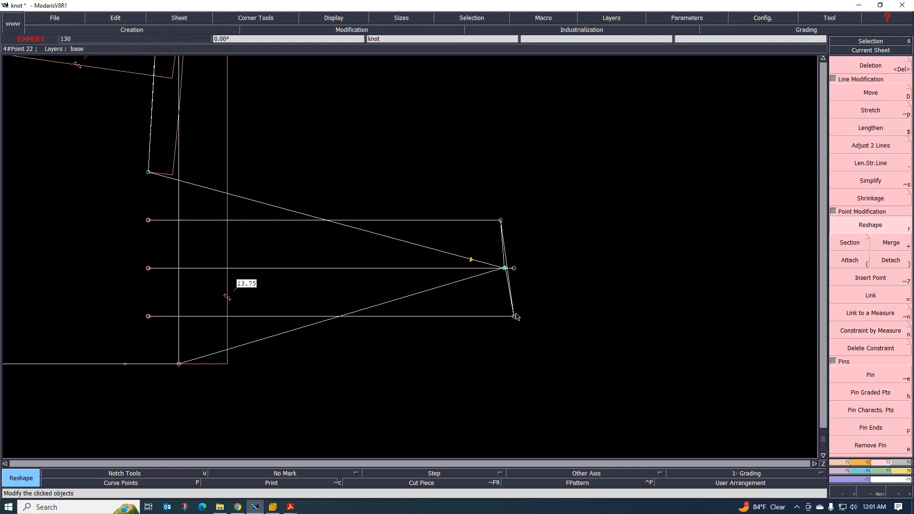
Check the garment sketch in TSH042-53 aw.pdf, then return to Modaris and undo the two corner moves
{"action": "mouse_move", "coordinate": [290, 507]}
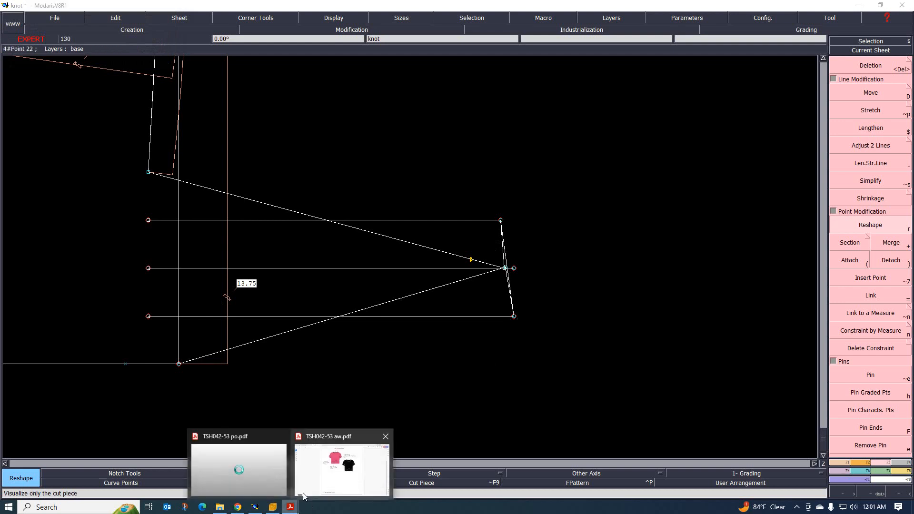
{"action": "left_click", "coordinate": [328, 473]}
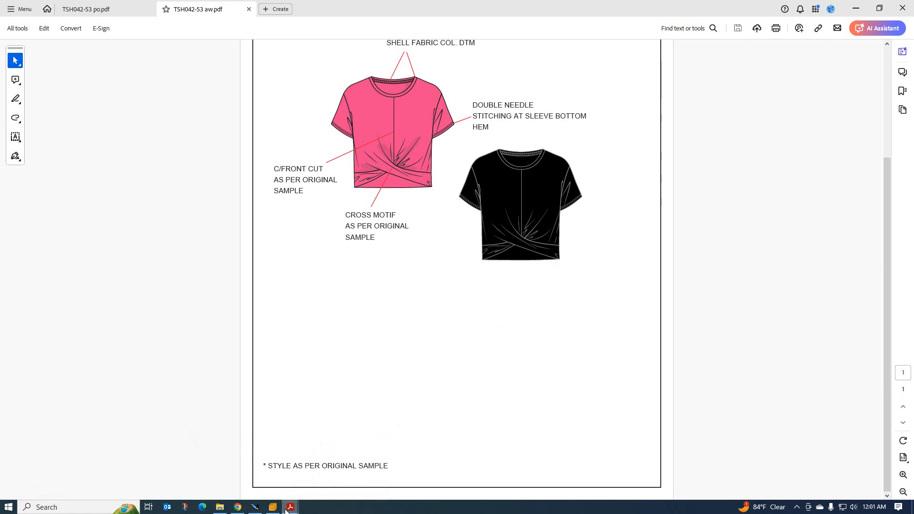
{"action": "mouse_move", "coordinate": [286, 511]}
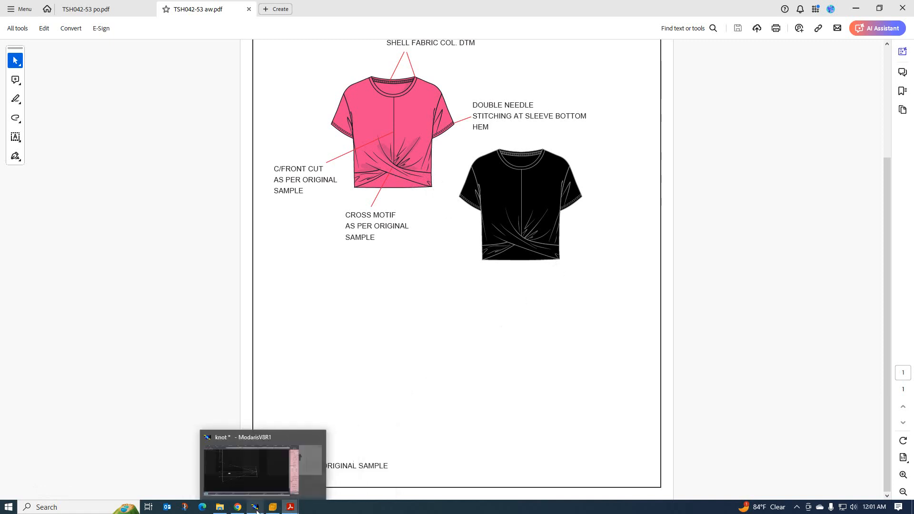
{"action": "left_click", "coordinate": [324, 462]}
{"action": "key", "text": "ctrl+z"}
{"action": "key", "text": "ctrl+z"}
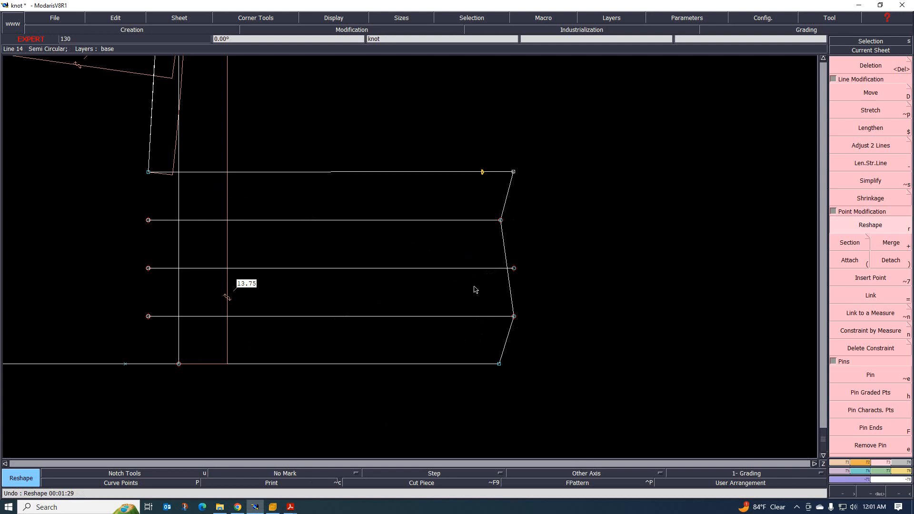
Delete the middle division line of the knot extension together with its remaining end point
{"action": "key", "text": "Delete"}
{"action": "left_click", "coordinate": [386, 269]}
{"action": "left_click", "coordinate": [148, 269]}
Examine the front piece as a whole and the knot extension's zigzag outer edge and remaining division lines
{"action": "scroll", "coordinate": [374, 307], "scroll_direction": "down", "scroll_amount": 1}
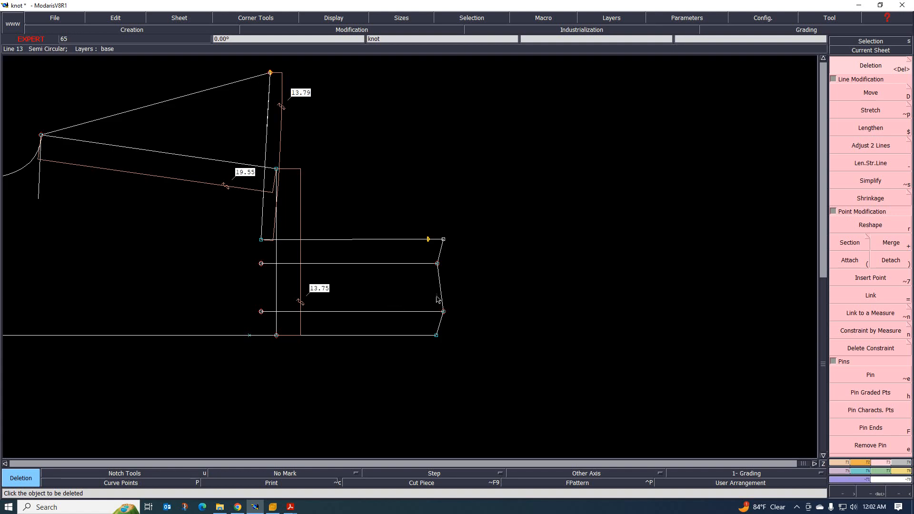
{"action": "scroll", "coordinate": [403, 290], "scroll_direction": "down", "scroll_amount": 2}
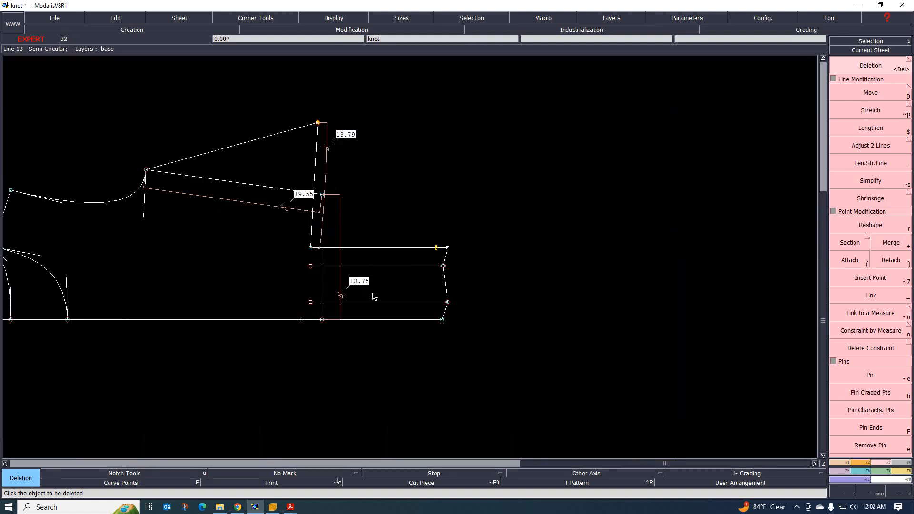
{"action": "scroll", "coordinate": [427, 322], "scroll_direction": "up", "scroll_amount": 2}
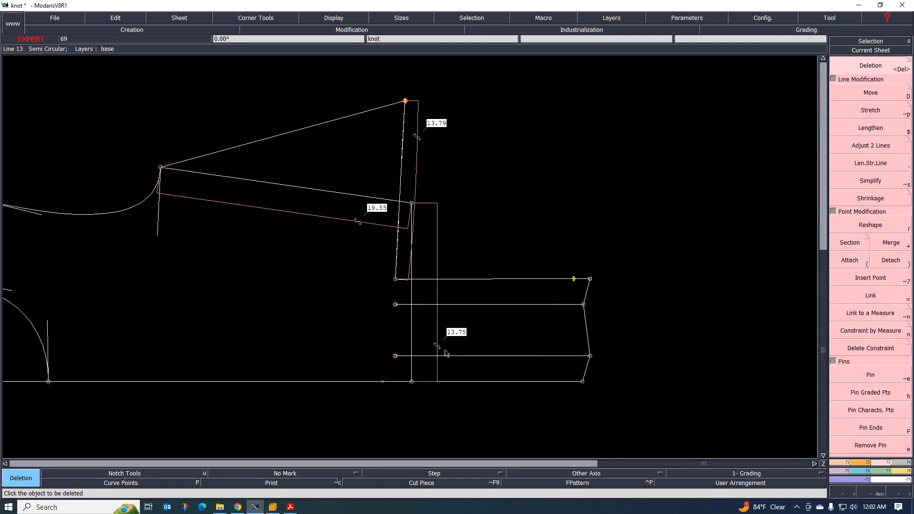
{"action": "scroll", "coordinate": [446, 351], "scroll_direction": "up", "scroll_amount": 1}
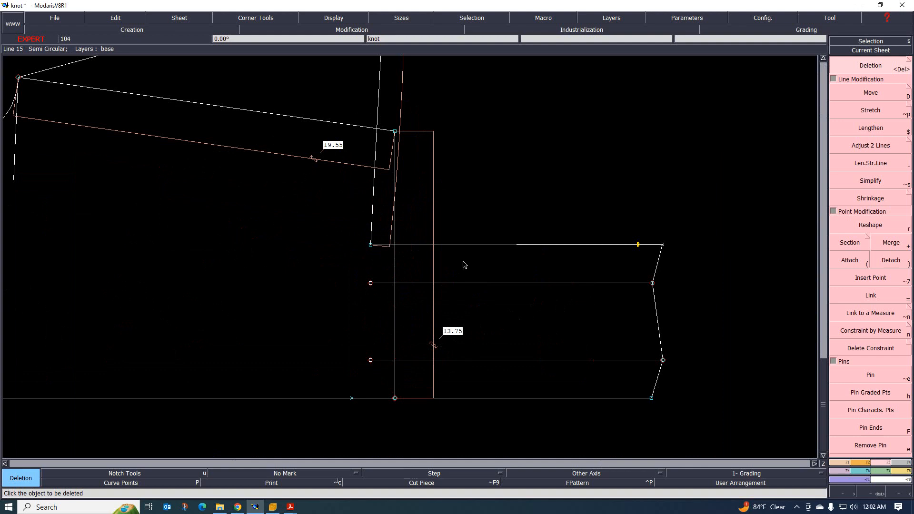
{"action": "scroll", "coordinate": [472, 351], "scroll_direction": "down", "scroll_amount": 2}
{"action": "scroll", "coordinate": [472, 350], "scroll_direction": "up", "scroll_amount": 1}
{"action": "scroll", "coordinate": [469, 343], "scroll_direction": "down", "scroll_amount": 2}
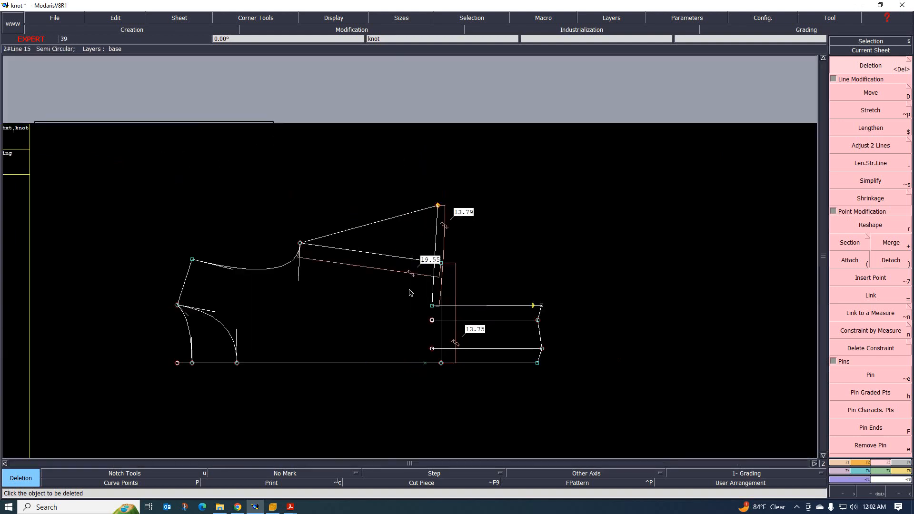
{"action": "scroll", "coordinate": [410, 288], "scroll_direction": "up", "scroll_amount": 1}
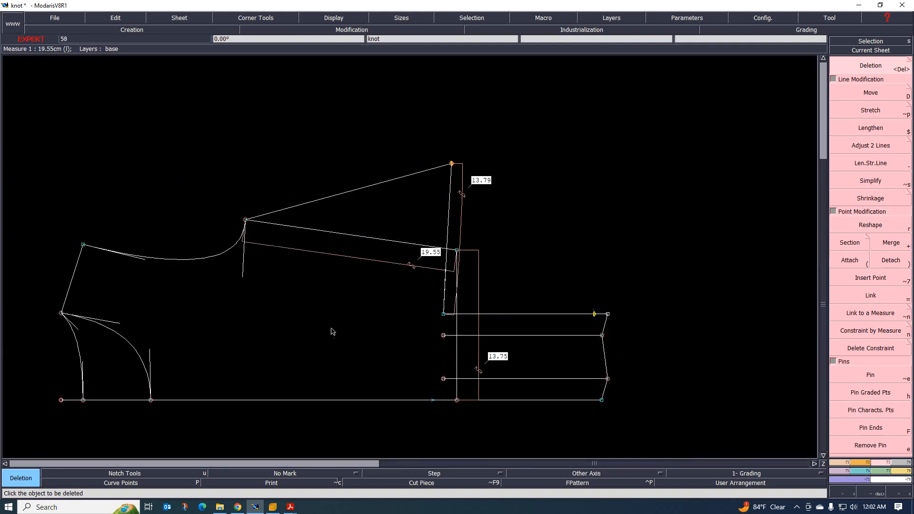
{"action": "scroll", "coordinate": [537, 405], "scroll_direction": "up", "scroll_amount": 1}
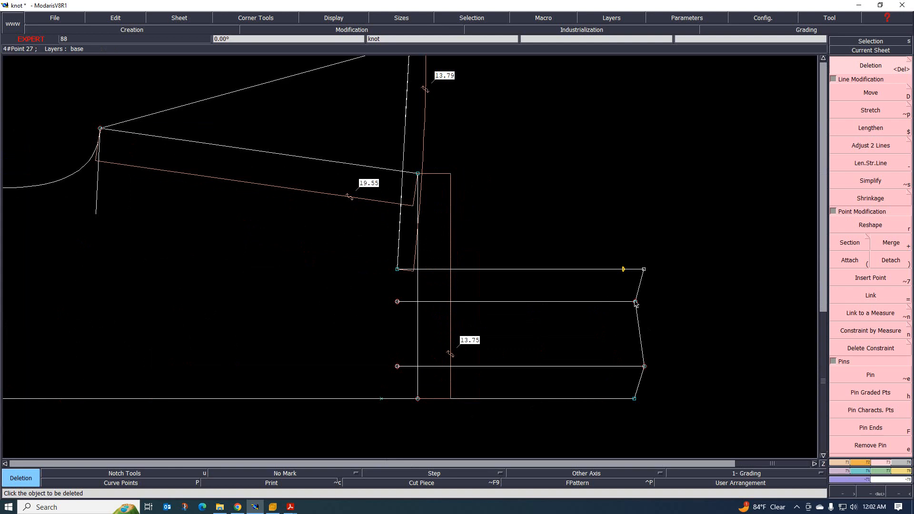
{"action": "scroll", "coordinate": [464, 386], "scroll_direction": "down", "scroll_amount": 2}
{"action": "scroll", "coordinate": [417, 395], "scroll_direction": "up", "scroll_amount": 1}
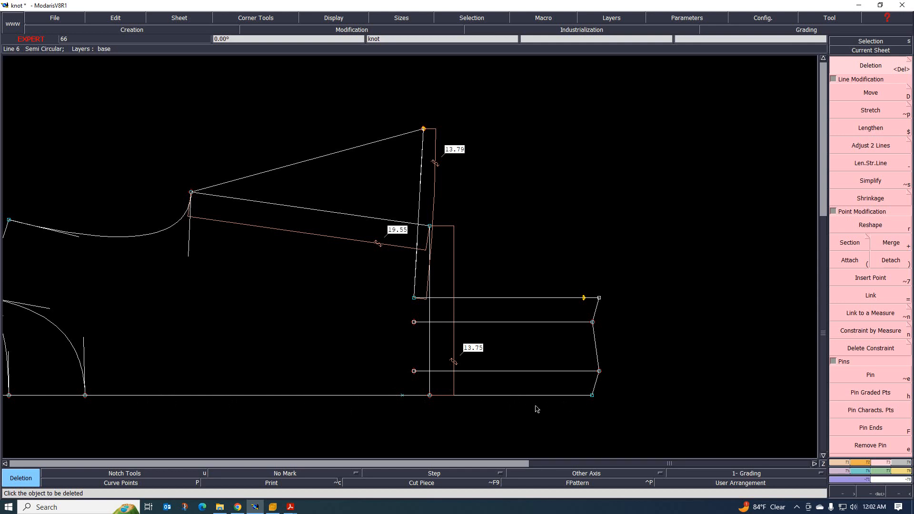
{"action": "scroll", "coordinate": [479, 379], "scroll_direction": "up", "scroll_amount": 1}
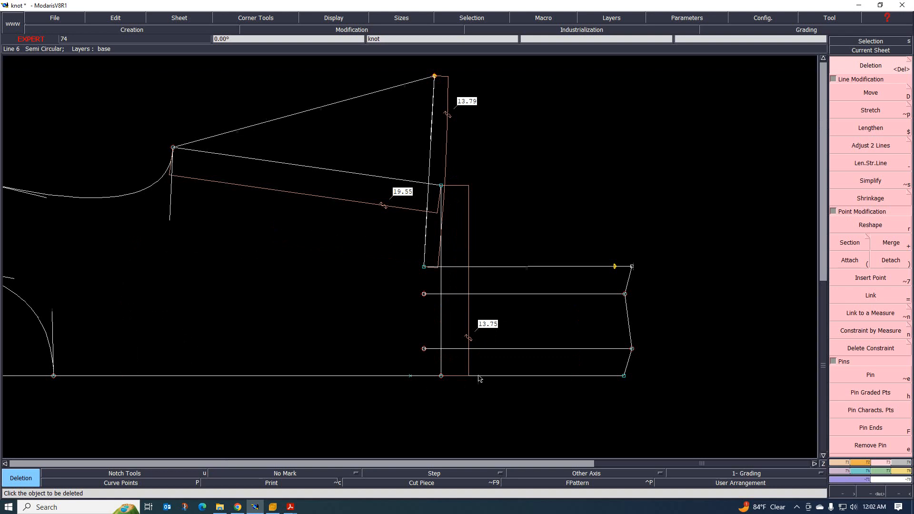
{"action": "scroll", "coordinate": [440, 374], "scroll_direction": "down", "scroll_amount": 2}
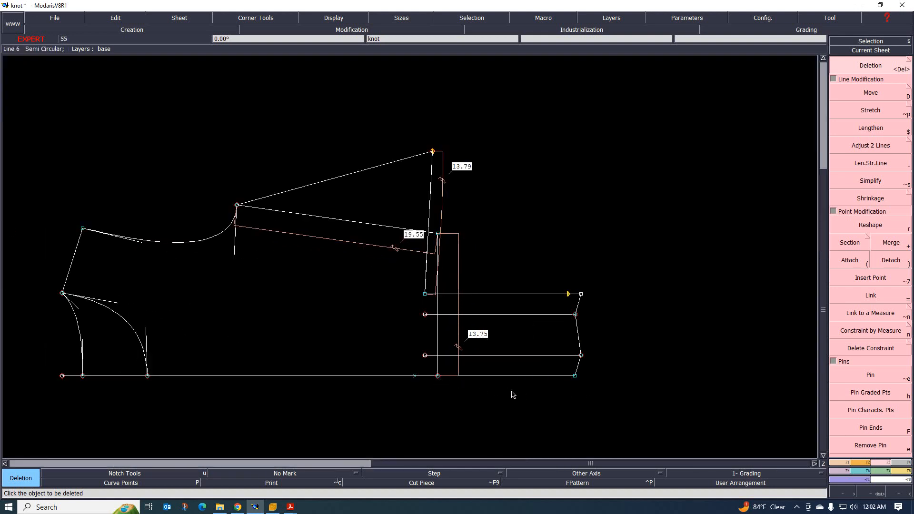
Try a slanted straight line from the hem's centre front point, running outward beyond the centre front line
{"action": "key", "text": "l"}
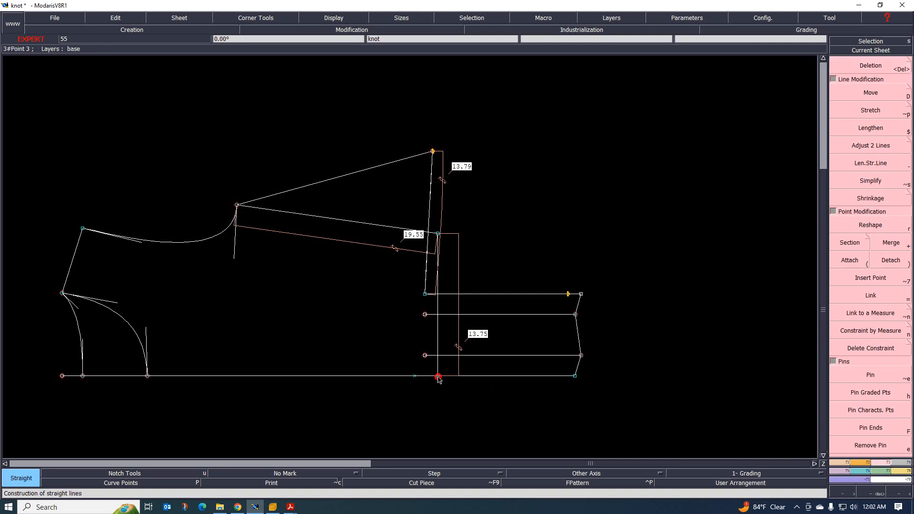
{"action": "left_click", "coordinate": [437, 376]}
{"action": "left_click", "coordinate": [583, 409]}
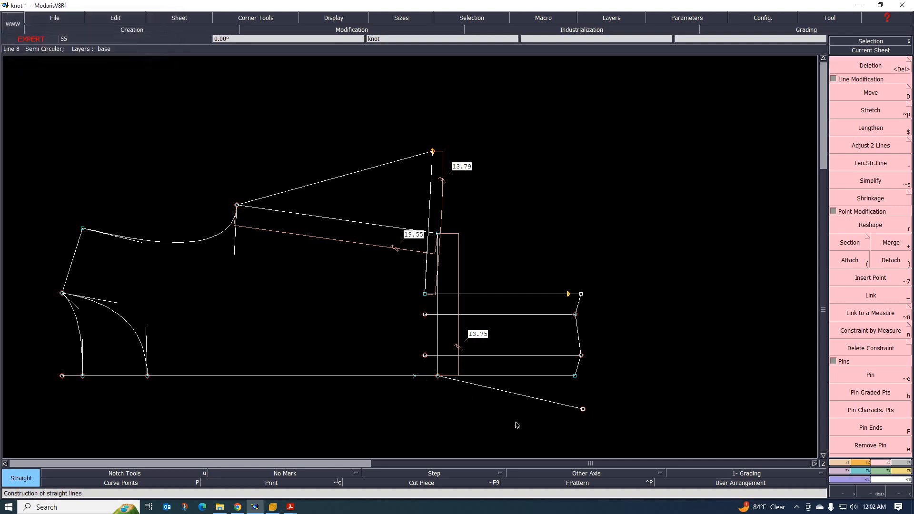
{"action": "key", "text": "ctrl+z"}
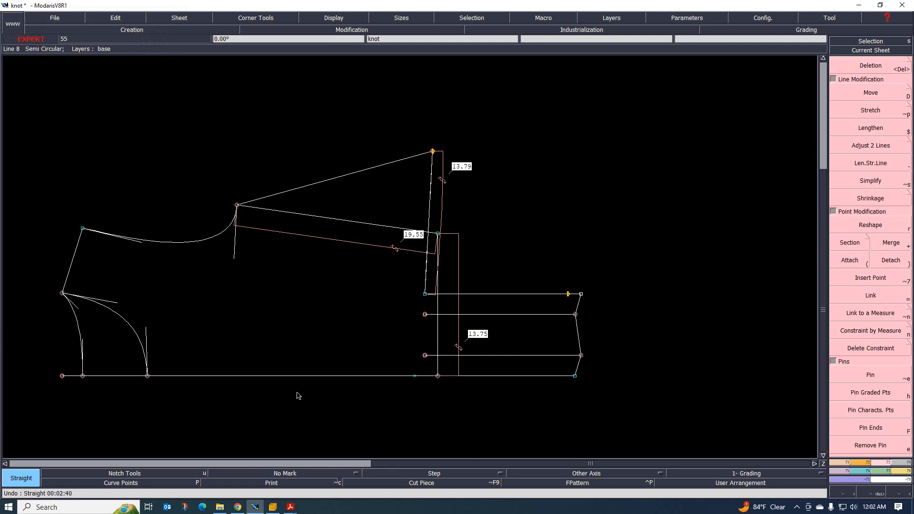
Reshape the Bezier hem line between the side seam and the knot line into a slight outward curve
{"action": "scroll", "coordinate": [354, 310], "scroll_direction": "down", "scroll_amount": 1}
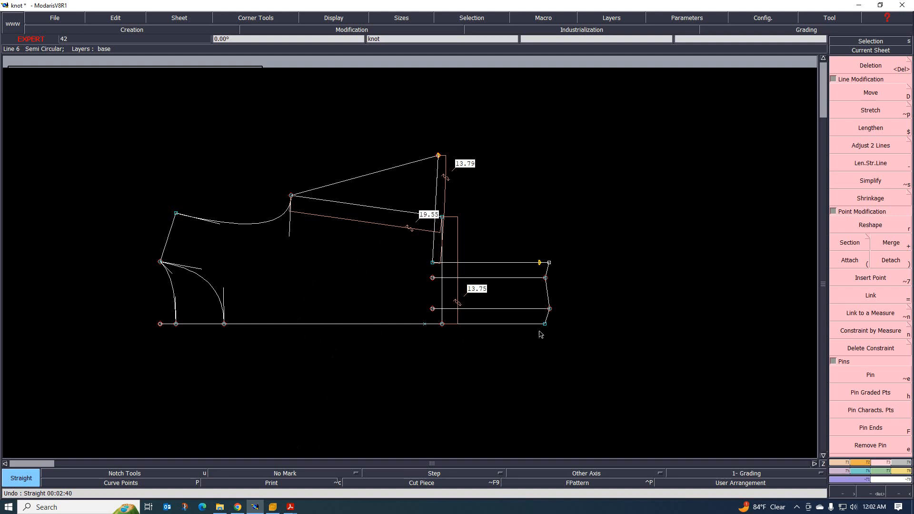
{"action": "scroll", "coordinate": [538, 314], "scroll_direction": "up", "scroll_amount": 2}
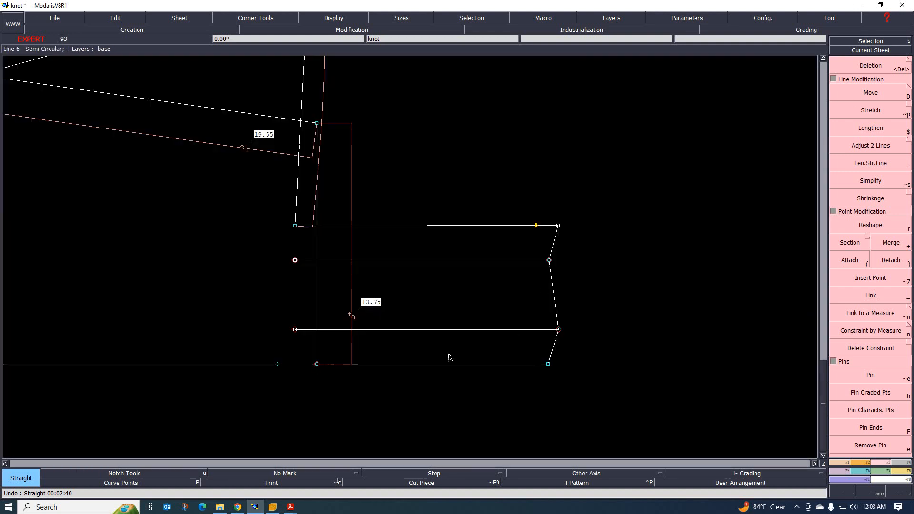
{"action": "scroll", "coordinate": [501, 322], "scroll_direction": "down", "scroll_amount": 2}
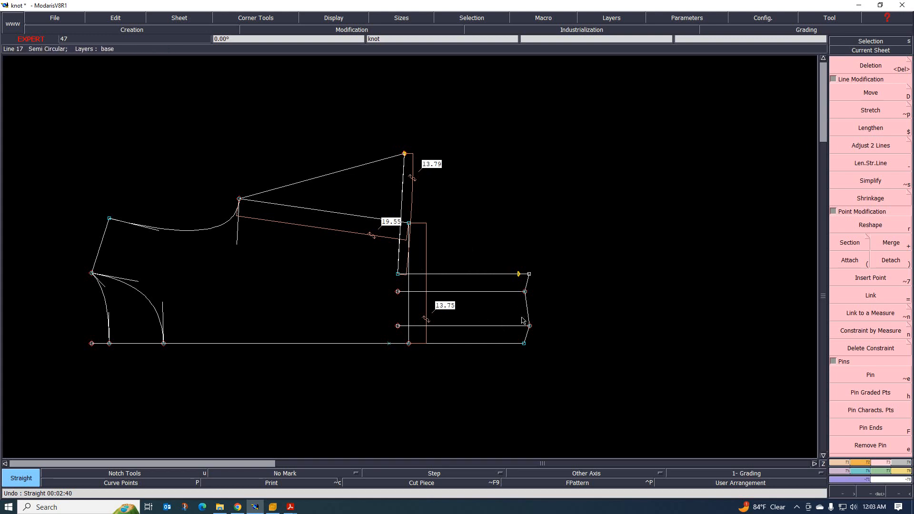
{"action": "scroll", "coordinate": [389, 208], "scroll_direction": "up", "scroll_amount": 2}
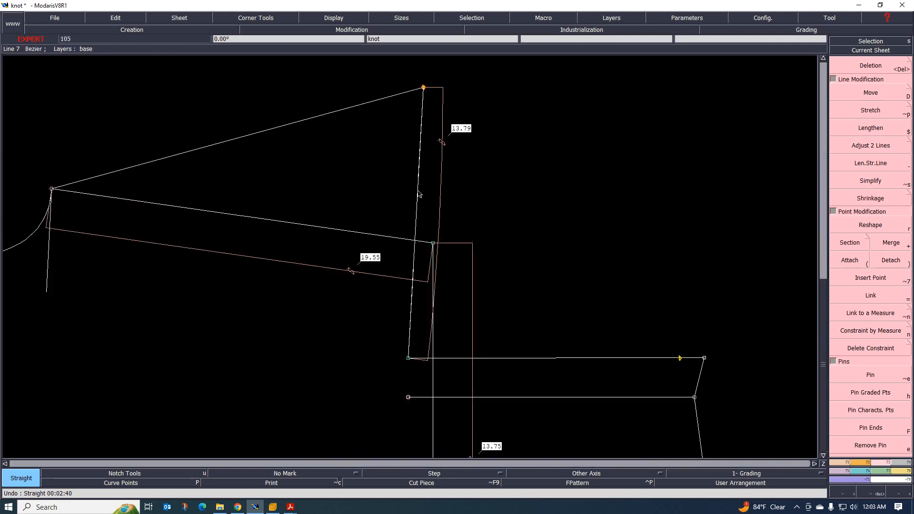
{"action": "key", "text": "r"}
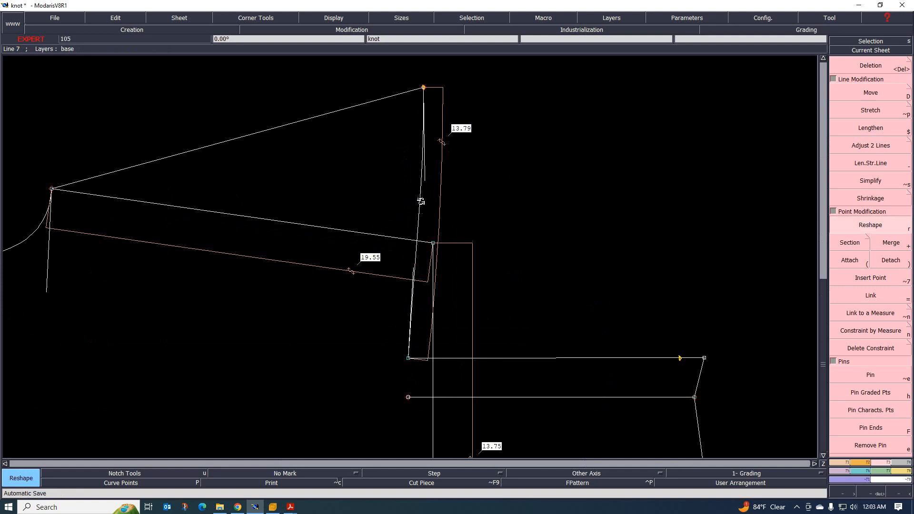
{"action": "left_click", "coordinate": [427, 186]}
{"action": "left_click", "coordinate": [426, 218]}
{"action": "scroll", "coordinate": [426, 218], "scroll_direction": "down", "scroll_amount": 2}
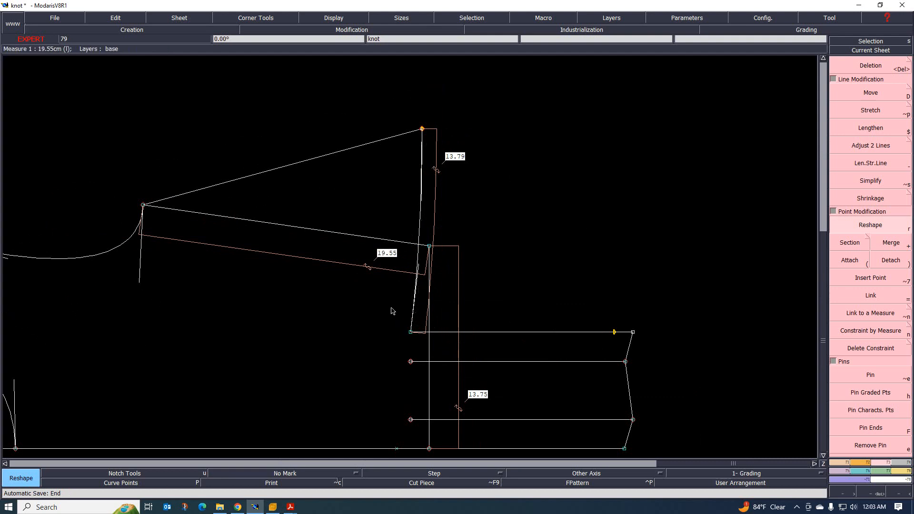
Check the cross motif and centre front cut in the TSH042-53 aw.pdf artwork, and return to the knot pattern in Modaris
{"action": "scroll", "coordinate": [470, 259], "scroll_direction": "down", "scroll_amount": 1}
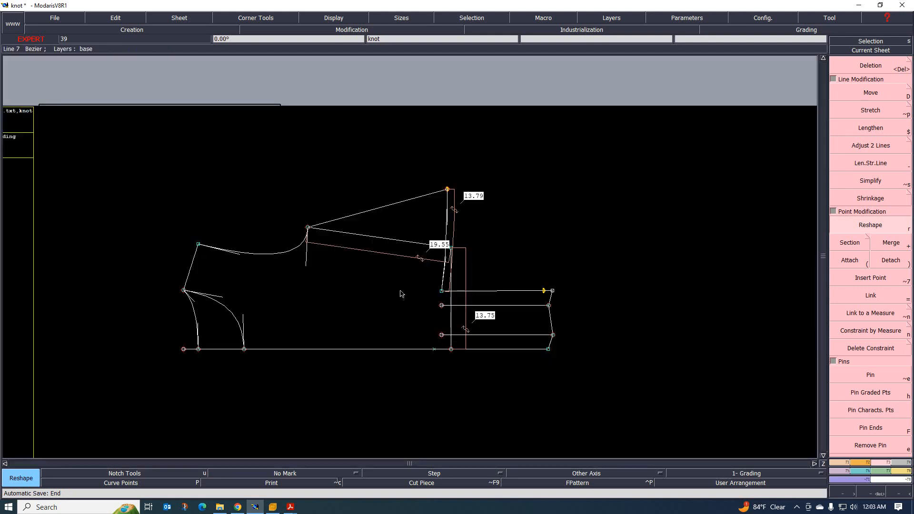
{"action": "mouse_move", "coordinate": [291, 507]}
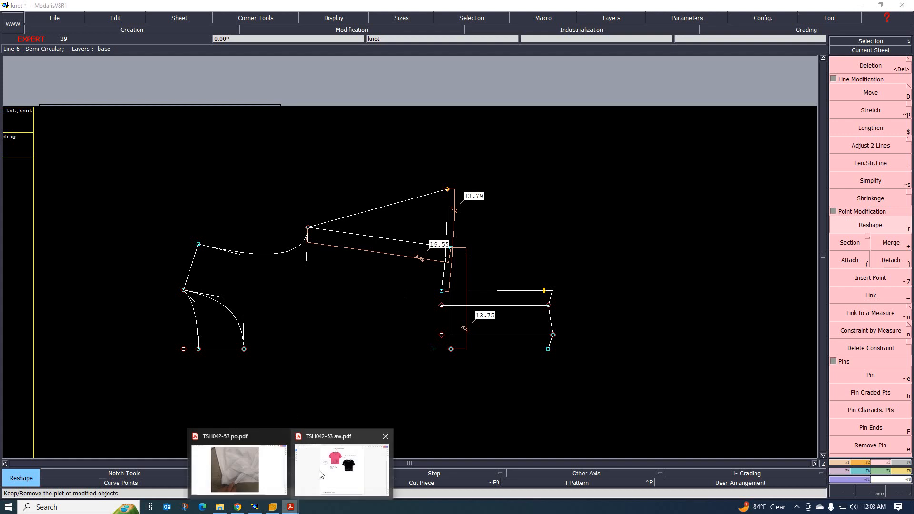
{"action": "left_click", "coordinate": [320, 468]}
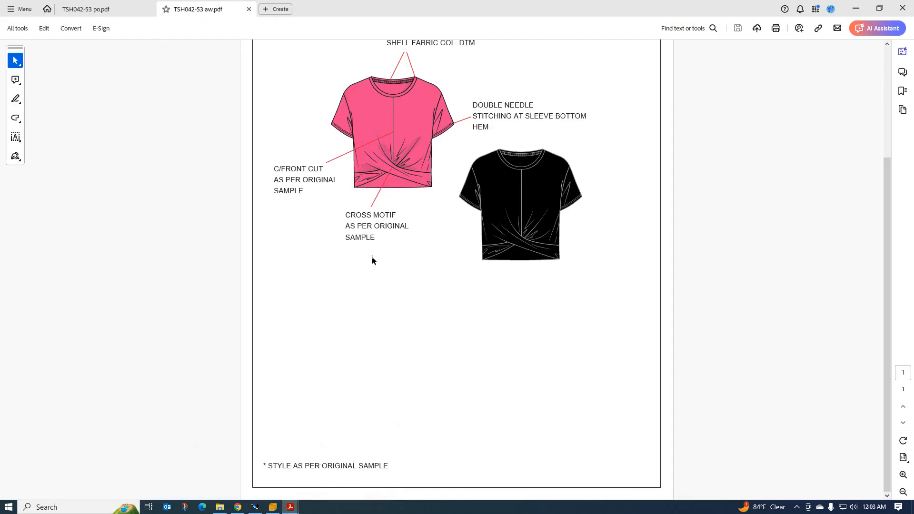
{"action": "left_click", "coordinate": [254, 507]}
{"action": "scroll", "coordinate": [440, 311], "scroll_direction": "down", "scroll_amount": 5}
{"action": "scroll", "coordinate": [393, 298], "scroll_direction": "up", "scroll_amount": 6}
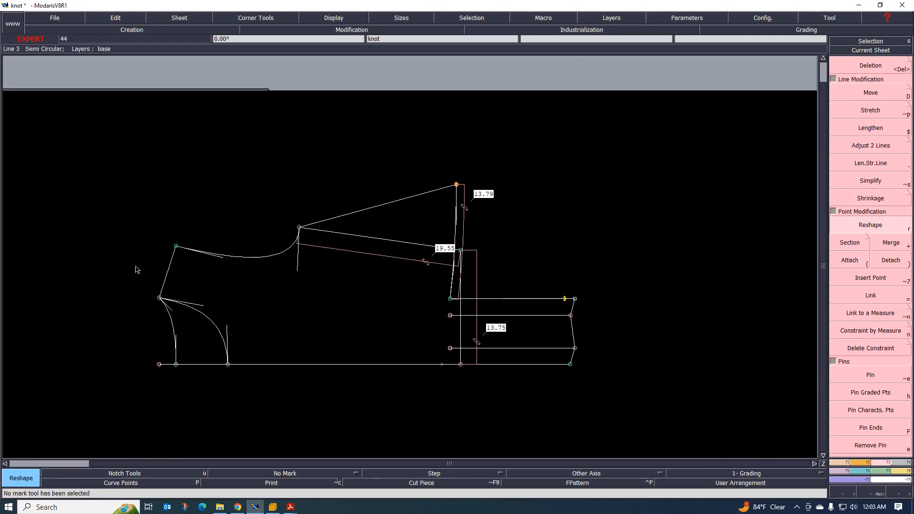
Select all lines of the knot base sheet and give them a line seam value of 1.00 cm at beginning and end
{"action": "scroll", "coordinate": [312, 333], "scroll_direction": "up", "scroll_amount": 1}
{"action": "scroll", "coordinate": [313, 316], "scroll_direction": "down", "scroll_amount": 3}
{"action": "left_click_drag", "start_coordinate": [162, 183], "coordinate": [578, 419]}
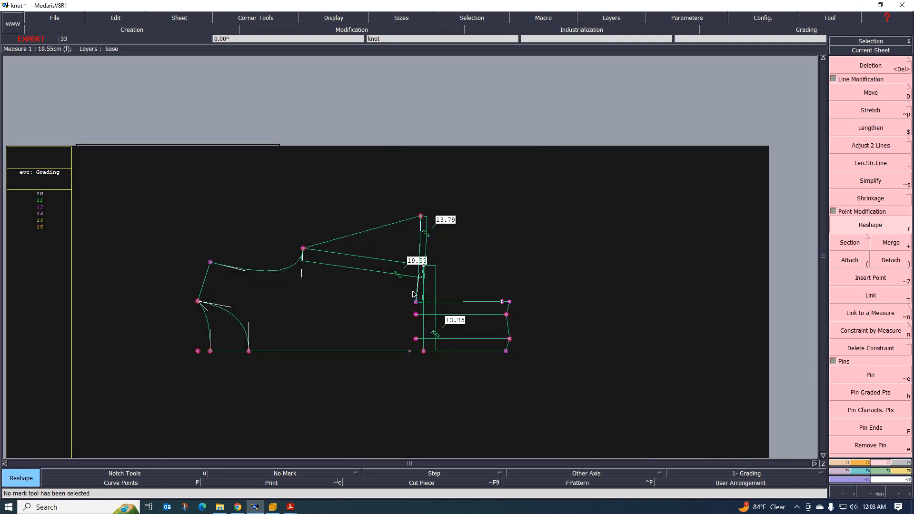
{"action": "scroll", "coordinate": [438, 310], "scroll_direction": "up", "scroll_amount": 2}
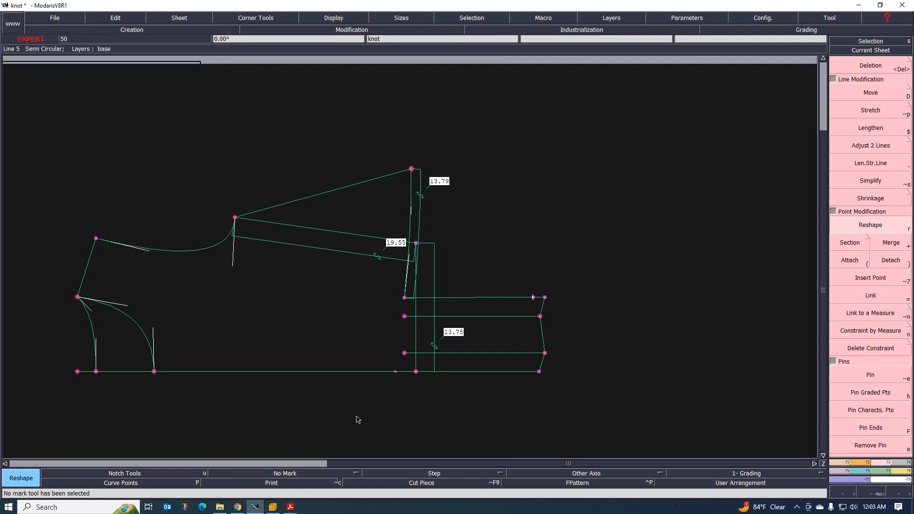
{"action": "key", "text": "shift+s"}
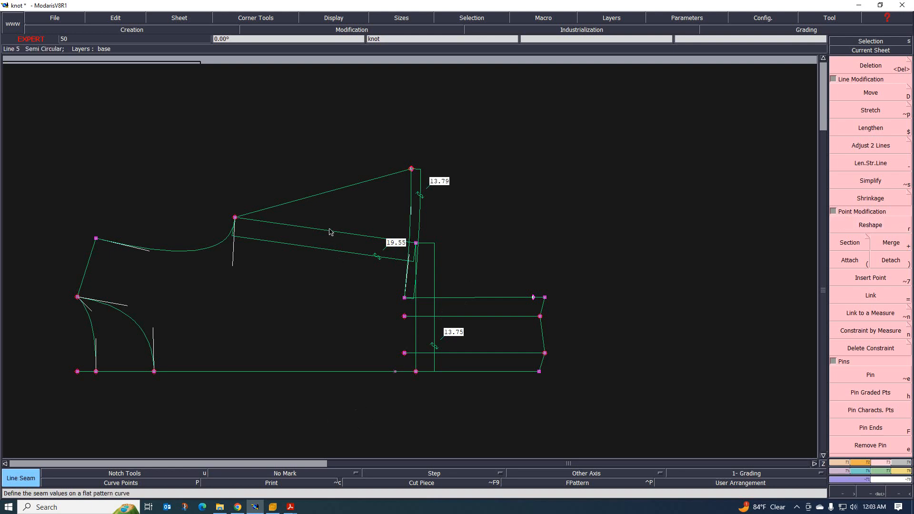
{"action": "left_click", "coordinate": [303, 198]}
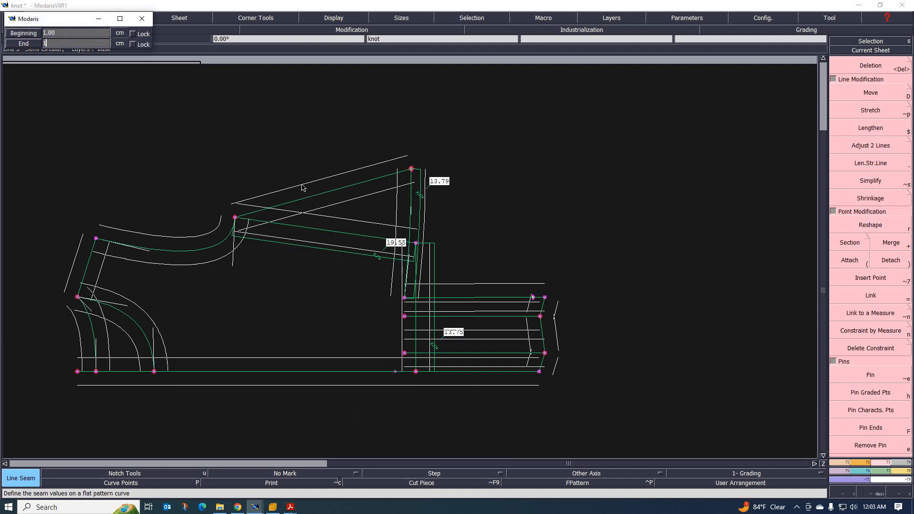
{"action": "key", "text": "Return"}
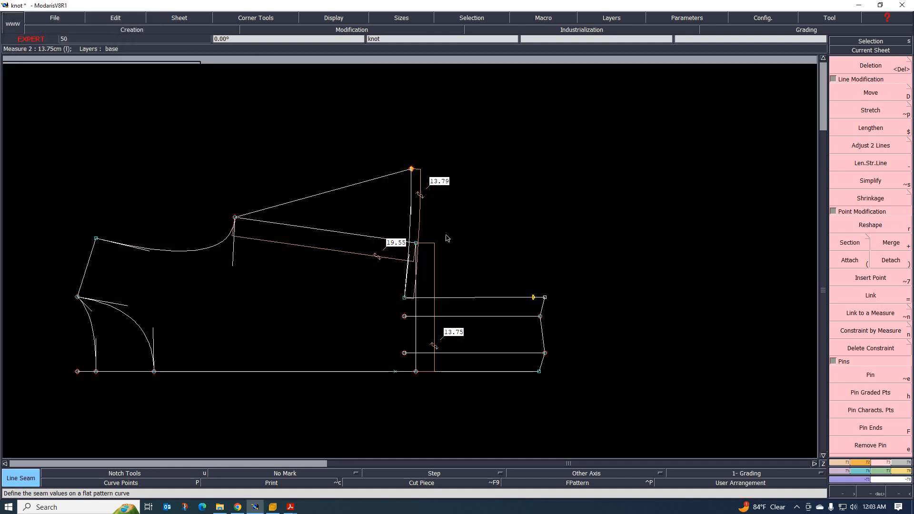
Set the line seam value of the curved front hem and the straight back hem to 1.50 cm at both ends
{"action": "left_click", "coordinate": [419, 218]}
{"action": "type", "text": "1.50"}
{"action": "key", "text": "Tab"}
{"action": "type", "text": "1"}
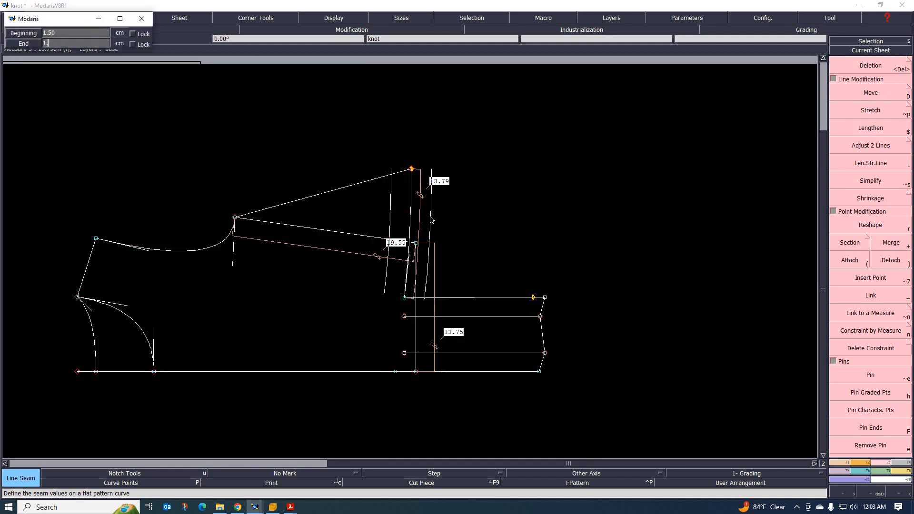
{"action": "key", "text": "Return"}
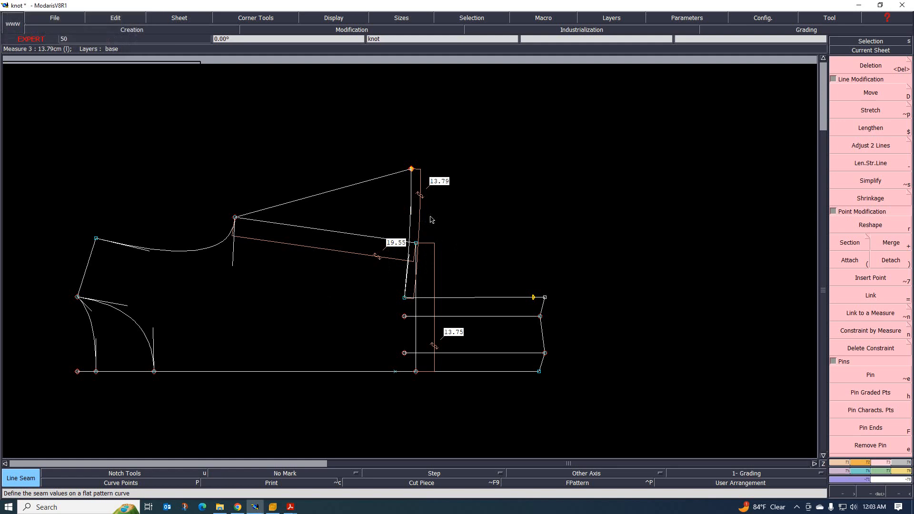
{"action": "left_click", "coordinate": [418, 335]}
{"action": "type", "text": "1.50"}
{"action": "key", "text": "Tab"}
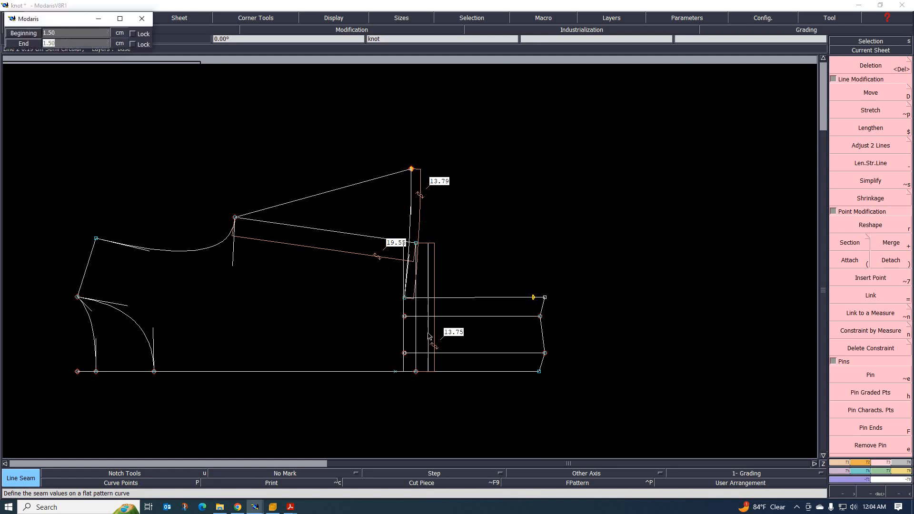
{"action": "key", "text": "Return"}
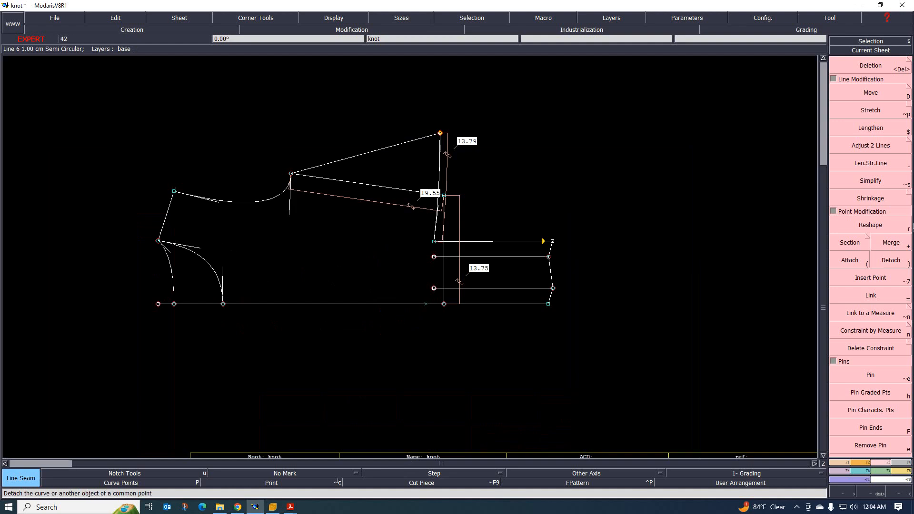
Extract the back piece by its seam line, combining the body, the area above the front neck curve and the hem area
{"action": "left_click", "coordinate": [902, 463]}
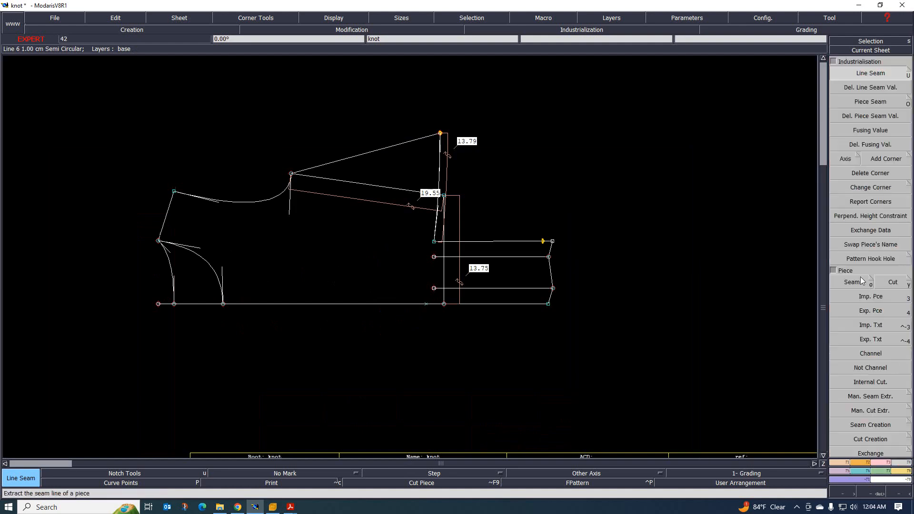
{"action": "left_click", "coordinate": [853, 282]}
{"action": "left_click", "coordinate": [222, 234]}
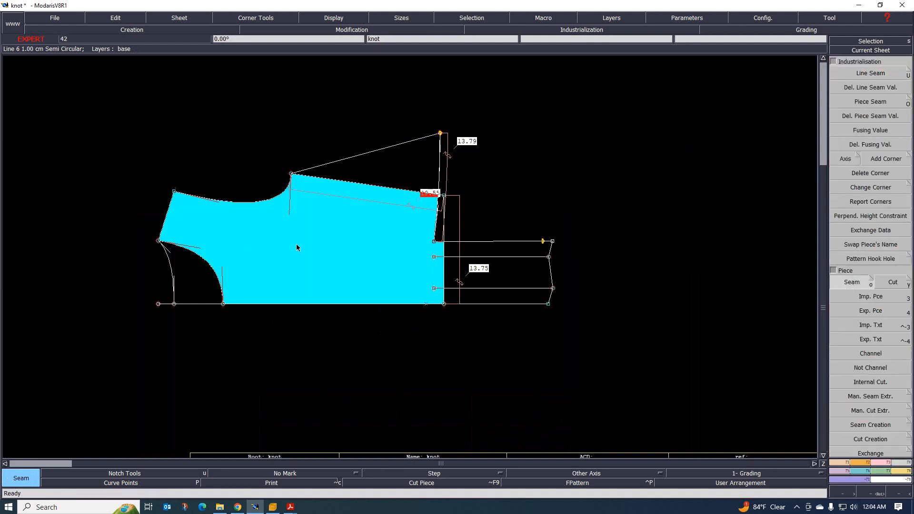
{"action": "left_click", "coordinate": [204, 277]}
{"action": "left_click", "coordinate": [436, 233]}
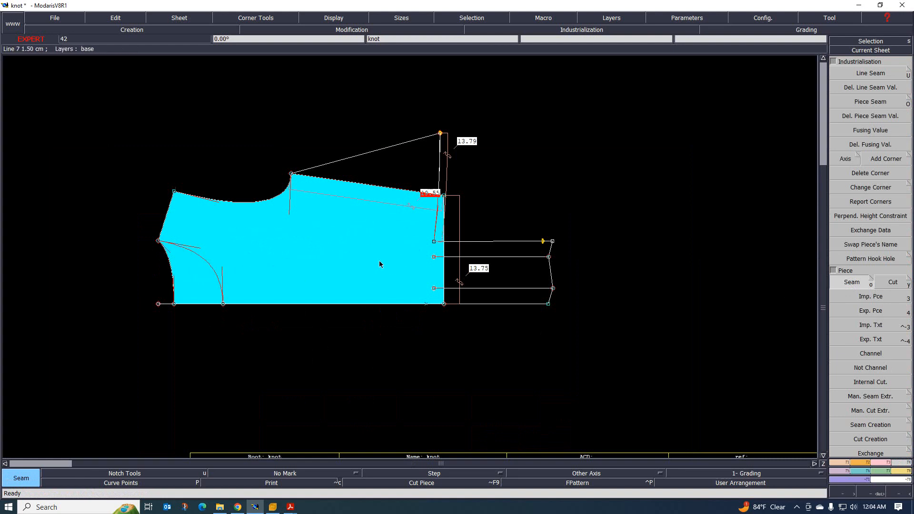
{"action": "right_click", "coordinate": [376, 258]}
Extract the front piece by its seam line, combining the body, the slanted side area and all strips of the knot extension
{"action": "right_click_drag", "start_coordinate": [405, 247], "coordinate": [575, 296]}
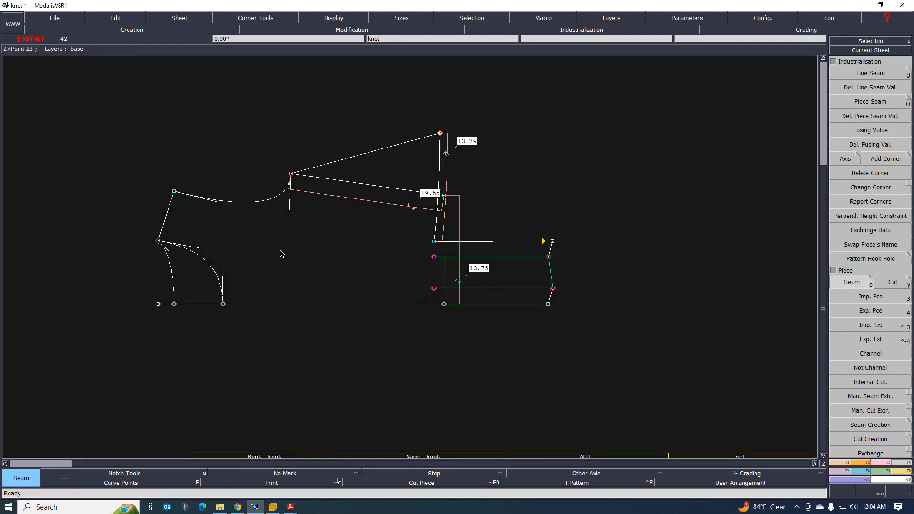
{"action": "left_click", "coordinate": [215, 255]}
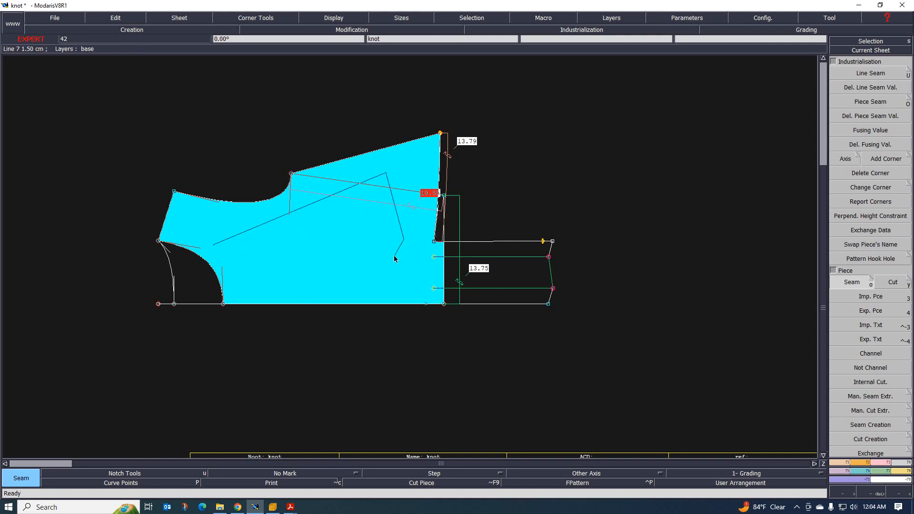
{"action": "left_click", "coordinate": [449, 277]}
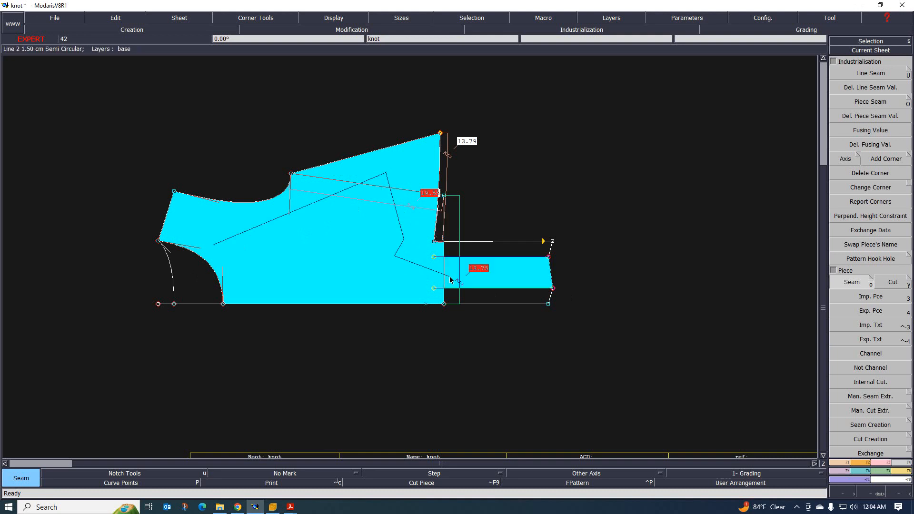
{"action": "left_click", "coordinate": [454, 291]}
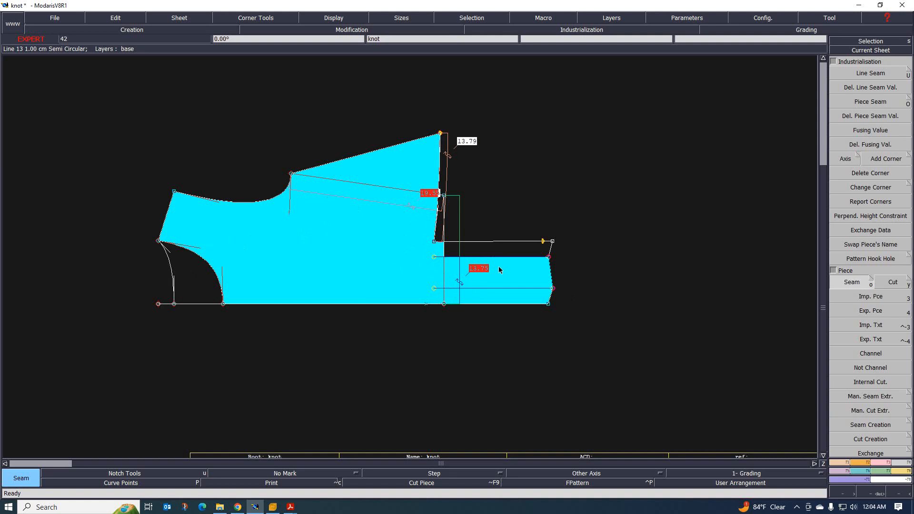
{"action": "left_click", "coordinate": [506, 254]}
{"action": "right_click", "coordinate": [375, 269]}
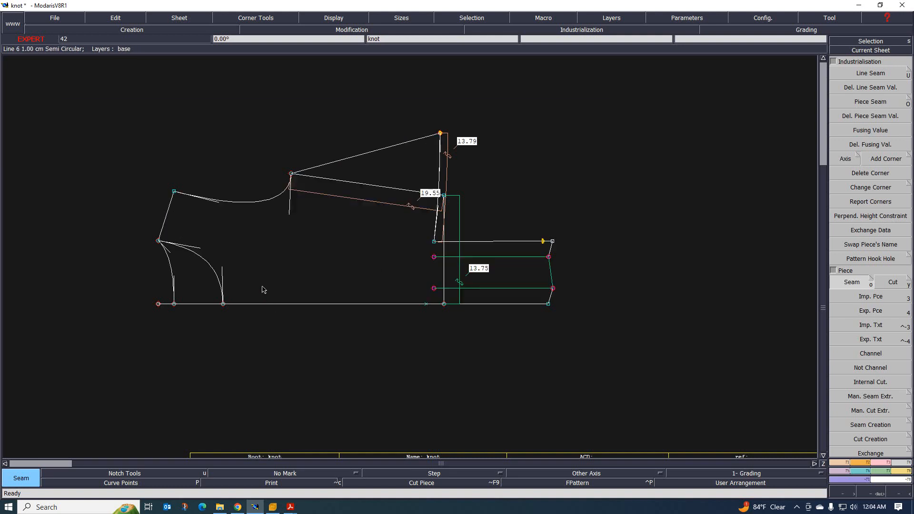
Arrange all sheets on the desk and examine the extracted front and back pieces with their seam allowances
{"action": "key", "text": "j"}
{"action": "scroll", "coordinate": [699, 209], "scroll_direction": "up", "scroll_amount": 4}
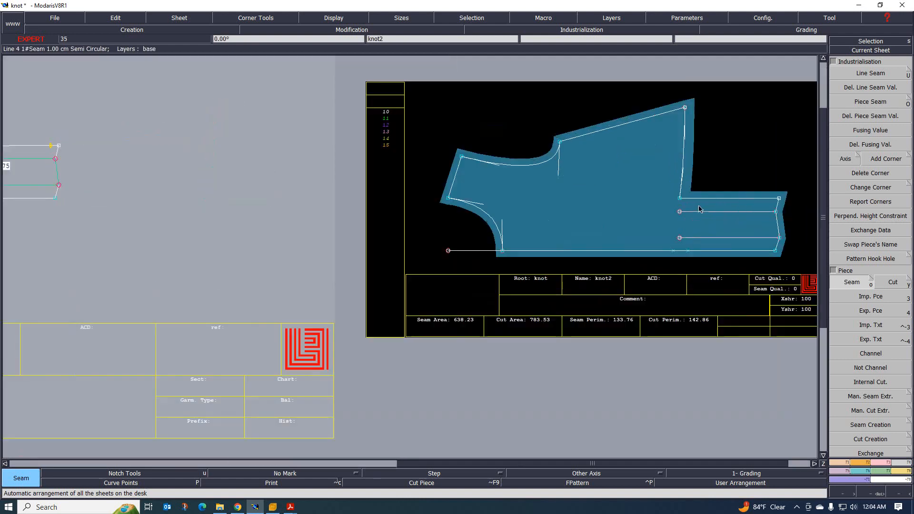
{"action": "scroll", "coordinate": [500, 207], "scroll_direction": "down", "scroll_amount": 5}
{"action": "scroll", "coordinate": [497, 210], "scroll_direction": "up", "scroll_amount": 4}
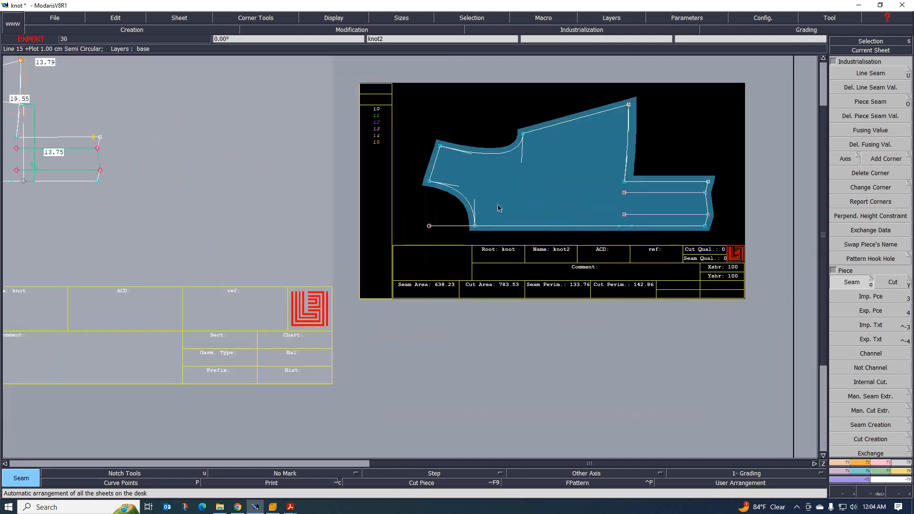
{"action": "scroll", "coordinate": [499, 208], "scroll_direction": "down", "scroll_amount": 5}
{"action": "scroll", "coordinate": [433, 241], "scroll_direction": "up", "scroll_amount": 4}
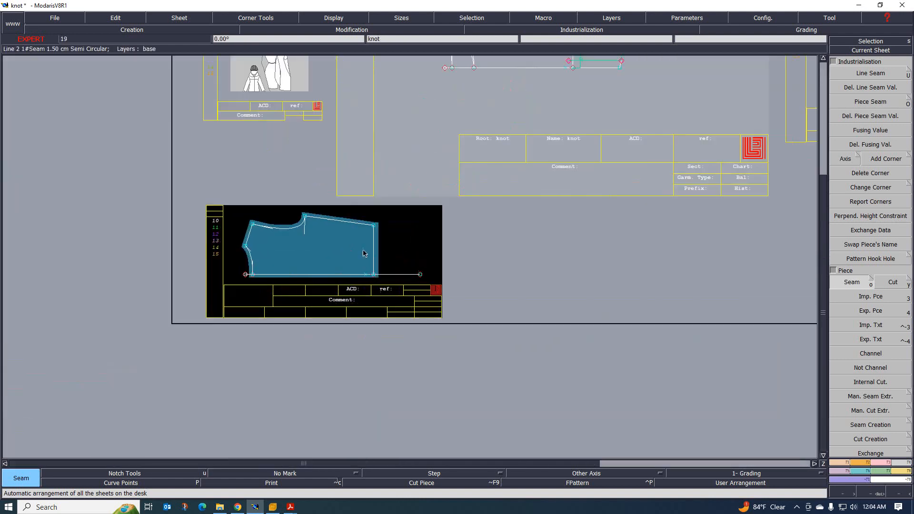
Create the full back piece by symmetry about the centre back line, from the neck point to the hem point
{"action": "scroll", "coordinate": [281, 269], "scroll_direction": "up", "scroll_amount": 3}
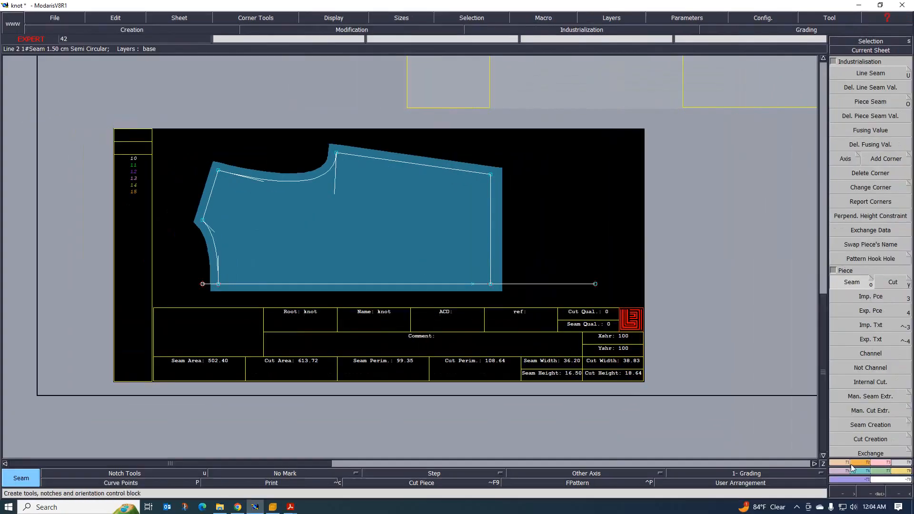
{"action": "left_click", "coordinate": [853, 464]}
{"action": "left_click", "coordinate": [871, 150]}
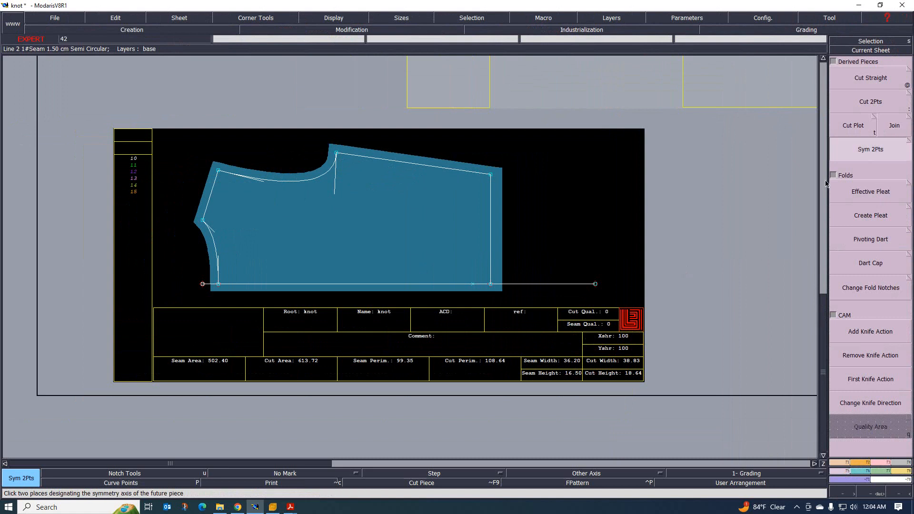
{"action": "left_click", "coordinate": [218, 284]}
{"action": "left_click", "coordinate": [490, 284]}
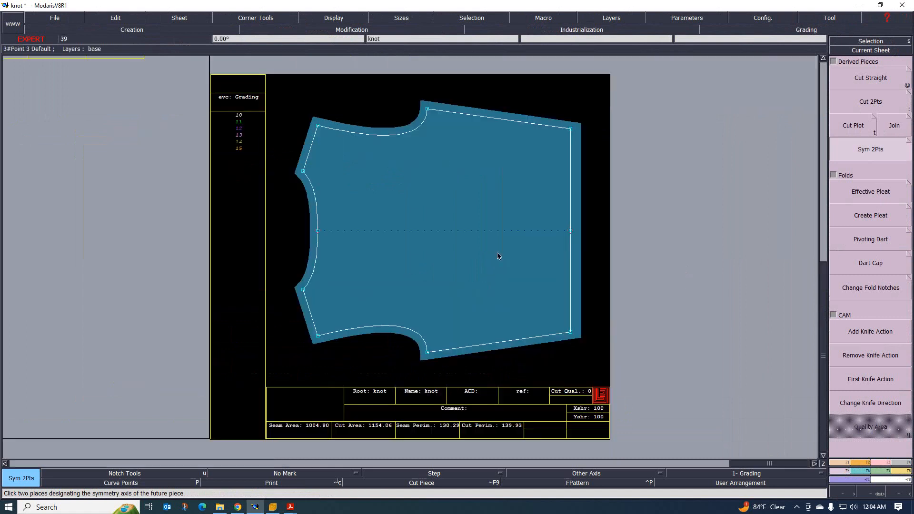
Change the full back's two hem corners at the side seams, one to Next Symmetry and the other to Previous Symmetry
{"action": "scroll", "coordinate": [519, 168], "scroll_direction": "up", "scroll_amount": 2}
{"action": "scroll", "coordinate": [549, 154], "scroll_direction": "up", "scroll_amount": 3}
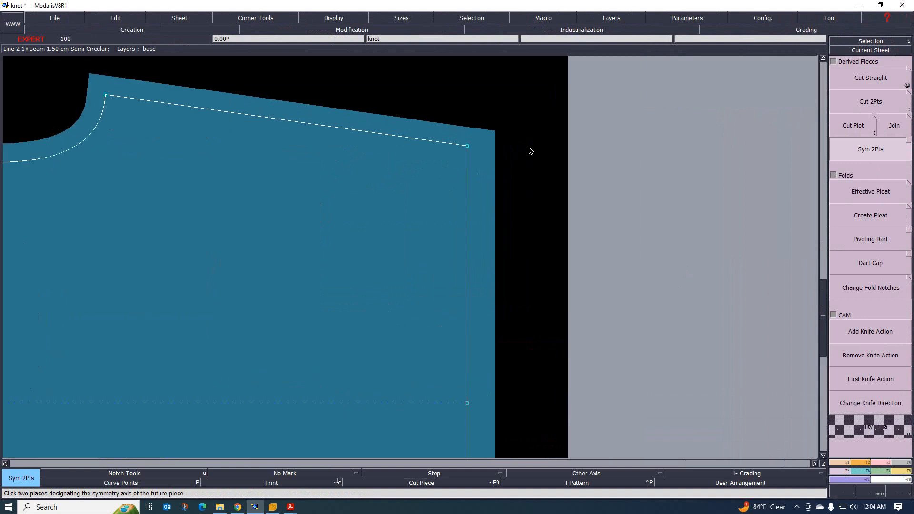
{"action": "scroll", "coordinate": [719, 182], "scroll_direction": "down", "scroll_amount": 5}
{"action": "scroll", "coordinate": [629, 215], "scroll_direction": "up", "scroll_amount": 3}
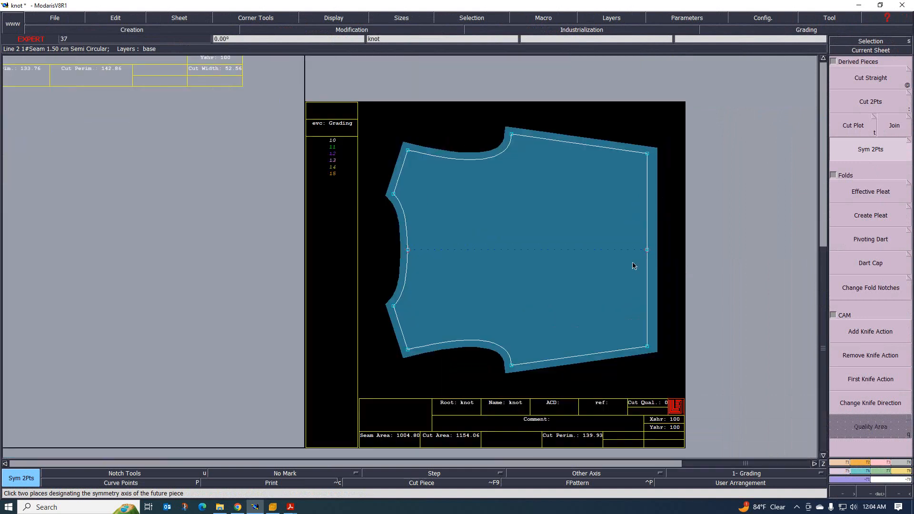
{"action": "scroll", "coordinate": [871, 238], "scroll_direction": "up", "scroll_amount": 5}
{"action": "left_click", "coordinate": [871, 187]}
{"action": "left_click", "coordinate": [46, 112]}
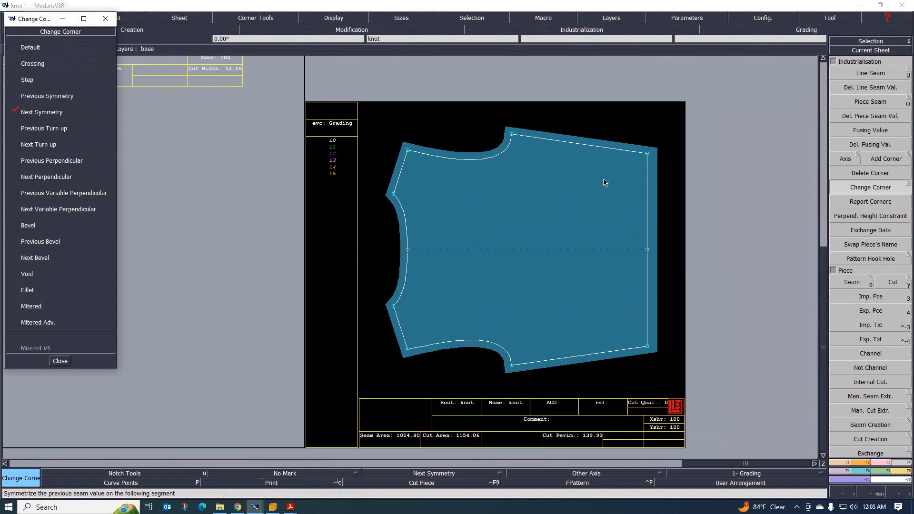
{"action": "left_click", "coordinate": [647, 153]}
{"action": "left_click", "coordinate": [47, 96]}
{"action": "left_click", "coordinate": [634, 355]}
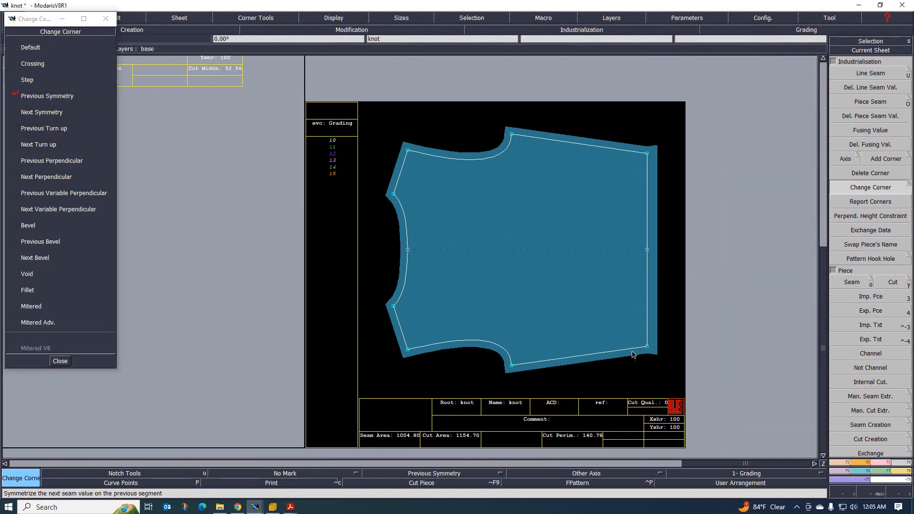
{"action": "left_click", "coordinate": [60, 361]}
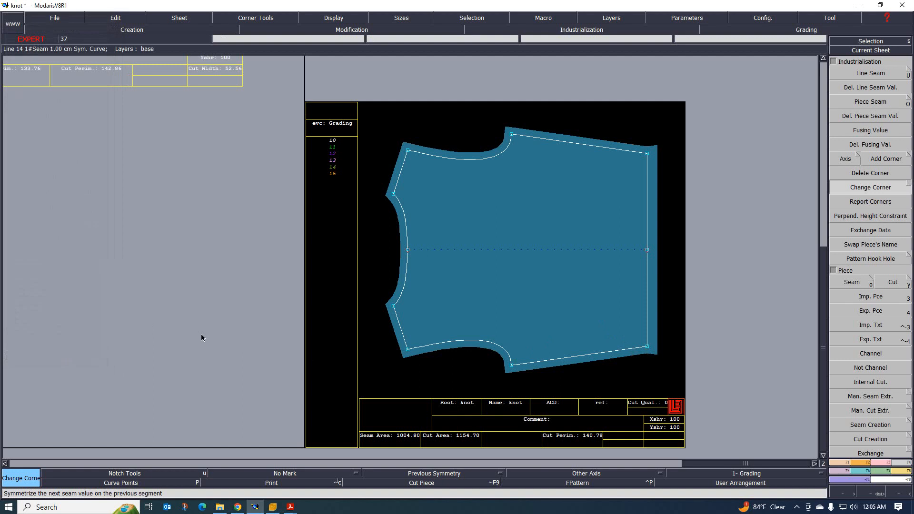
Rearrange all sheets on the desk after the back's corner changes, and check the front piece knot2
{"action": "key", "text": "F1"}
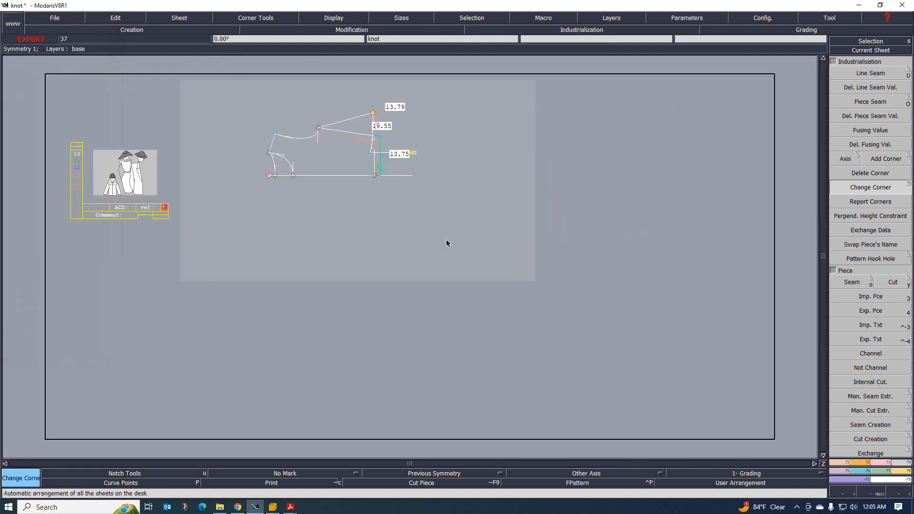
{"action": "scroll", "coordinate": [617, 188], "scroll_direction": "up", "scroll_amount": 4}
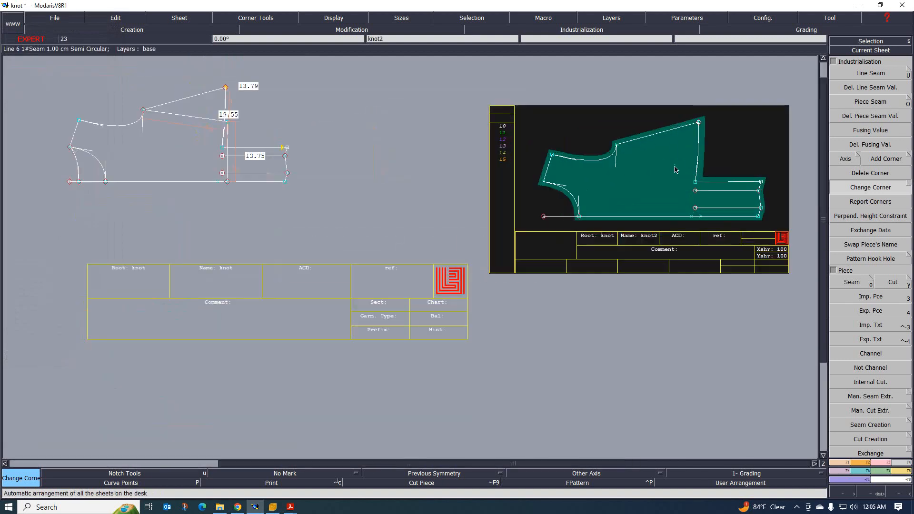
{"action": "scroll", "coordinate": [615, 202], "scroll_direction": "down", "scroll_amount": 5}
{"action": "scroll", "coordinate": [492, 226], "scroll_direction": "up", "scroll_amount": 2}
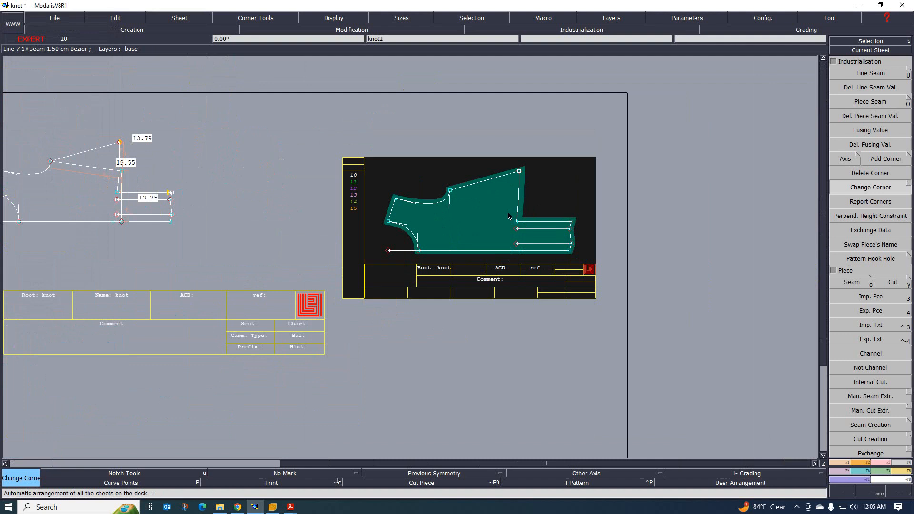
Duplicate the front piece knot2, mirror one of the two with X Symmetry, and rearrange all sheets on the desk
{"action": "key", "text": "c"}
{"action": "left_click", "coordinate": [461, 237]}
{"action": "left_click", "coordinate": [464, 360]}
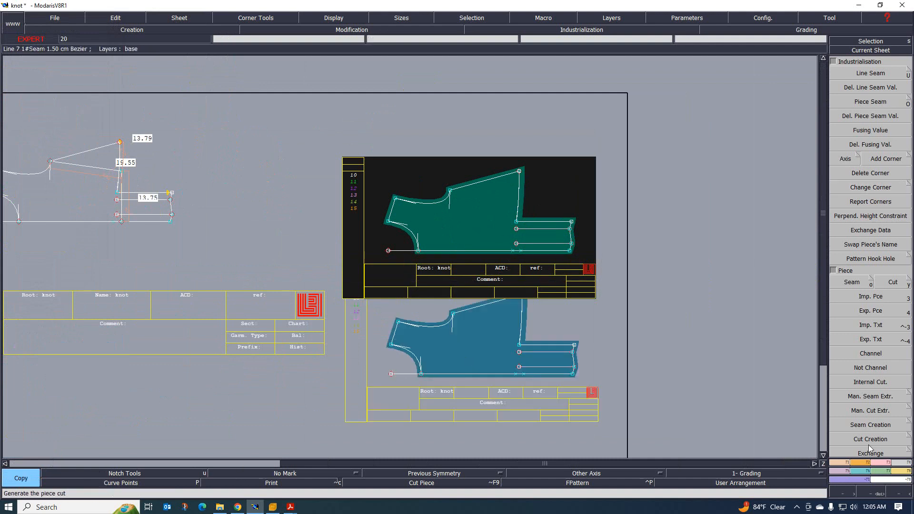
{"action": "left_click", "coordinate": [858, 463]}
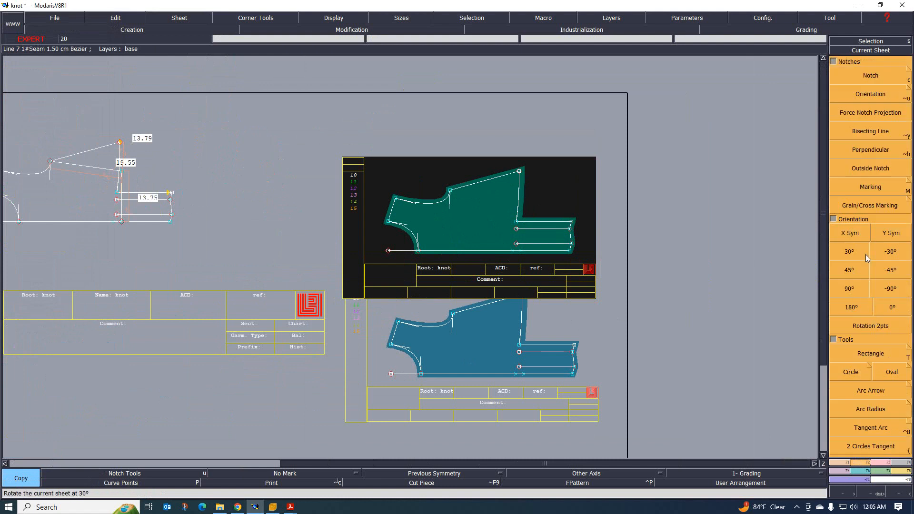
{"action": "left_click", "coordinate": [851, 234]}
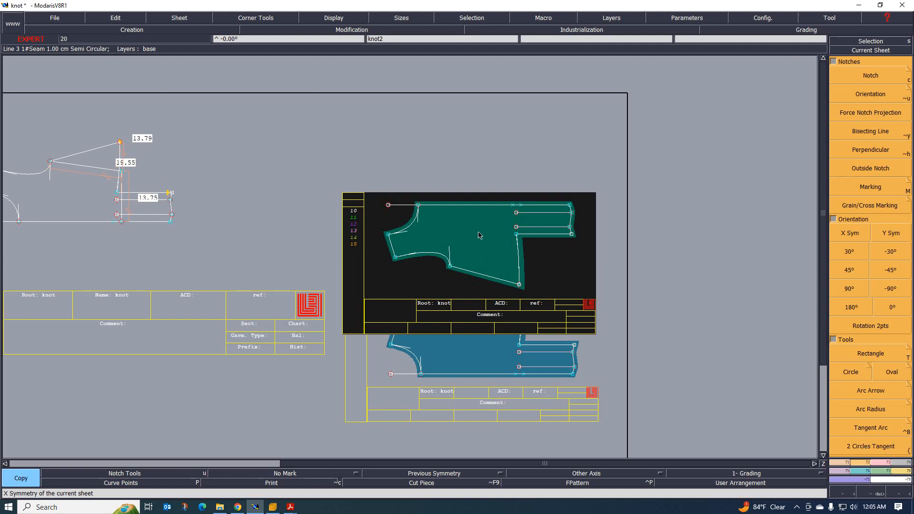
{"action": "key", "text": "F12"}
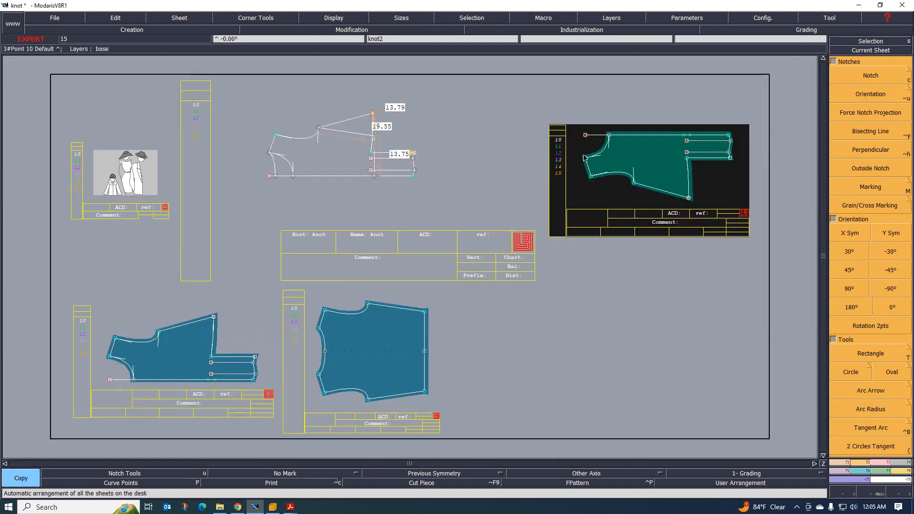
Marry the mirrored front to the original front at the neck point of their centre front lines
{"action": "left_click", "coordinate": [904, 479]}
{"action": "left_click", "coordinate": [893, 238]}
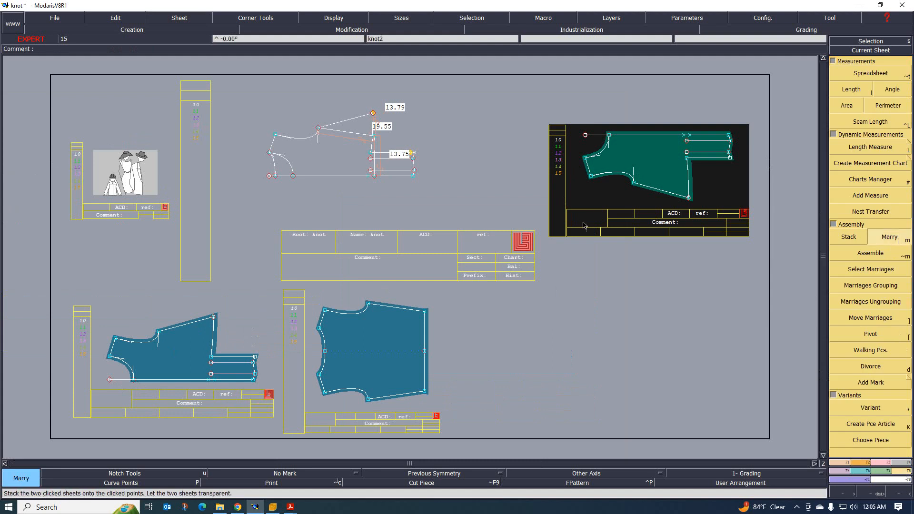
{"action": "left_click", "coordinate": [609, 135]}
{"action": "left_click", "coordinate": [134, 380]}
{"action": "scroll", "coordinate": [162, 396], "scroll_direction": "up", "scroll_amount": 1}
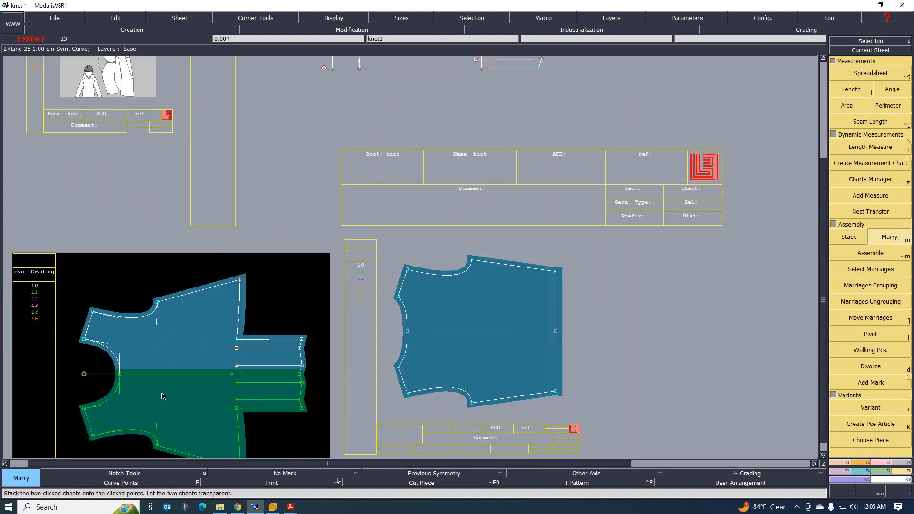
{"action": "scroll", "coordinate": [312, 241], "scroll_direction": "down", "scroll_amount": 1}
{"action": "scroll", "coordinate": [331, 257], "scroll_direction": "up", "scroll_amount": 3}
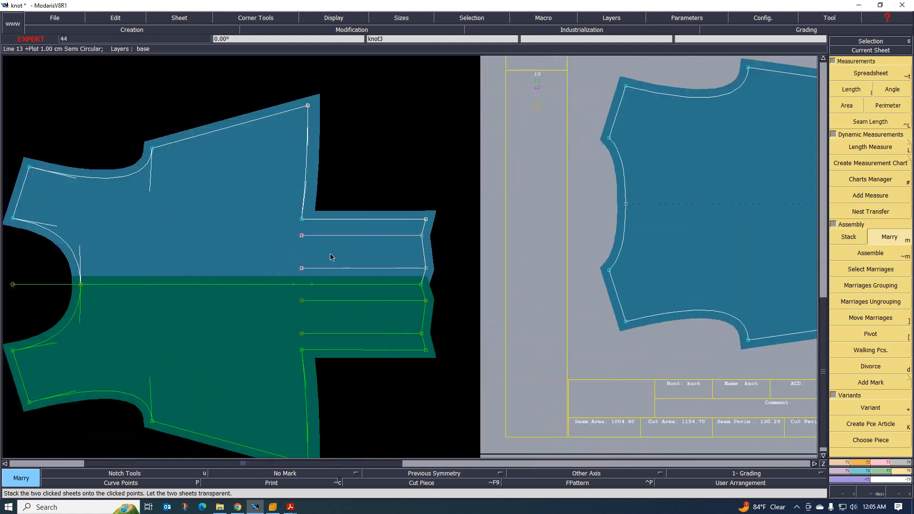
{"action": "scroll", "coordinate": [329, 259], "scroll_direction": "down", "scroll_amount": 1}
{"action": "scroll", "coordinate": [314, 286], "scroll_direction": "up", "scroll_amount": 2}
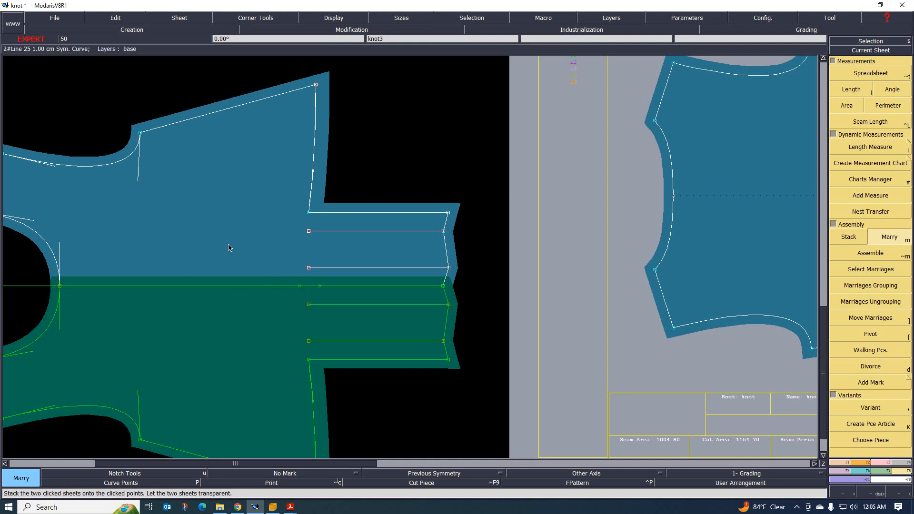
Move the marriage of the two front halves so a narrow gap separates their centre front lines
{"action": "left_click", "coordinate": [212, 225]}
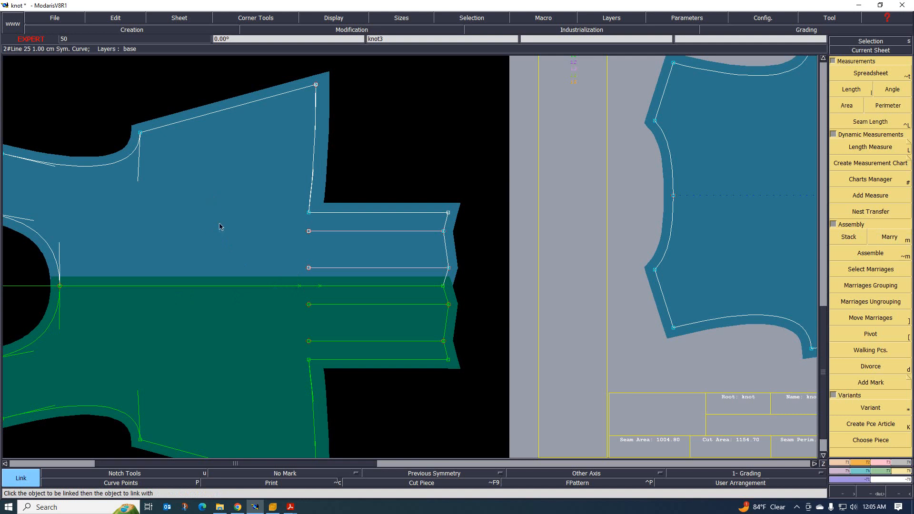
{"action": "key", "text": "bracketright"}
{"action": "left_click", "coordinate": [223, 183]}
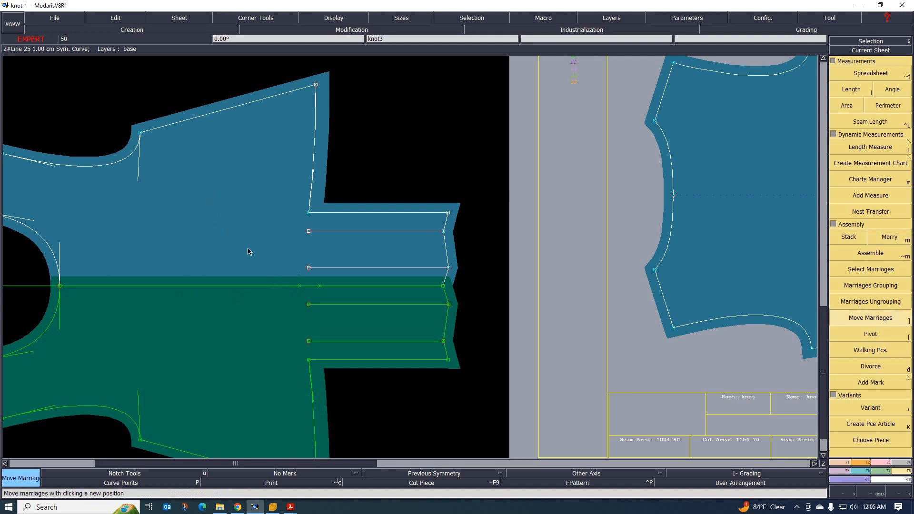
{"action": "left_click", "coordinate": [255, 192]}
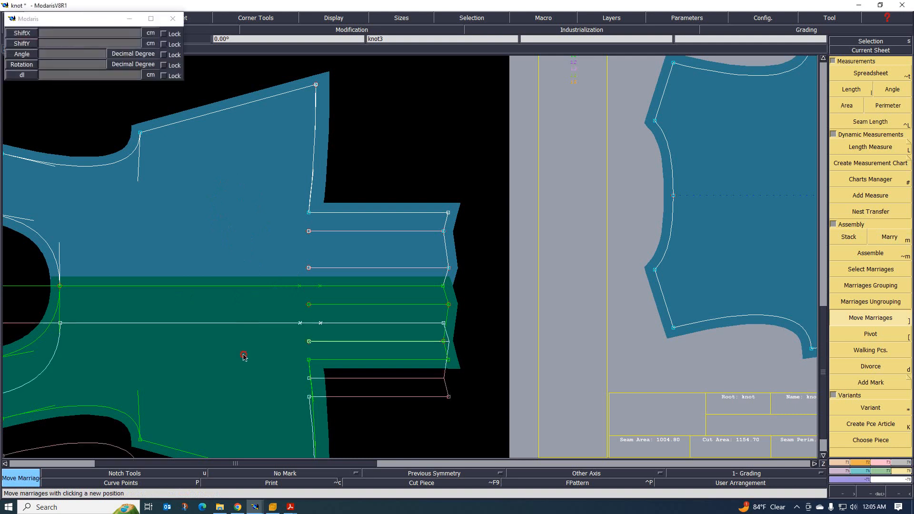
Add a notch at the mark on the centre front line just before the knot extension, and delete the neighbouring leftover mark
{"action": "key", "text": "n"}
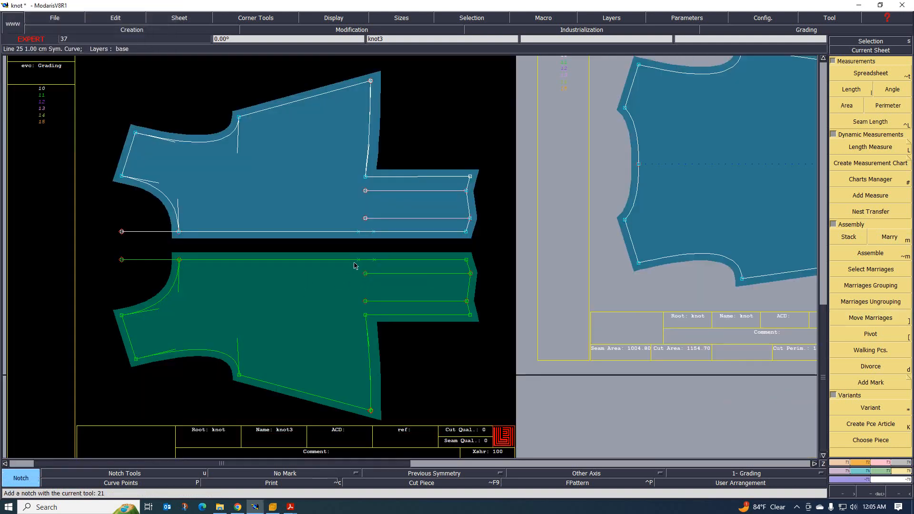
{"action": "left_click", "coordinate": [359, 232]}
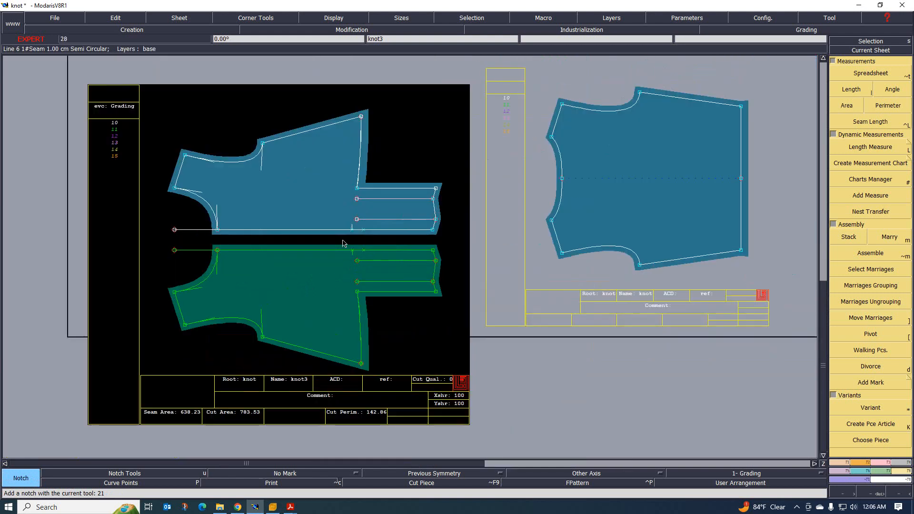
{"action": "scroll", "coordinate": [358, 238], "scroll_direction": "up", "scroll_amount": 1}
{"action": "key", "text": "Delete"}
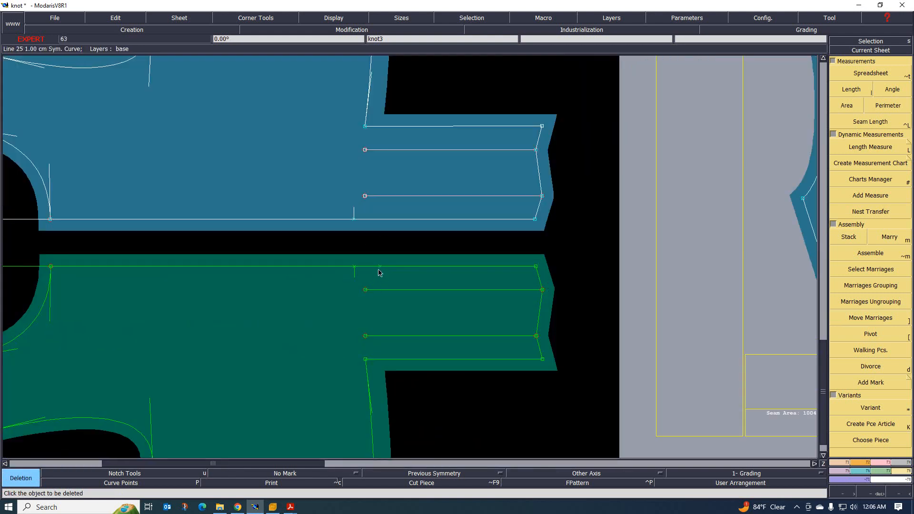
{"action": "scroll", "coordinate": [379, 269], "scroll_direction": "down", "scroll_amount": 1}
{"action": "scroll", "coordinate": [379, 260], "scroll_direction": "up", "scroll_amount": 1}
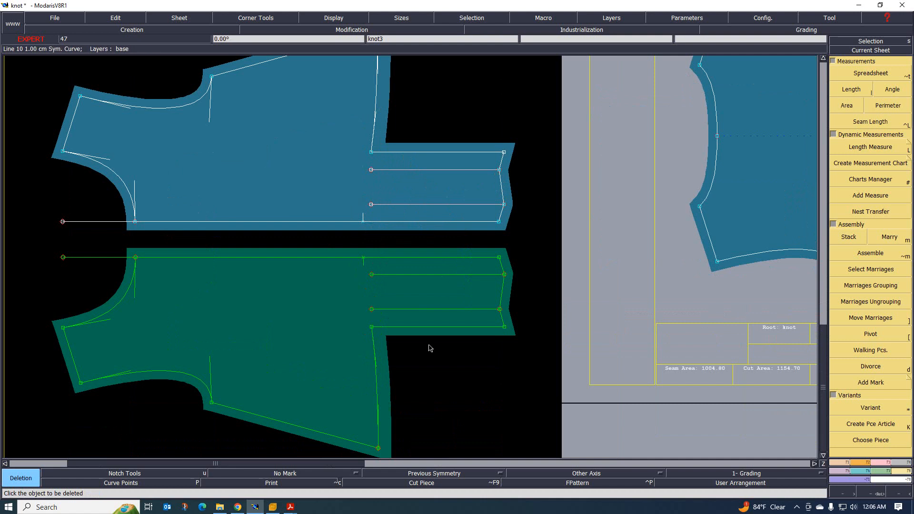
Compare the two front halves with the sketch in TSH042-53 aw.pdf and the knot sample photo in TSH042-53 po.pdf
{"action": "scroll", "coordinate": [398, 354], "scroll_direction": "down", "scroll_amount": 2}
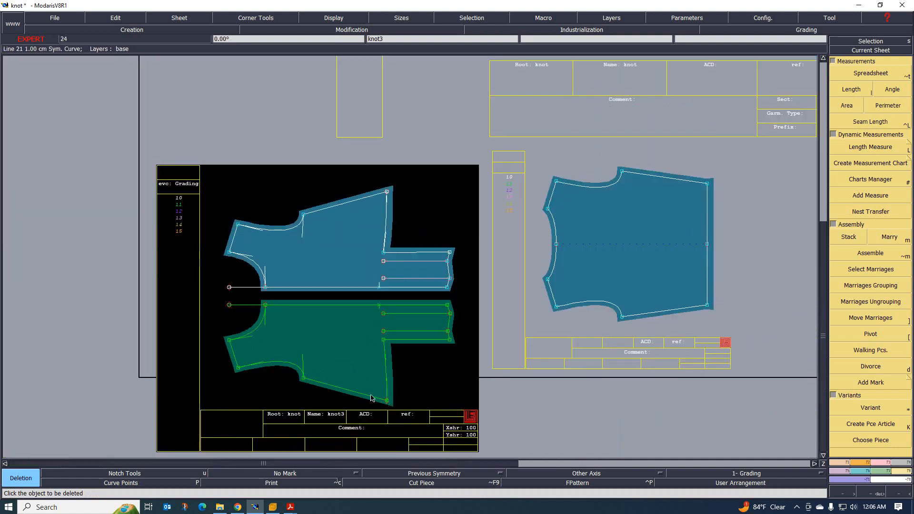
{"action": "scroll", "coordinate": [373, 398], "scroll_direction": "up", "scroll_amount": 1}
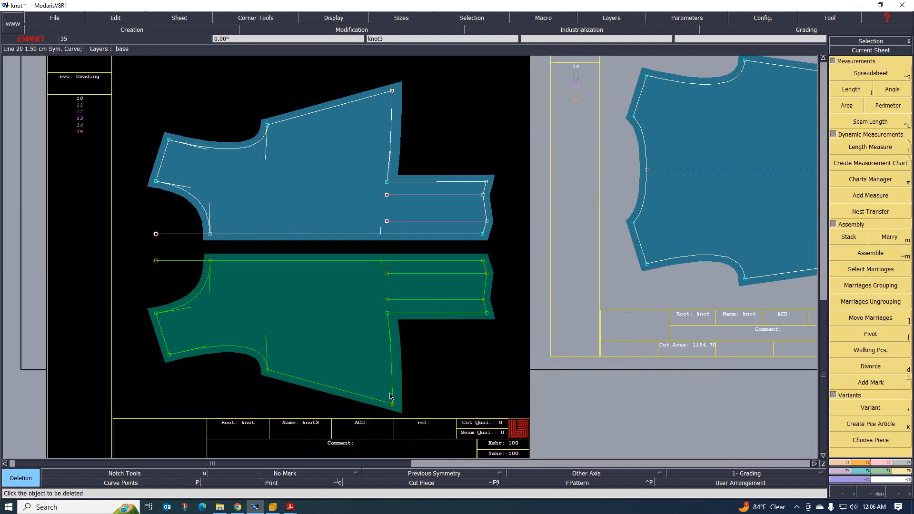
{"action": "scroll", "coordinate": [392, 385], "scroll_direction": "up", "scroll_amount": 1}
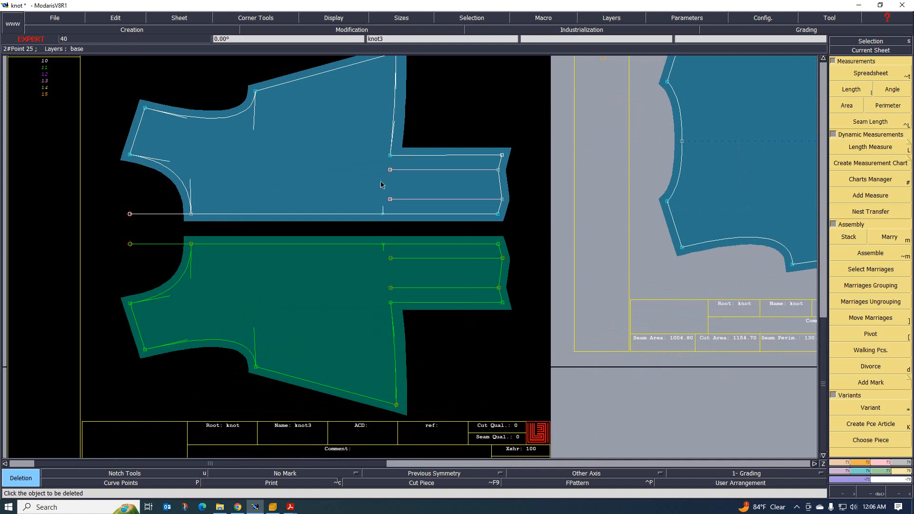
{"action": "scroll", "coordinate": [383, 183], "scroll_direction": "down", "scroll_amount": 2}
{"action": "mouse_move", "coordinate": [289, 508]}
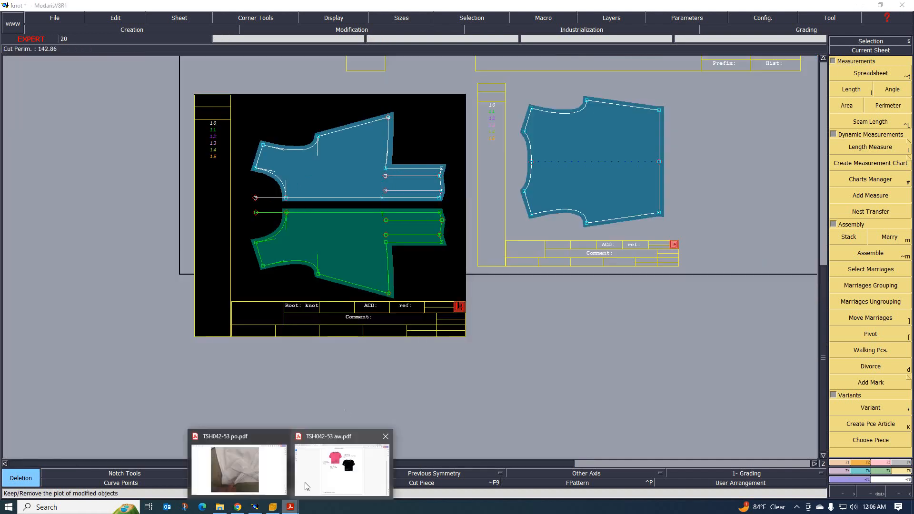
{"action": "left_click", "coordinate": [335, 458]}
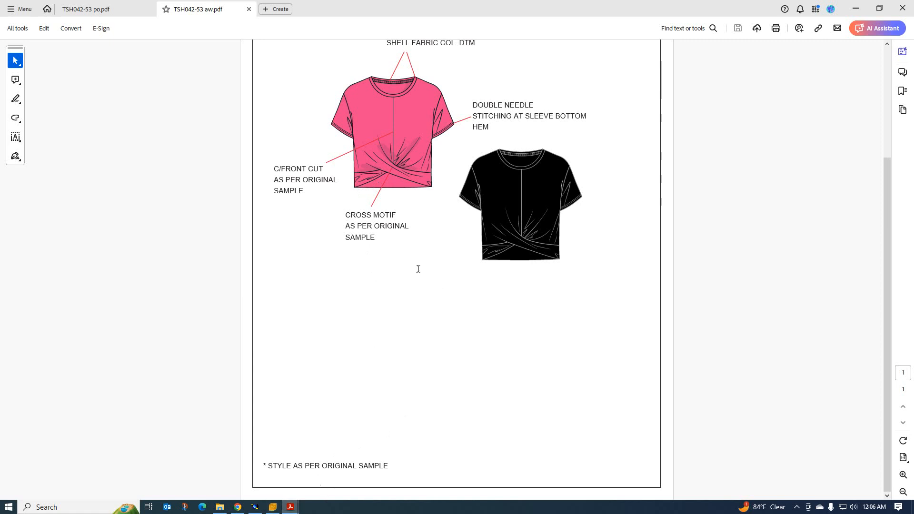
{"action": "mouse_move", "coordinate": [290, 507]}
{"action": "left_click", "coordinate": [253, 471]}
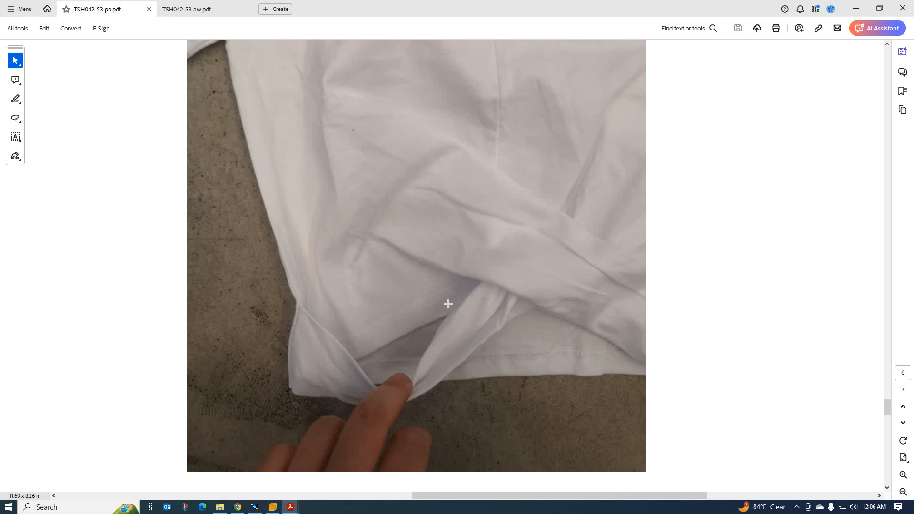
Return to Modaris and examine the married front halves, their knot extensions and centre front notches beside the full back
{"action": "left_click", "coordinate": [256, 507]}
{"action": "scroll", "coordinate": [391, 225], "scroll_direction": "up", "scroll_amount": 1}
{"action": "scroll", "coordinate": [358, 269], "scroll_direction": "down", "scroll_amount": 1}
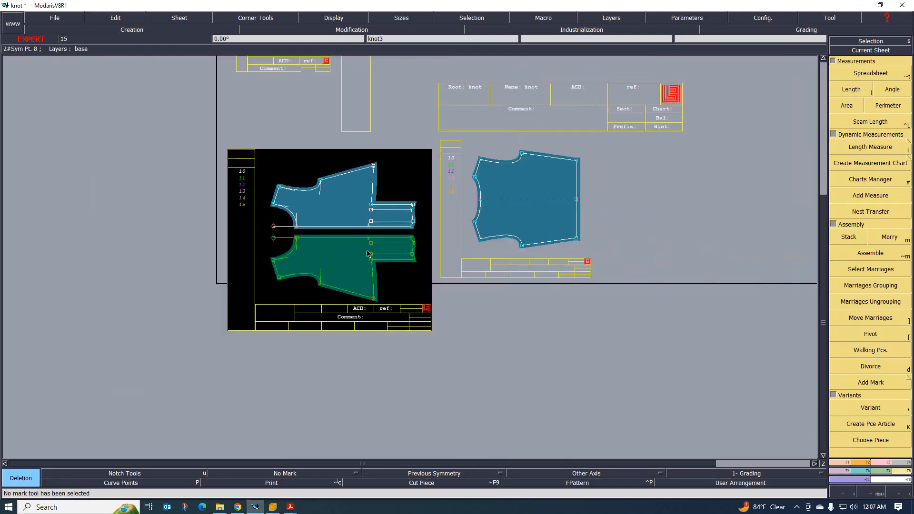
{"action": "scroll", "coordinate": [388, 177], "scroll_direction": "up", "scroll_amount": 2}
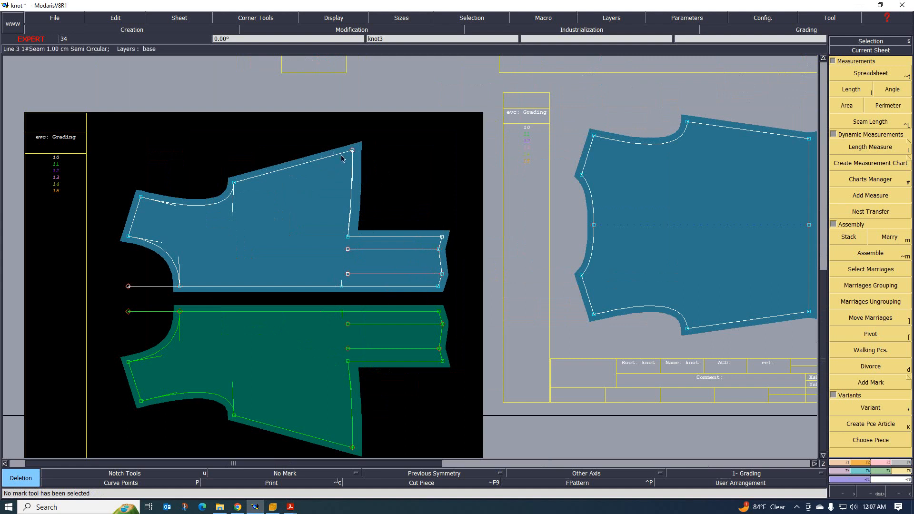
{"action": "scroll", "coordinate": [304, 234], "scroll_direction": "down", "scroll_amount": 5}
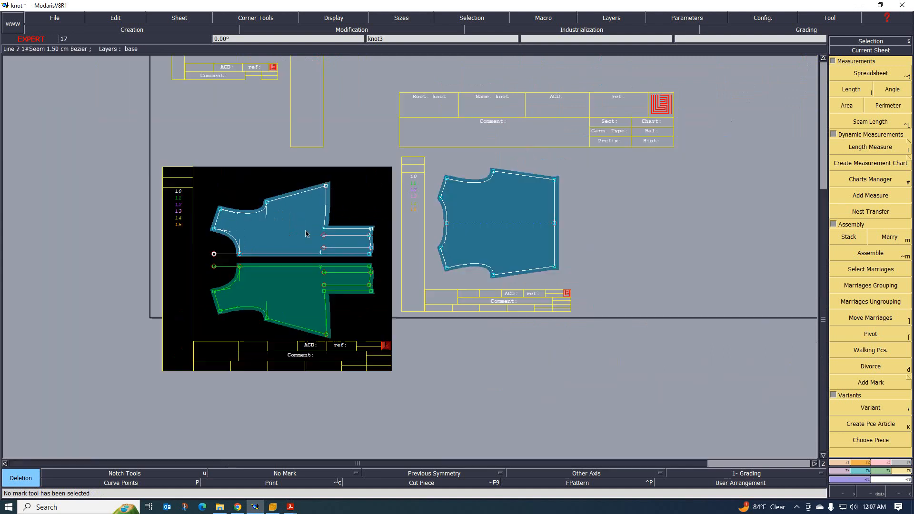
{"action": "scroll", "coordinate": [291, 238], "scroll_direction": "up", "scroll_amount": 3}
{"action": "scroll", "coordinate": [308, 277], "scroll_direction": "down", "scroll_amount": 3}
{"action": "scroll", "coordinate": [308, 249], "scroll_direction": "up", "scroll_amount": 2}
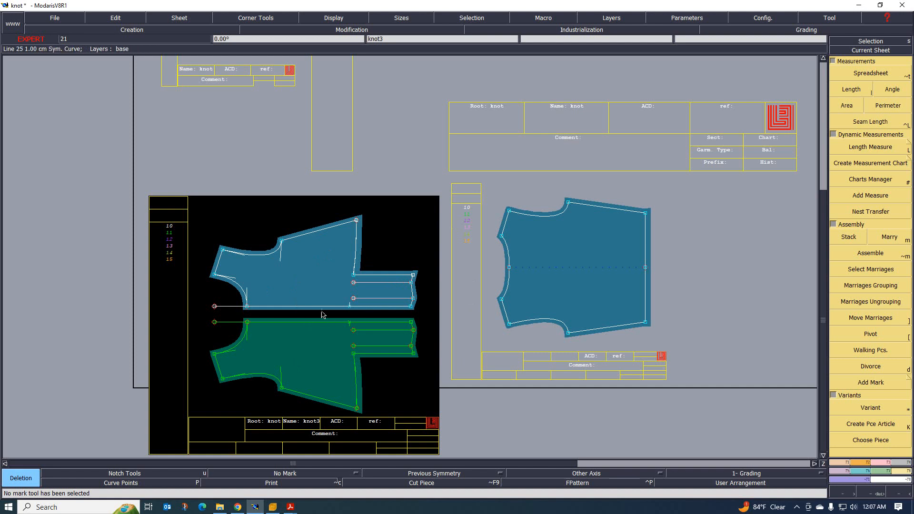
{"action": "scroll", "coordinate": [322, 312], "scroll_direction": "down", "scroll_amount": 3}
{"action": "scroll", "coordinate": [314, 327], "scroll_direction": "up", "scroll_amount": 3}
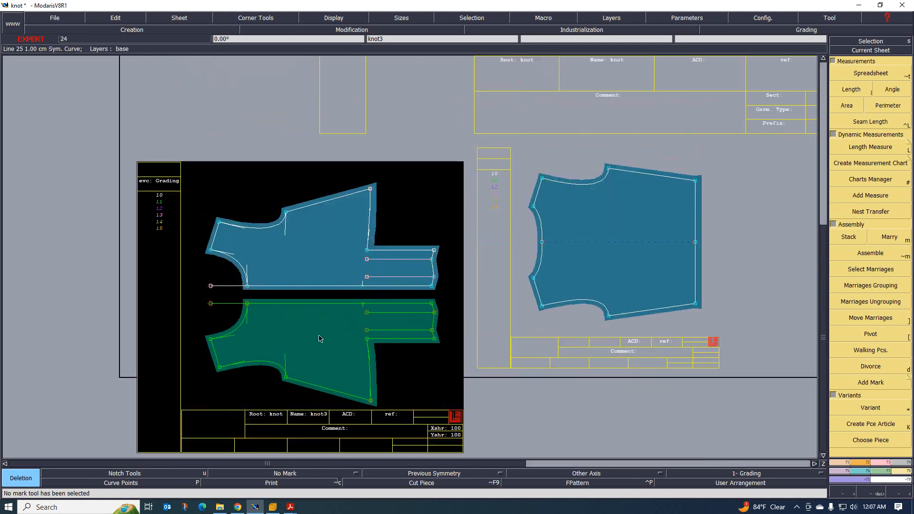
{"action": "scroll", "coordinate": [320, 338], "scroll_direction": "up", "scroll_amount": 2}
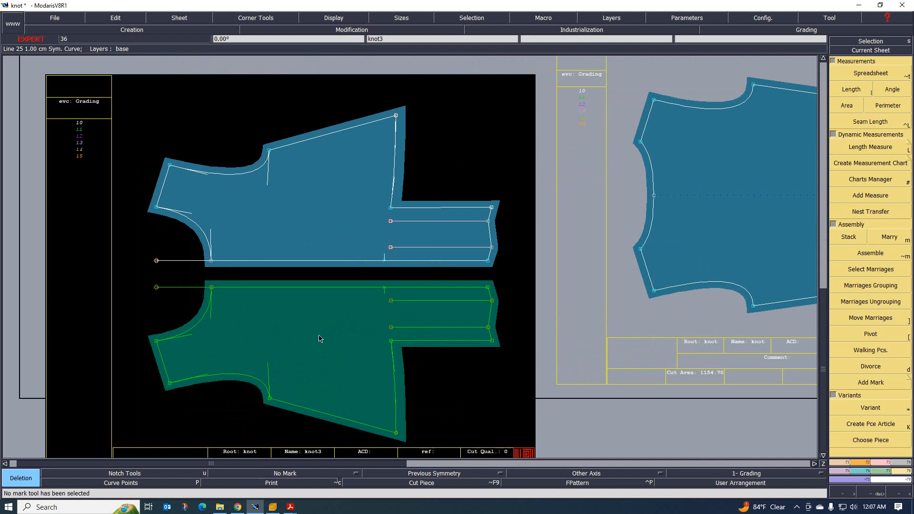
{"action": "scroll", "coordinate": [362, 335], "scroll_direction": "down", "scroll_amount": 3}
{"action": "scroll", "coordinate": [358, 333], "scroll_direction": "up", "scroll_amount": 3}
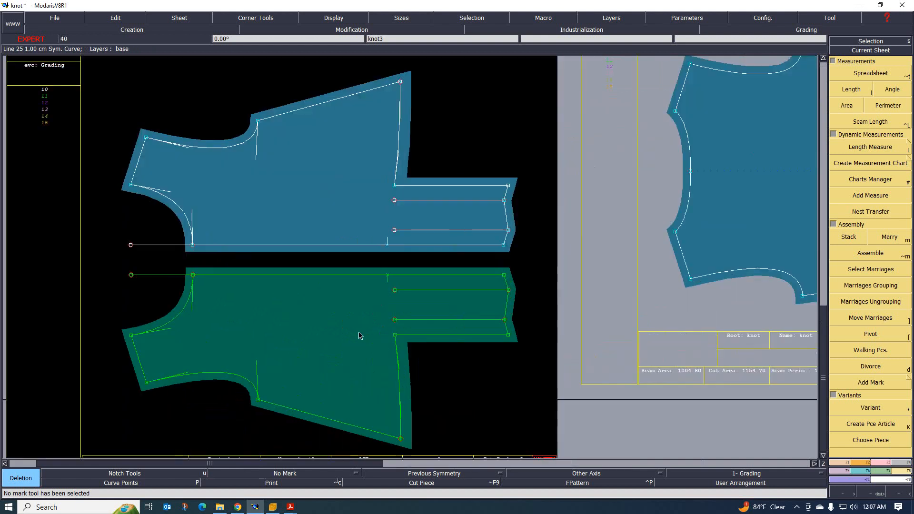
{"action": "scroll", "coordinate": [357, 336], "scroll_direction": "down", "scroll_amount": 2}
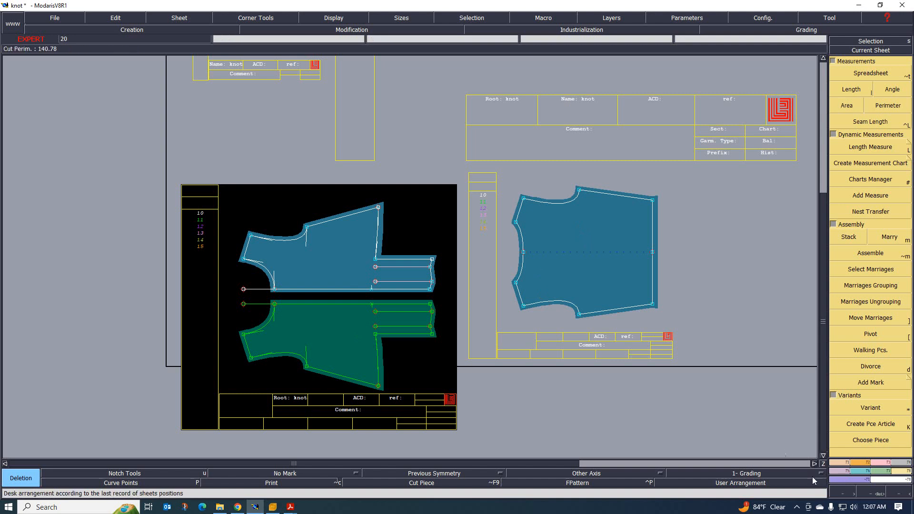
{"action": "left_click", "coordinate": [796, 507]}
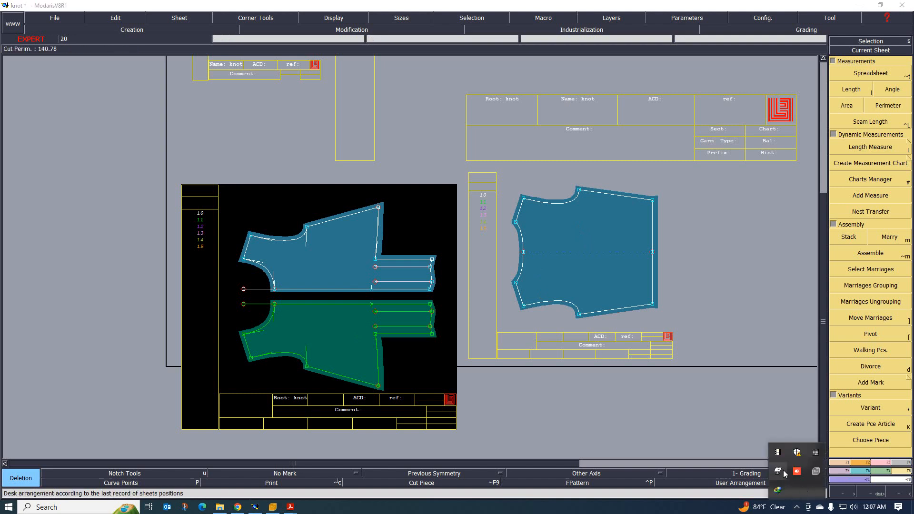